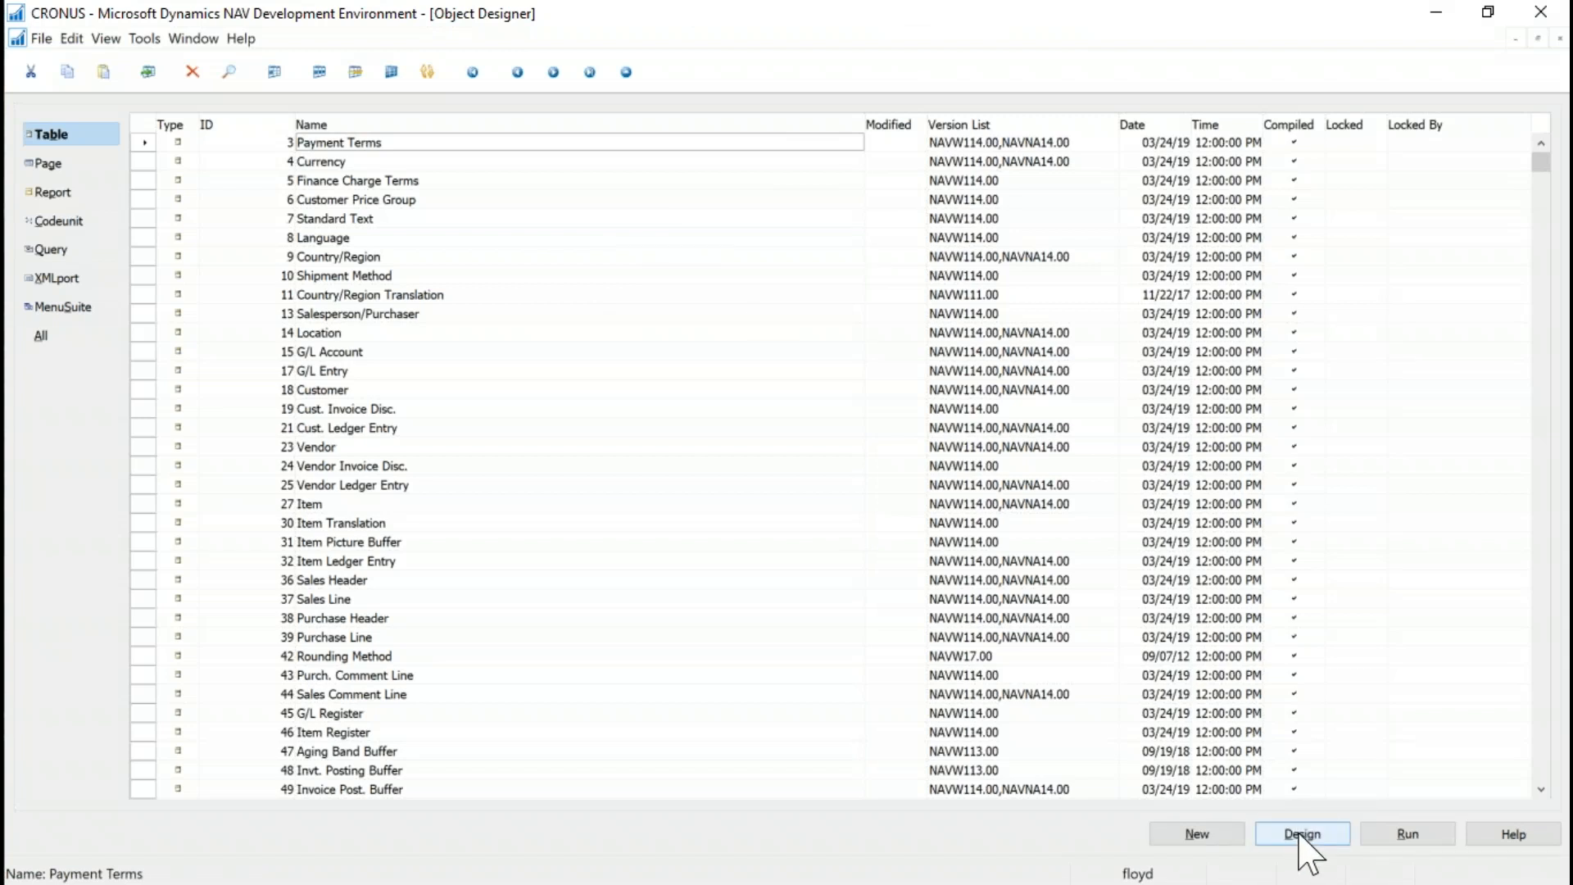
Step: Open the Customer table (18) in the designer, scroll through its C/AL code, and return to the object list
{"action": "left_click", "coordinate": [400, 390]}
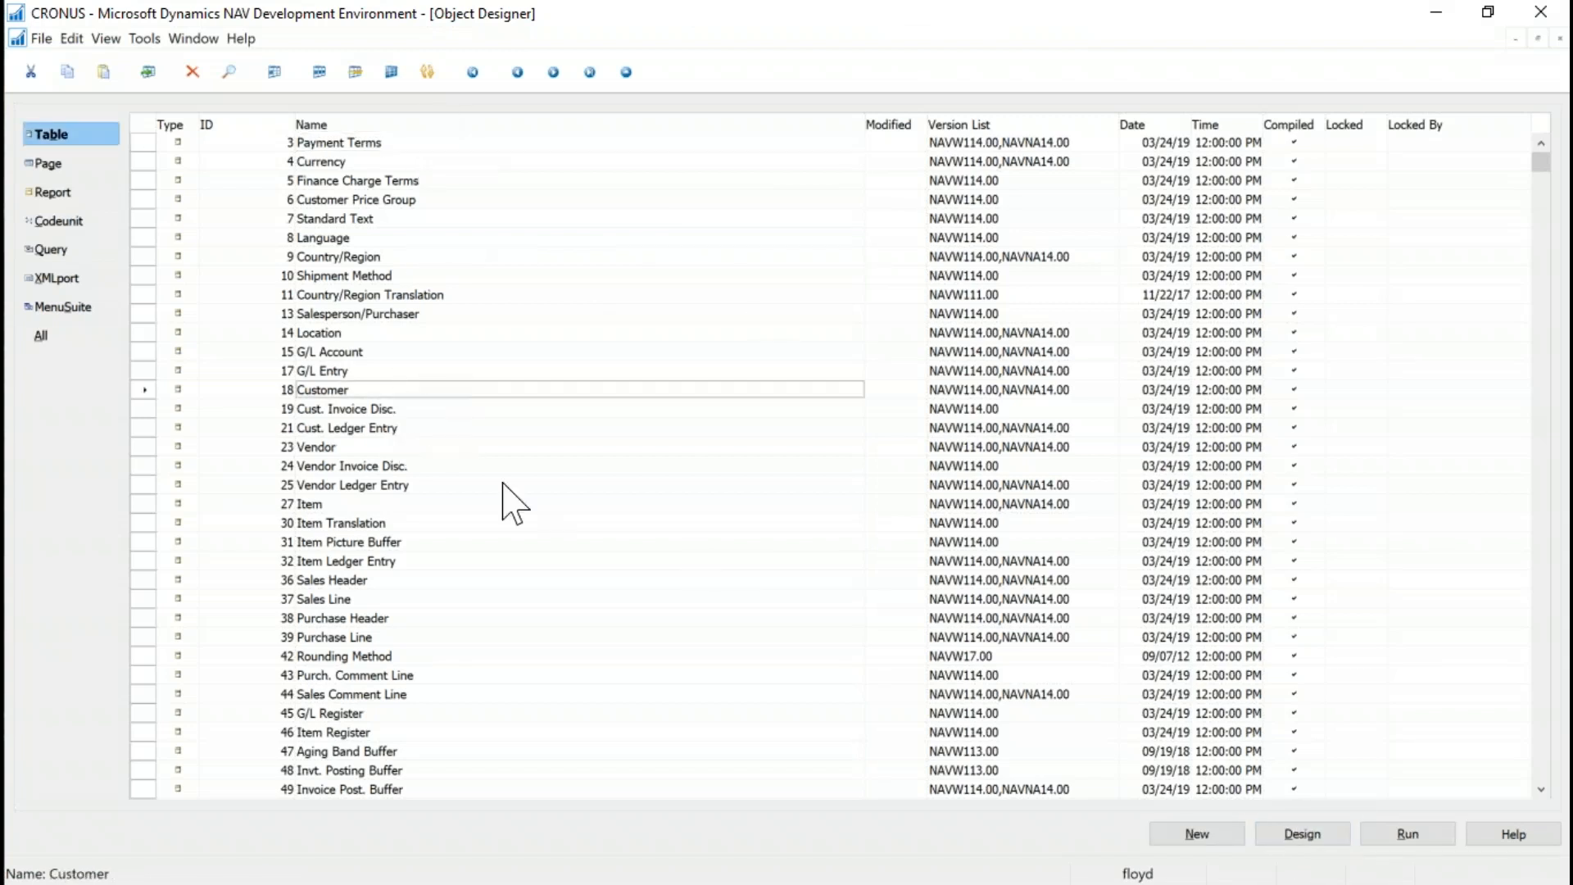
{"action": "left_click", "coordinate": [1286, 831]}
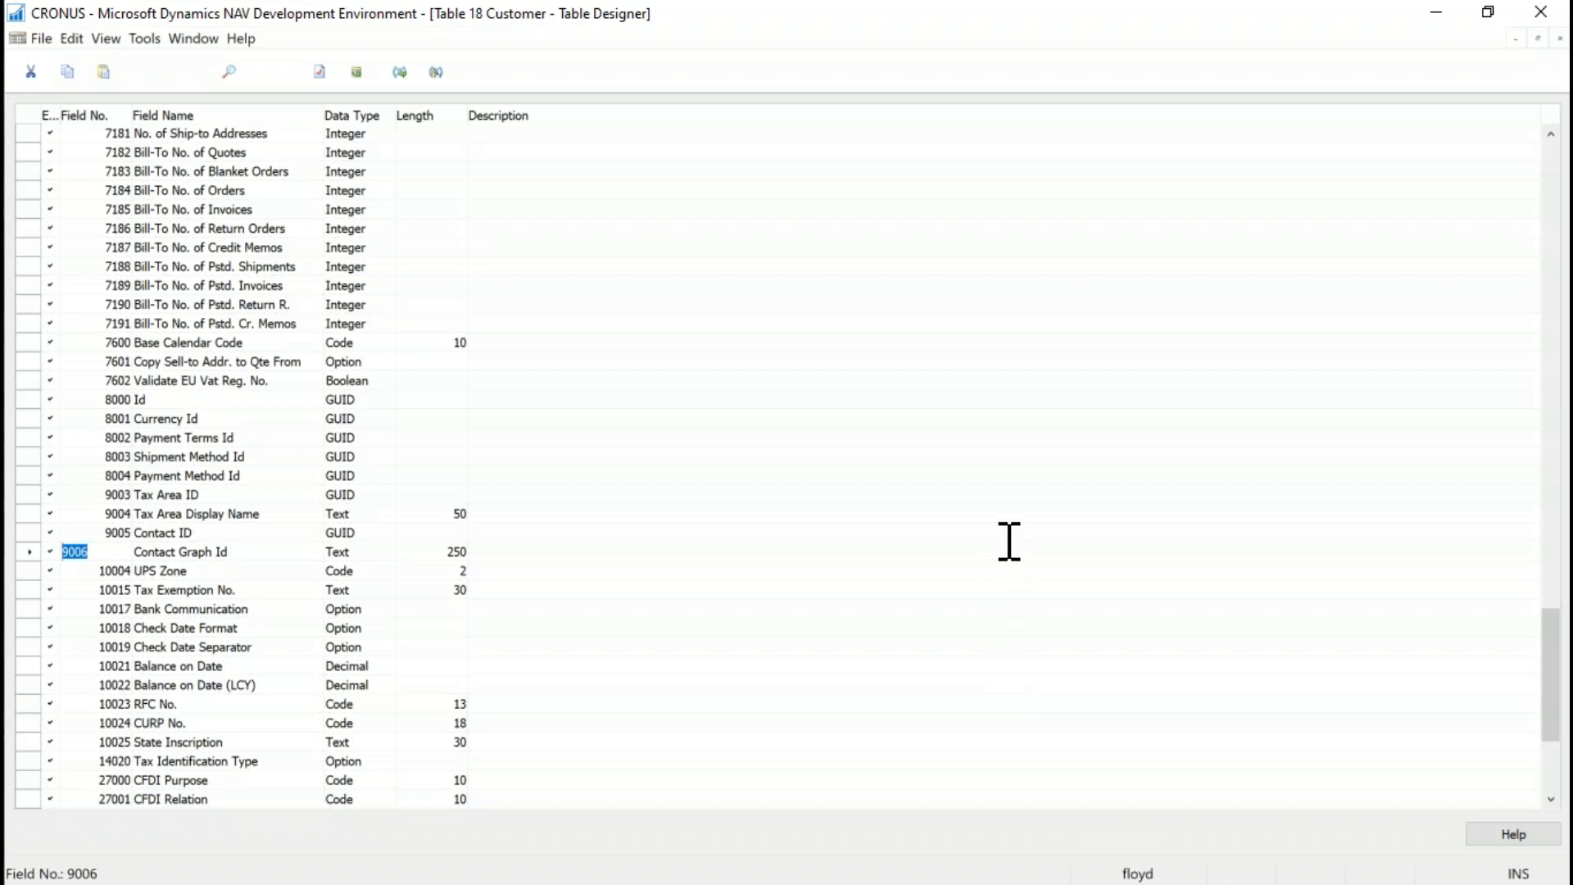
{"action": "key", "text": "F9"}
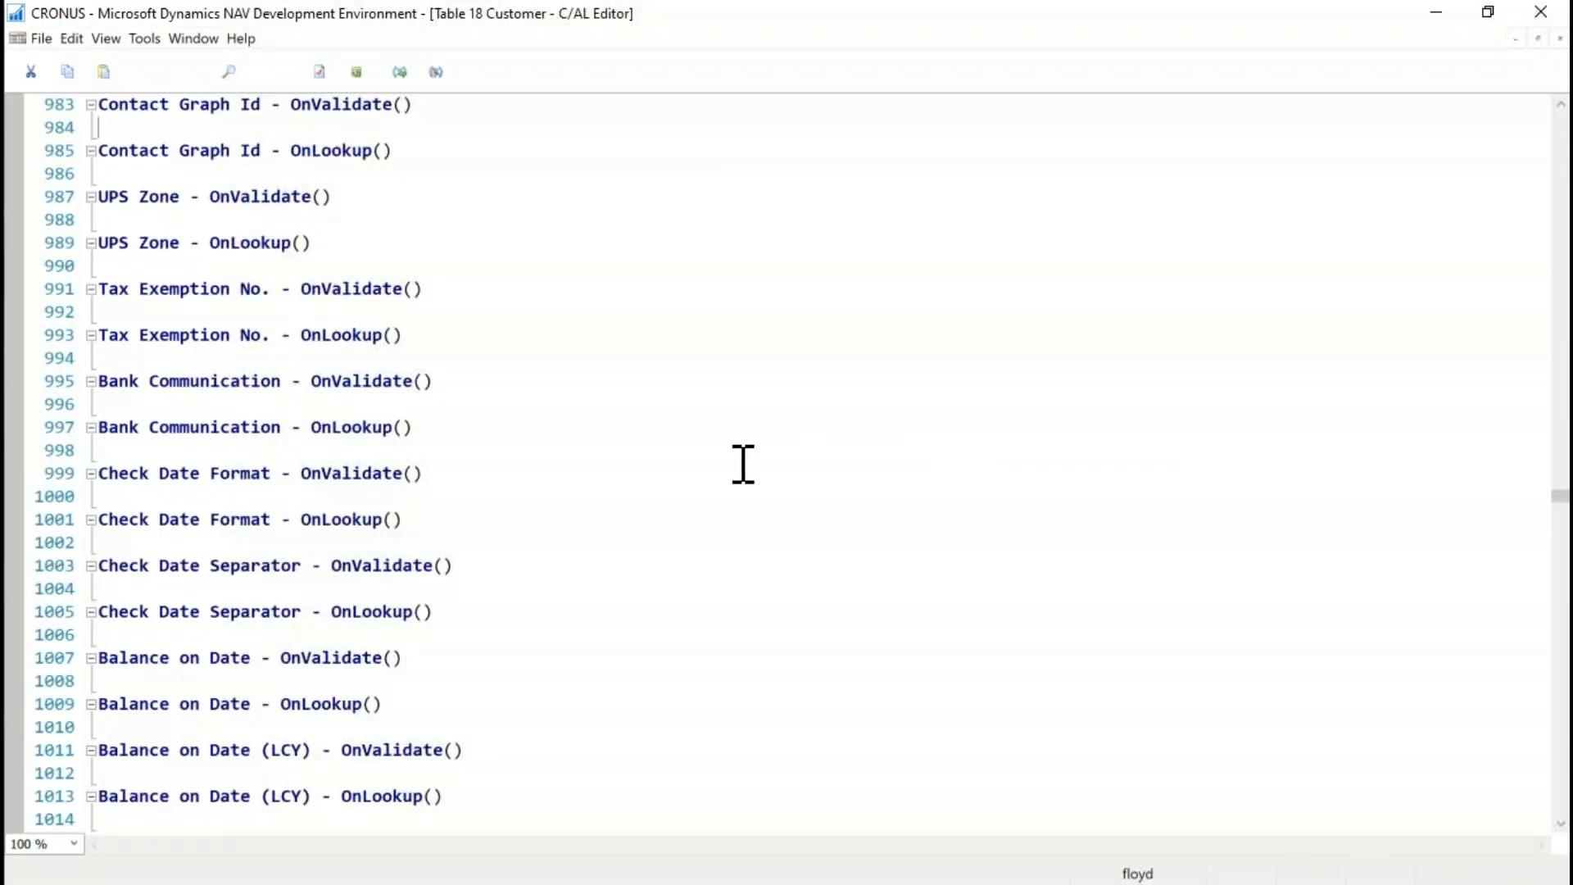
{"action": "scroll", "coordinate": [743, 465], "scroll_direction": "down", "scroll_amount": 3}
{"action": "scroll", "coordinate": [743, 464], "scroll_direction": "down", "scroll_amount": 9}
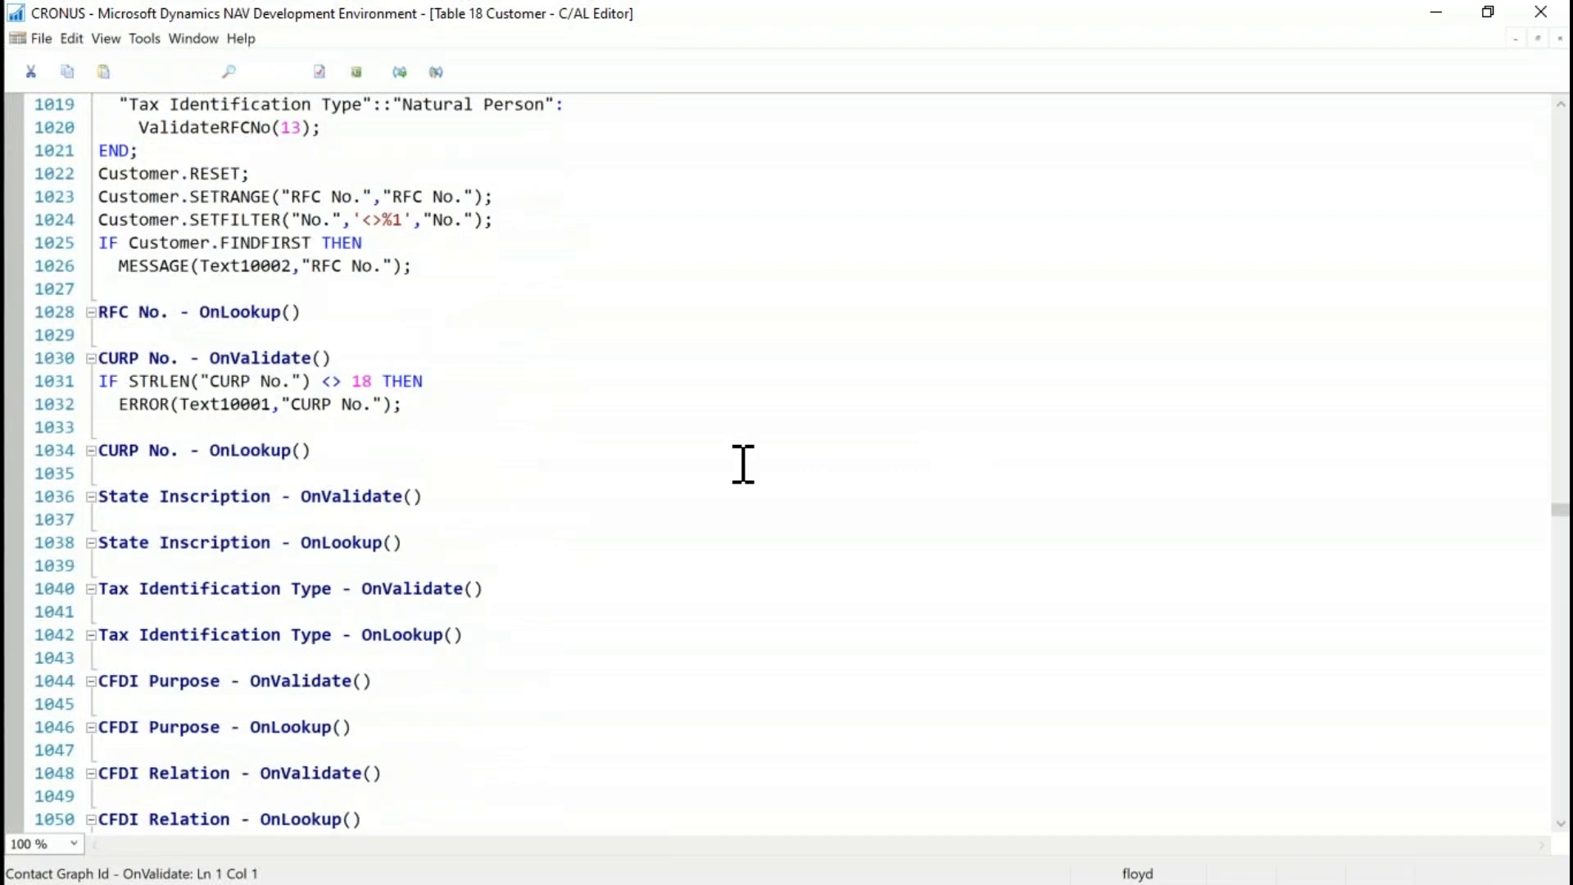
{"action": "key", "text": "Escape"}
{"action": "key", "text": "Escape"}
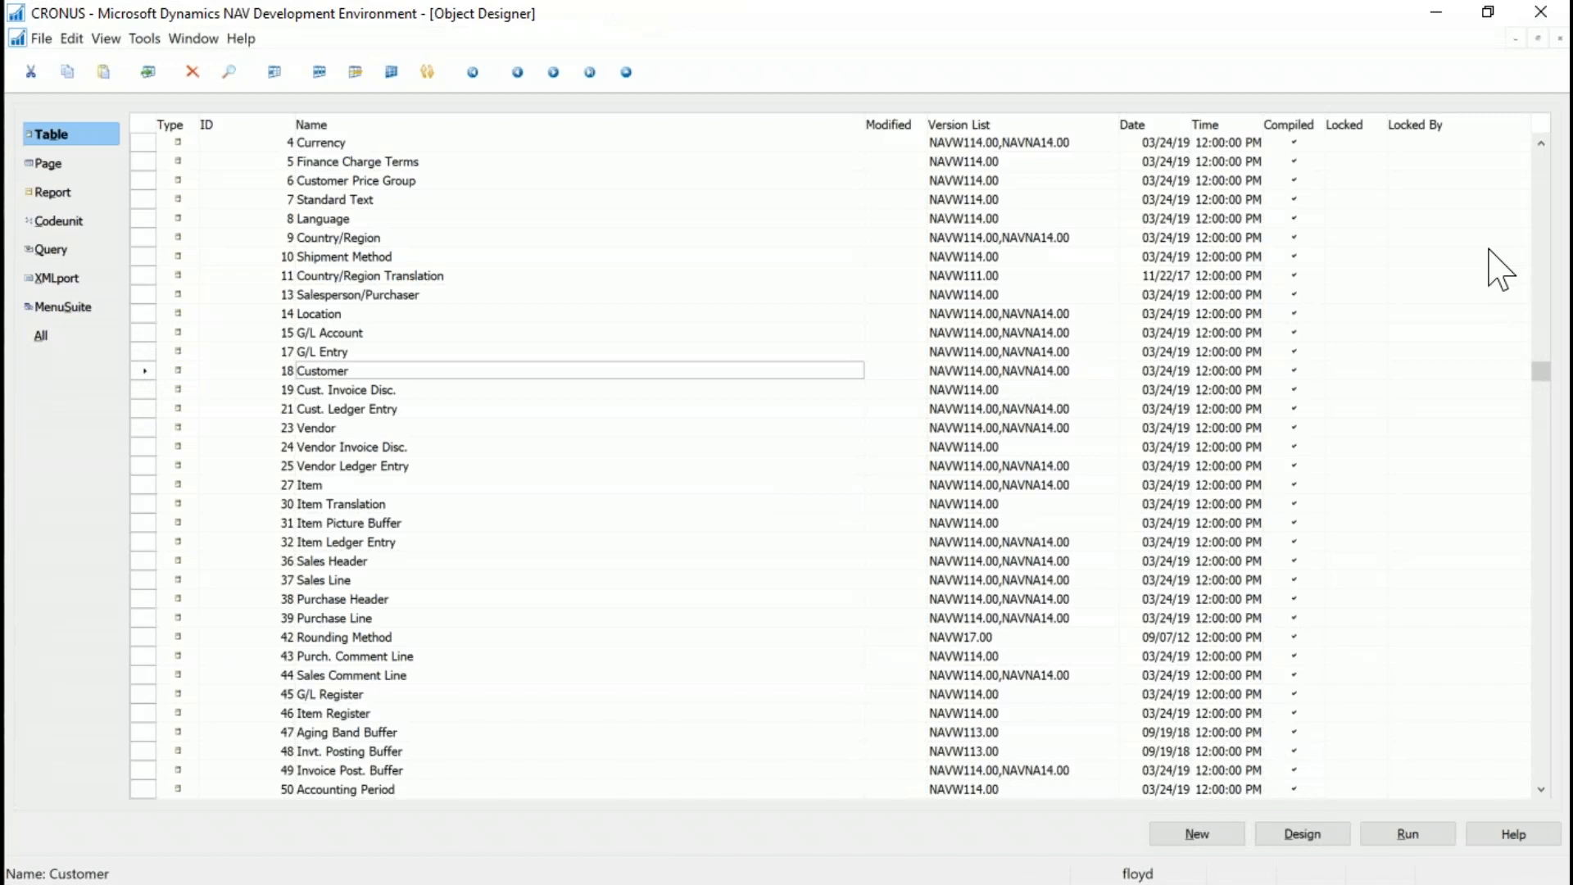
Step: Look through the system tables at the end of the table object list
{"action": "left_click_drag", "start_coordinate": [1548, 380], "coordinate": [1544, 778]}
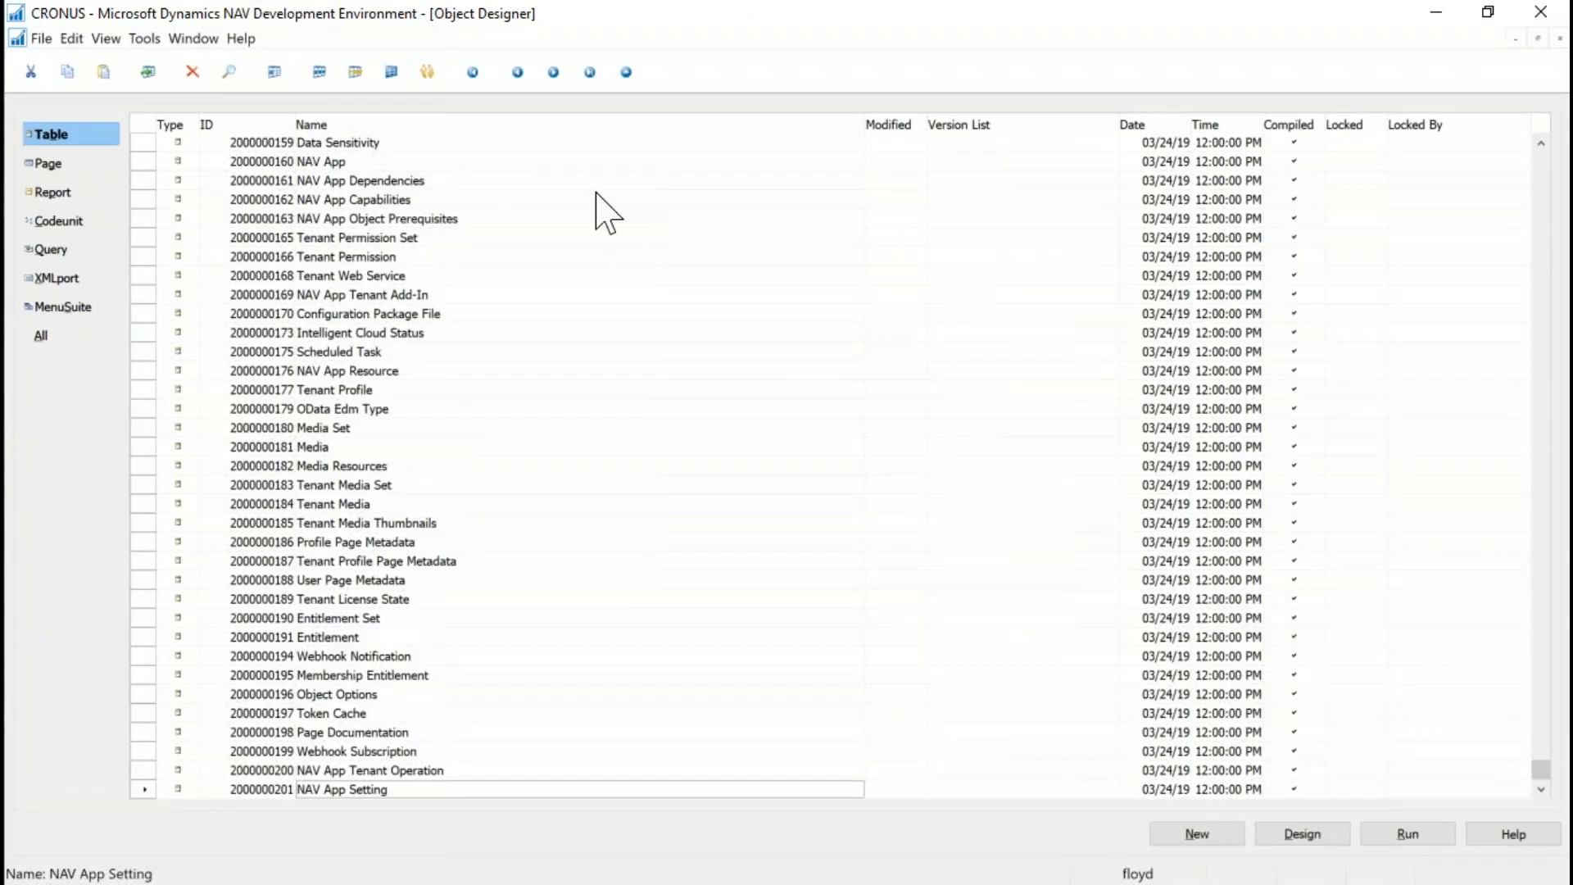
{"action": "key", "text": "Page_Up"}
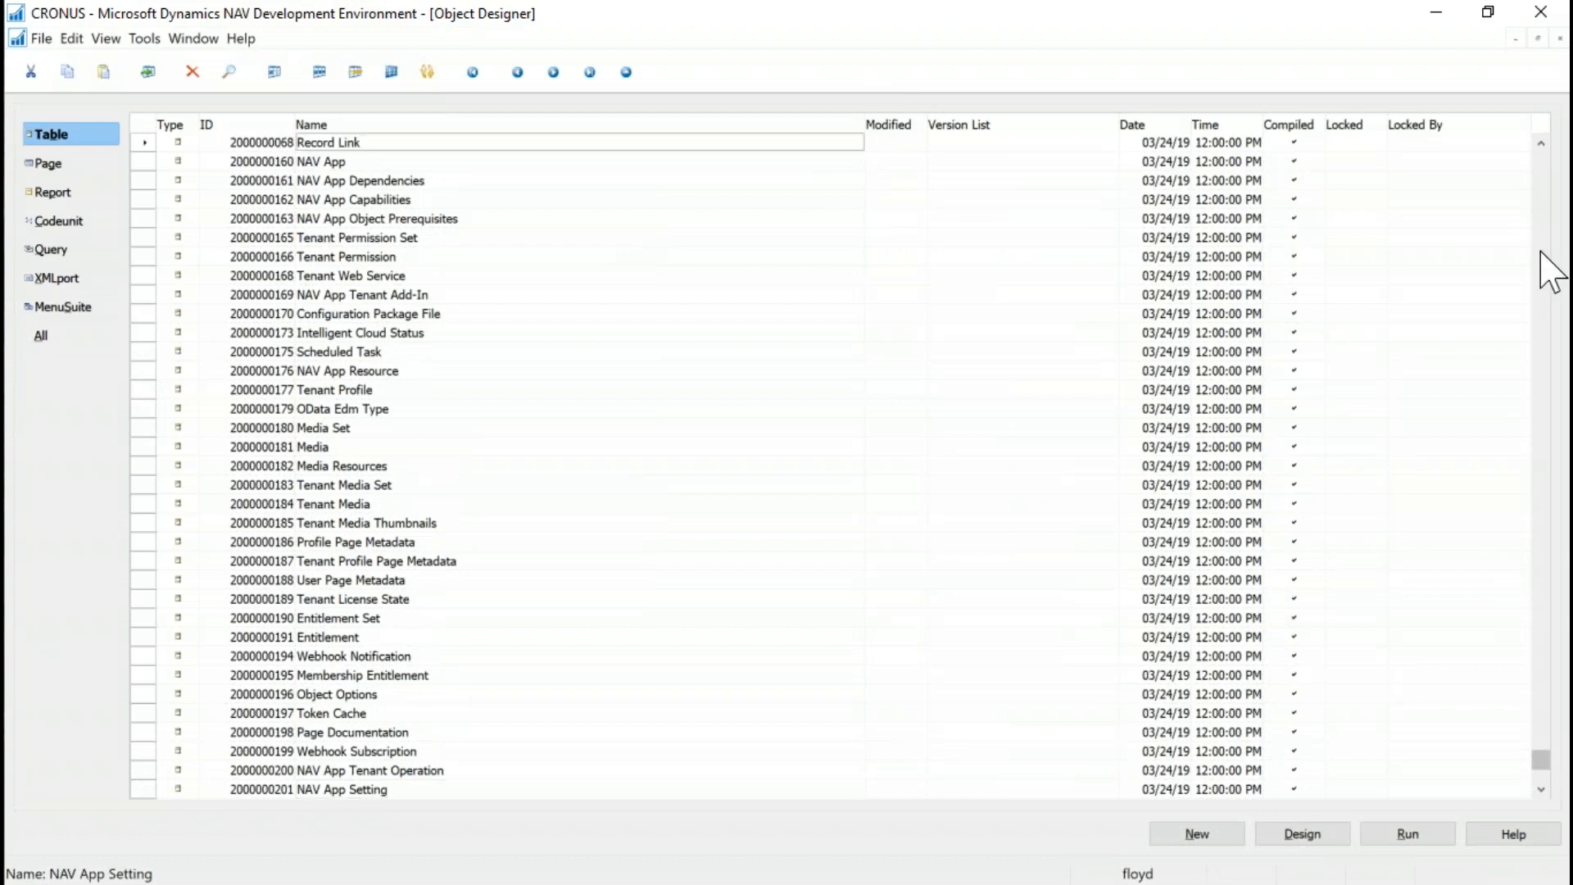
{"action": "key", "text": "Page_Up"}
{"action": "key", "text": "Page_Up"}
{"action": "key", "text": "Page_Up"}
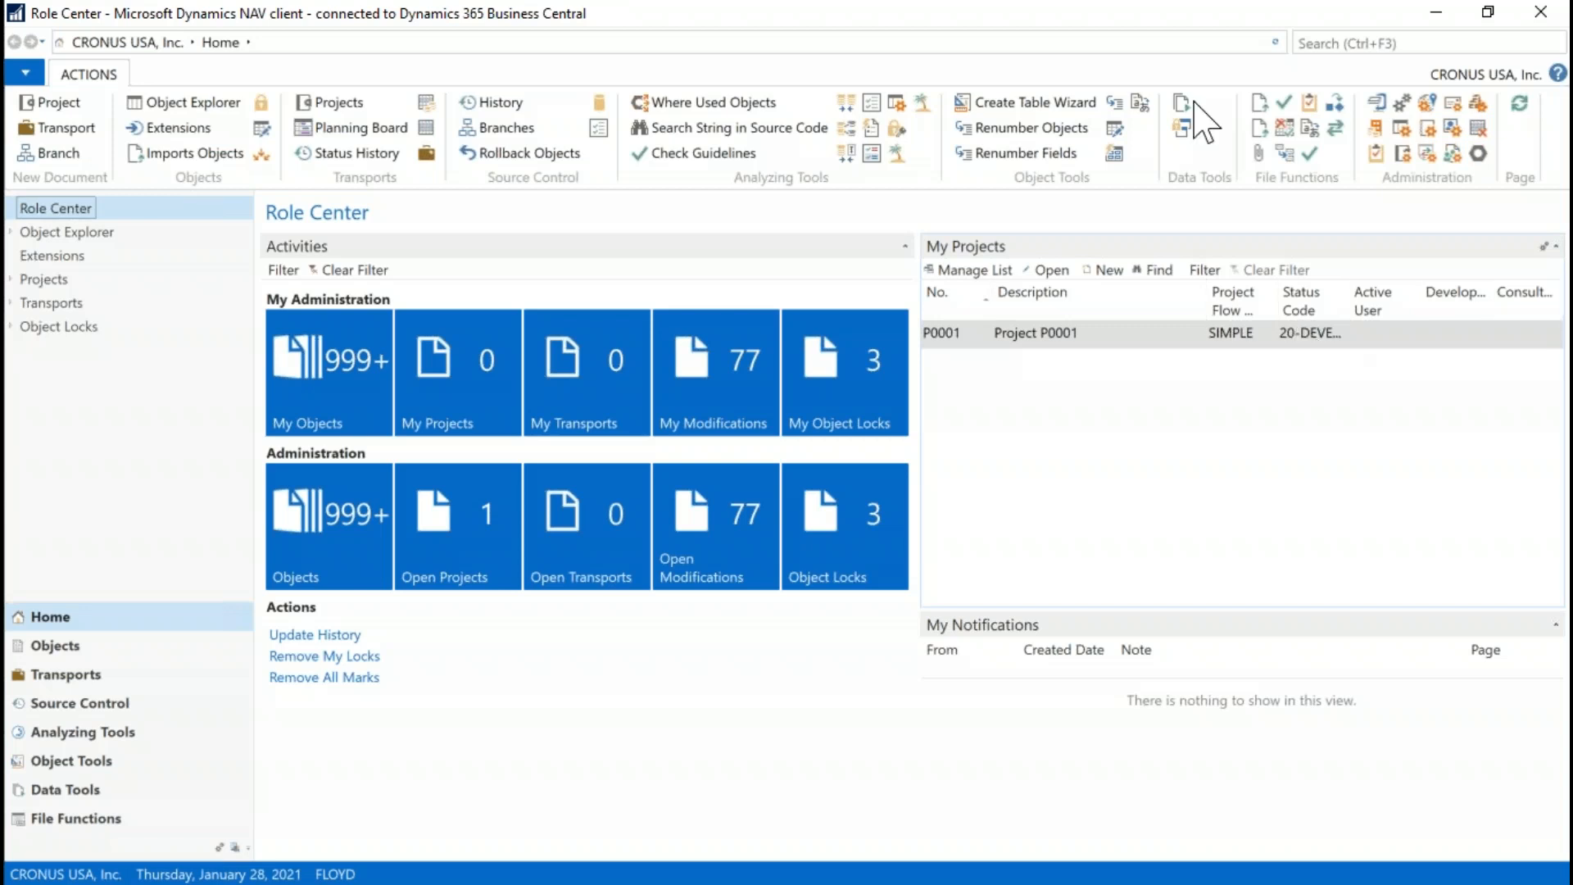
Step: In the Dynamics NAV client's Object Explorer, run Where Used for the Customer table (18) without updating outdated objects
{"action": "left_click", "coordinate": [61, 233]}
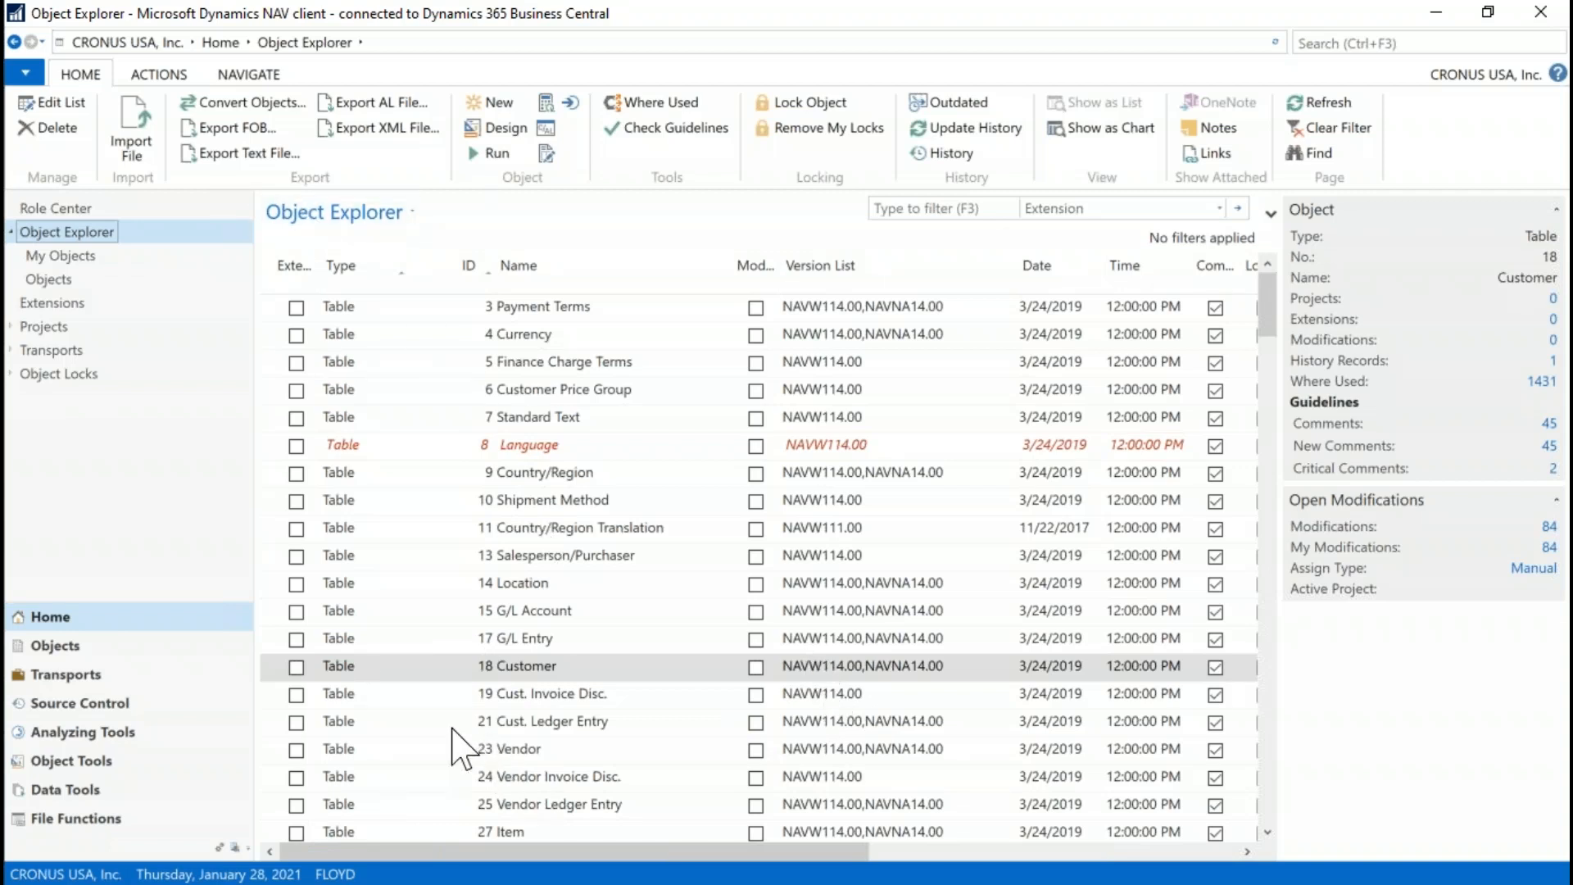
{"action": "left_click", "coordinate": [561, 672]}
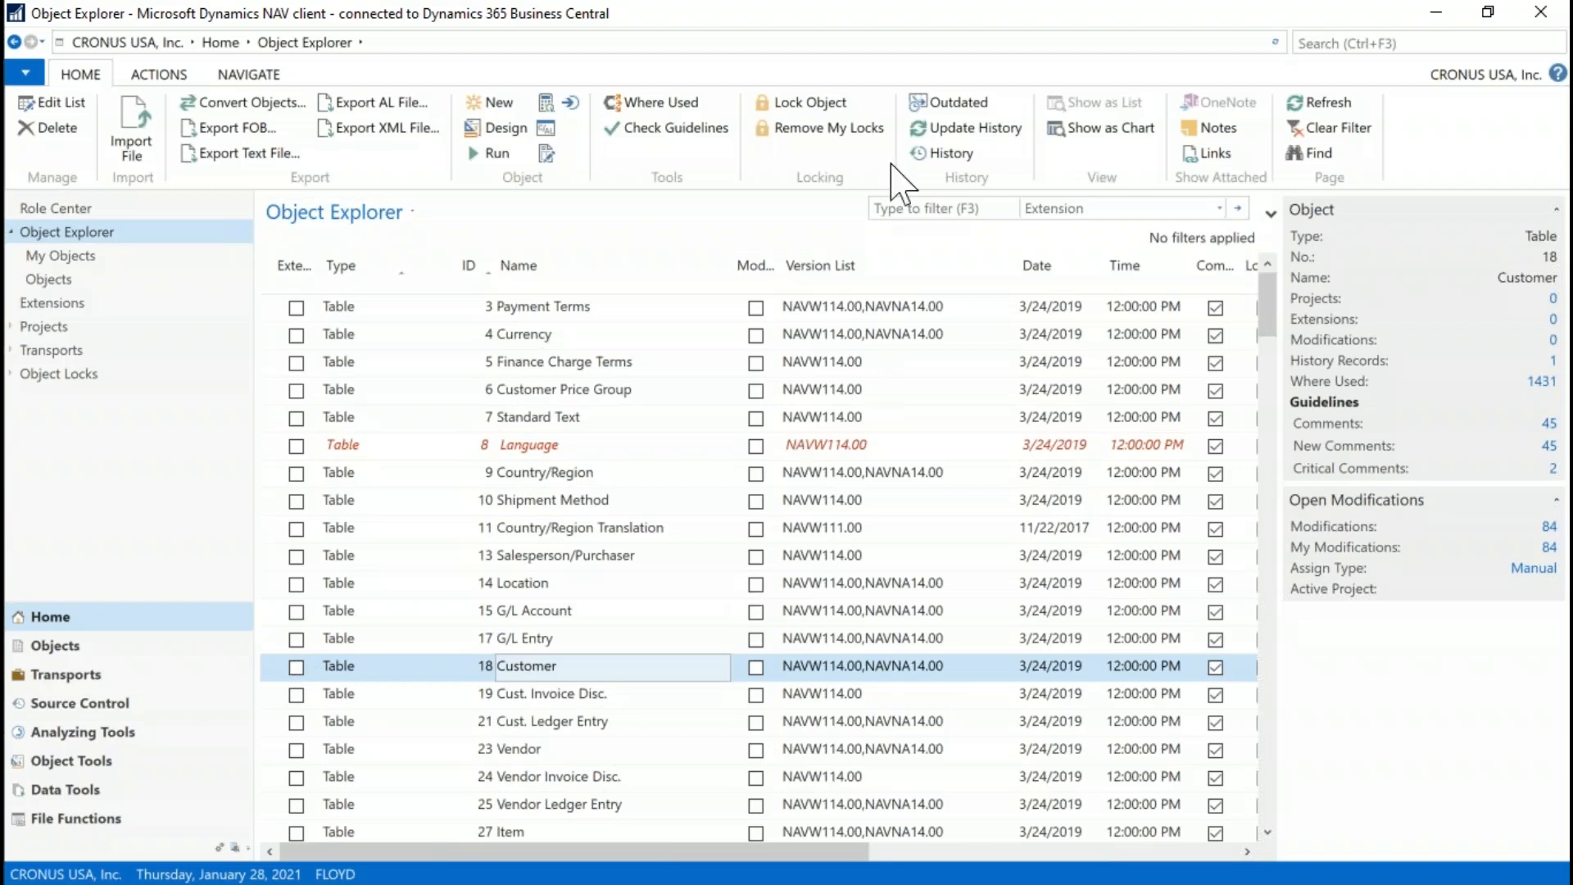
{"action": "left_click", "coordinate": [693, 100]}
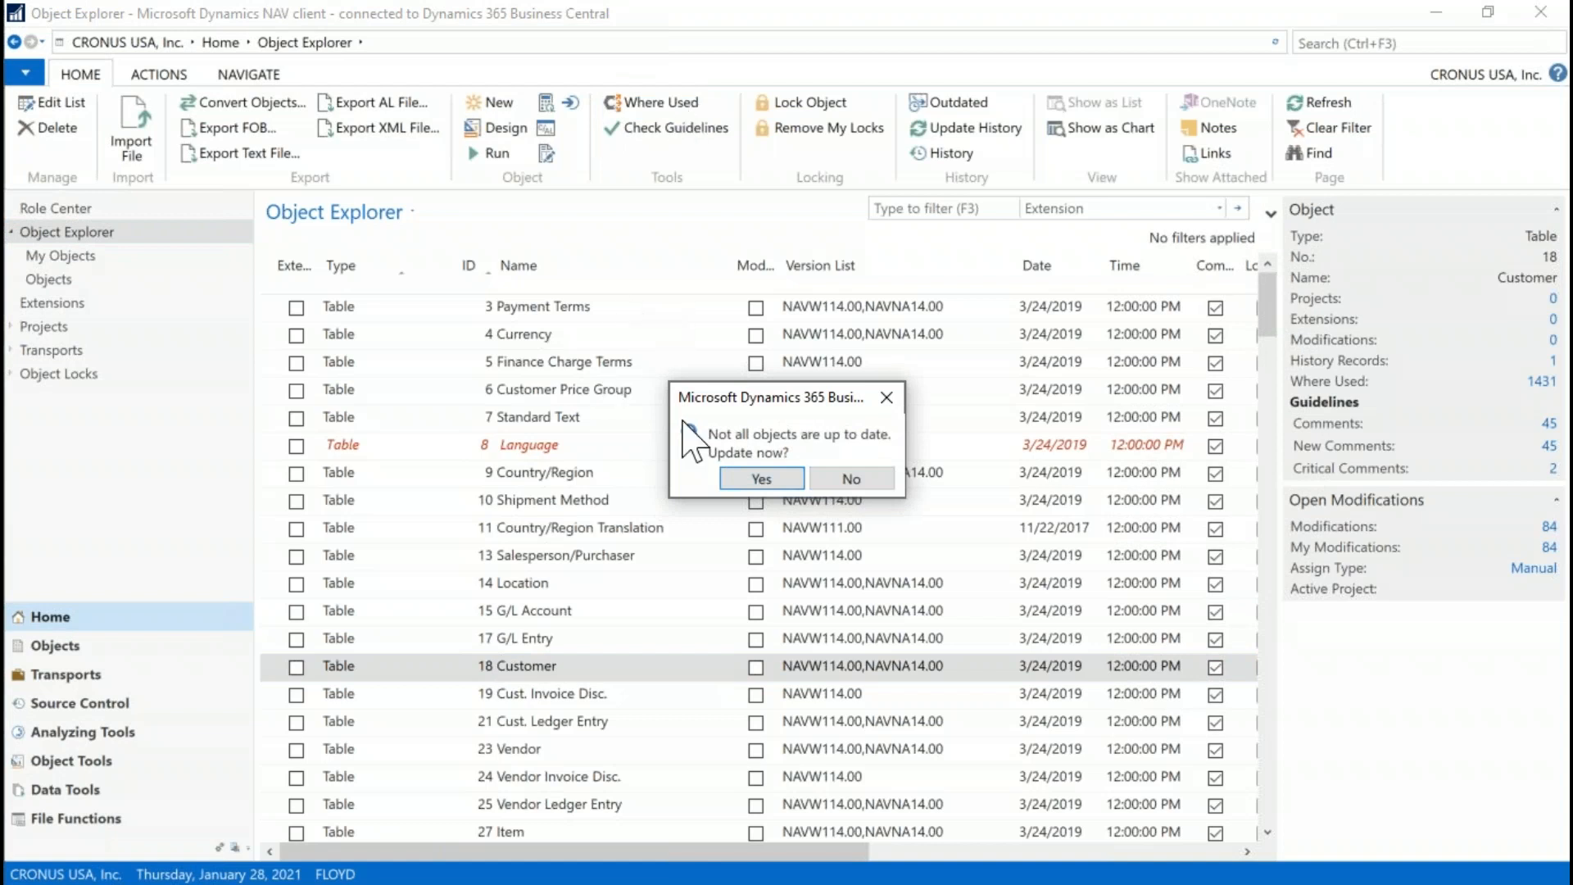
{"action": "left_click", "coordinate": [859, 478]}
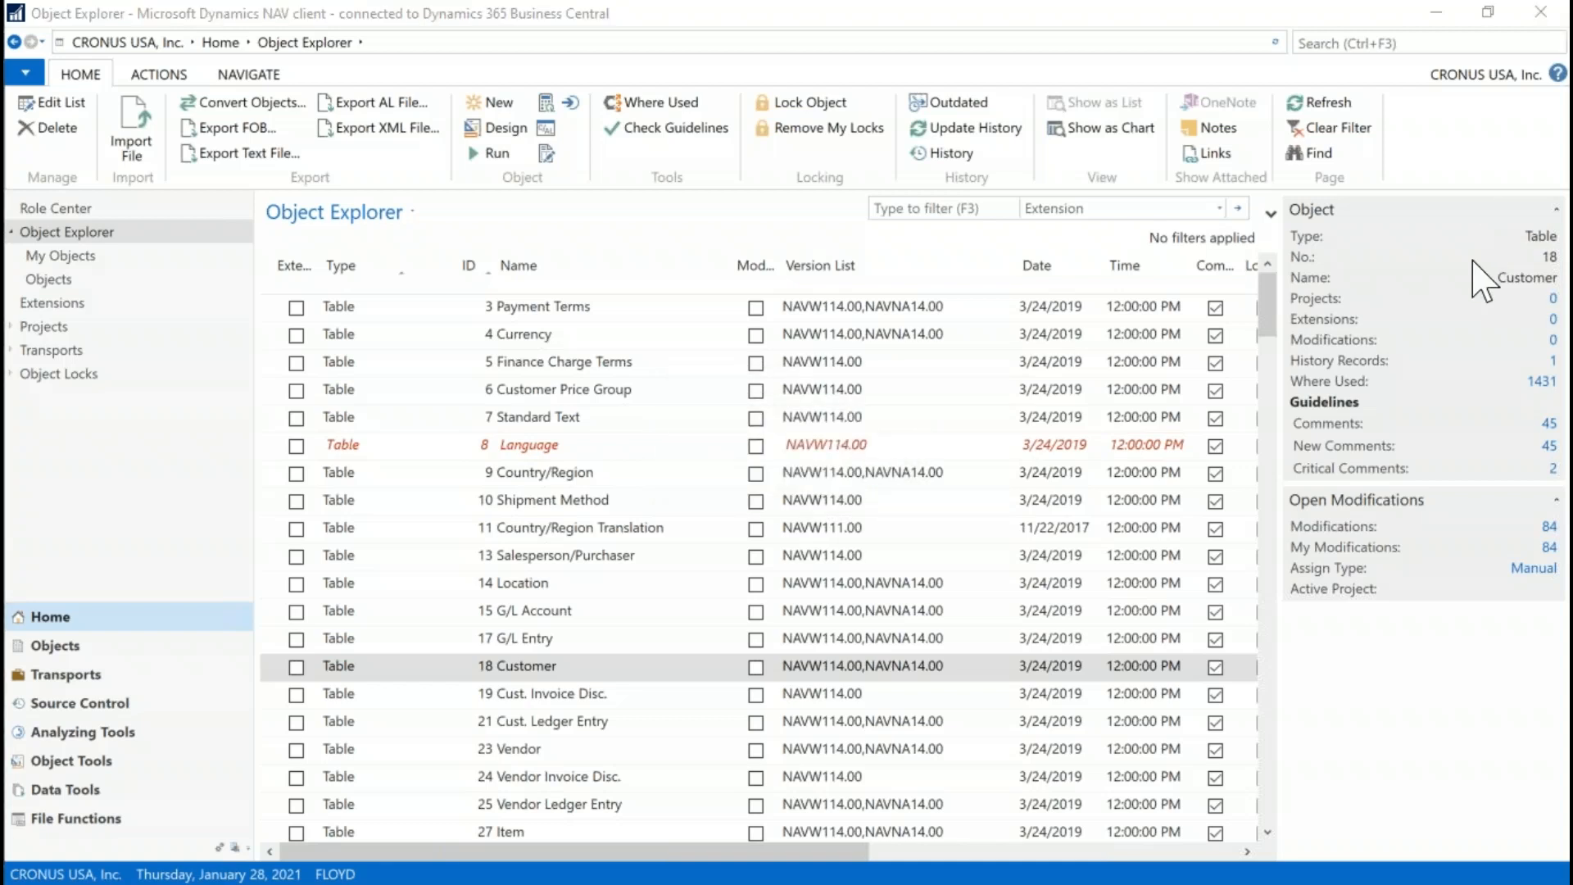
{"action": "left_click_drag", "start_coordinate": [1212, 884], "coordinate": [874, 2]}
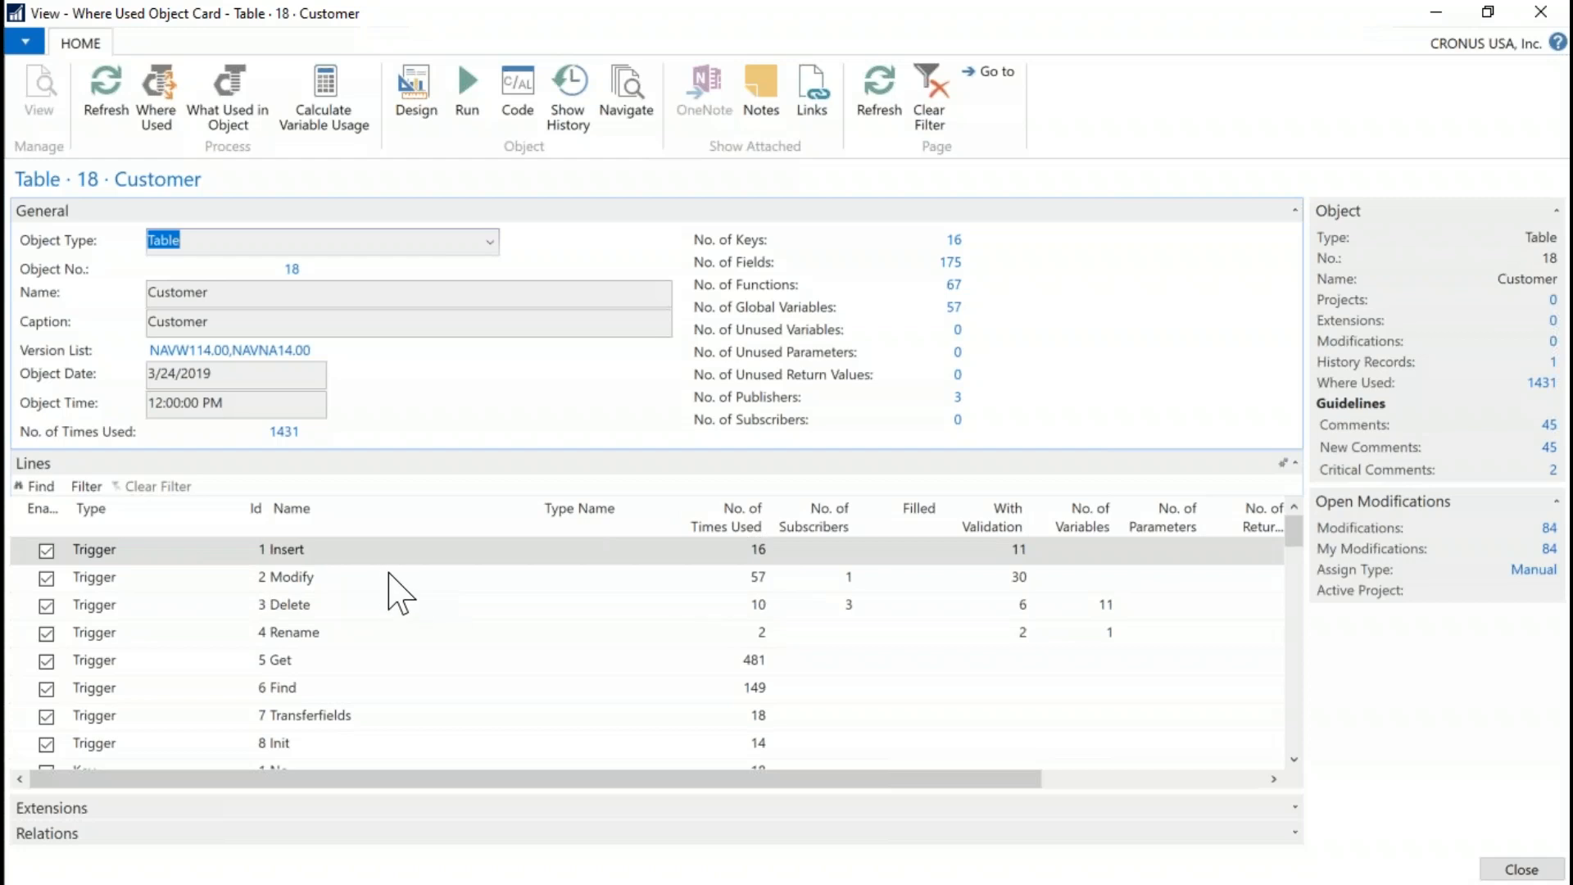
Step: List where the Customer table's Insert trigger is used and view the code behind the Contact table's CreateCustomer entry
{"action": "left_click", "coordinate": [759, 559]}
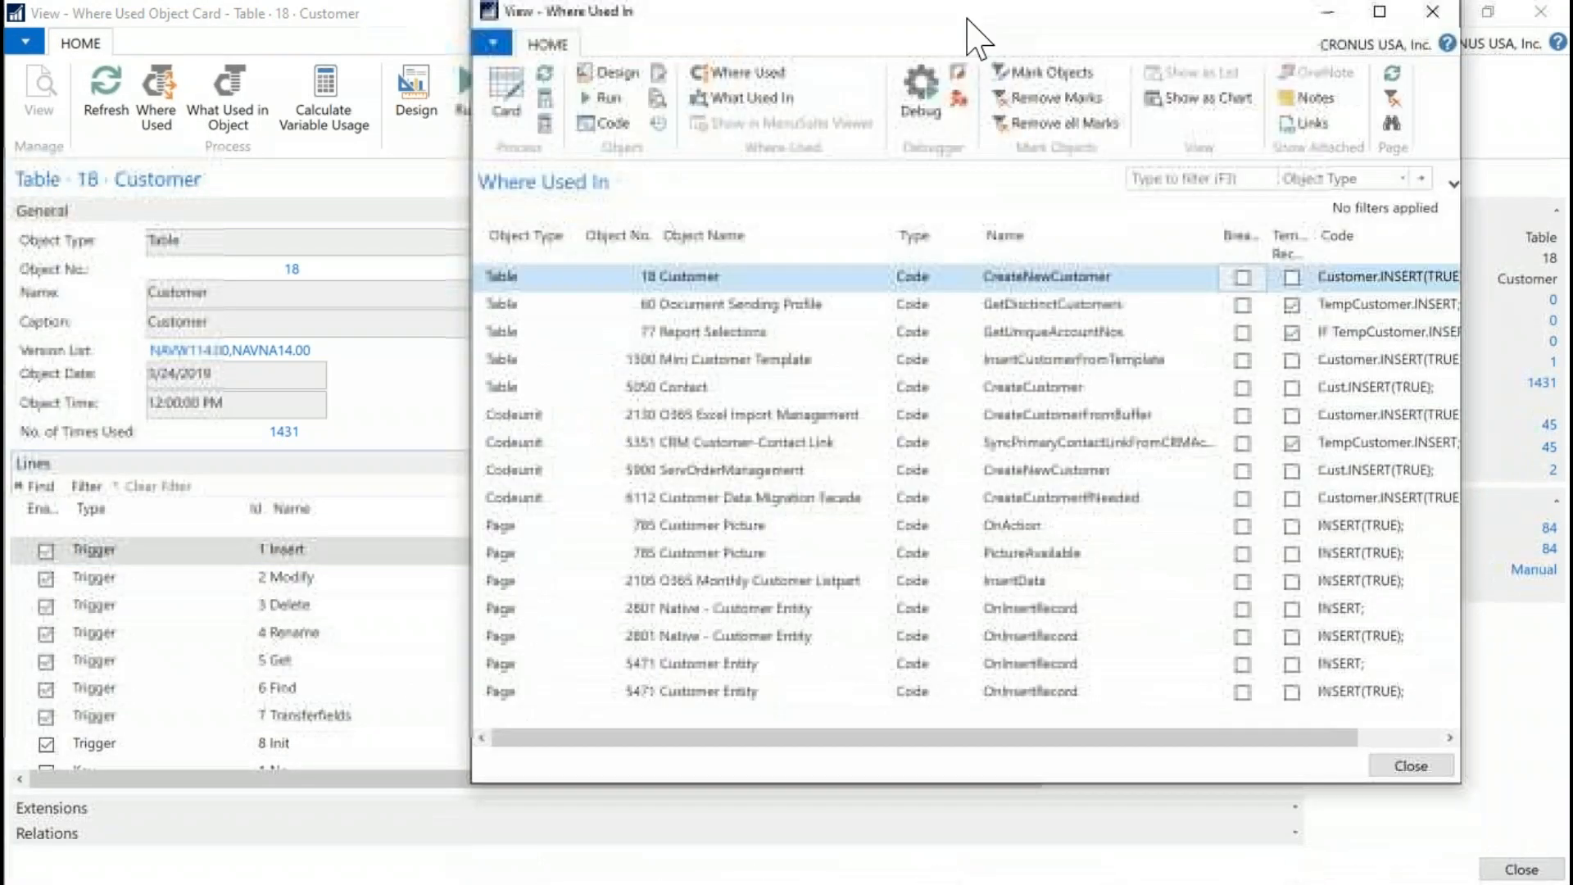
{"action": "left_click_drag", "start_coordinate": [967, 18], "coordinate": [954, 3]}
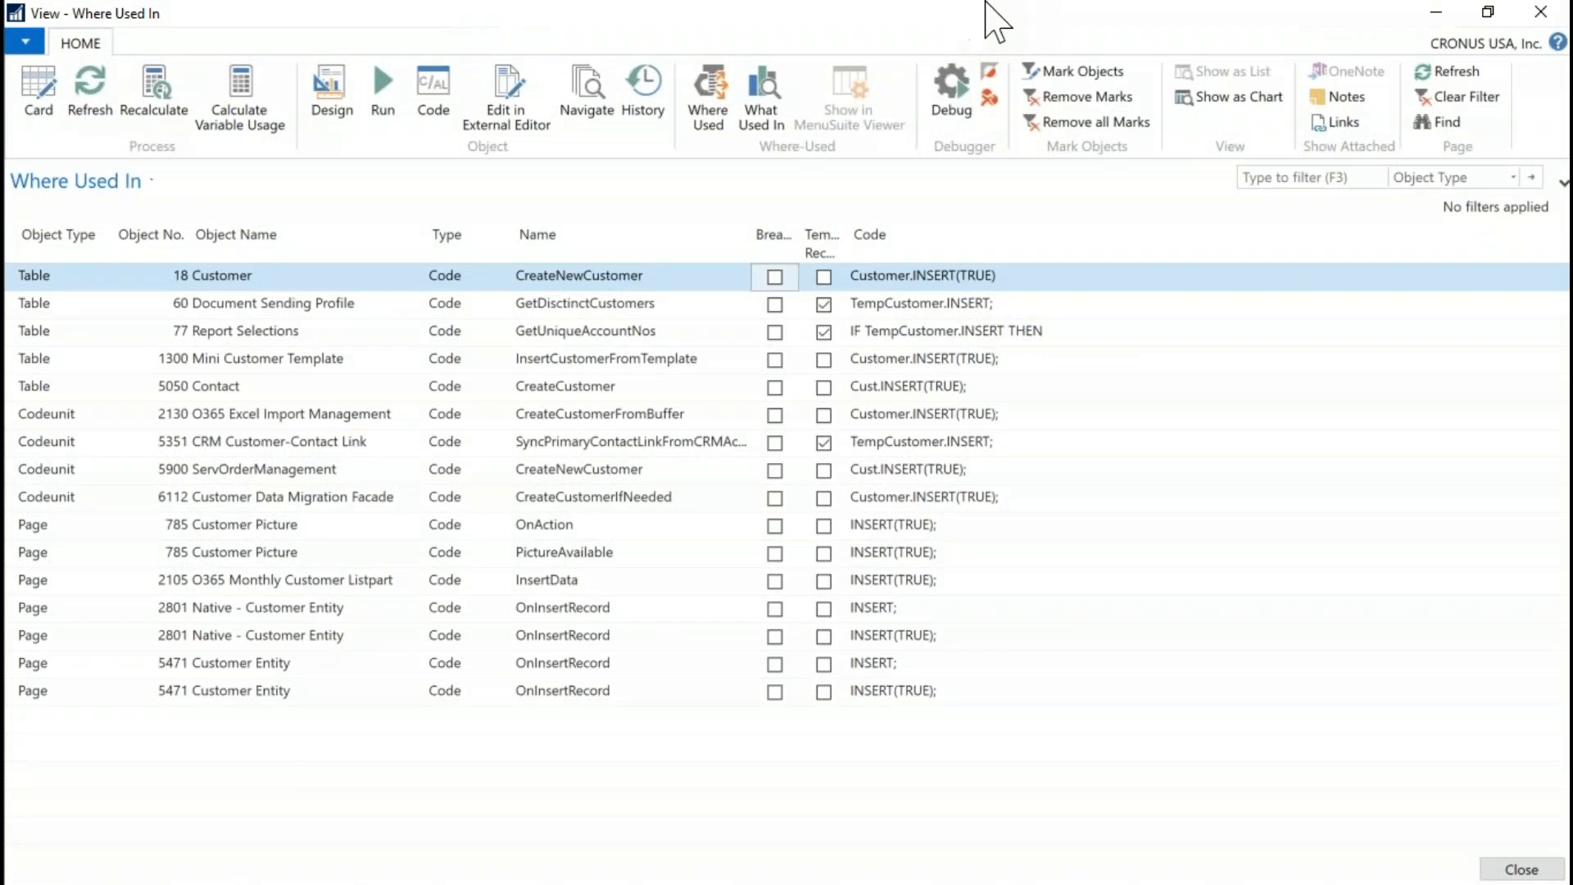
{"action": "left_click", "coordinate": [104, 391]}
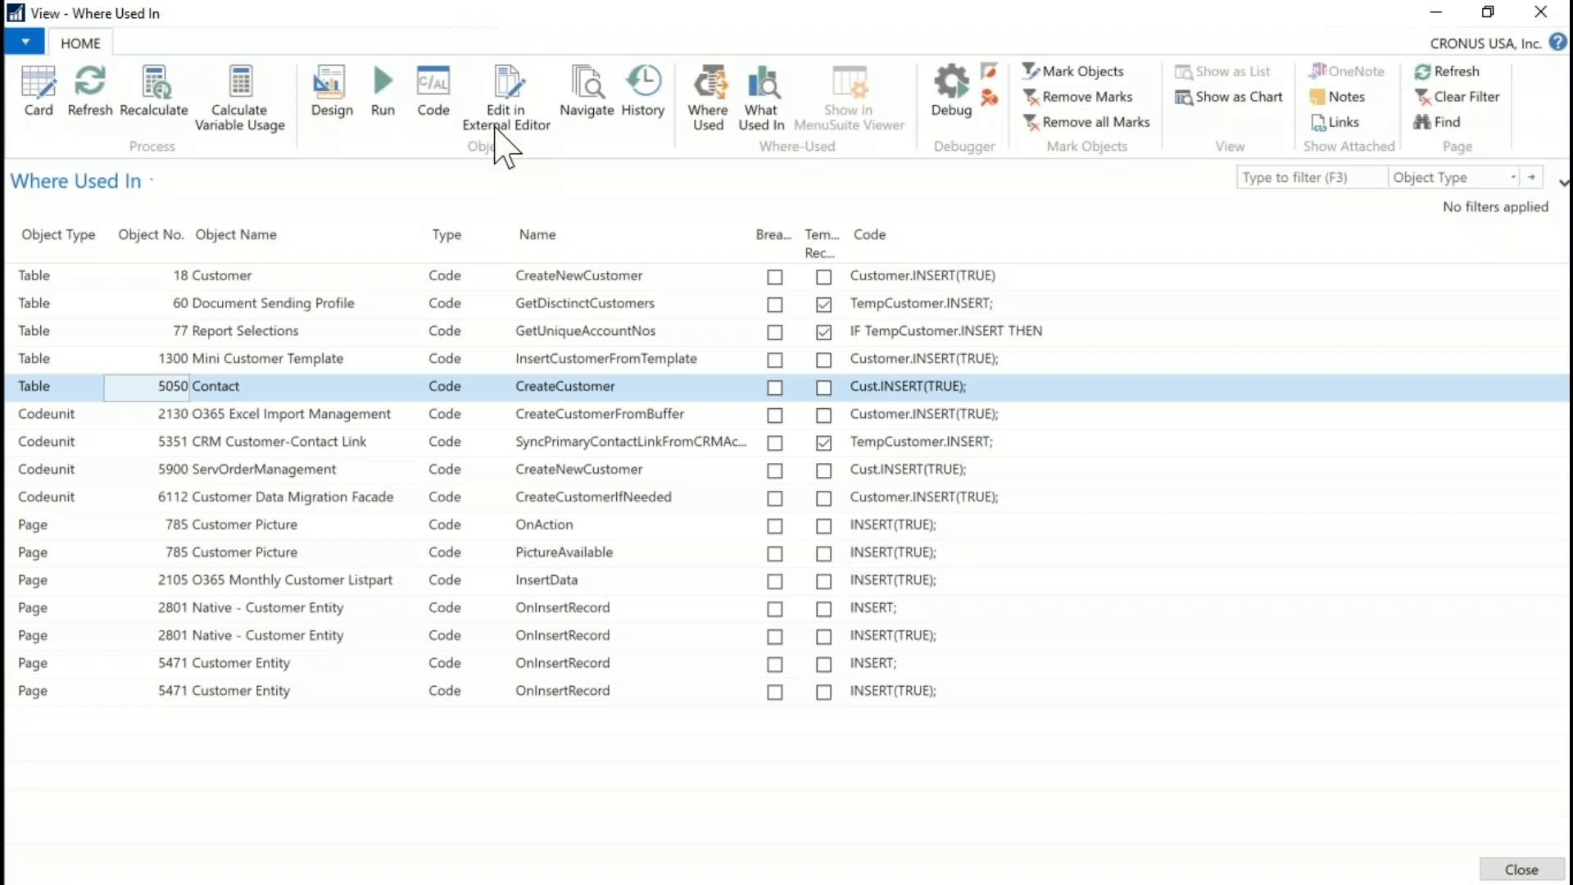
{"action": "left_click", "coordinate": [448, 111]}
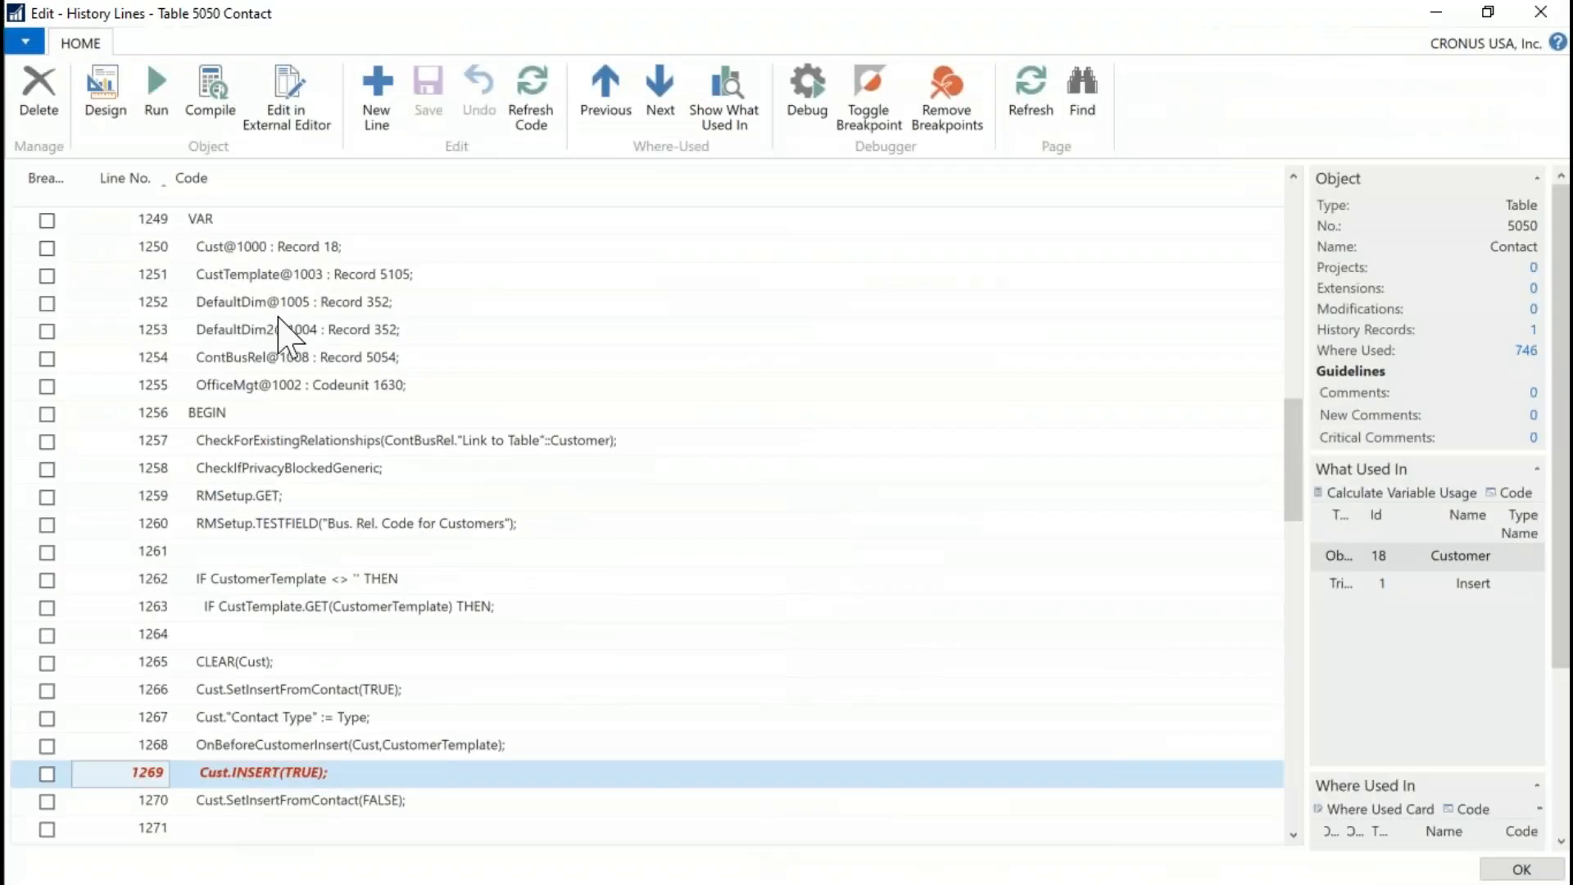
{"action": "scroll", "coordinate": [480, 282], "scroll_direction": "down", "scroll_amount": 4}
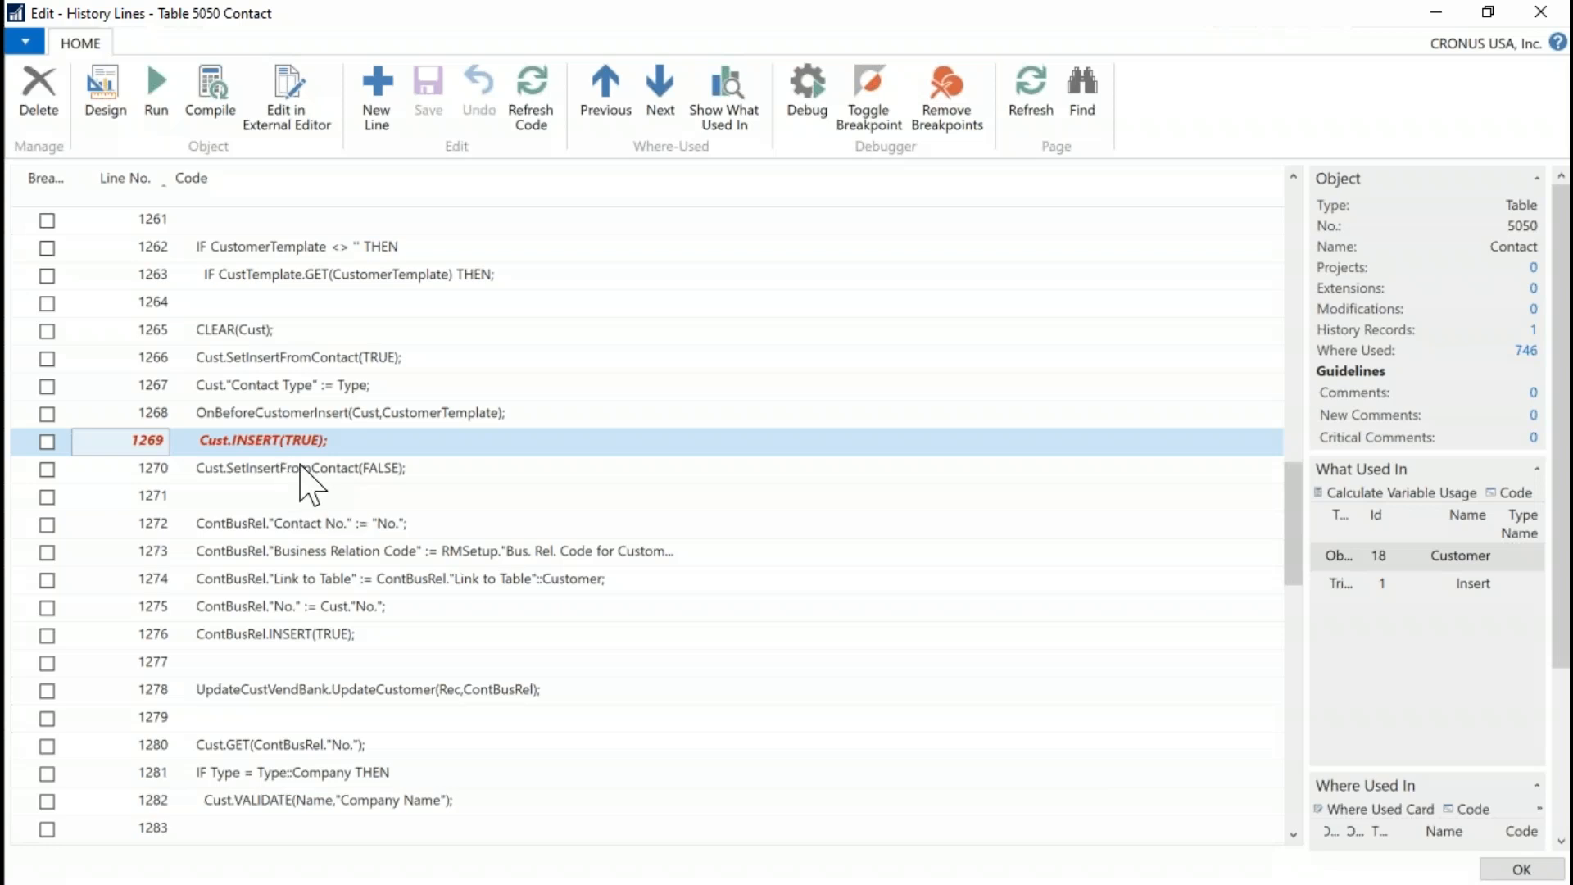
Step: Try to open the Contact table (5050) in the designer from its code view, then close the development environment
{"action": "left_click", "coordinate": [104, 83]}
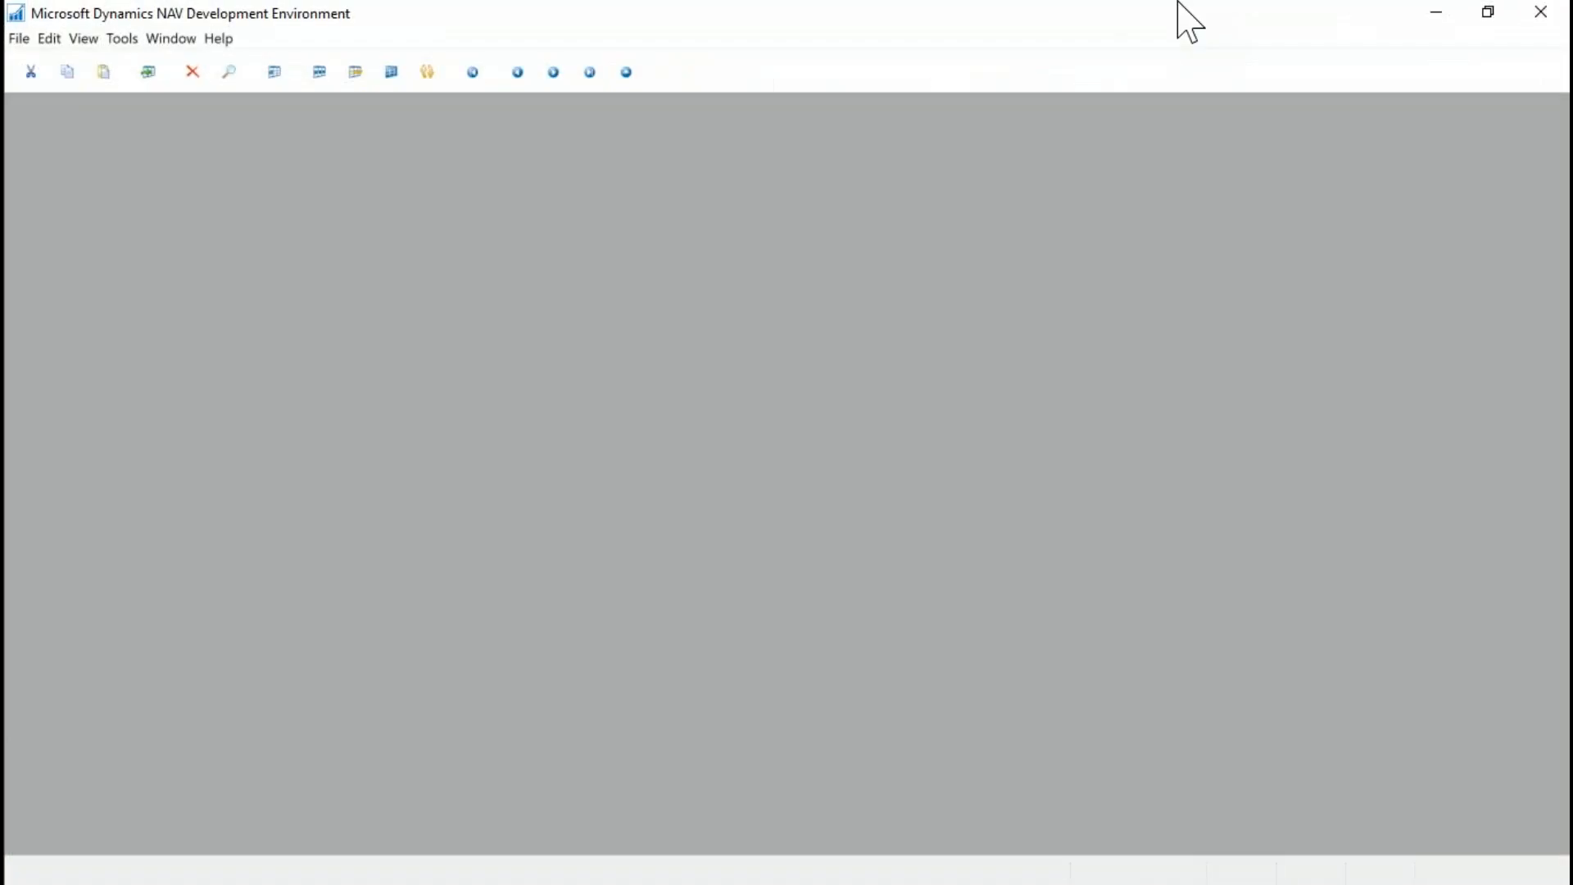
{"action": "left_click", "coordinate": [1487, 13]}
{"action": "left_click_drag", "start_coordinate": [963, 42], "coordinate": [948, 164]}
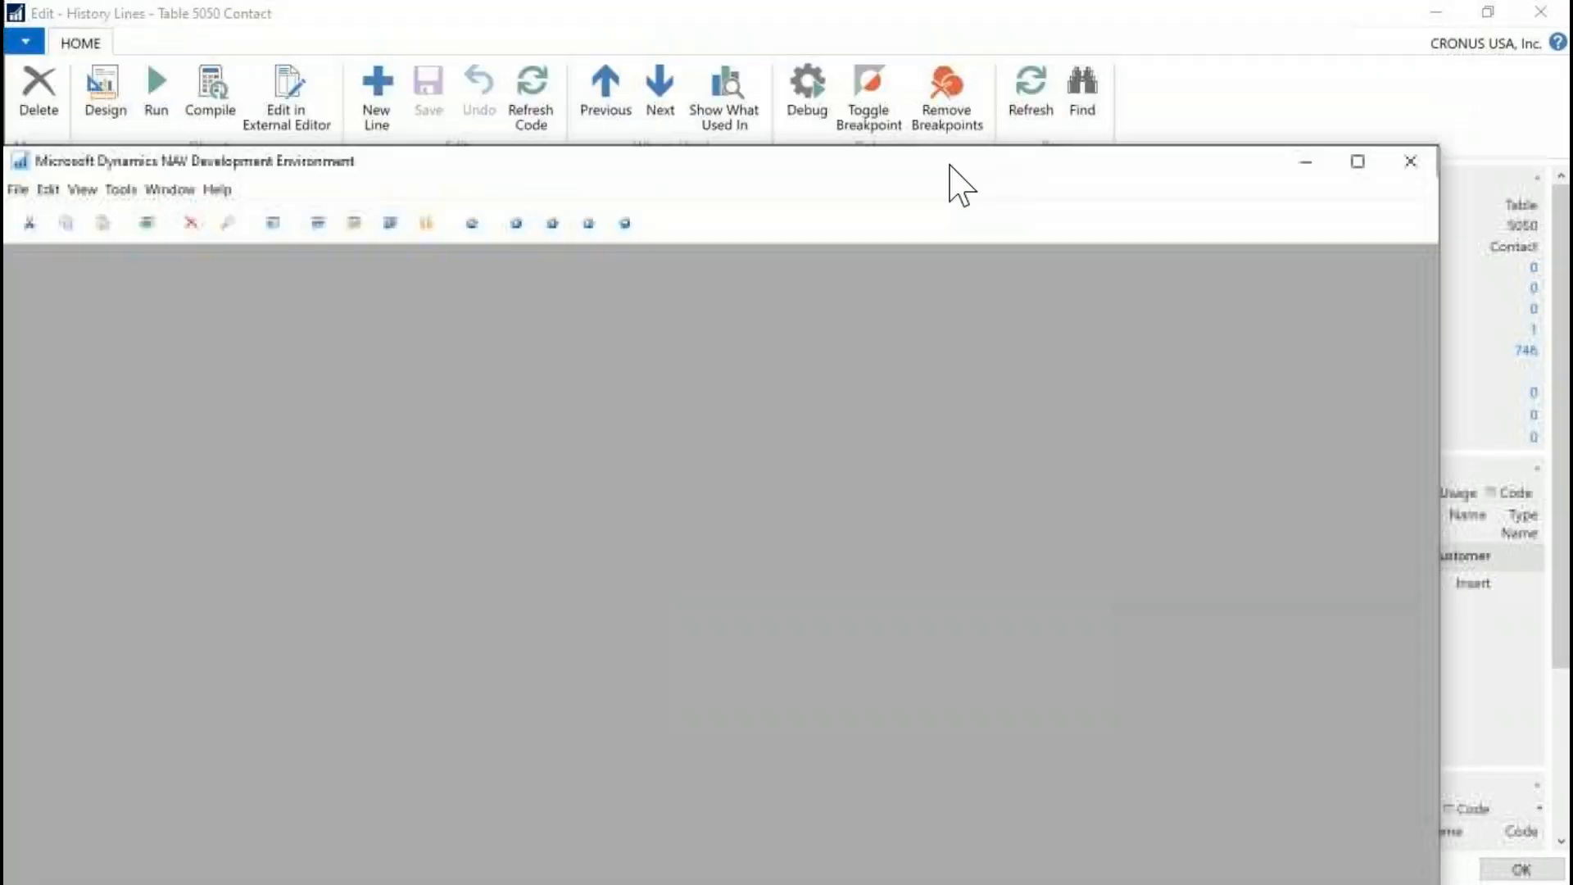
{"action": "left_click", "coordinate": [1410, 158]}
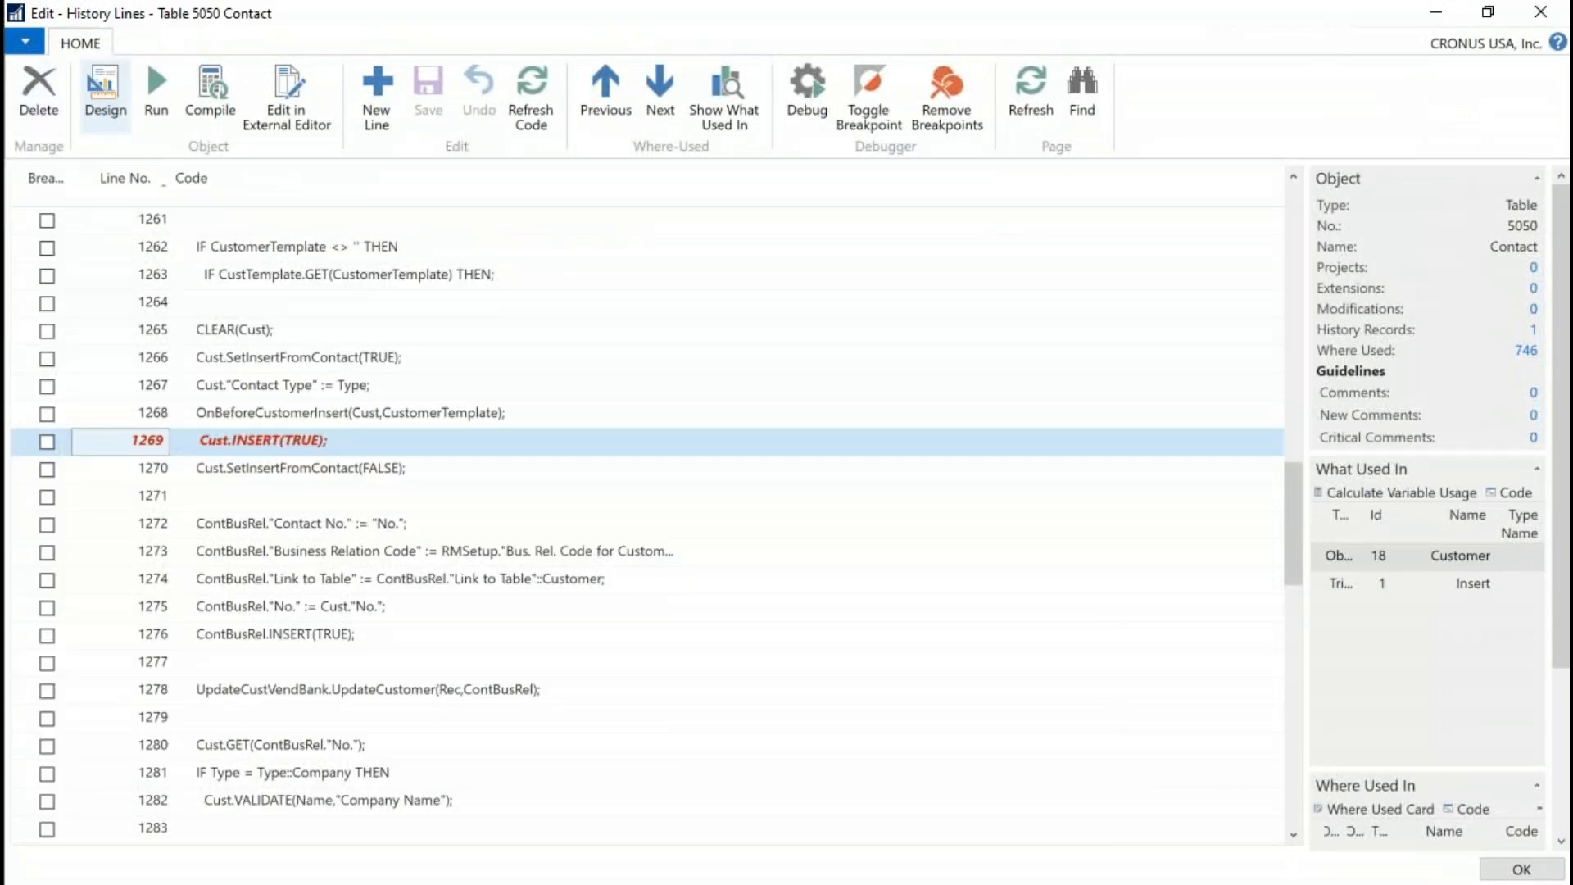
{"action": "left_click", "coordinate": [103, 92]}
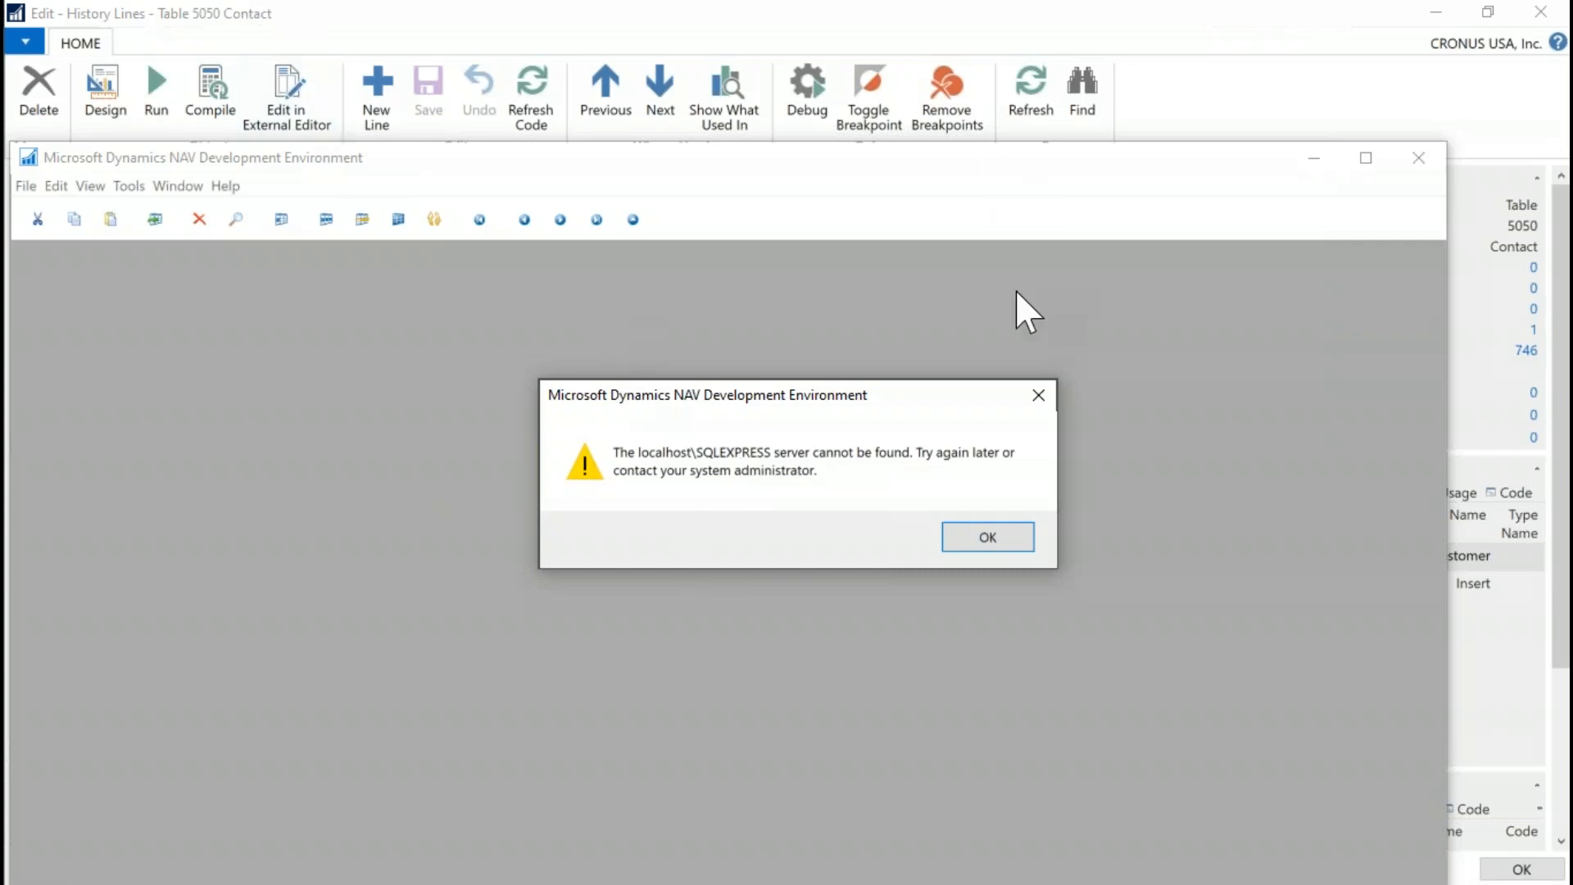
{"action": "left_click", "coordinate": [1035, 396]}
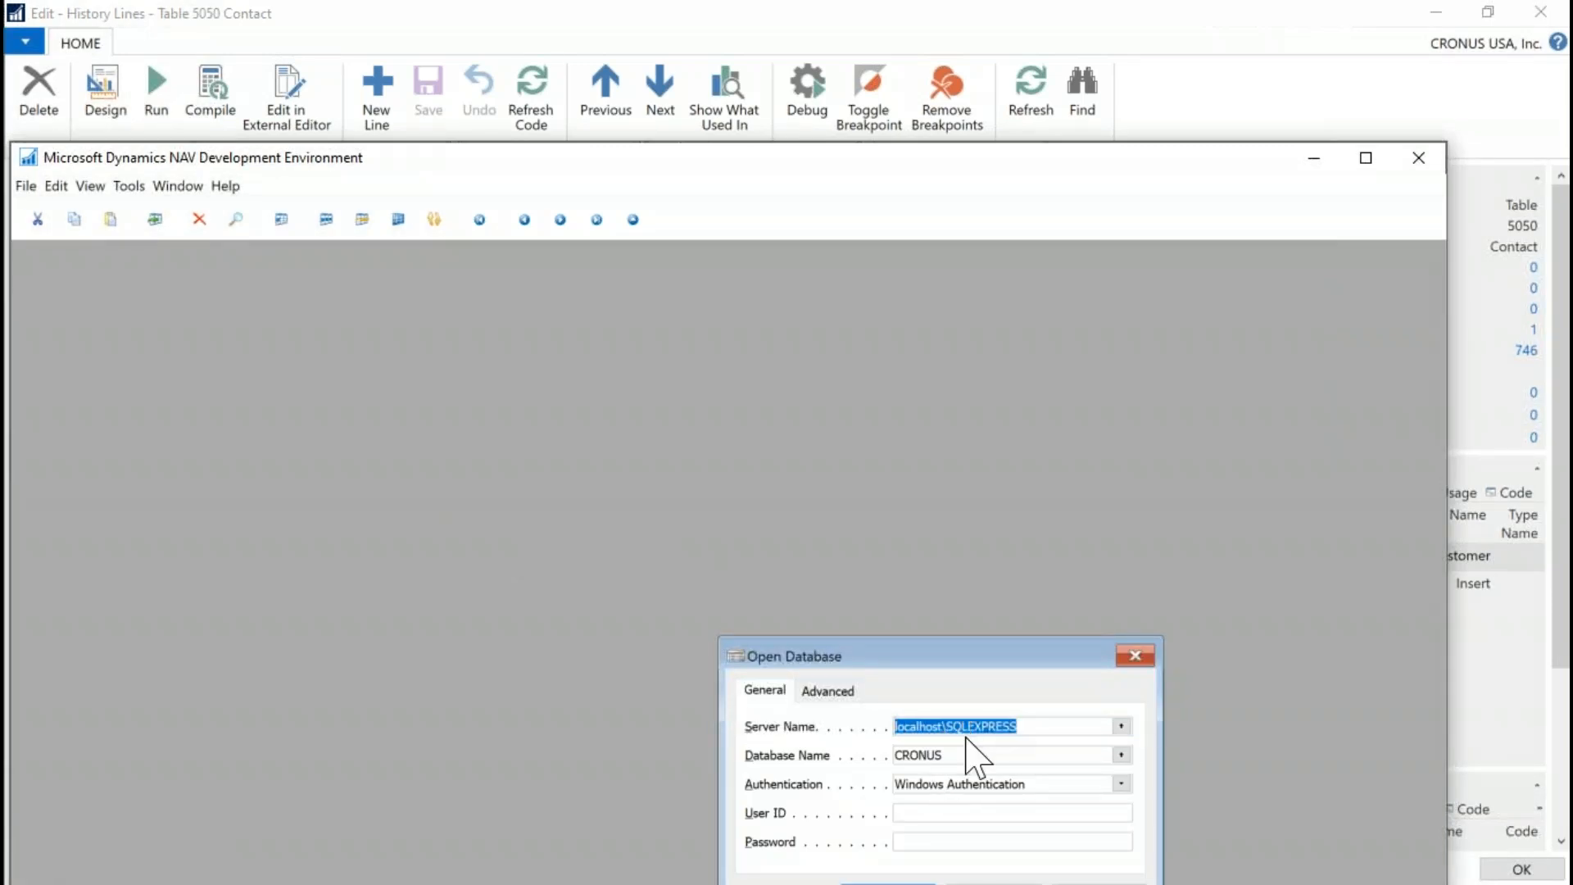
{"action": "left_click", "coordinate": [1135, 656]}
{"action": "left_click", "coordinate": [909, 542]}
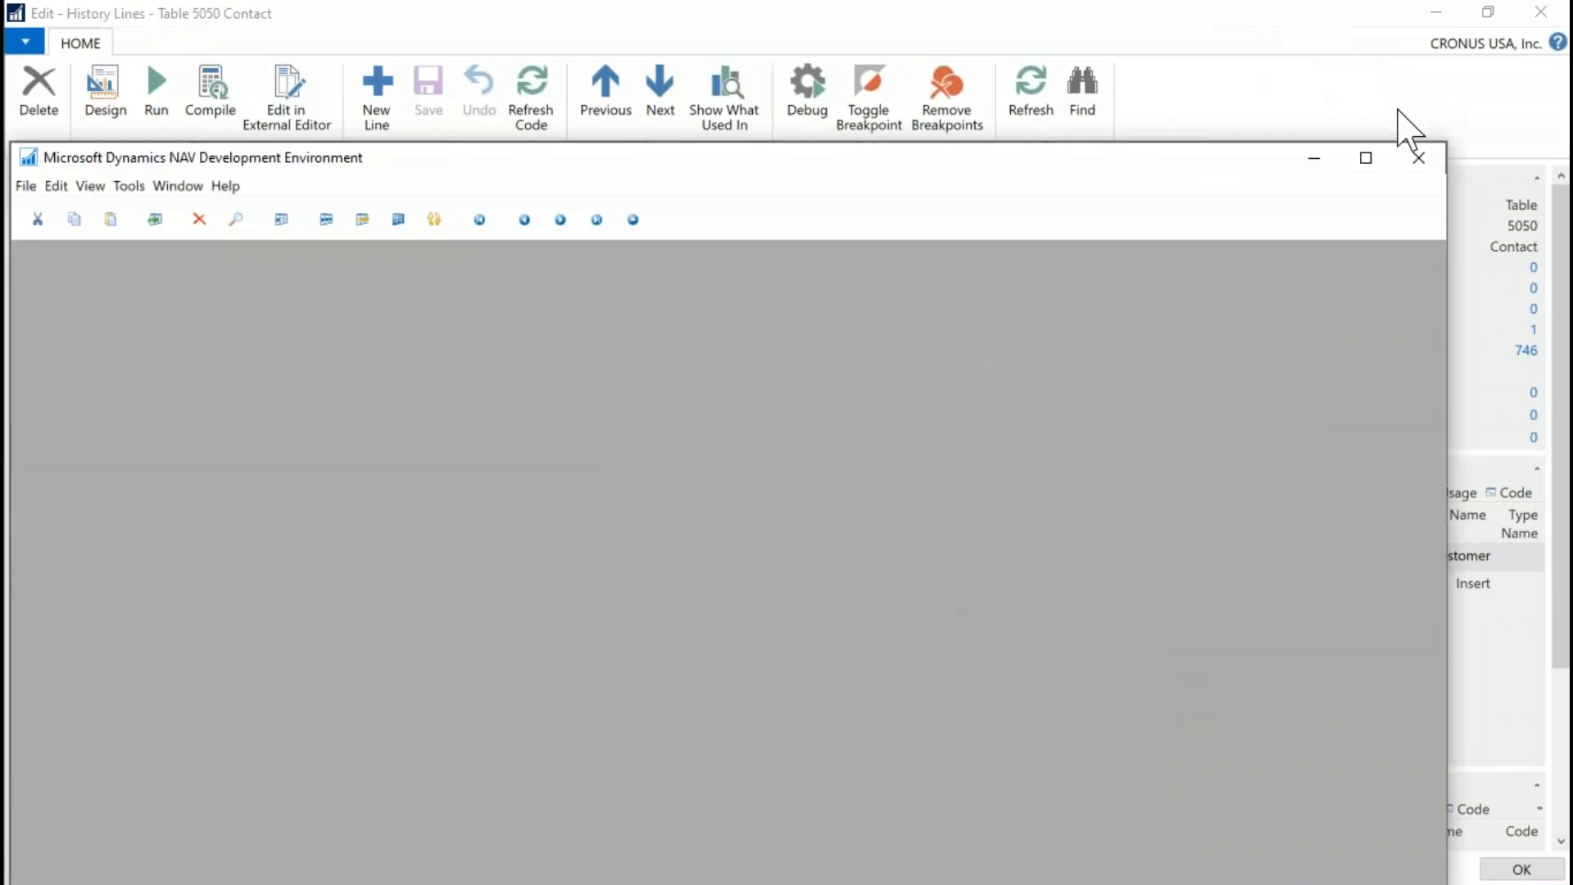
{"action": "left_click", "coordinate": [1417, 158]}
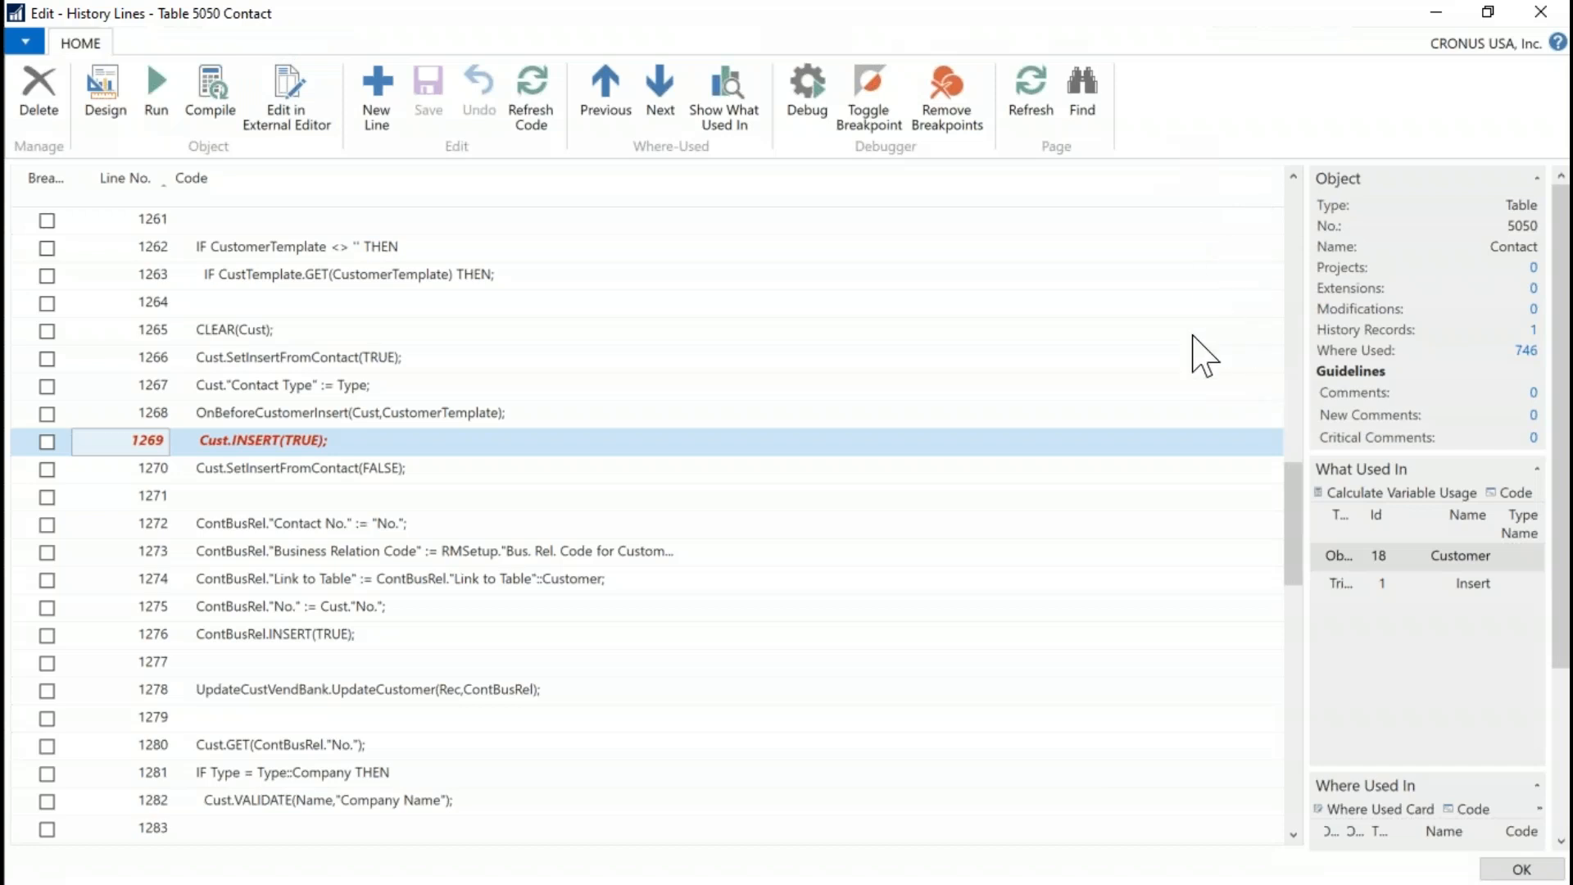
Step: Close the Contact code and the where-used windows to return to the Object Explorer
{"action": "key", "text": "Escape"}
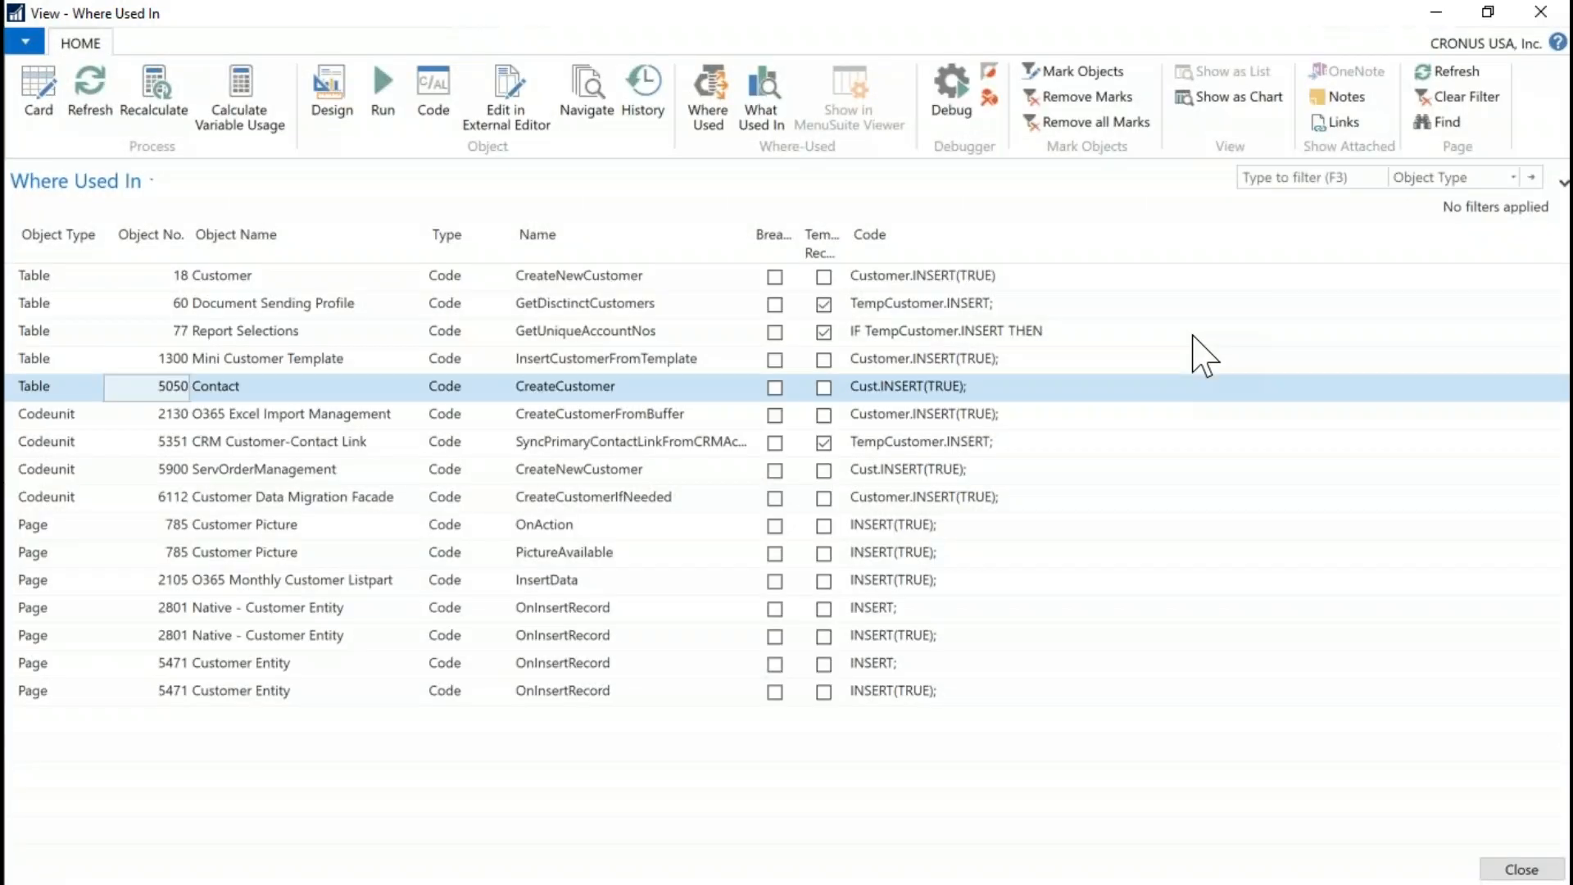
{"action": "key", "text": "Escape"}
{"action": "key", "text": "Escape"}
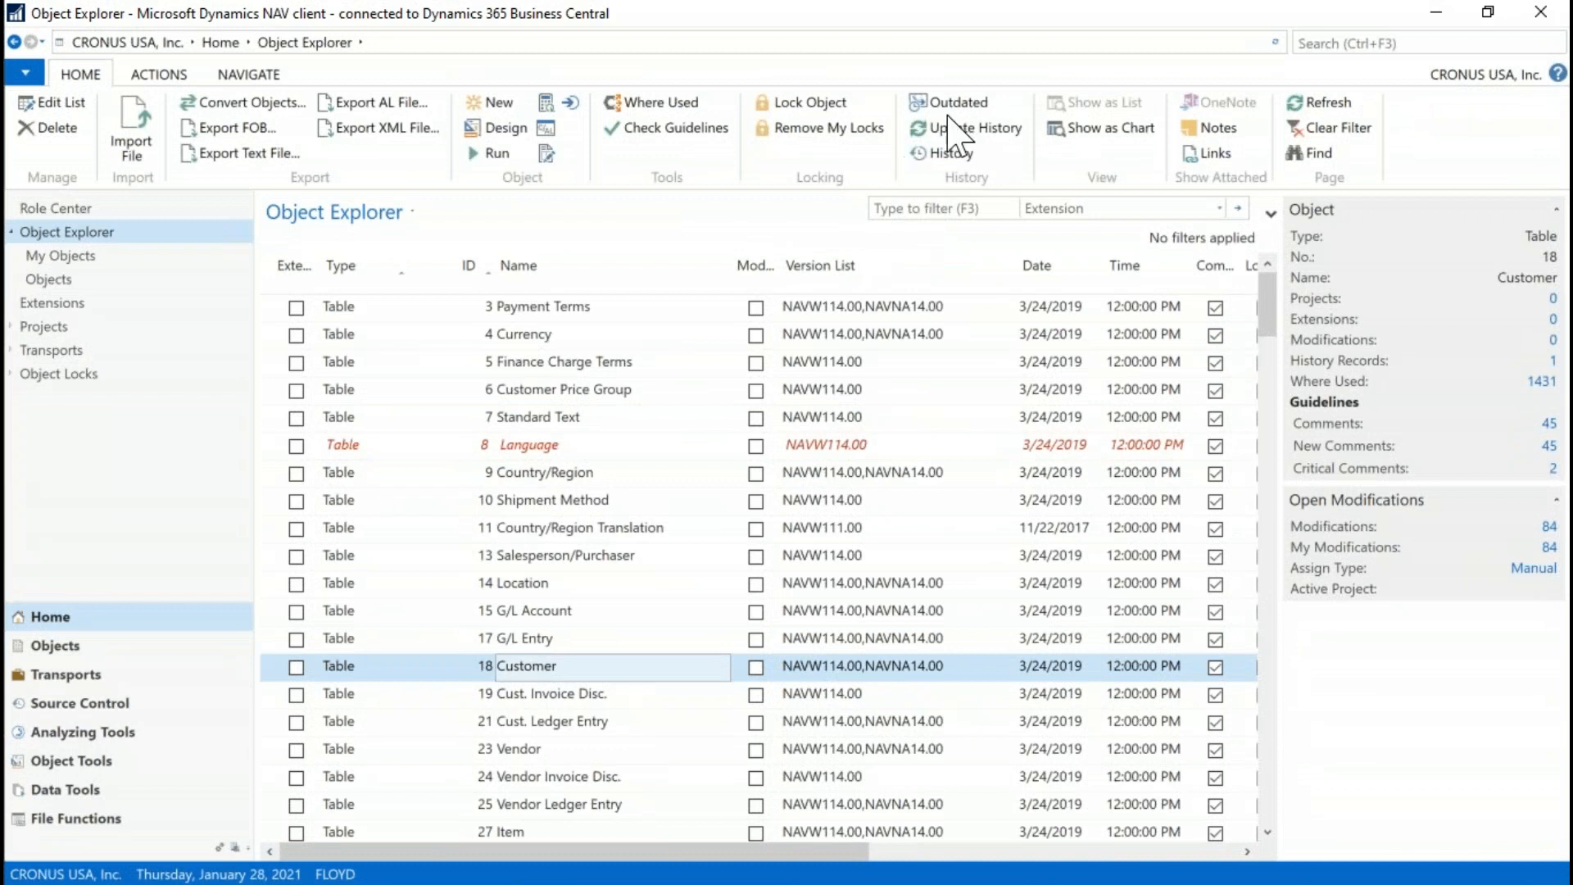
Step: Open the Customer table's history, read through the code of its recorded version, and close both windows
{"action": "left_click", "coordinate": [951, 156]}
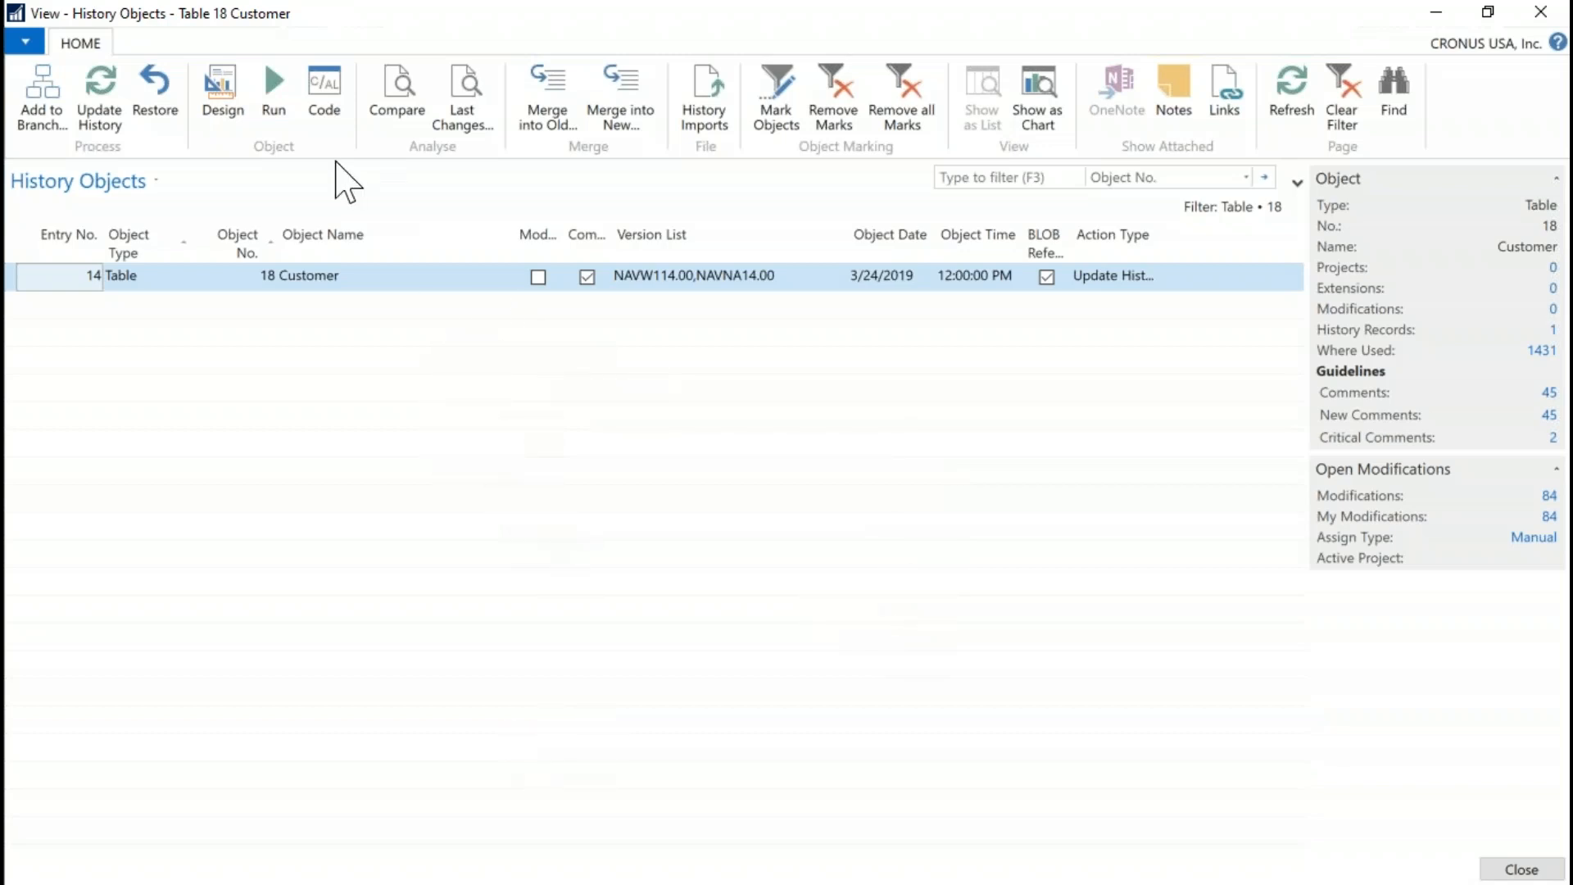
{"action": "left_click", "coordinate": [322, 119]}
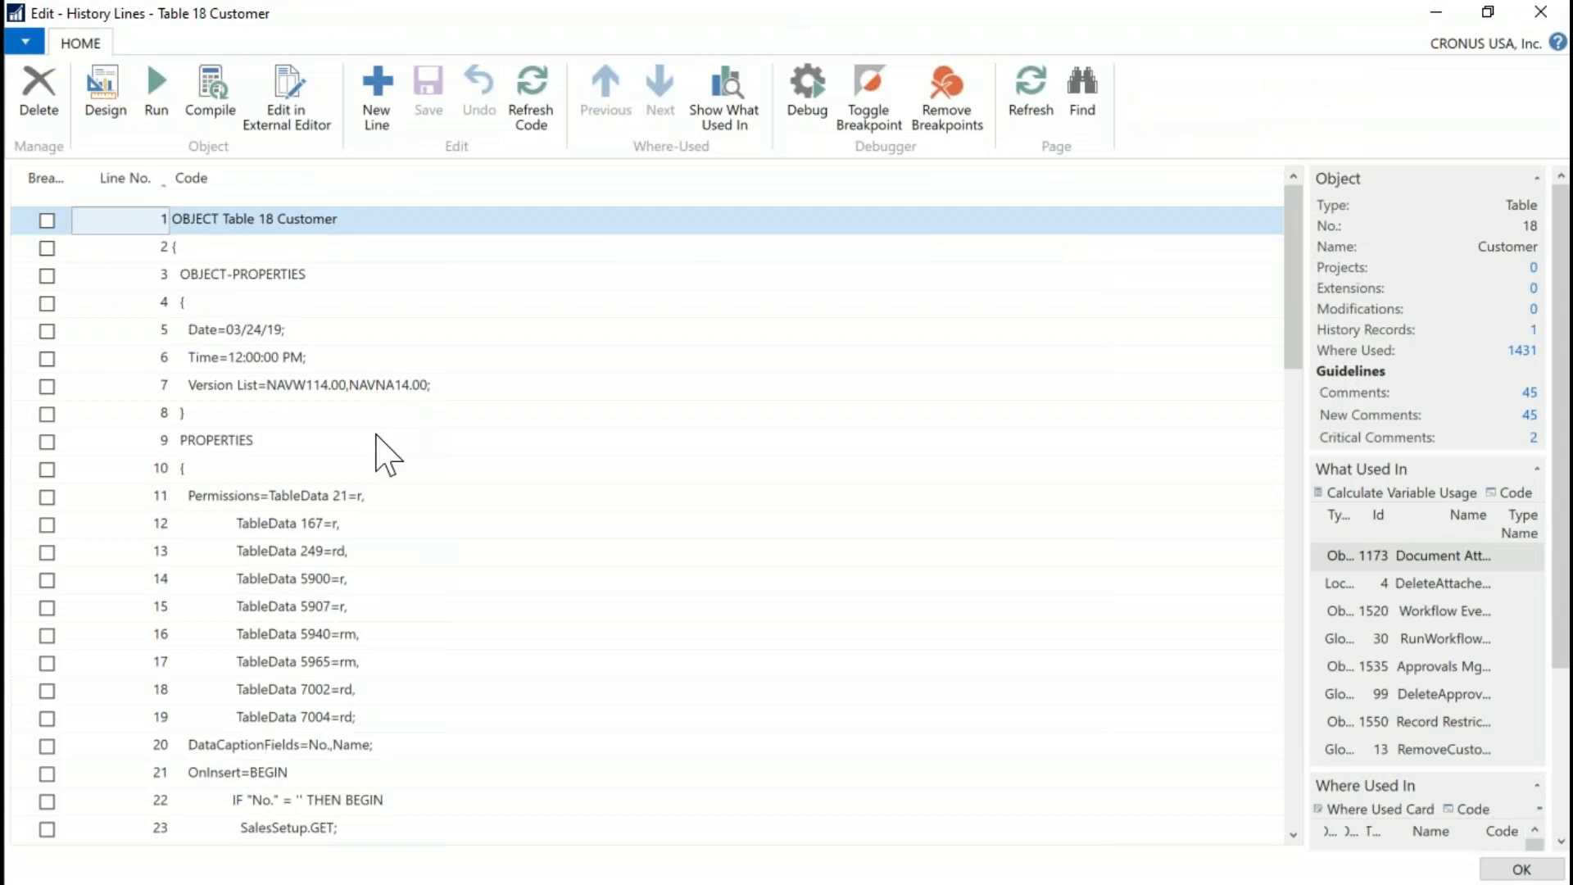
{"action": "scroll", "coordinate": [364, 565], "scroll_direction": "down", "scroll_amount": 1}
{"action": "scroll", "coordinate": [365, 565], "scroll_direction": "down", "scroll_amount": 11}
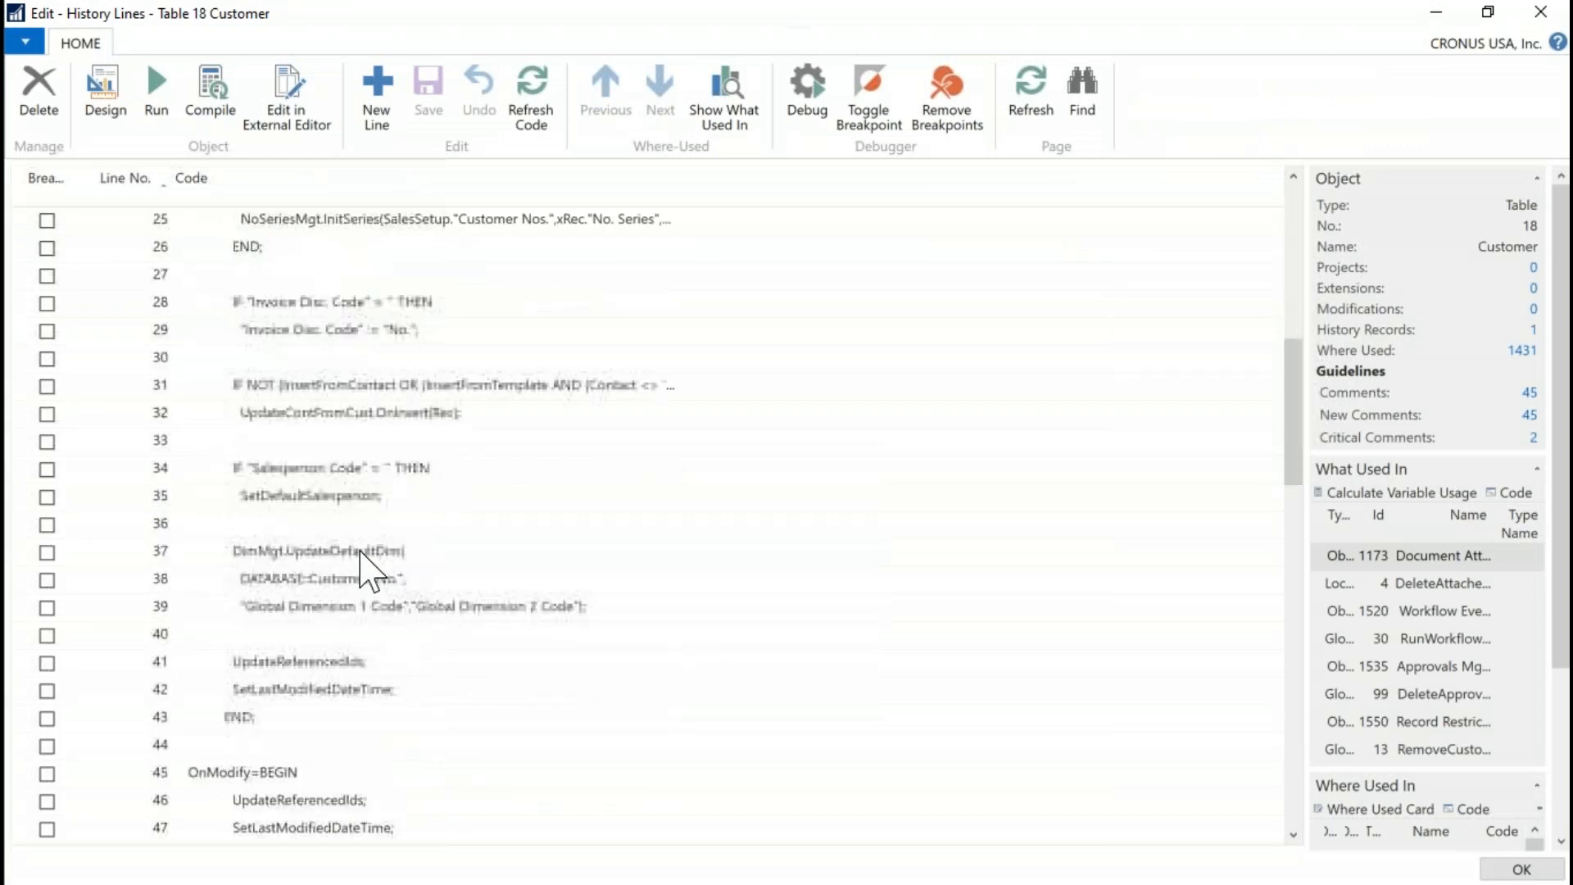
{"action": "scroll", "coordinate": [365, 565], "scroll_direction": "down", "scroll_amount": 1}
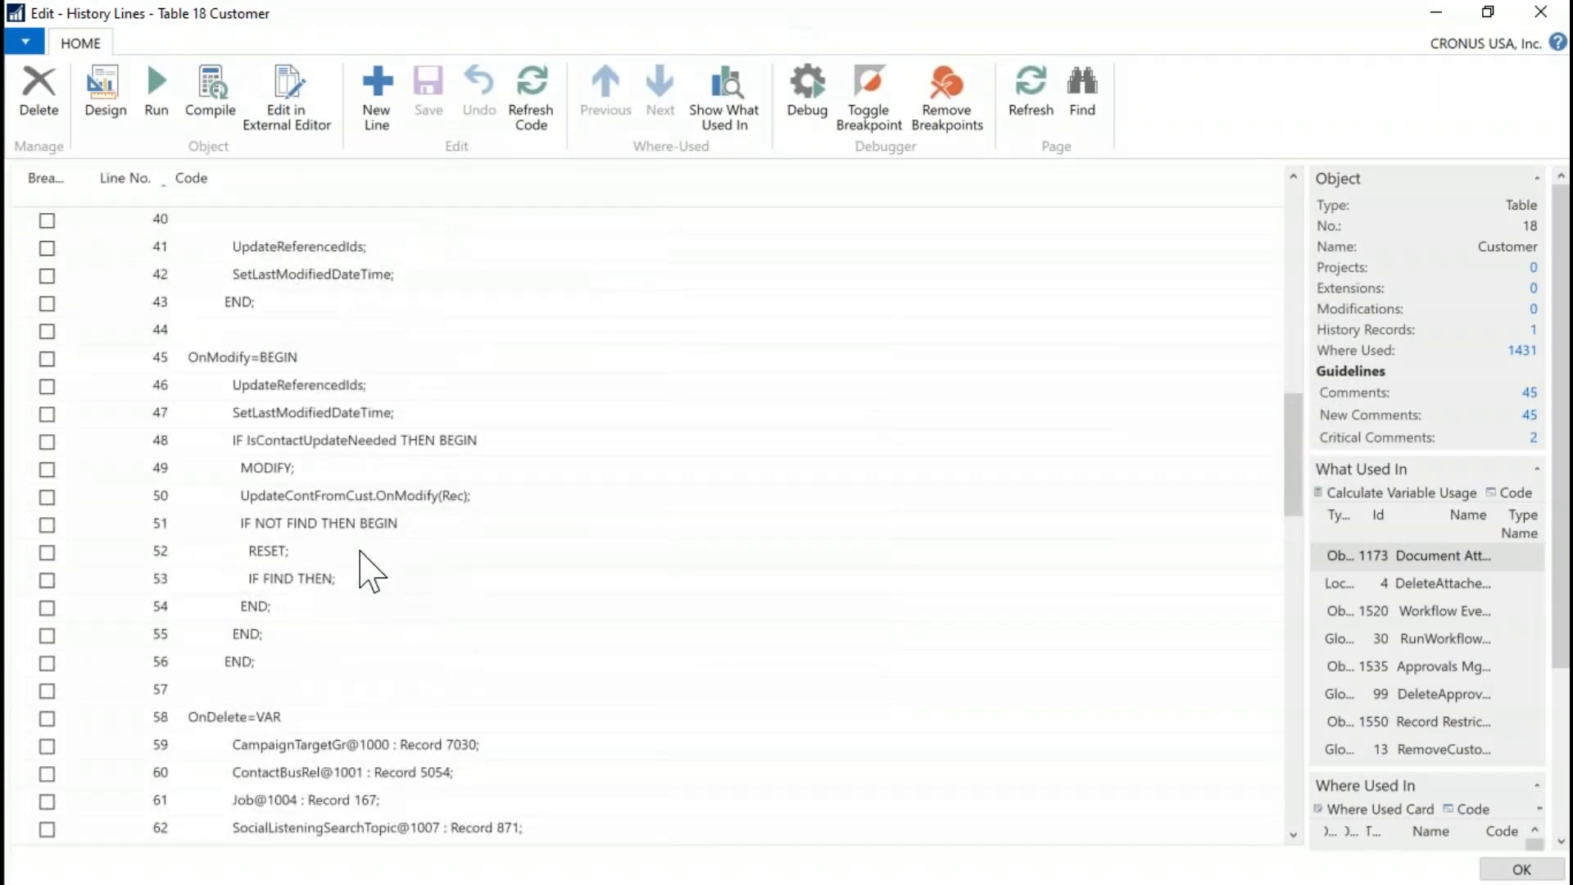
{"action": "left_click", "coordinate": [1528, 14]}
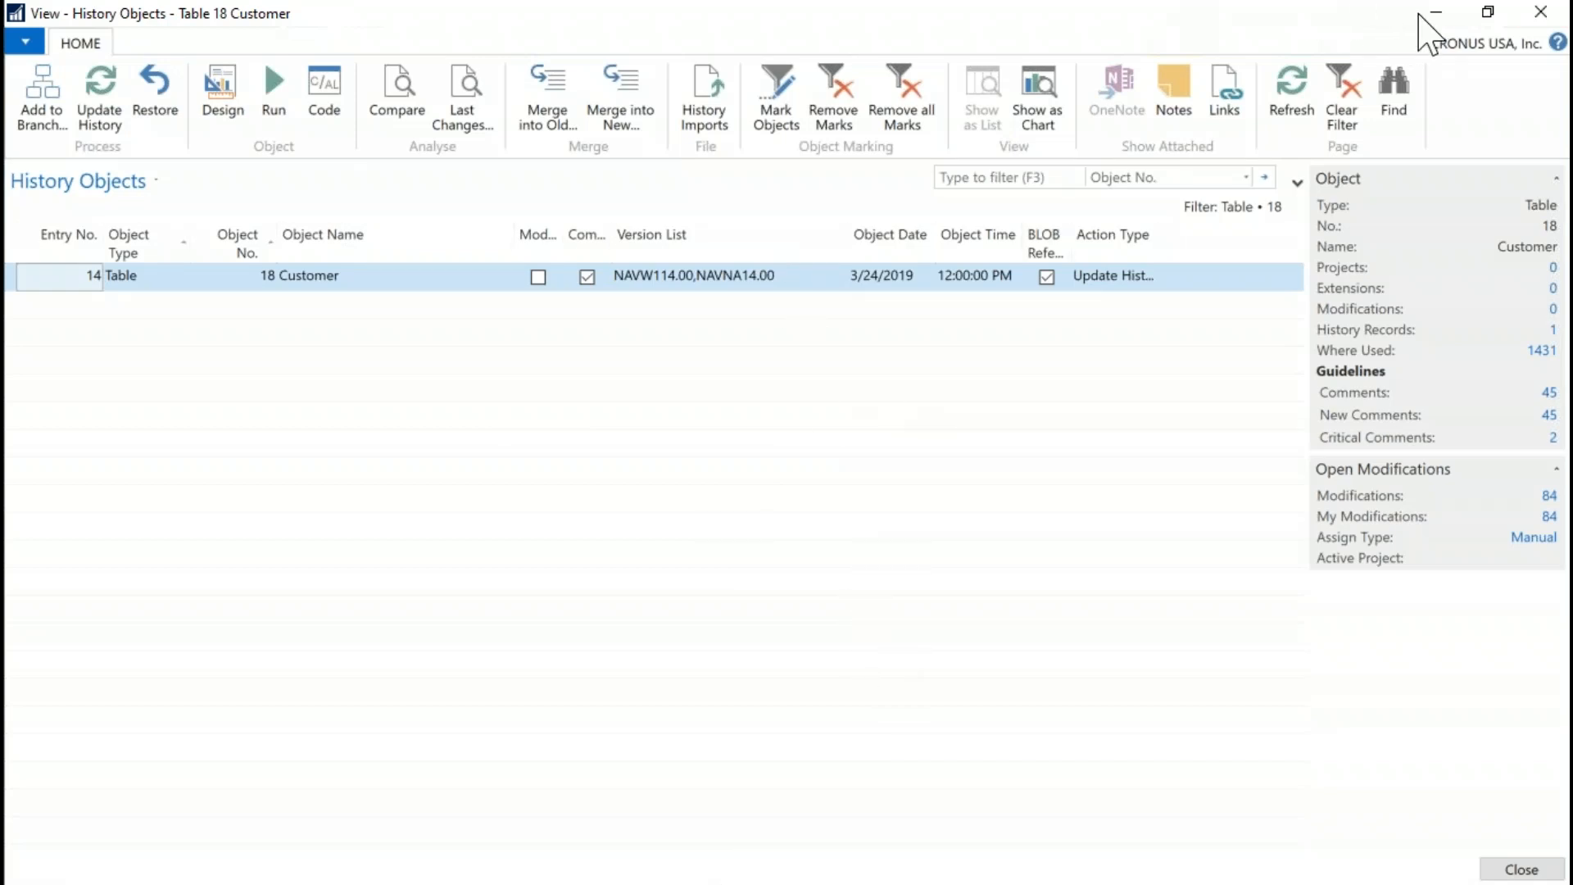
{"action": "left_click", "coordinate": [1553, 9]}
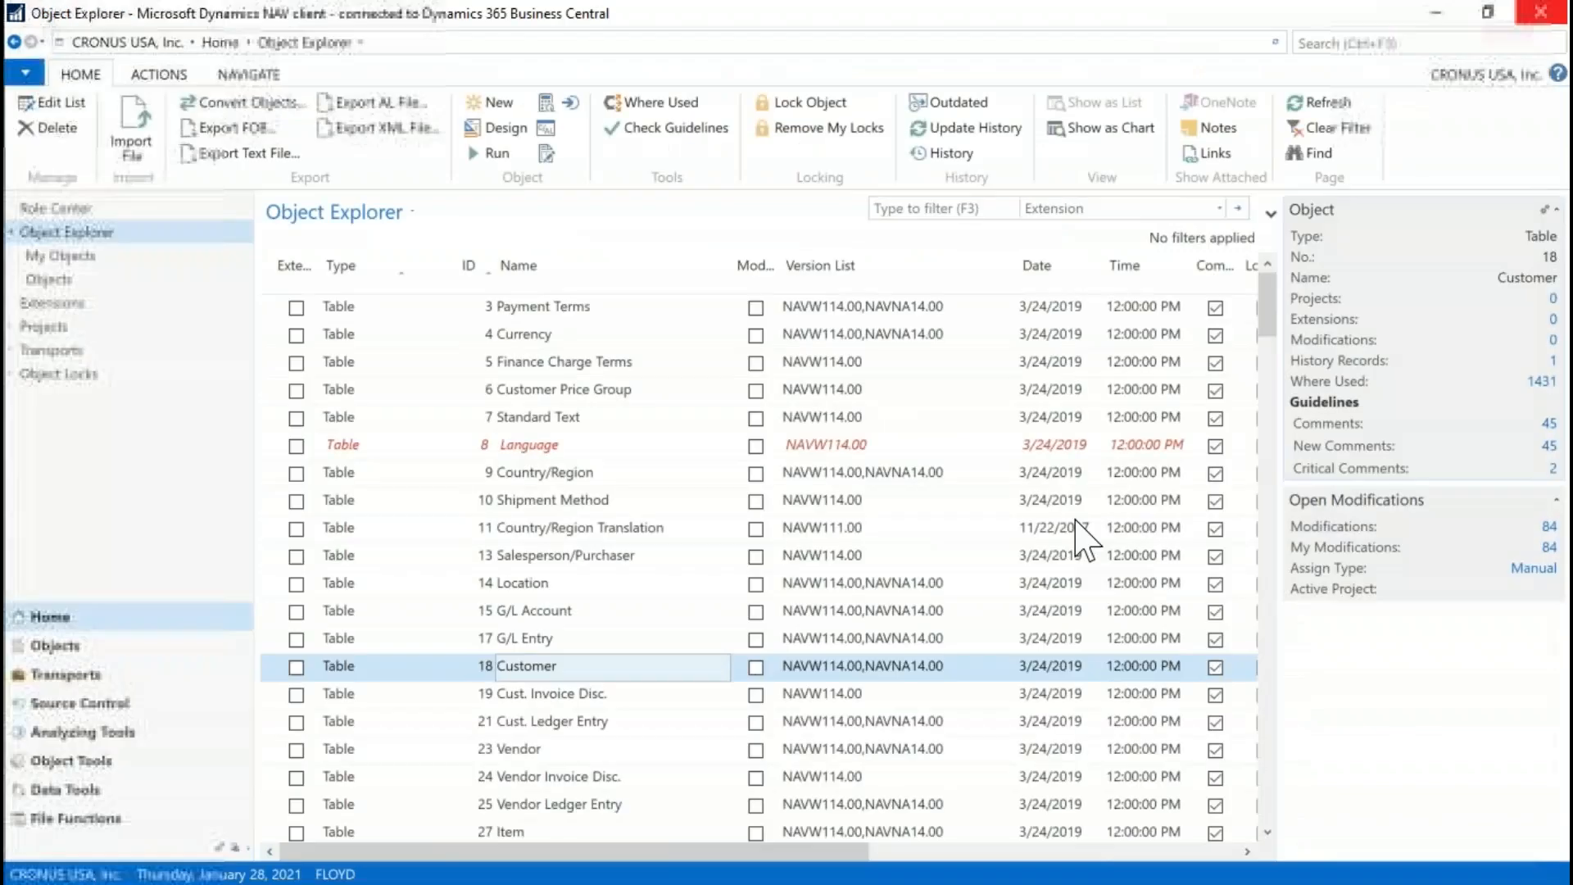
Step: Reopen the Where Used card for the Customer table, declining the update of outdated objects
{"action": "left_click", "coordinate": [644, 96]}
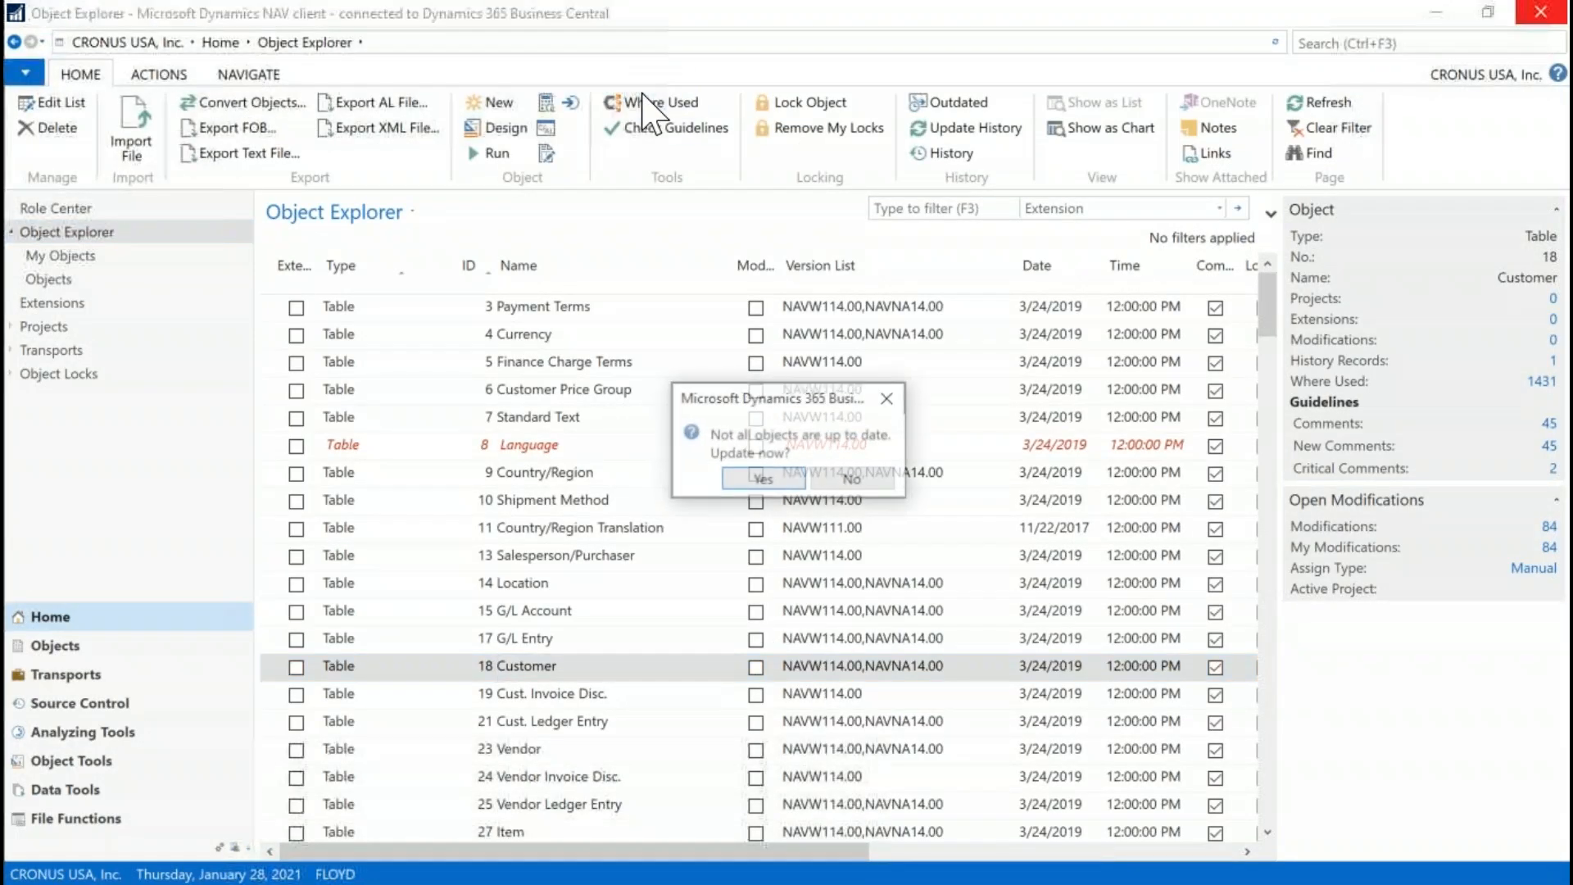
{"action": "left_click", "coordinate": [869, 483]}
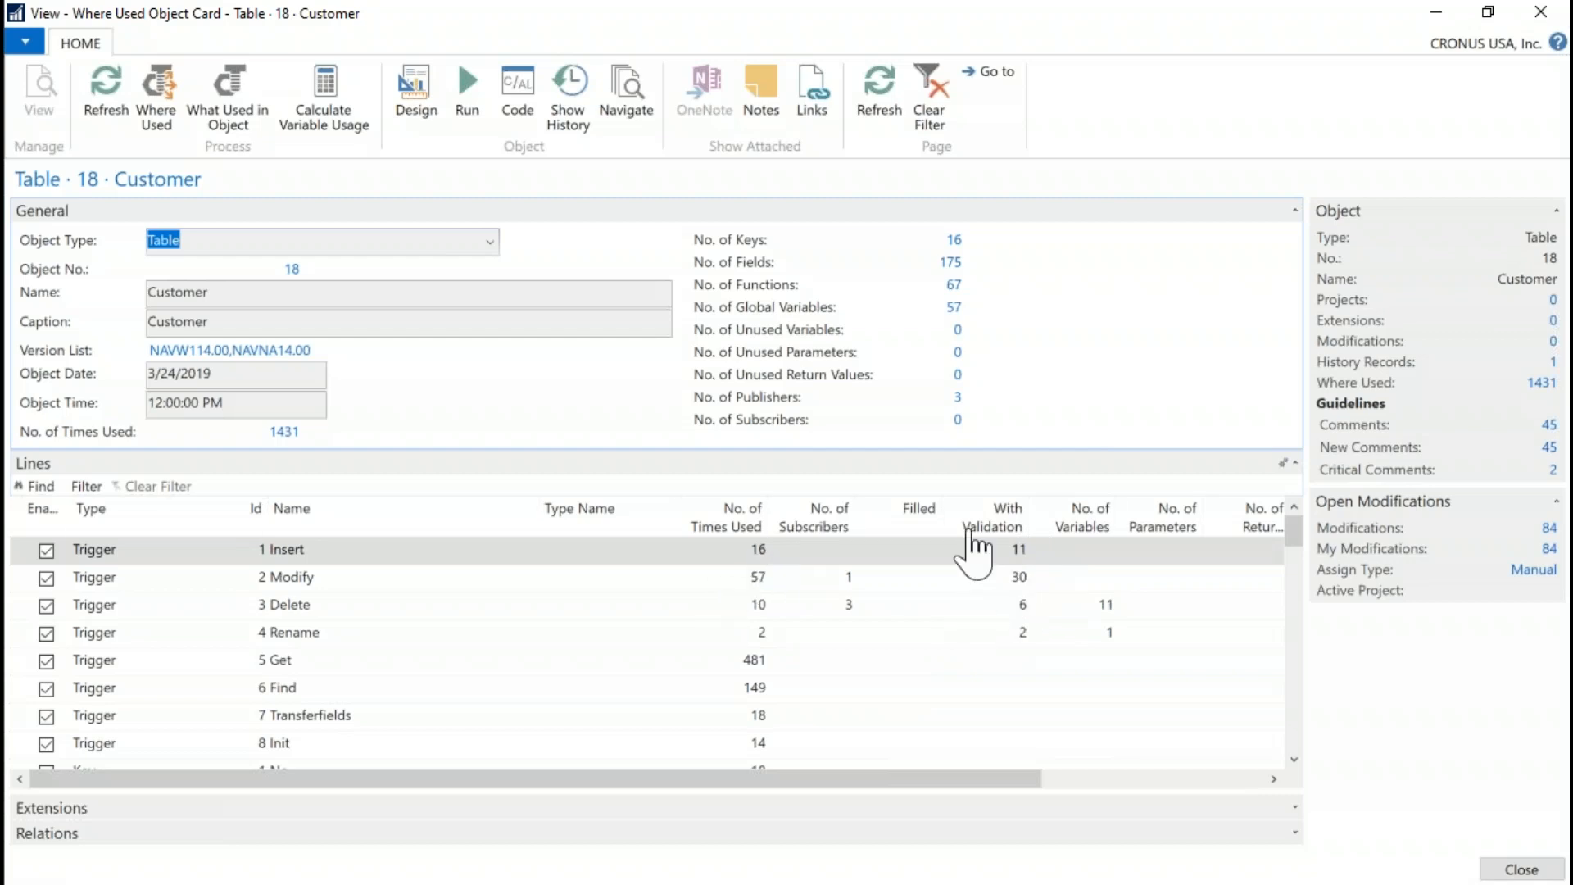
Step: List where the Customer table's Insert trigger is called with validation, and close the list after reading it
{"action": "left_click", "coordinate": [1016, 560]}
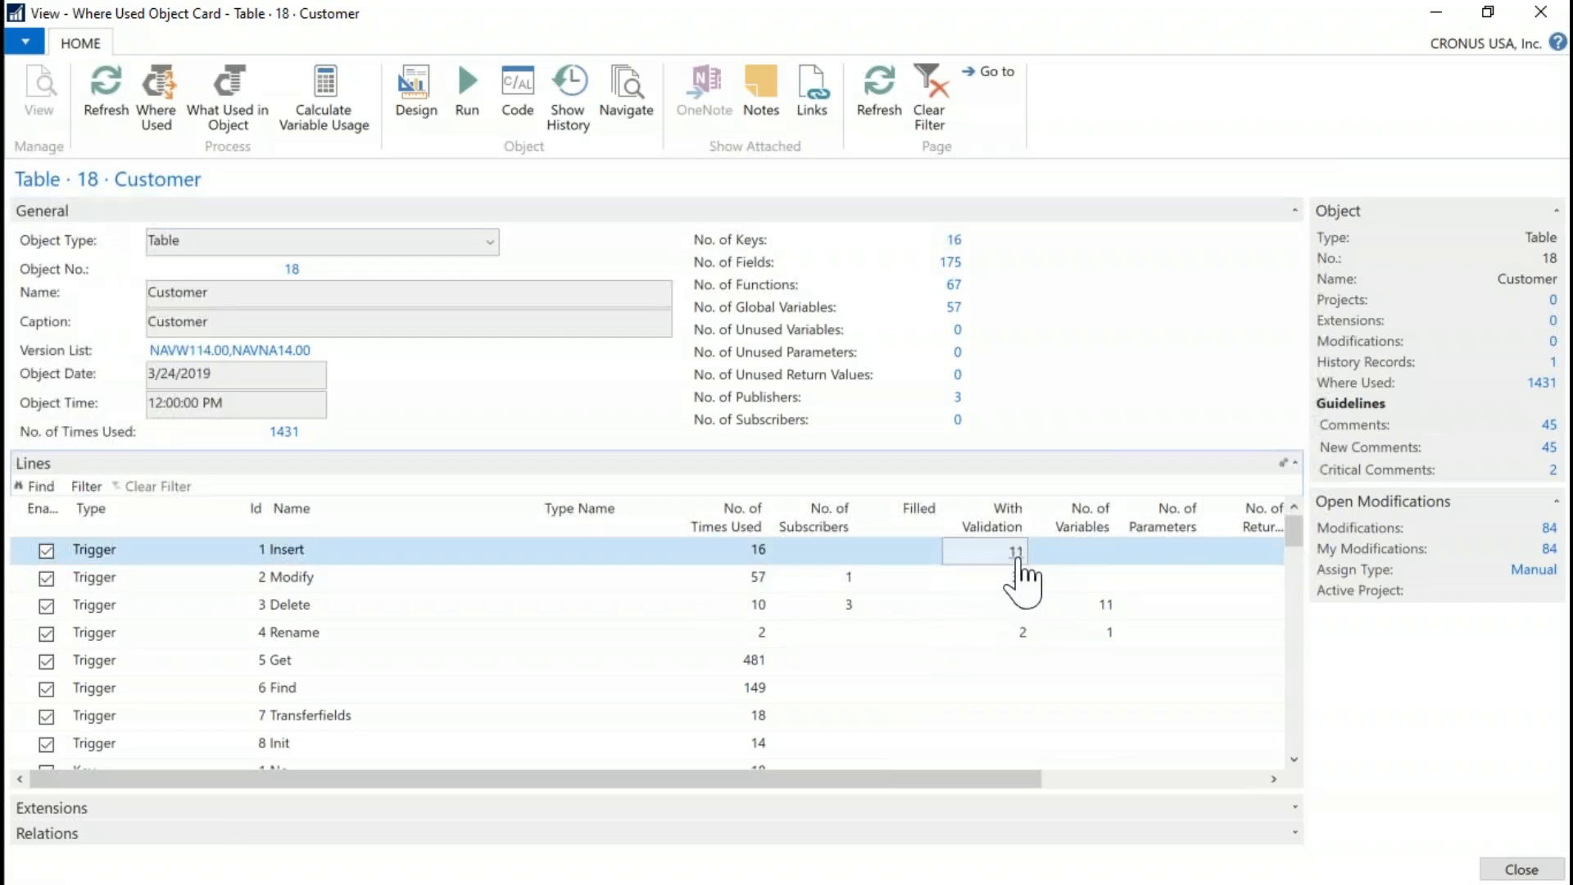
{"action": "left_click", "coordinate": [1016, 557]}
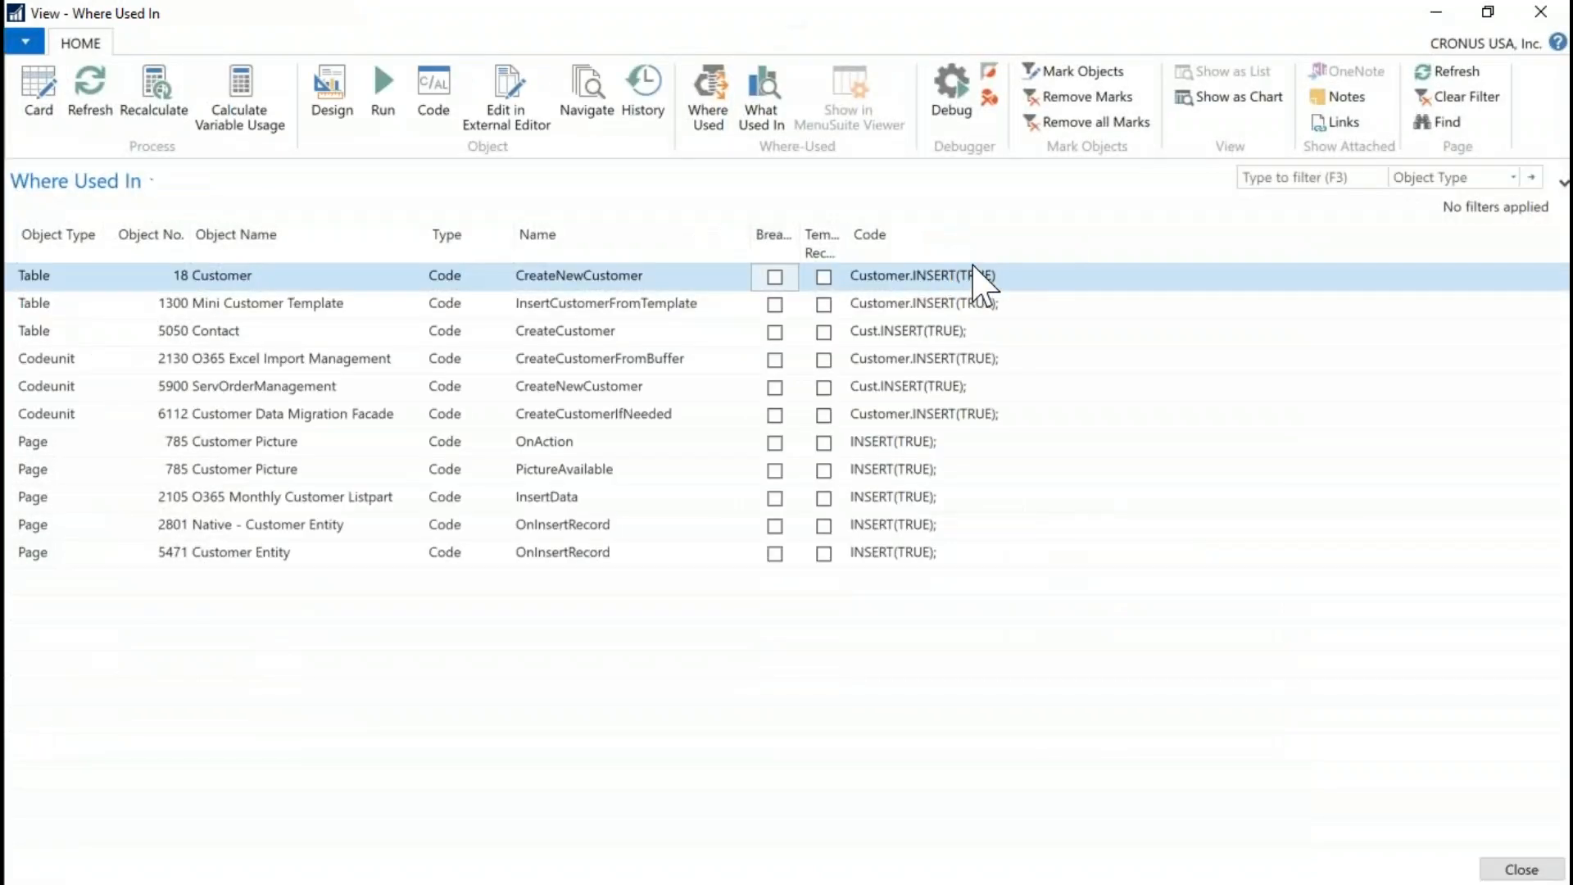
{"action": "left_click", "coordinate": [1539, 12]}
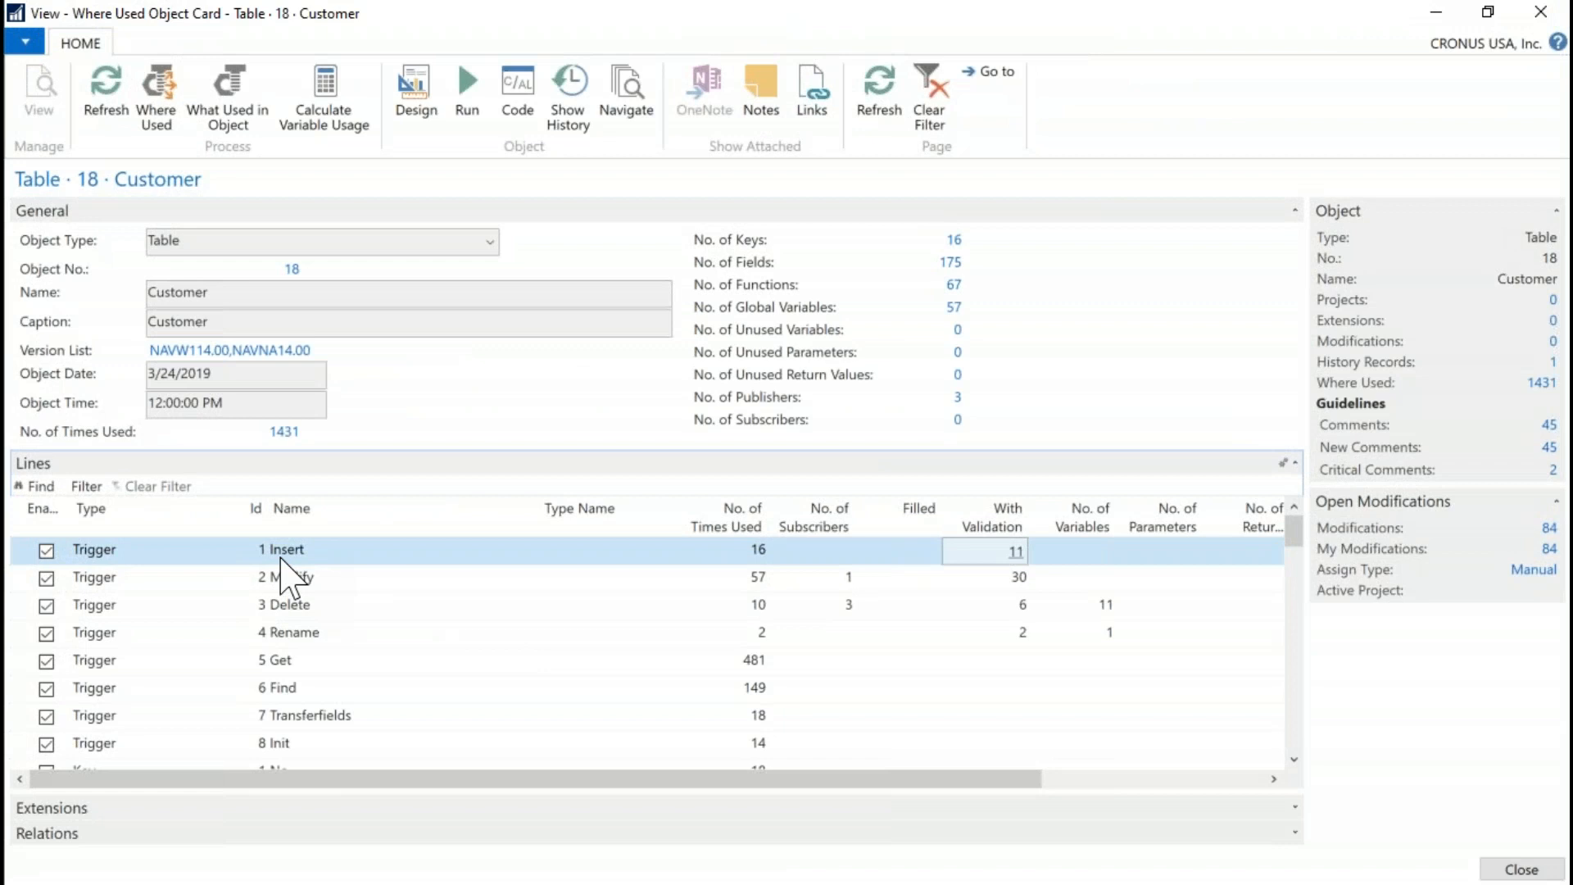
Step: Examine how often the Customer table's keys are used, including the Currency Code key, and continue to its first fields
{"action": "scroll", "coordinate": [349, 553], "scroll_direction": "down", "scroll_amount": 2}
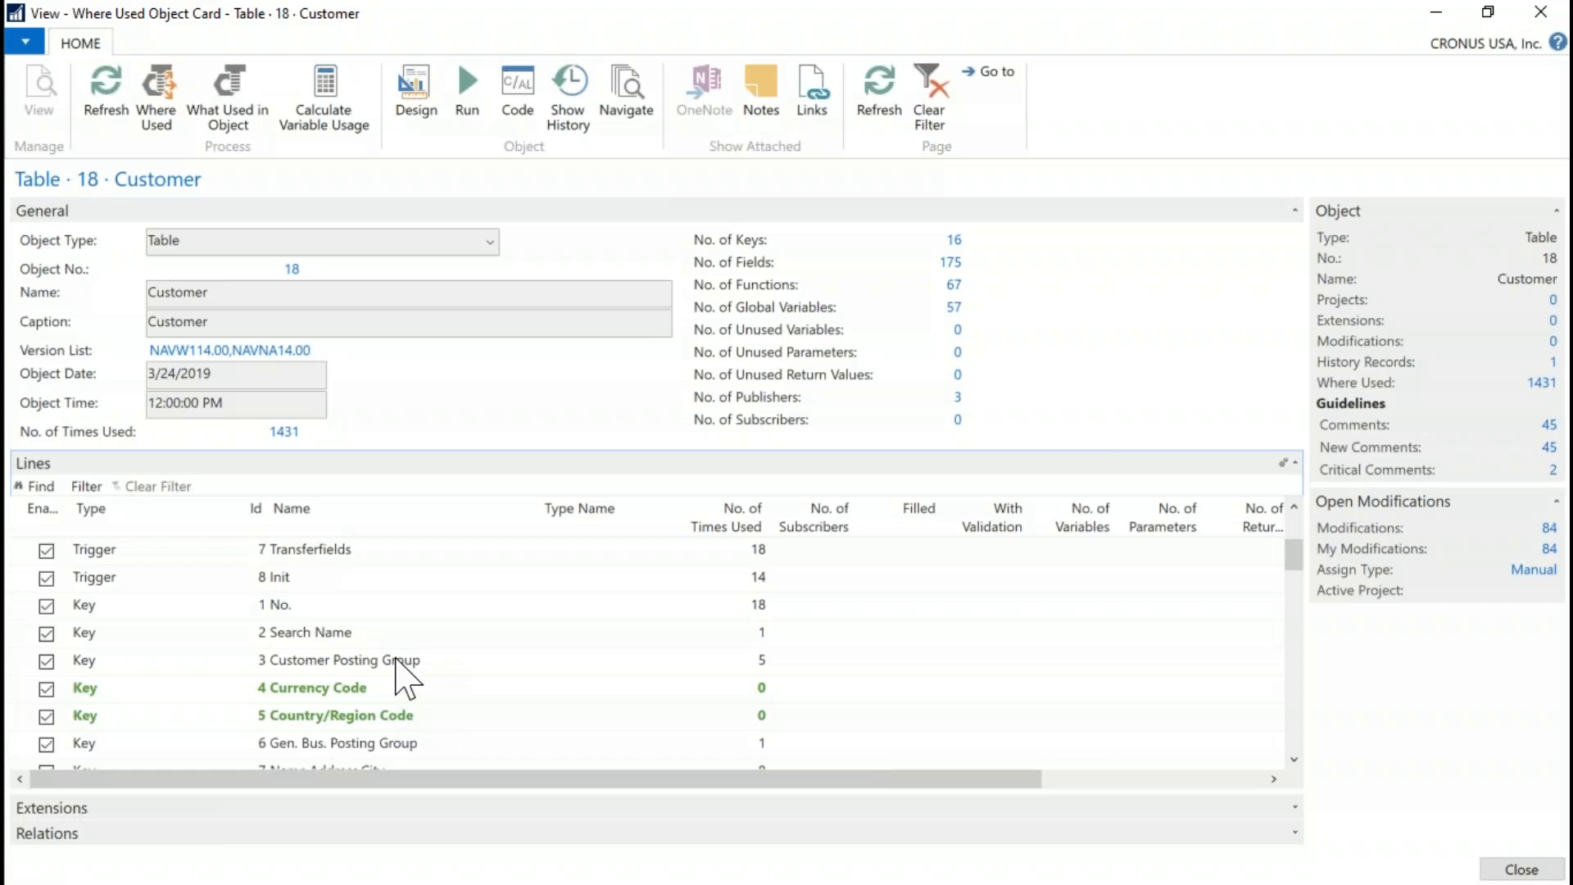
{"action": "left_click", "coordinate": [385, 692]}
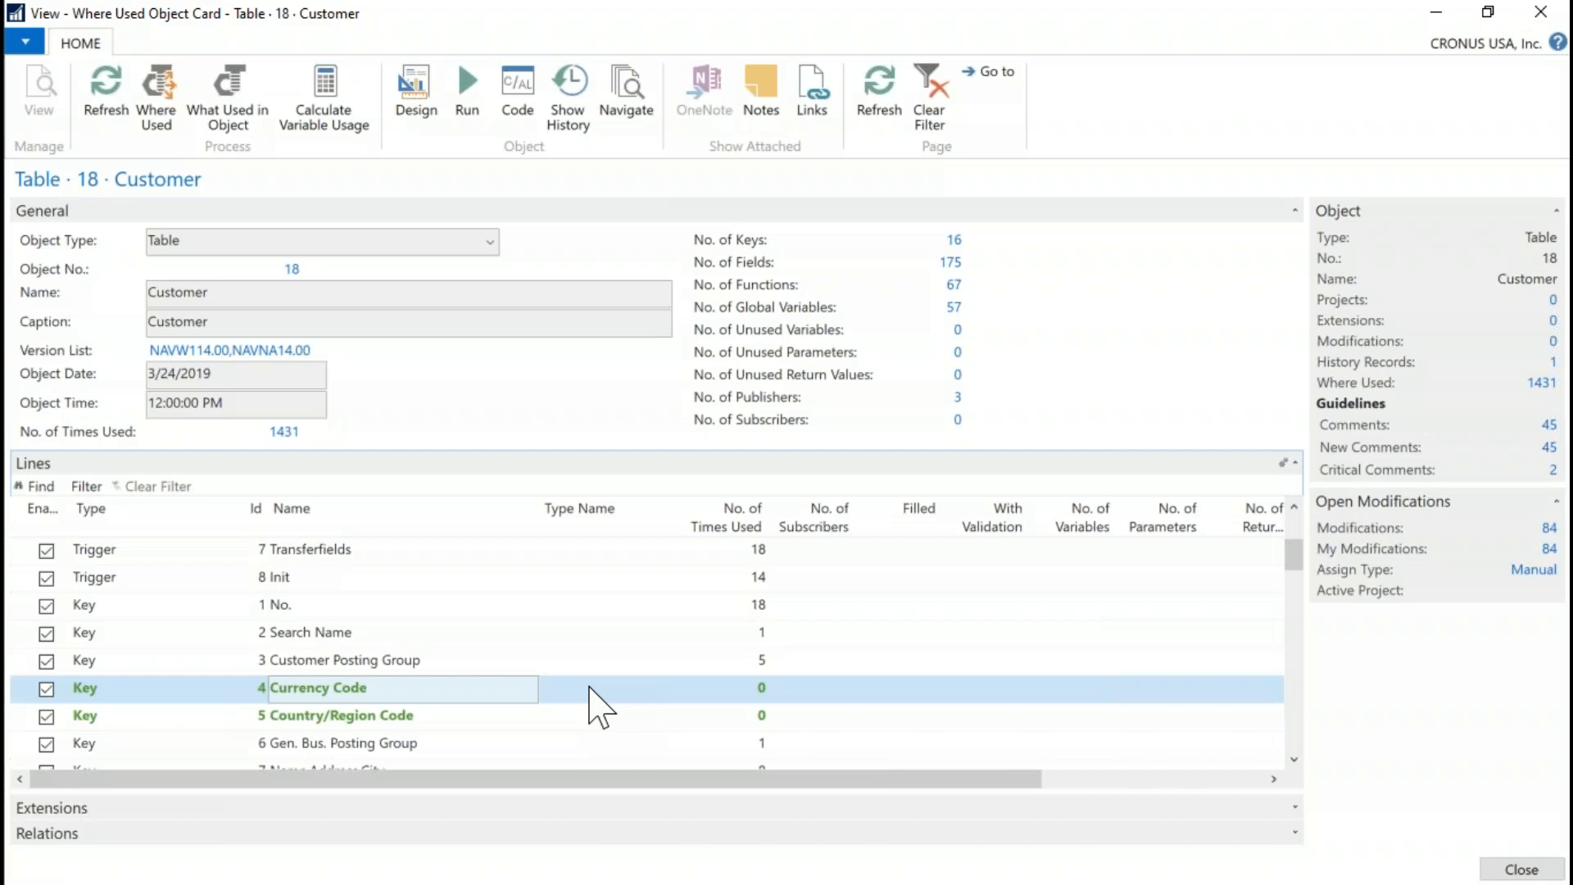
{"action": "scroll", "coordinate": [600, 659], "scroll_direction": "down", "scroll_amount": 3}
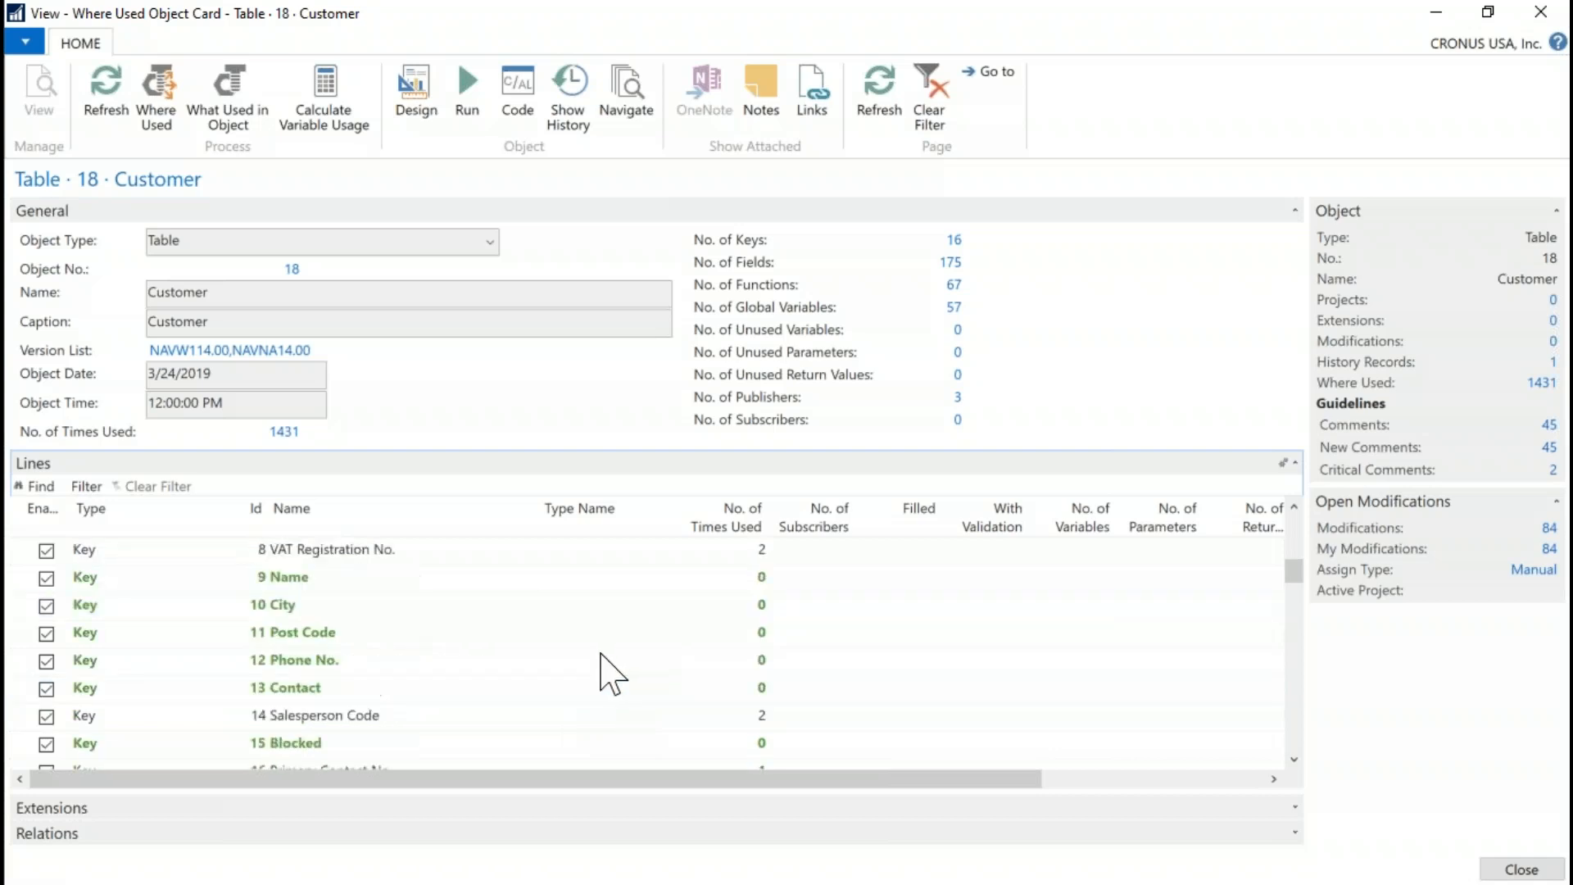
{"action": "scroll", "coordinate": [613, 673], "scroll_direction": "down", "scroll_amount": 3}
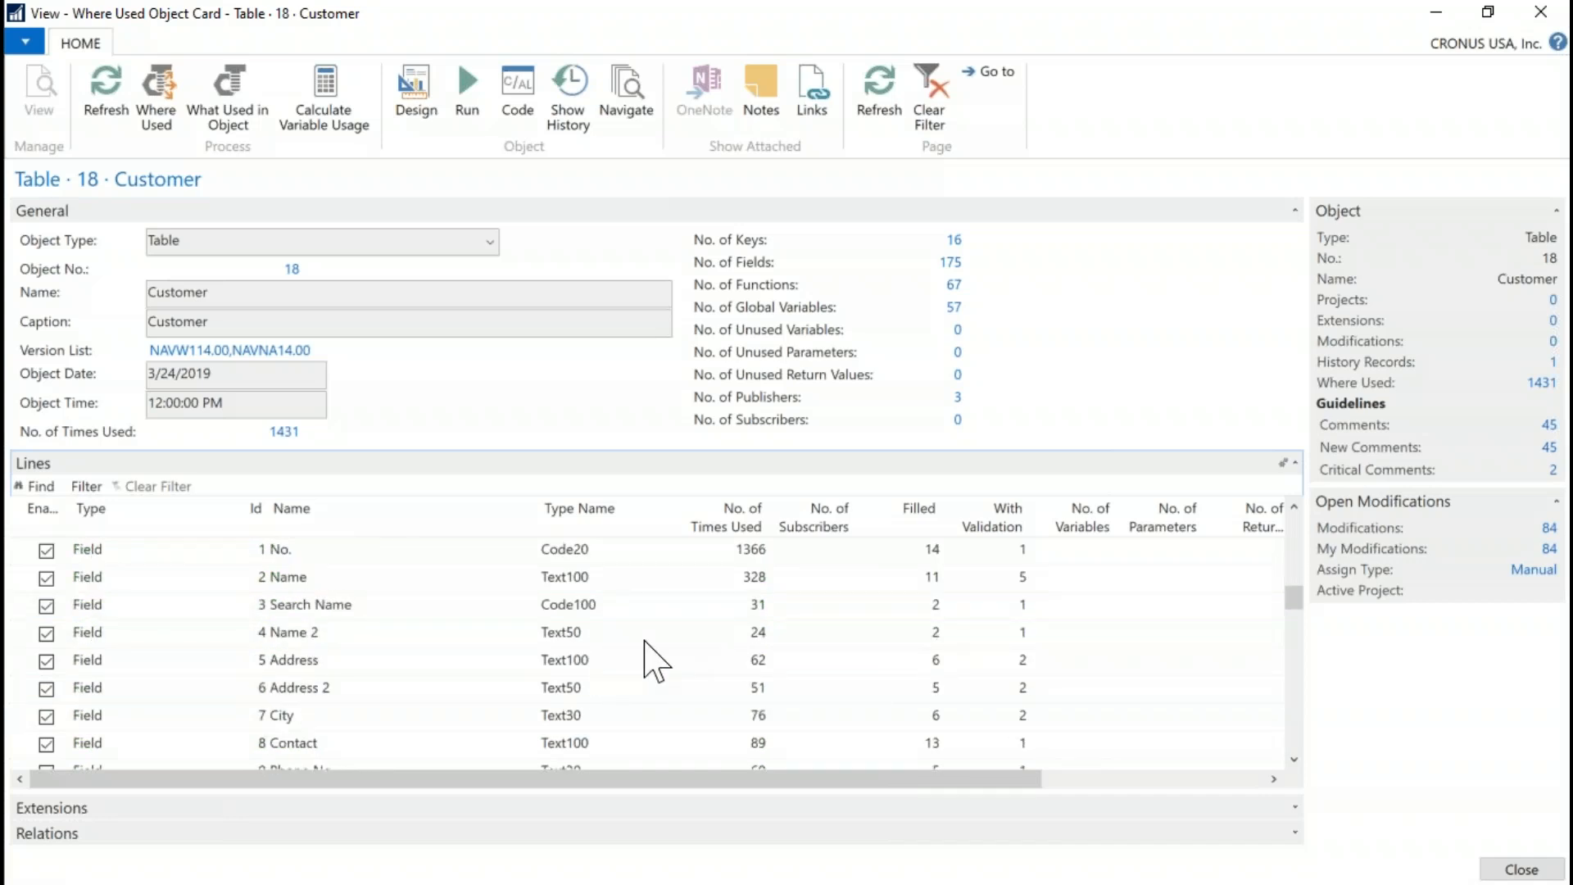
{"action": "scroll", "coordinate": [327, 573], "scroll_direction": "up", "scroll_amount": 1}
{"action": "scroll", "coordinate": [381, 662], "scroll_direction": "down", "scroll_amount": 1}
Step: For the Customer table's Name field, view where it is filled and where it is filled with validation, closing both lists
{"action": "left_click", "coordinate": [343, 577]}
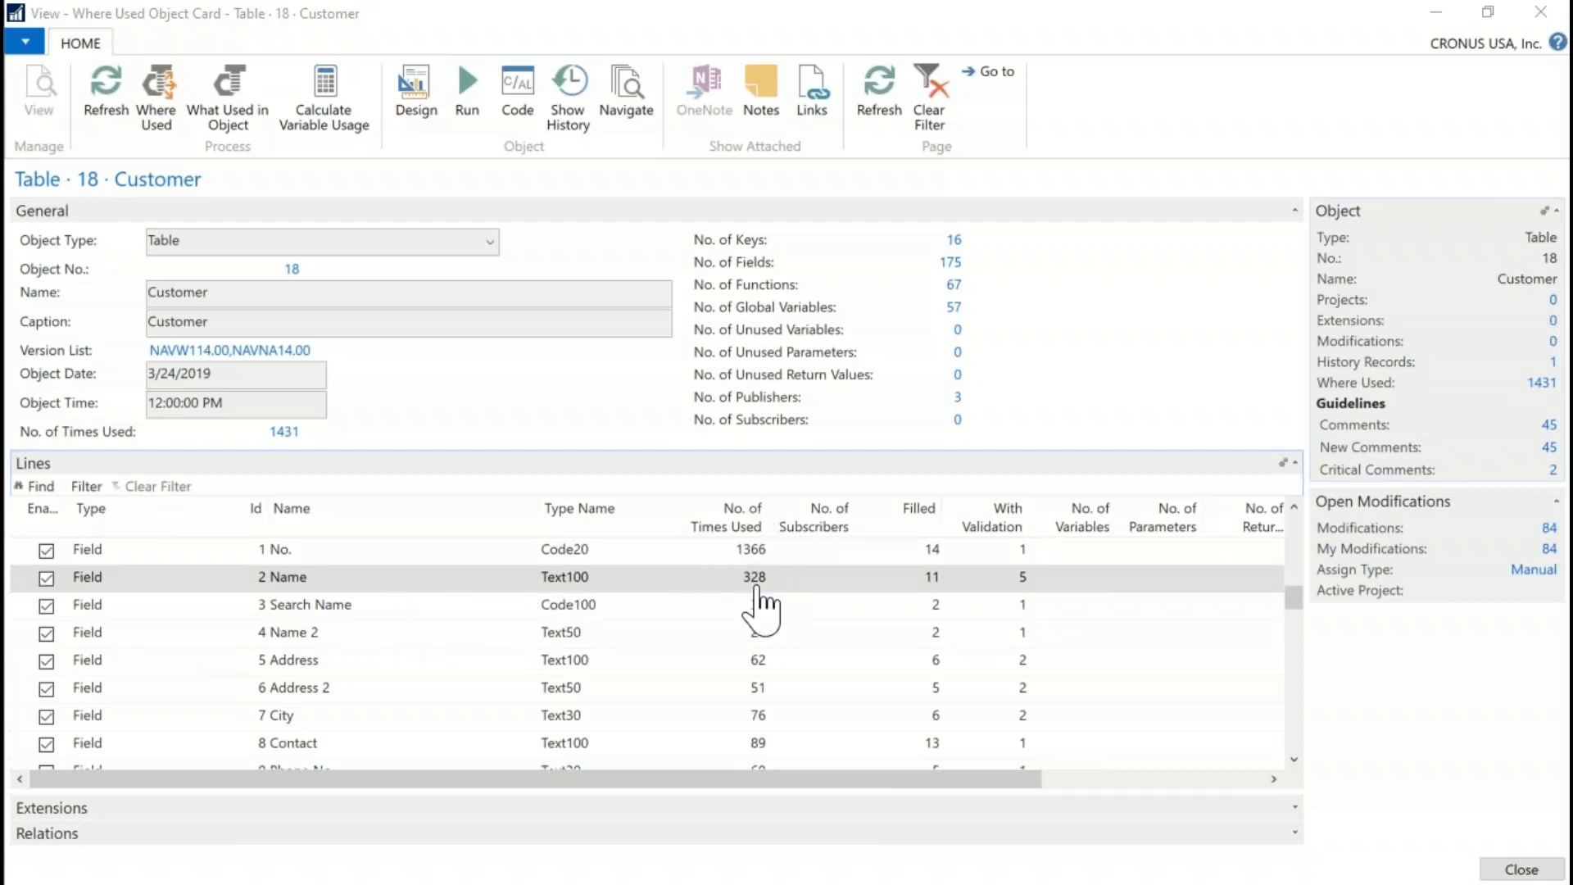
{"action": "left_click", "coordinate": [933, 579]}
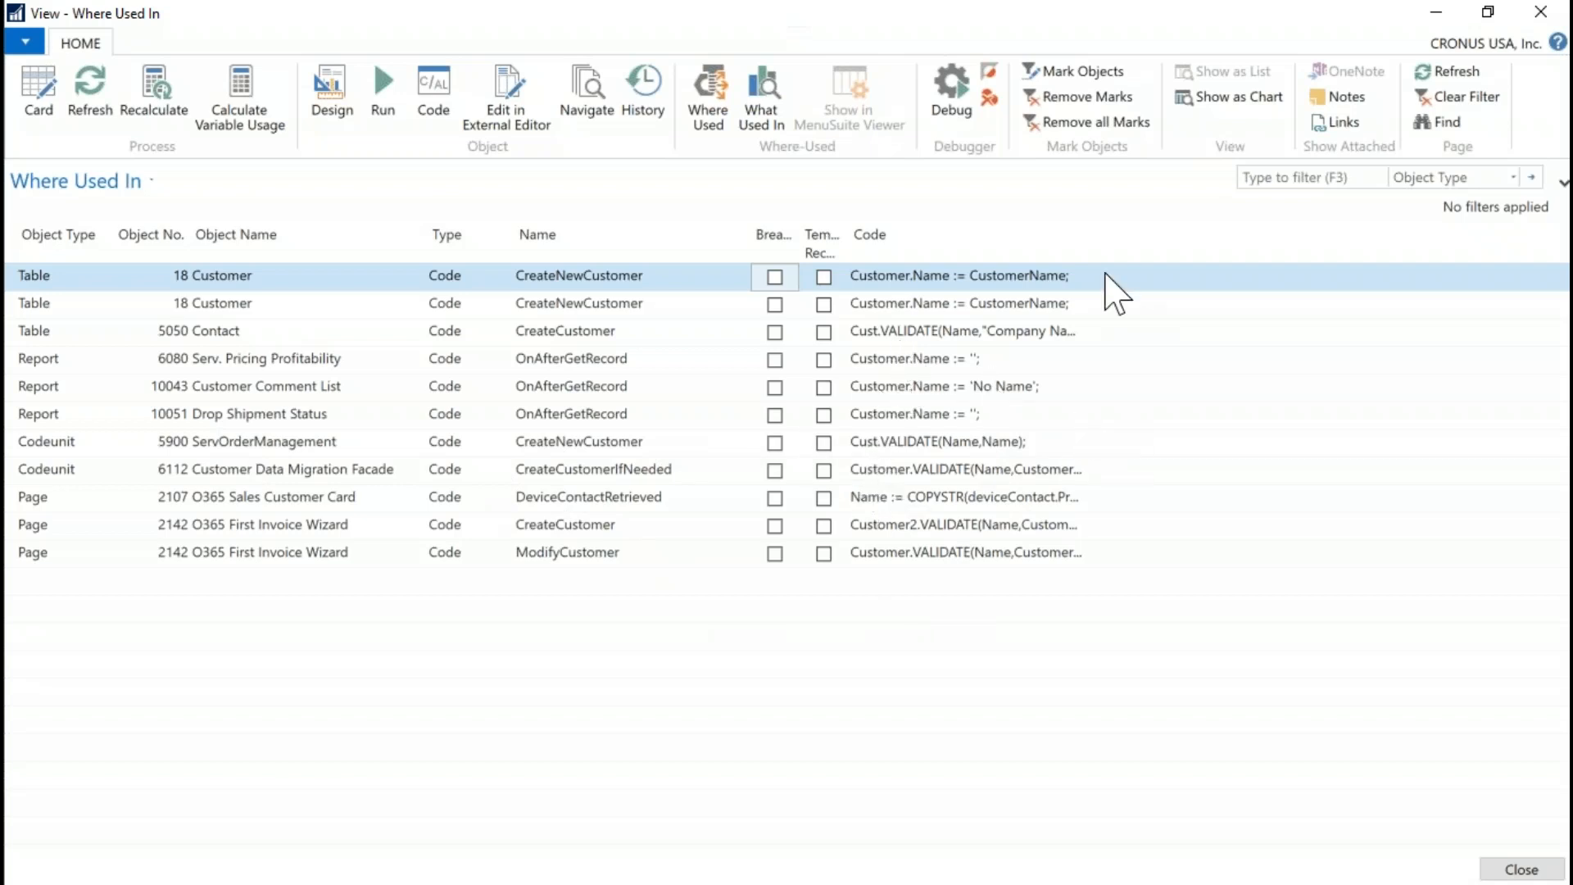
{"action": "left_click", "coordinate": [1538, 10]}
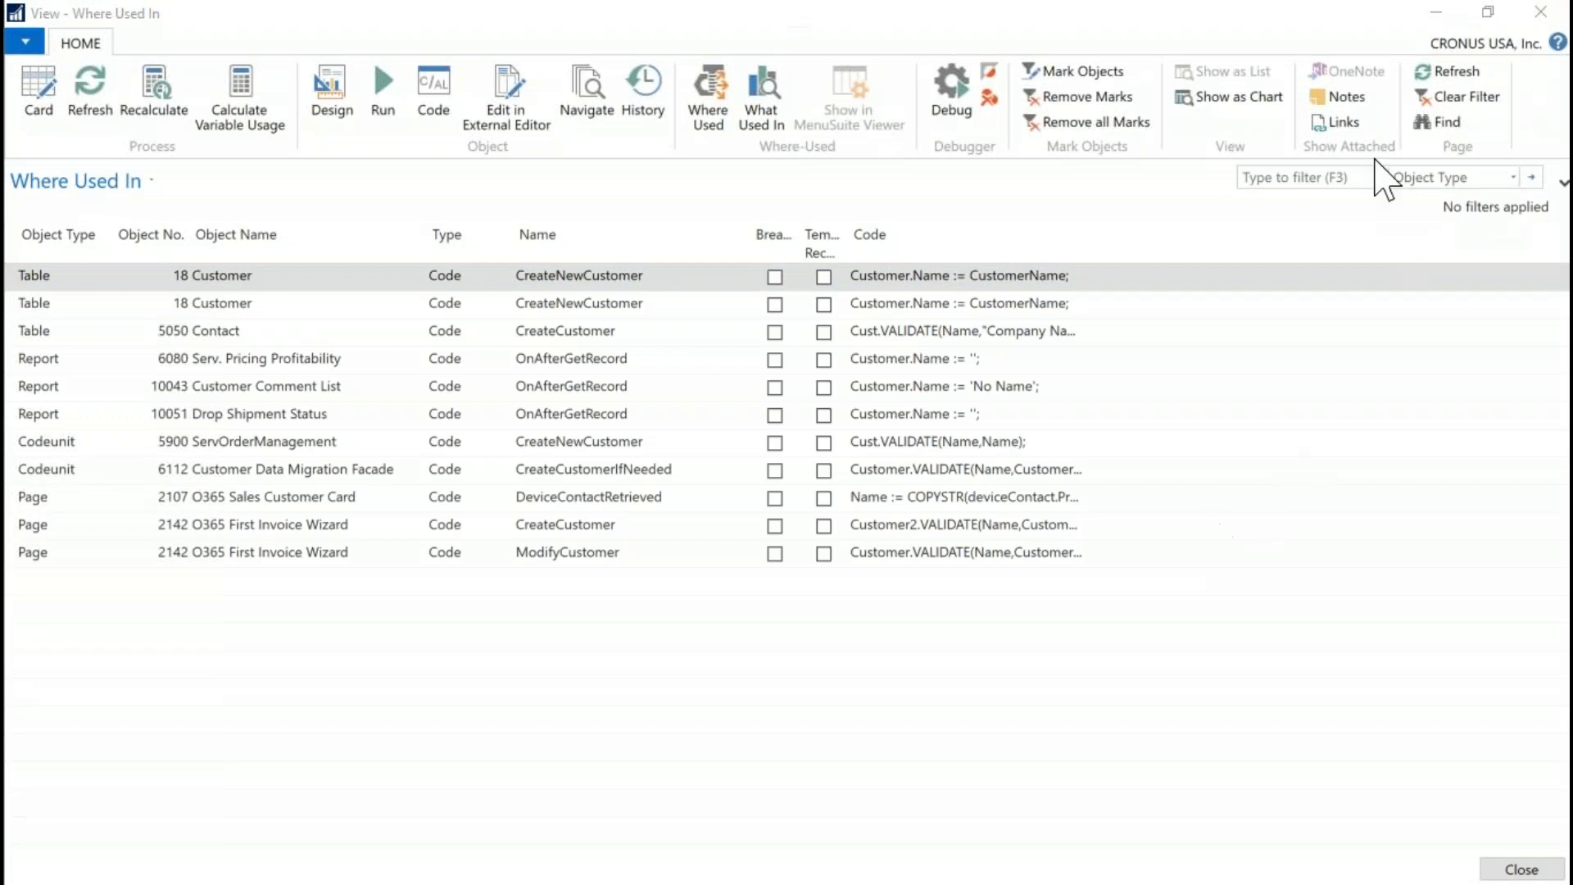
{"action": "left_click", "coordinate": [1539, 11]}
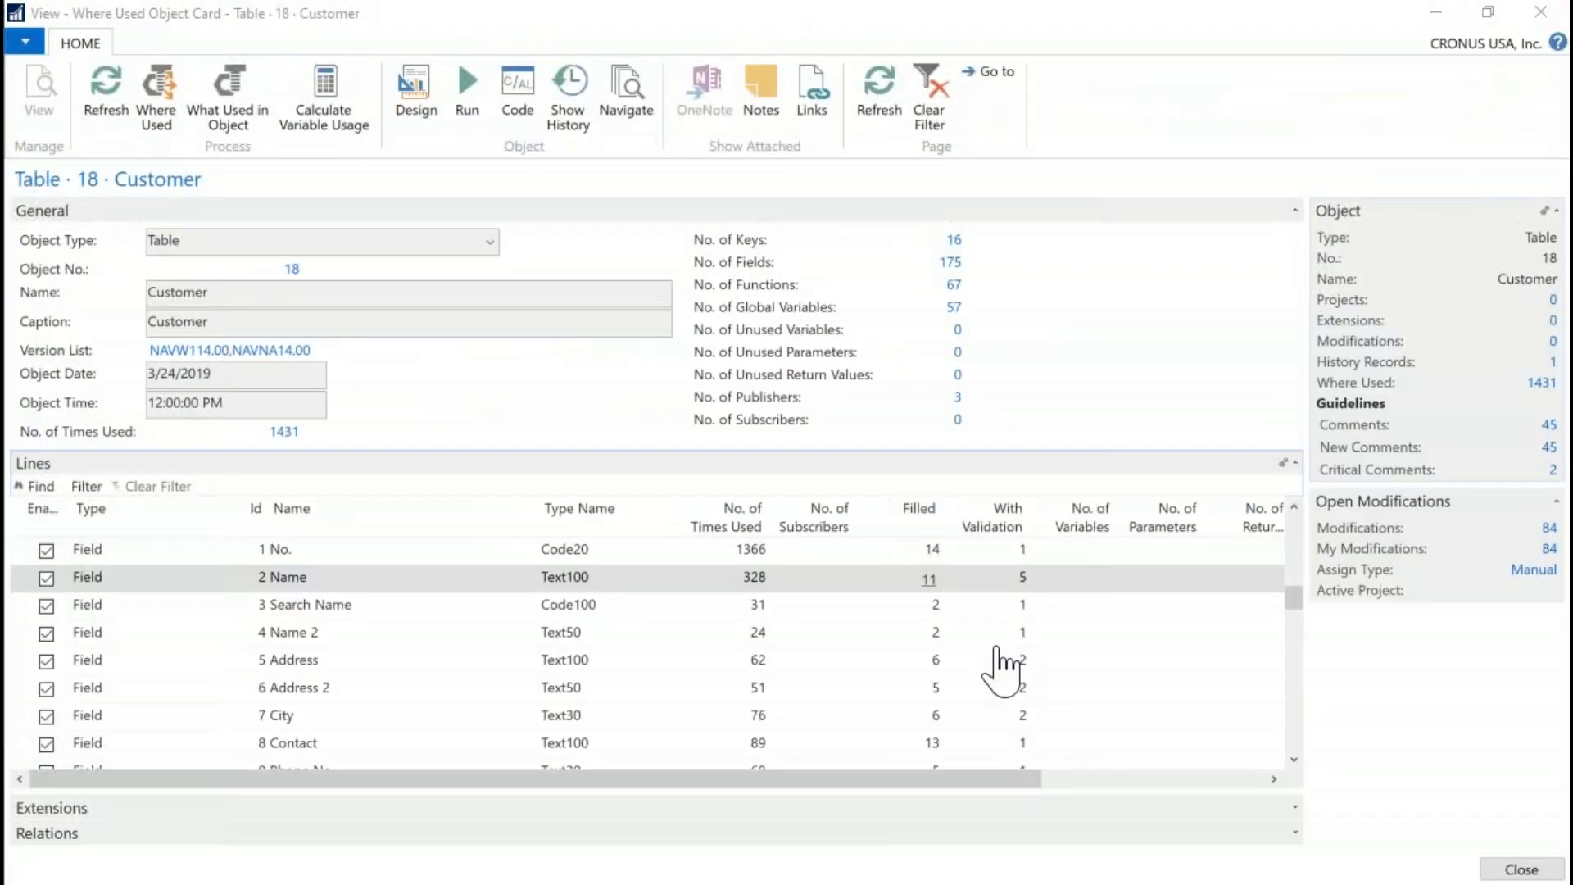
{"action": "left_click", "coordinate": [1019, 579]}
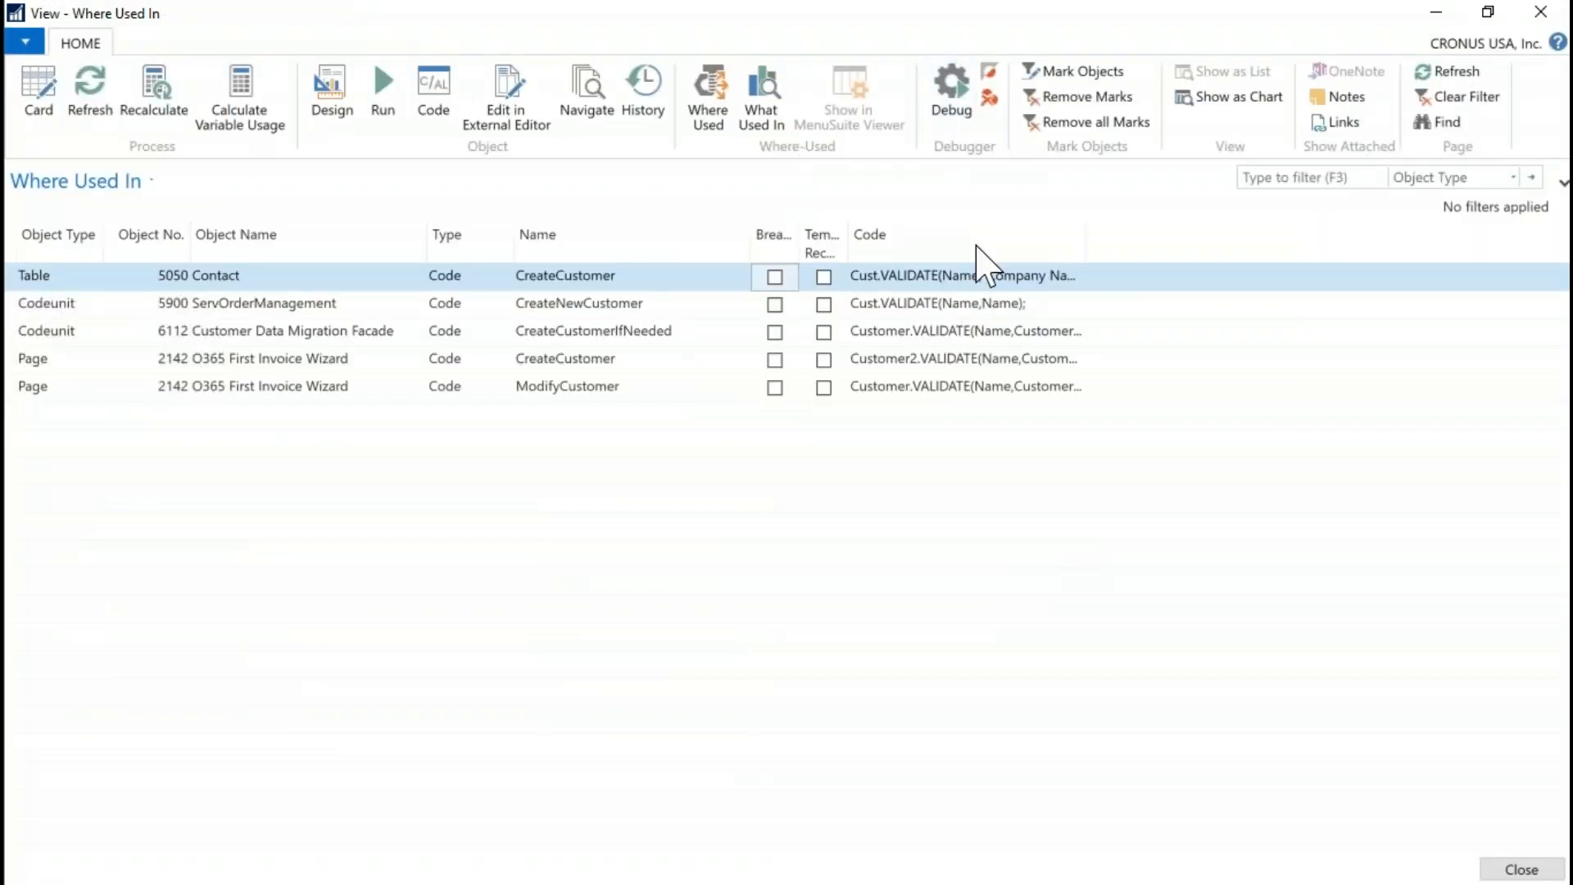
{"action": "left_click", "coordinate": [1525, 13]}
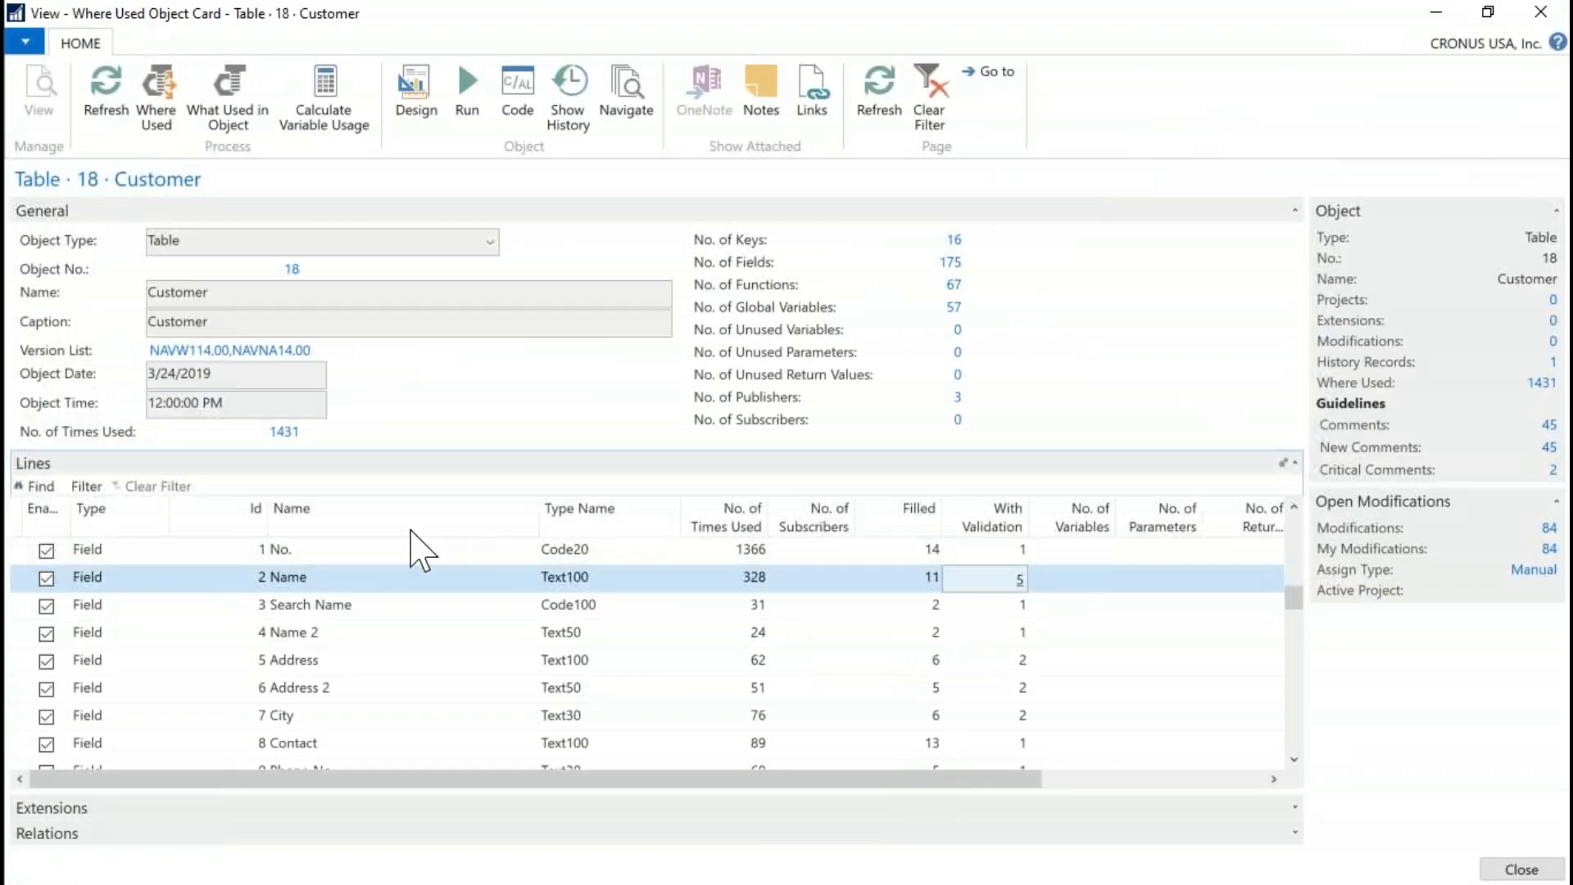
Step: List where the Customer table's global function ShowContact is used, and return to the card
{"action": "scroll", "coordinate": [411, 541], "scroll_direction": "down", "scroll_amount": 12}
{"action": "scroll", "coordinate": [418, 577], "scroll_direction": "down", "scroll_amount": 15}
{"action": "scroll", "coordinate": [416, 583], "scroll_direction": "down", "scroll_amount": 10}
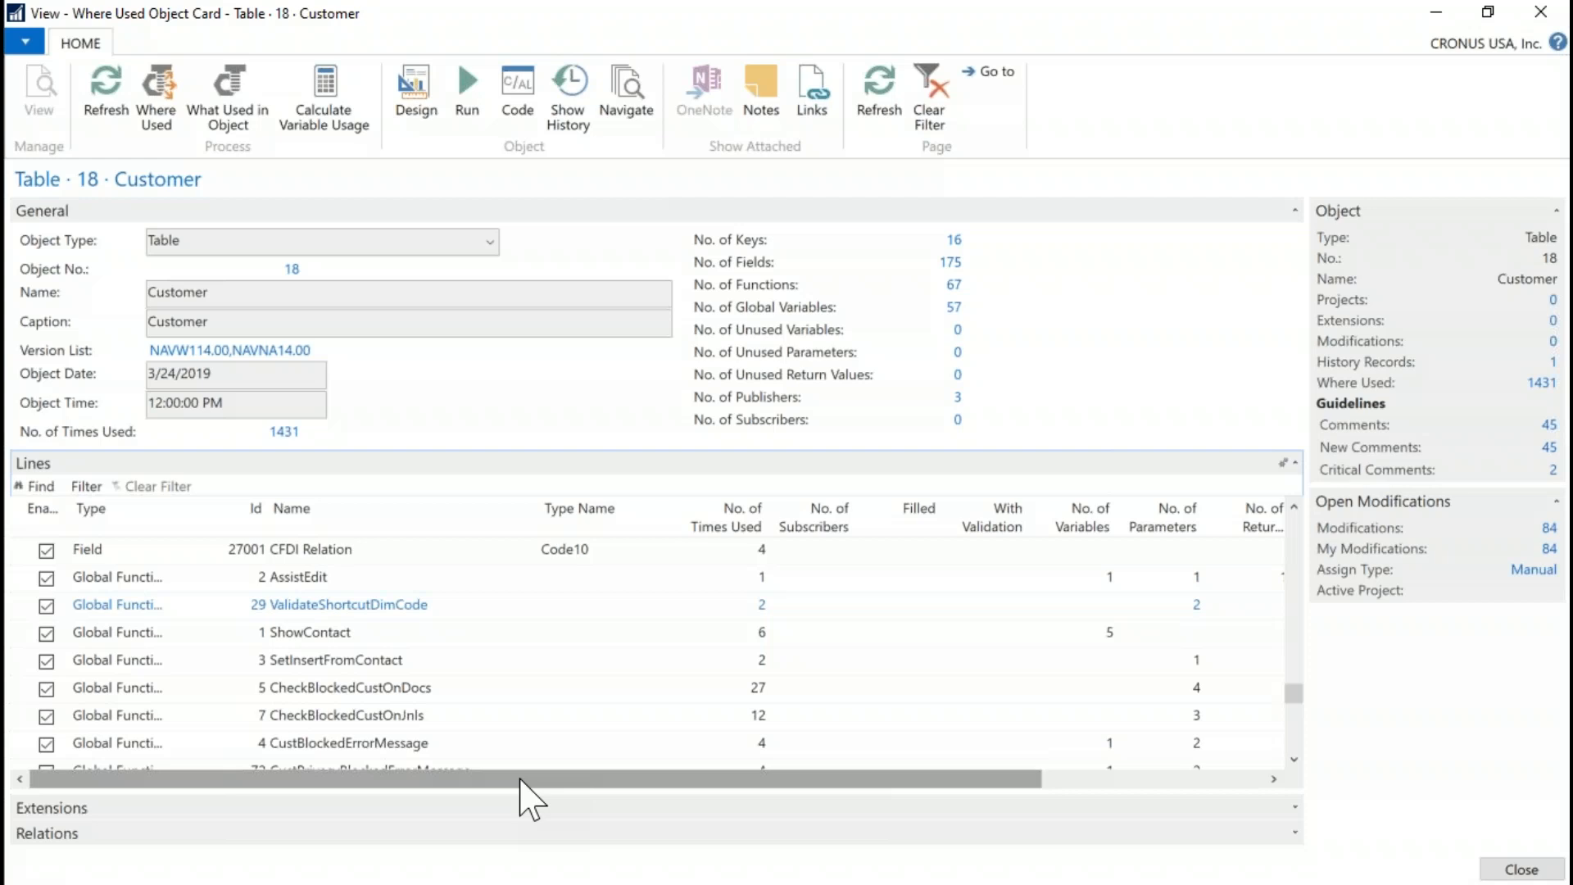
{"action": "left_click", "coordinate": [330, 636]}
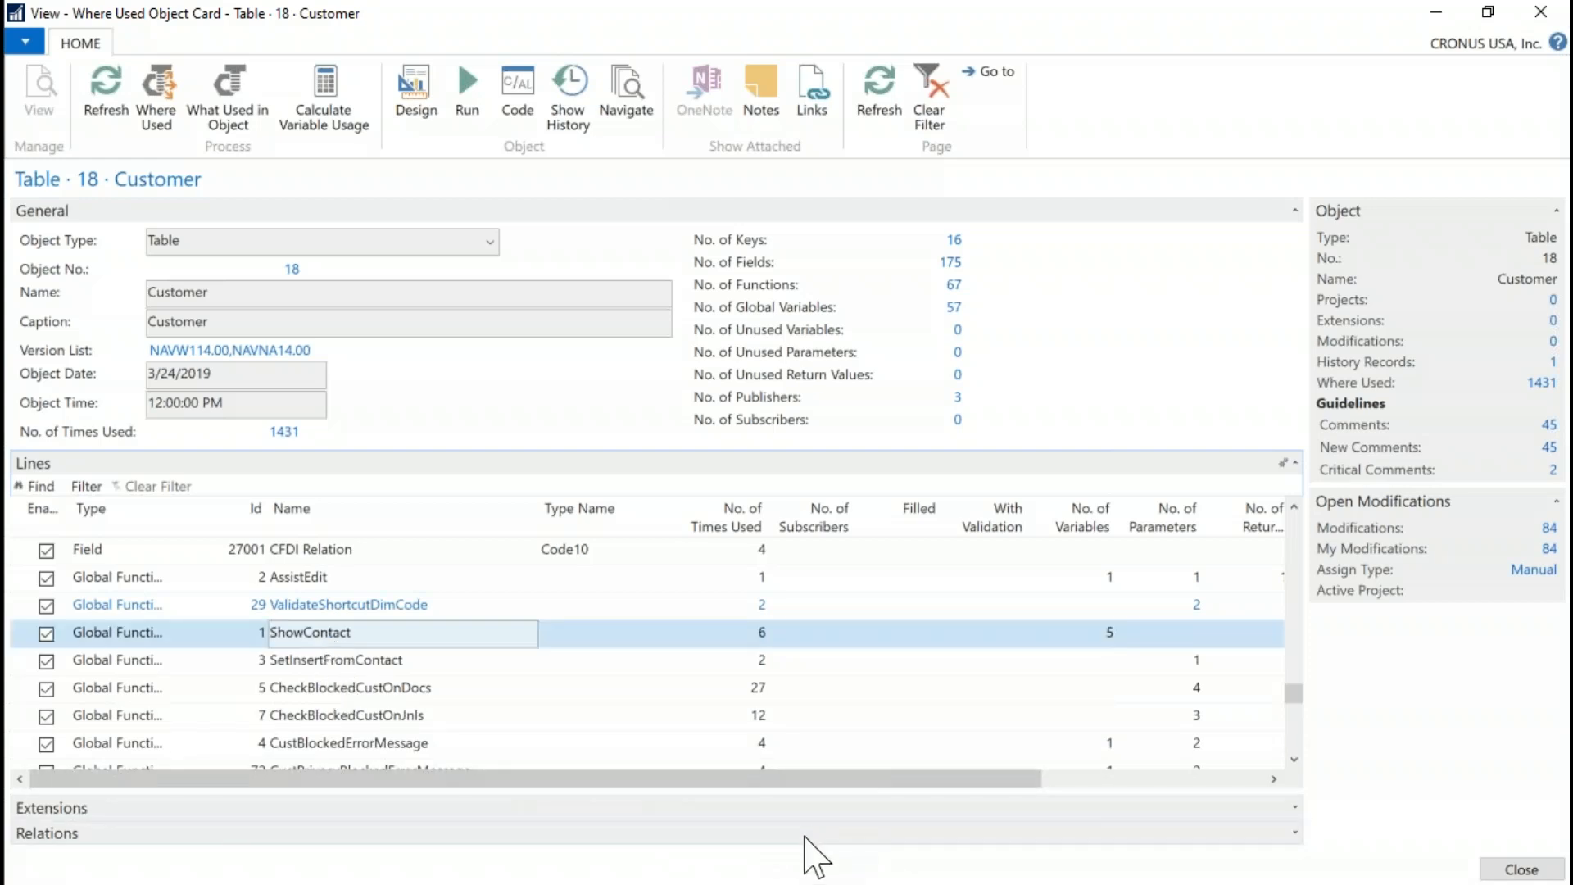
{"action": "left_click", "coordinate": [770, 639]}
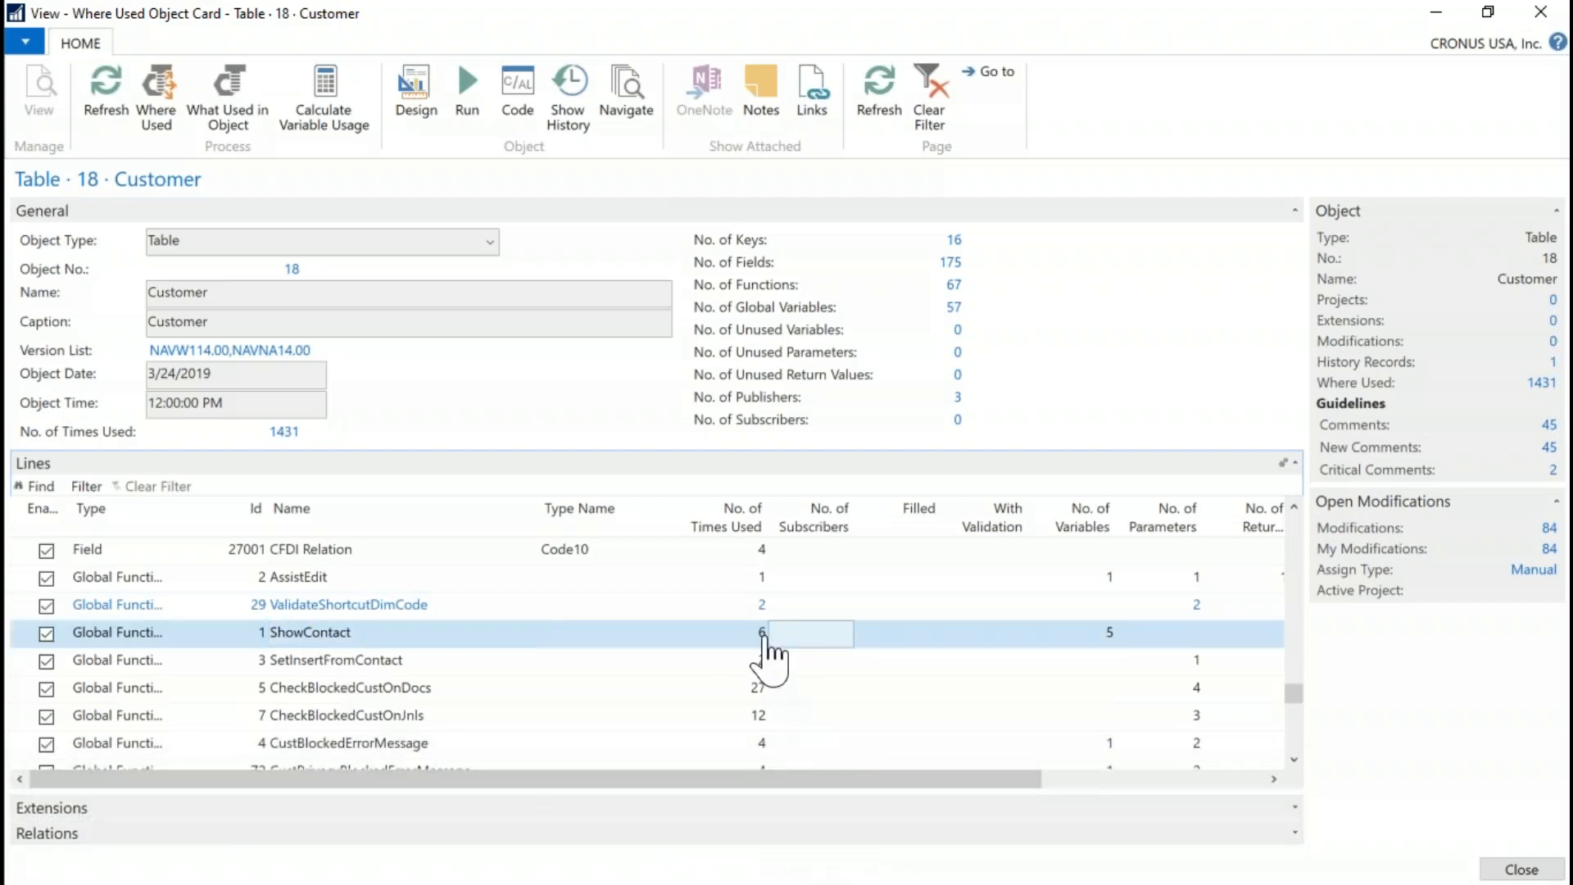
{"action": "left_click", "coordinate": [762, 633]}
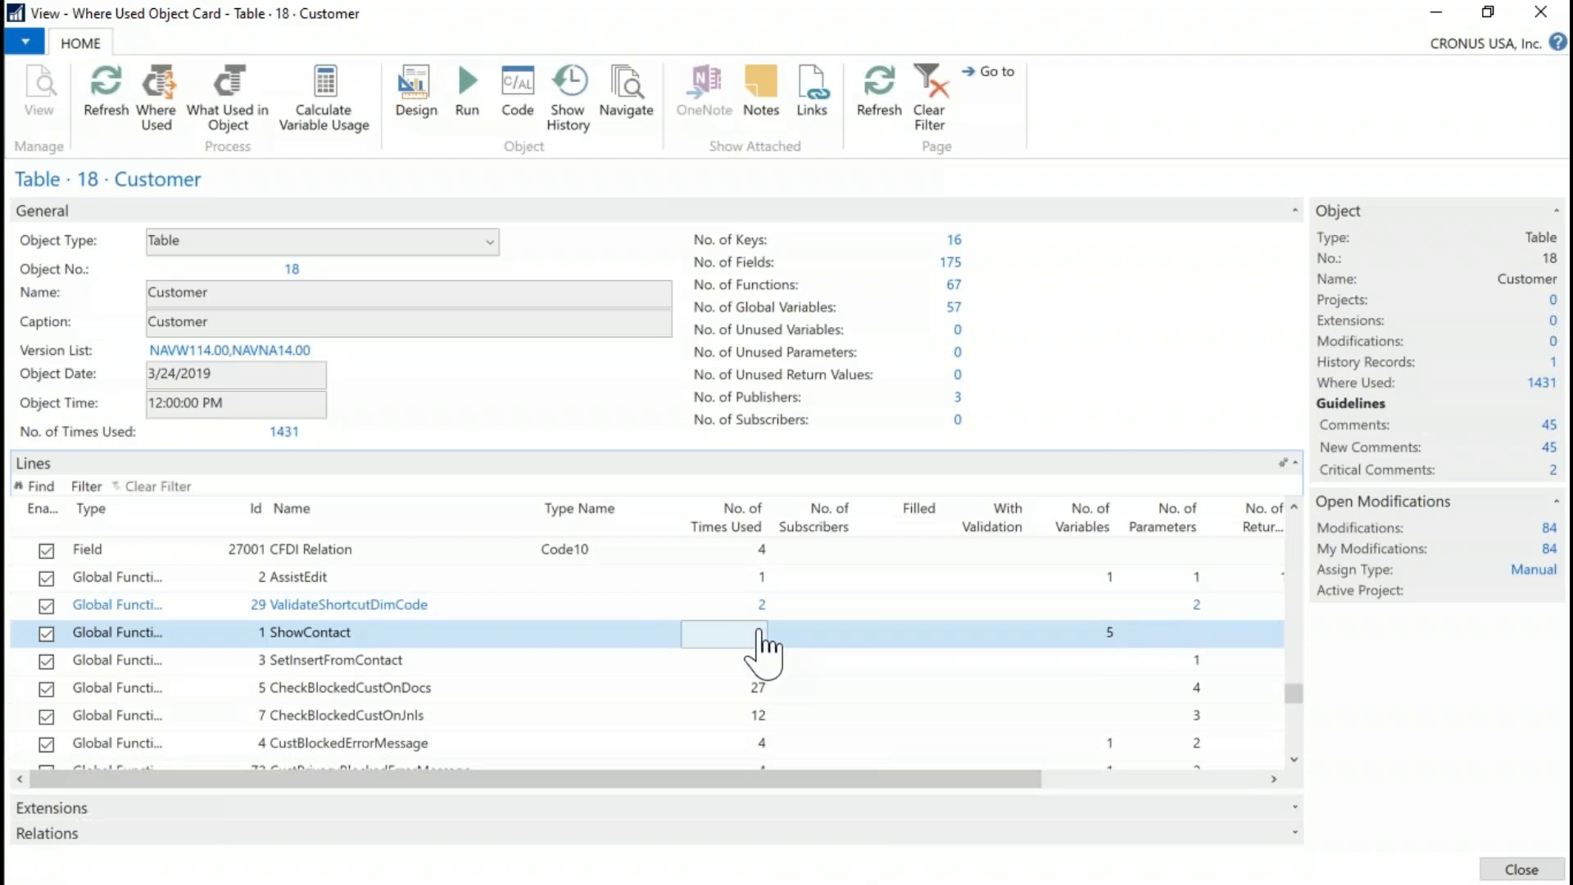
{"action": "left_click", "coordinate": [759, 635]}
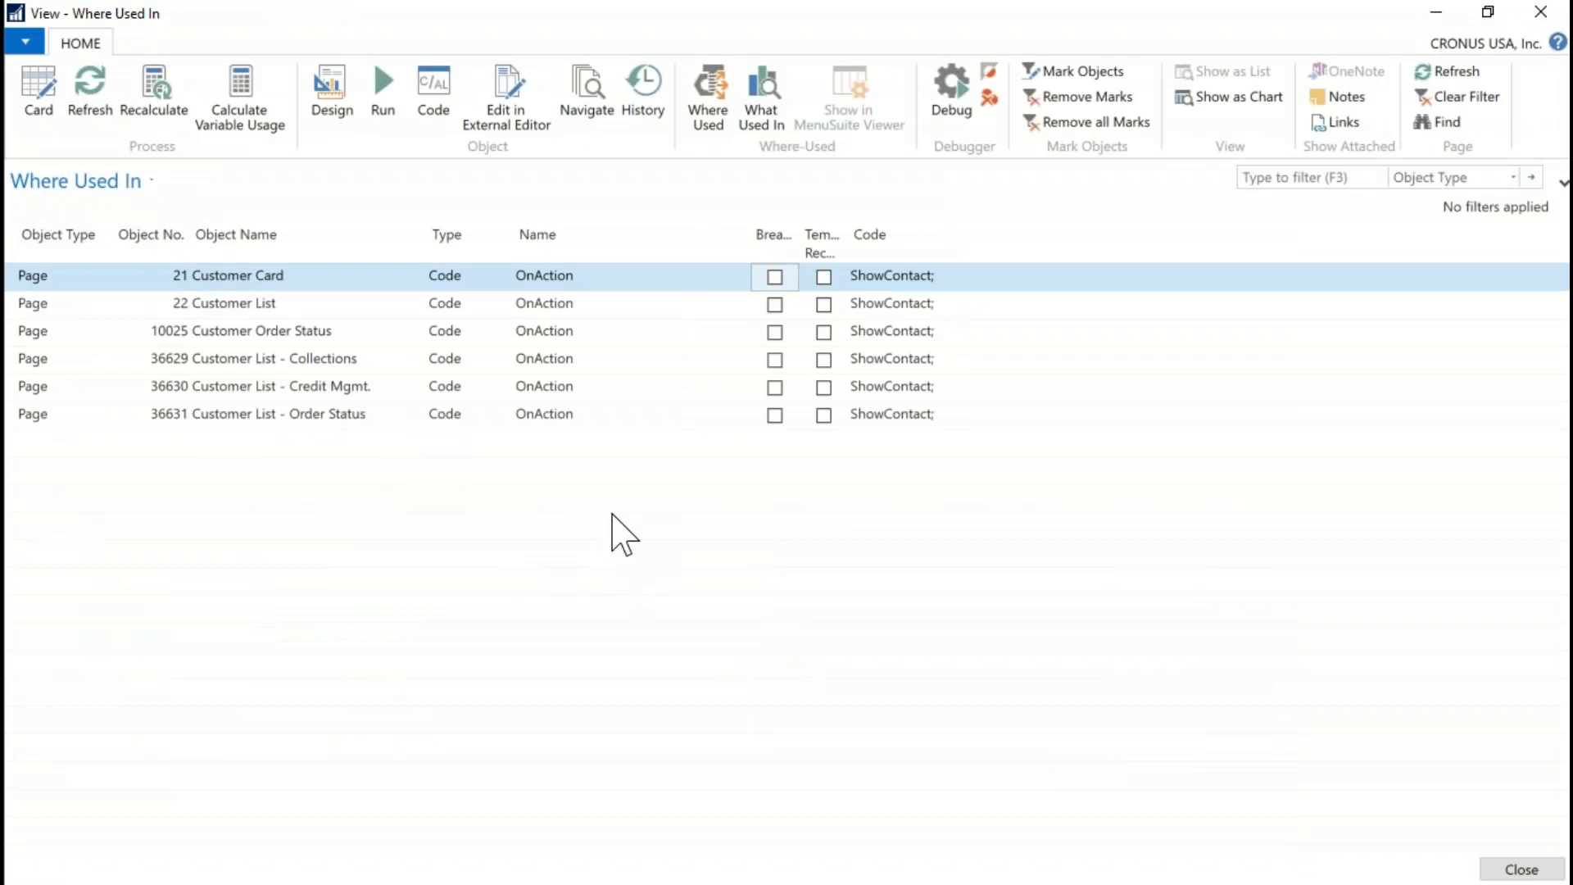
{"action": "key", "text": "Escape"}
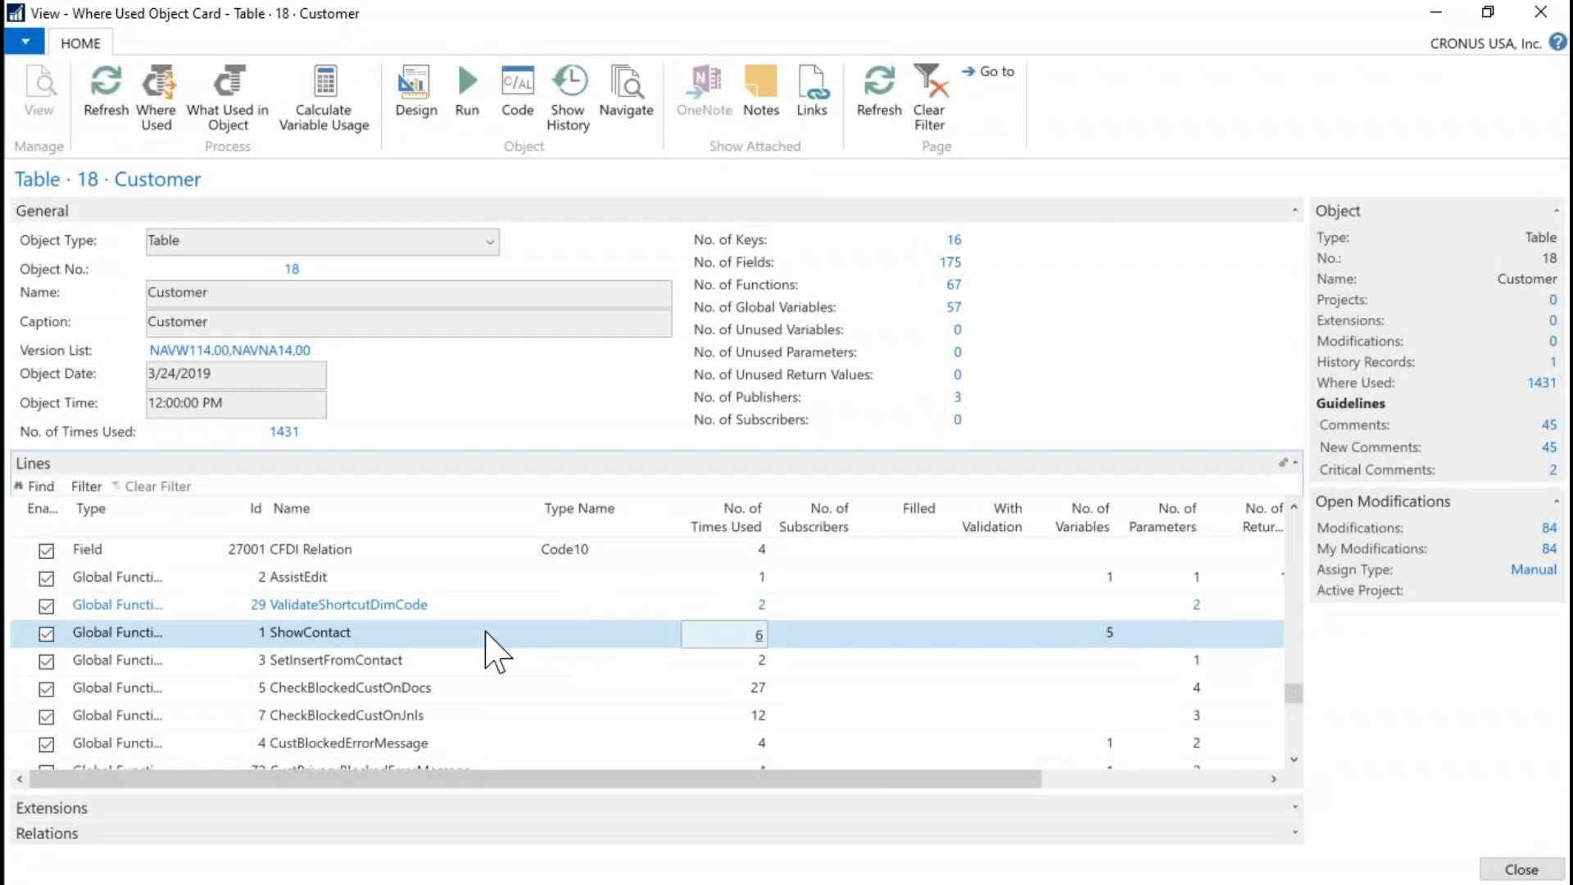
Step: List where the ValidateShortcutDimCode function is used, return to the card and check the function's type
{"action": "left_click", "coordinate": [473, 604]}
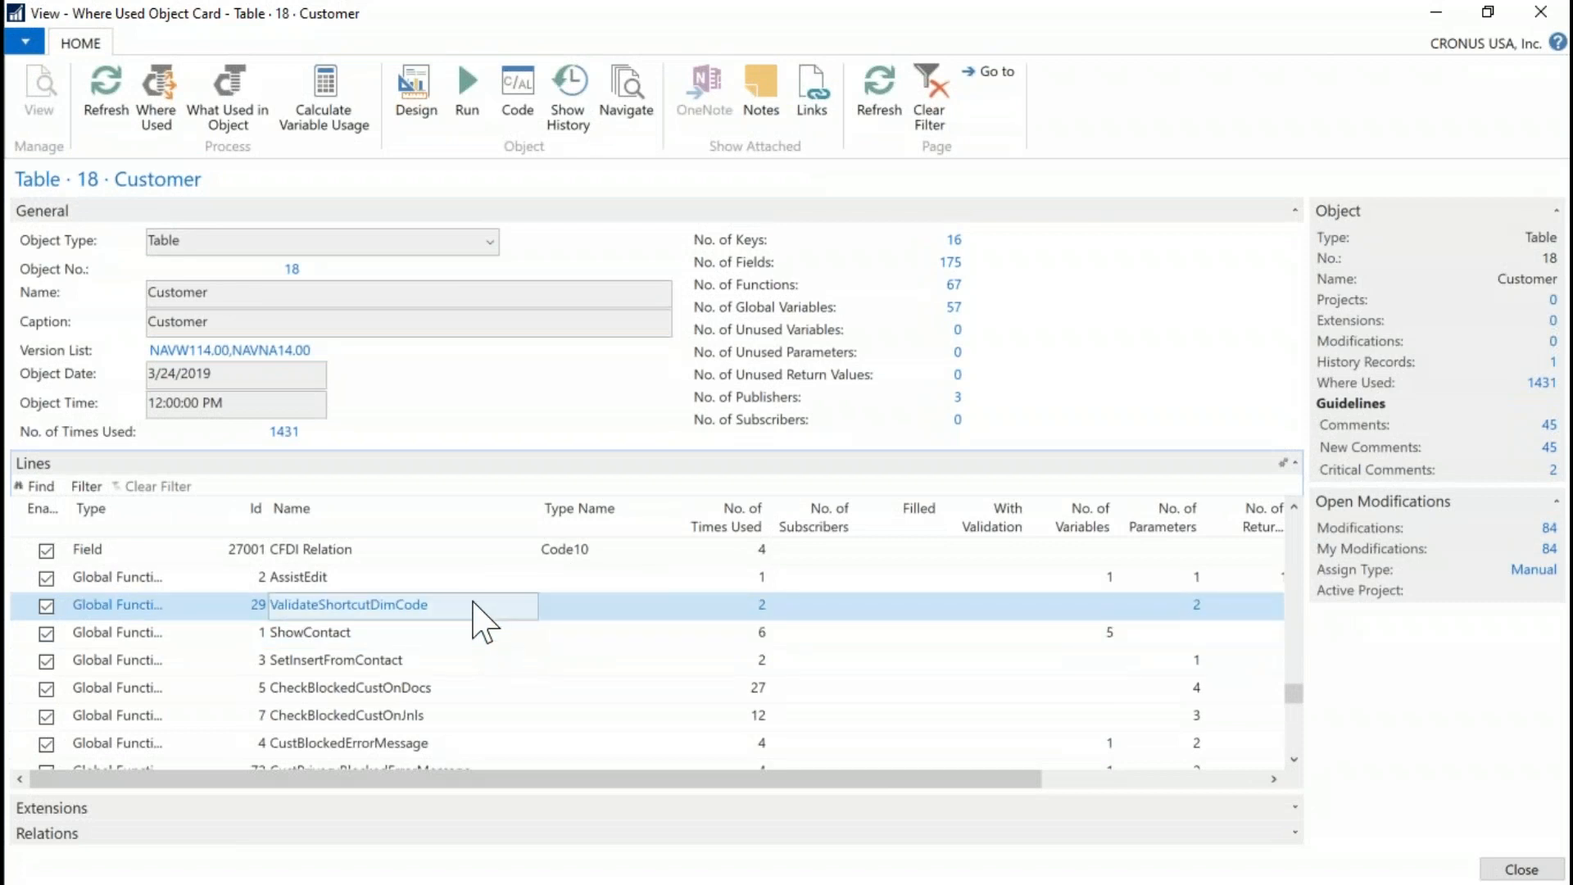
{"action": "left_click", "coordinate": [761, 607]}
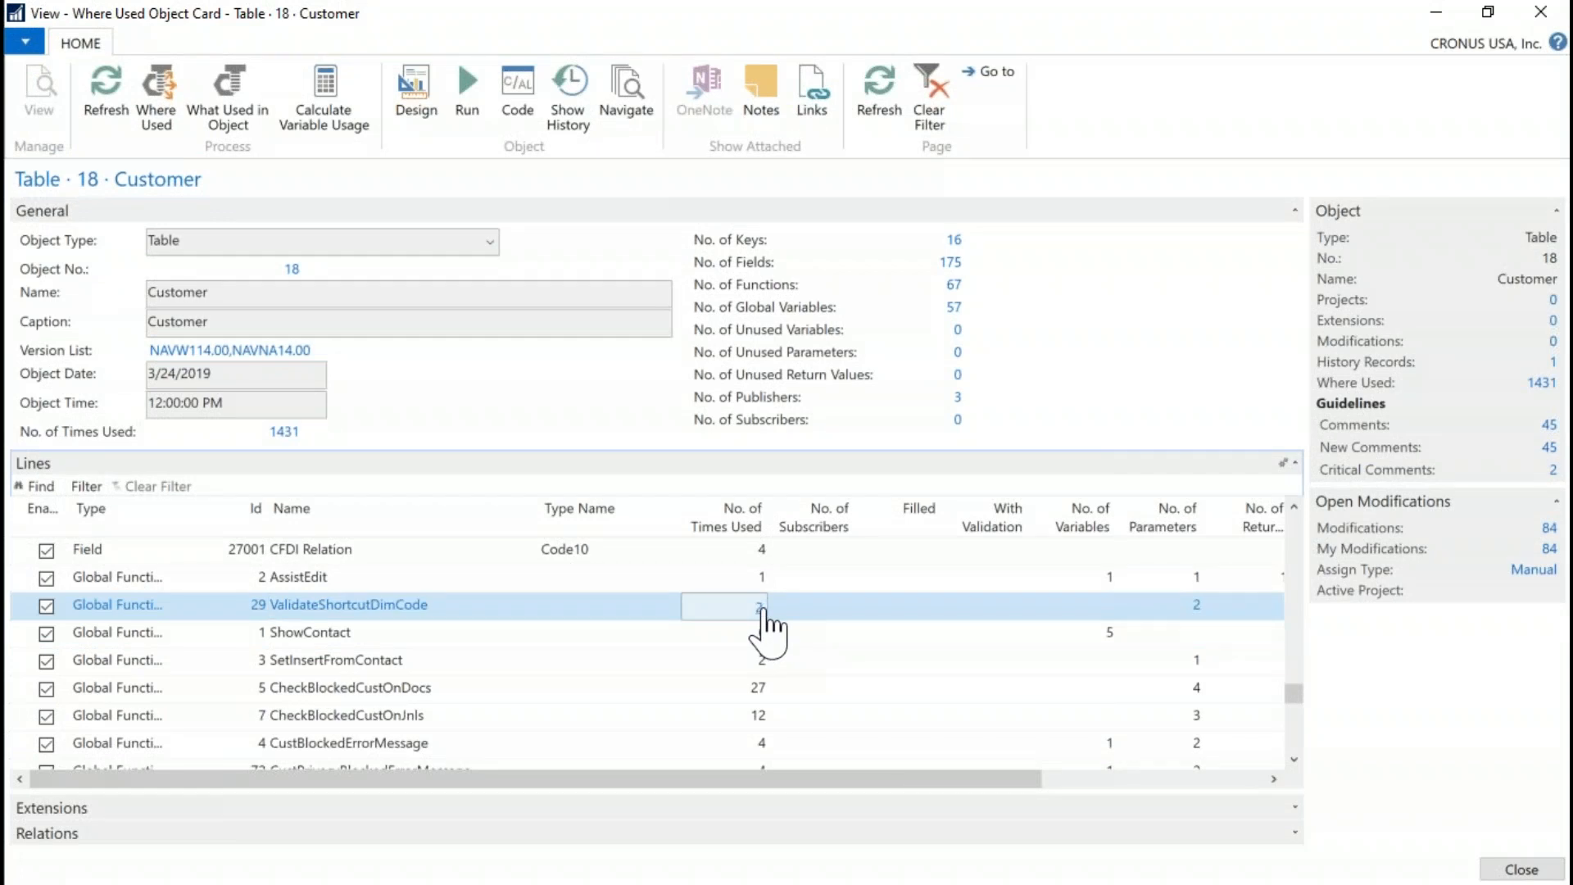
{"action": "left_click", "coordinate": [760, 608]}
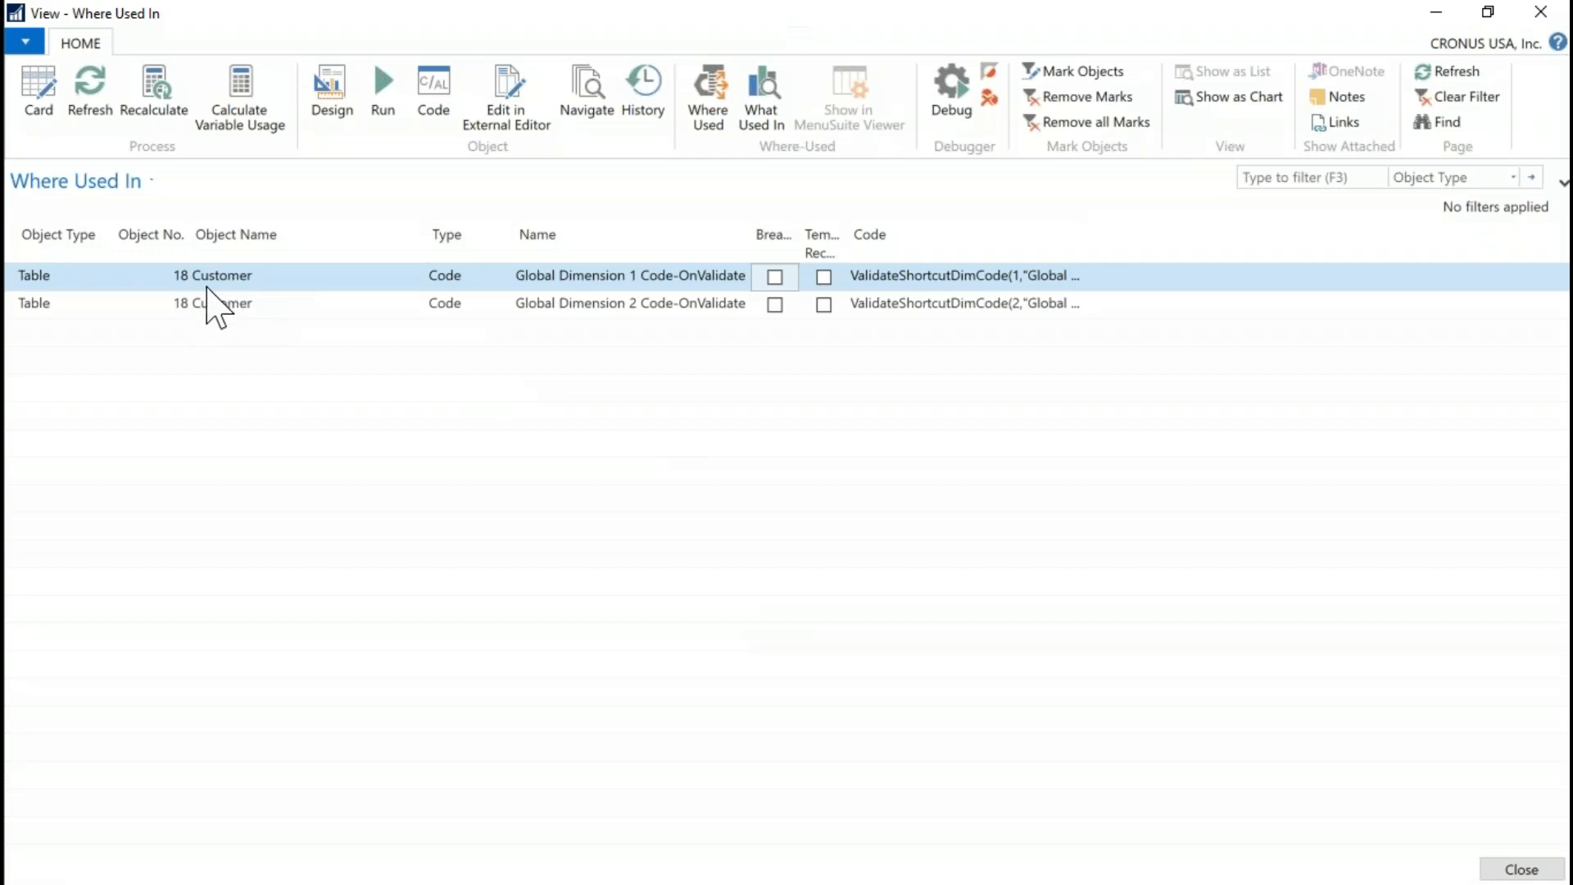
{"action": "left_click", "coordinate": [1552, 13]}
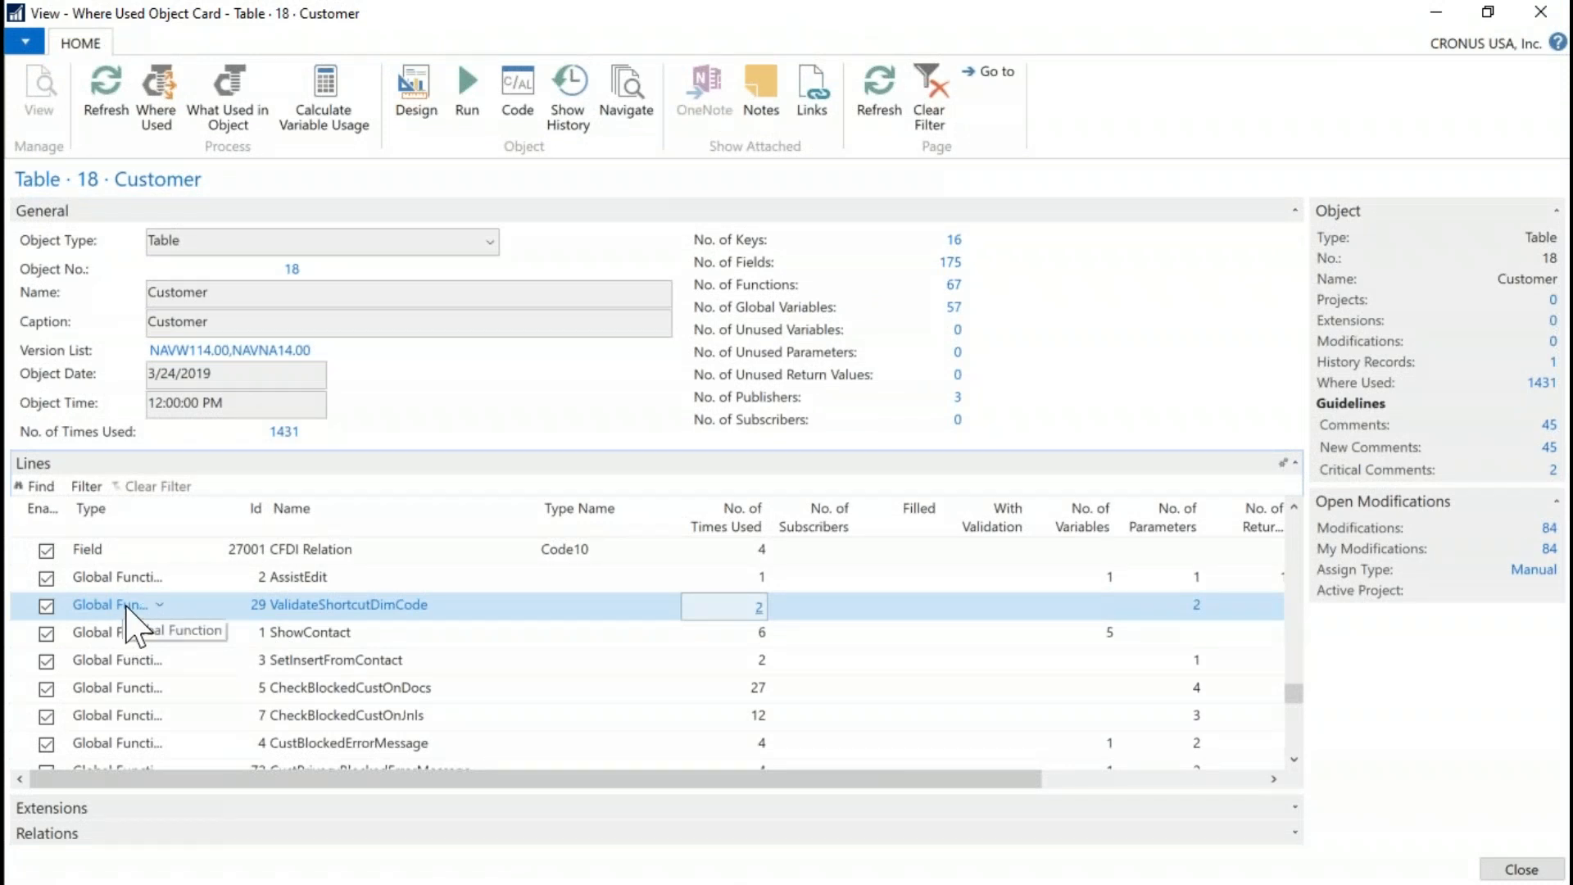
{"action": "left_click", "coordinate": [162, 608]}
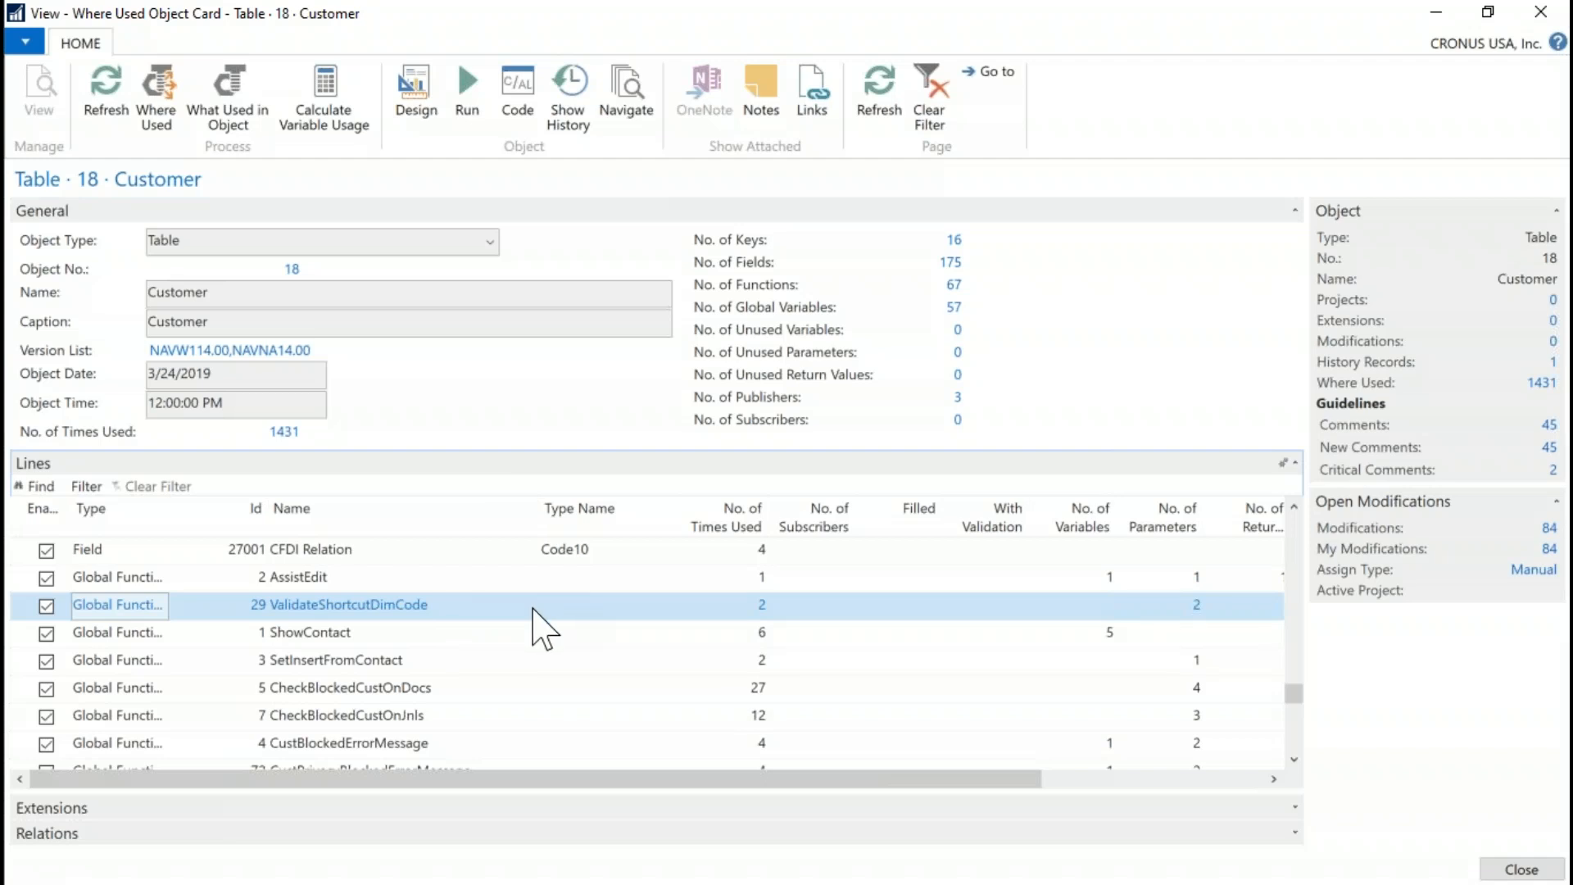
Step: Look through the usage of the Customer table's remaining global and local functions, and close the Where Used card
{"action": "scroll", "coordinate": [538, 629], "scroll_direction": "down", "scroll_amount": 1}
{"action": "scroll", "coordinate": [538, 629], "scroll_direction": "down", "scroll_amount": 3}
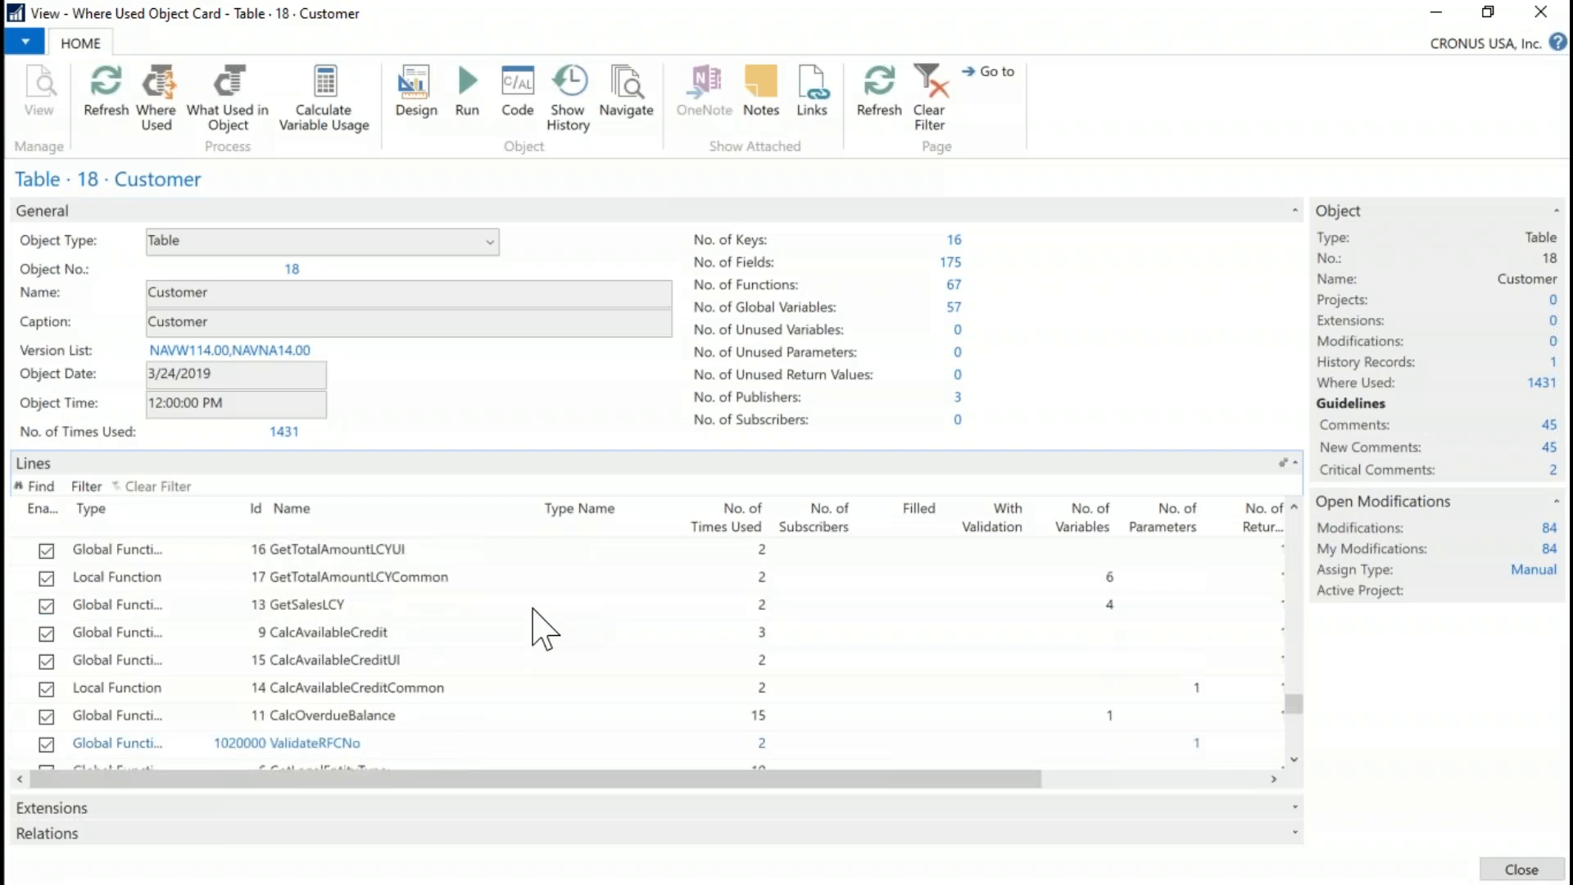
{"action": "scroll", "coordinate": [539, 630], "scroll_direction": "down", "scroll_amount": 2}
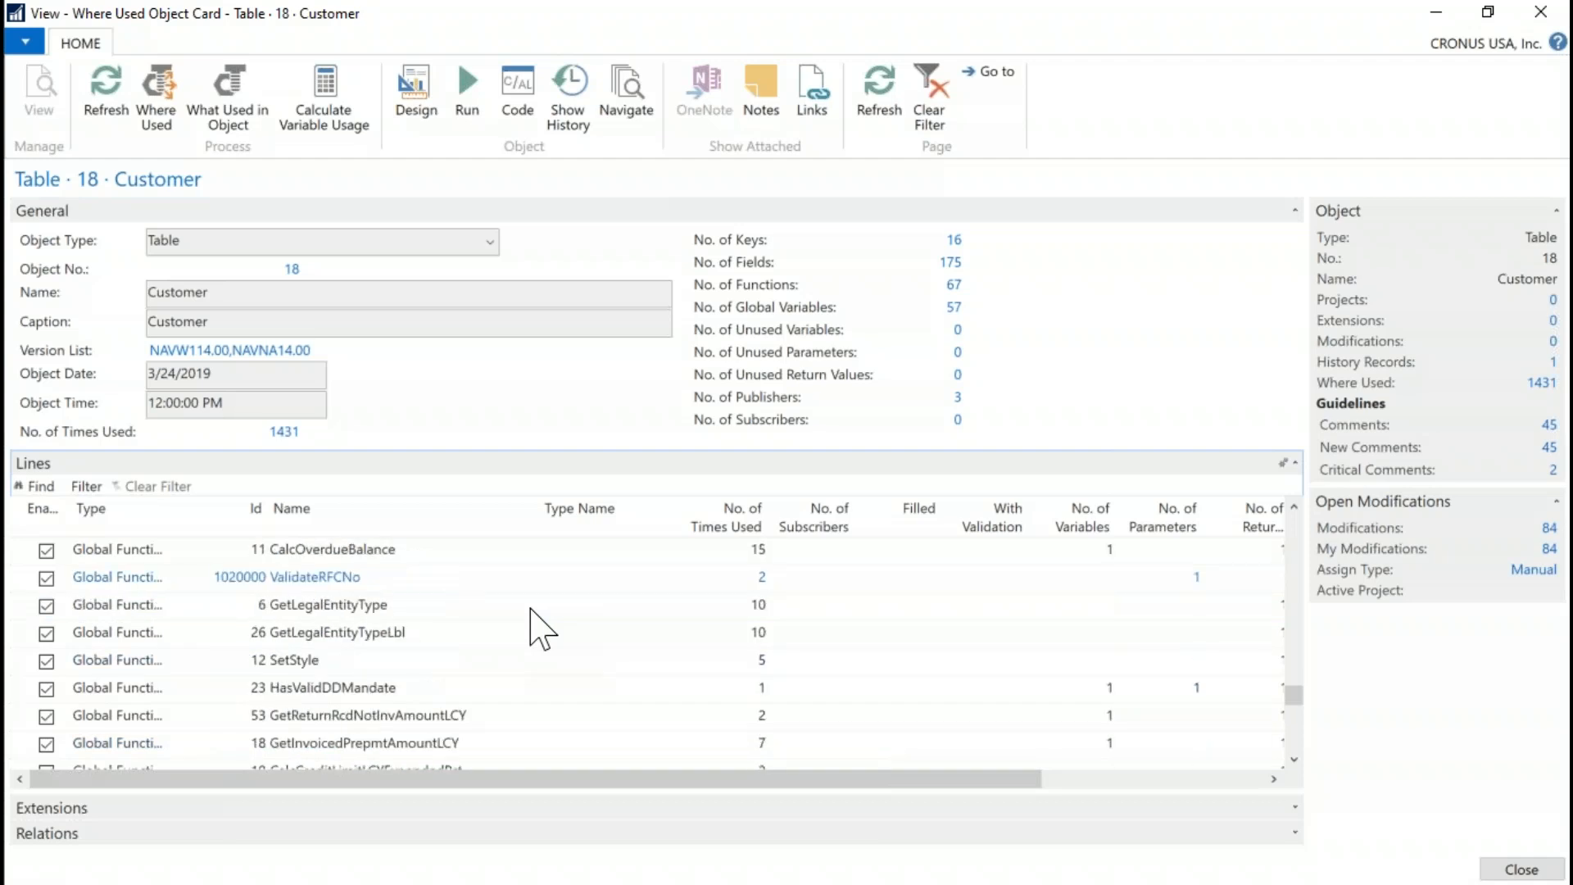
{"action": "scroll", "coordinate": [539, 630], "scroll_direction": "down", "scroll_amount": 3}
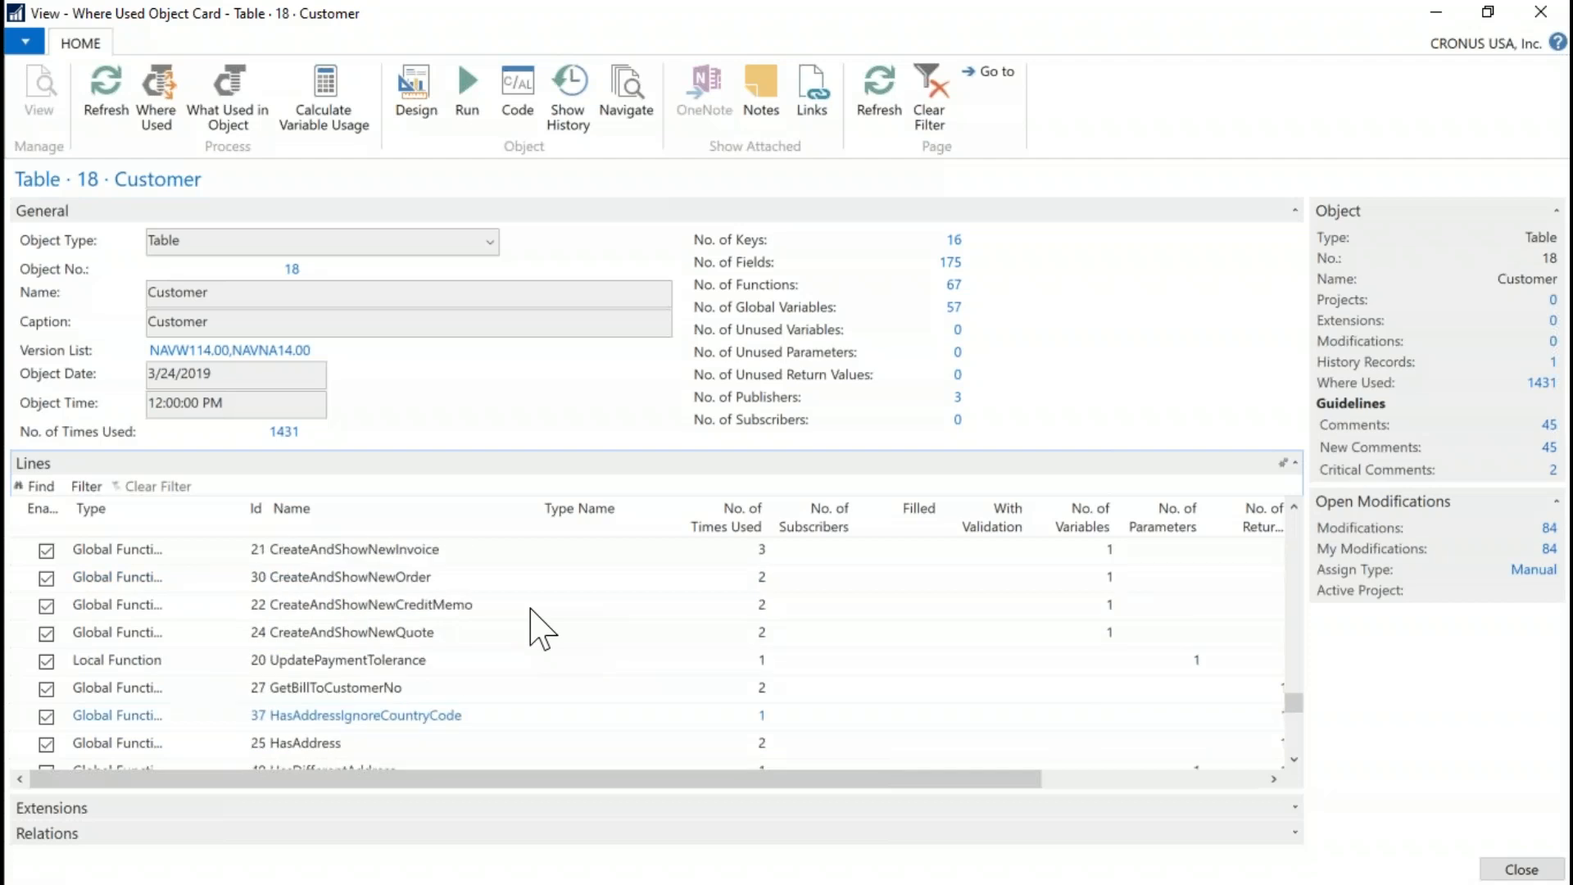
{"action": "scroll", "coordinate": [538, 629], "scroll_direction": "down", "scroll_amount": 3}
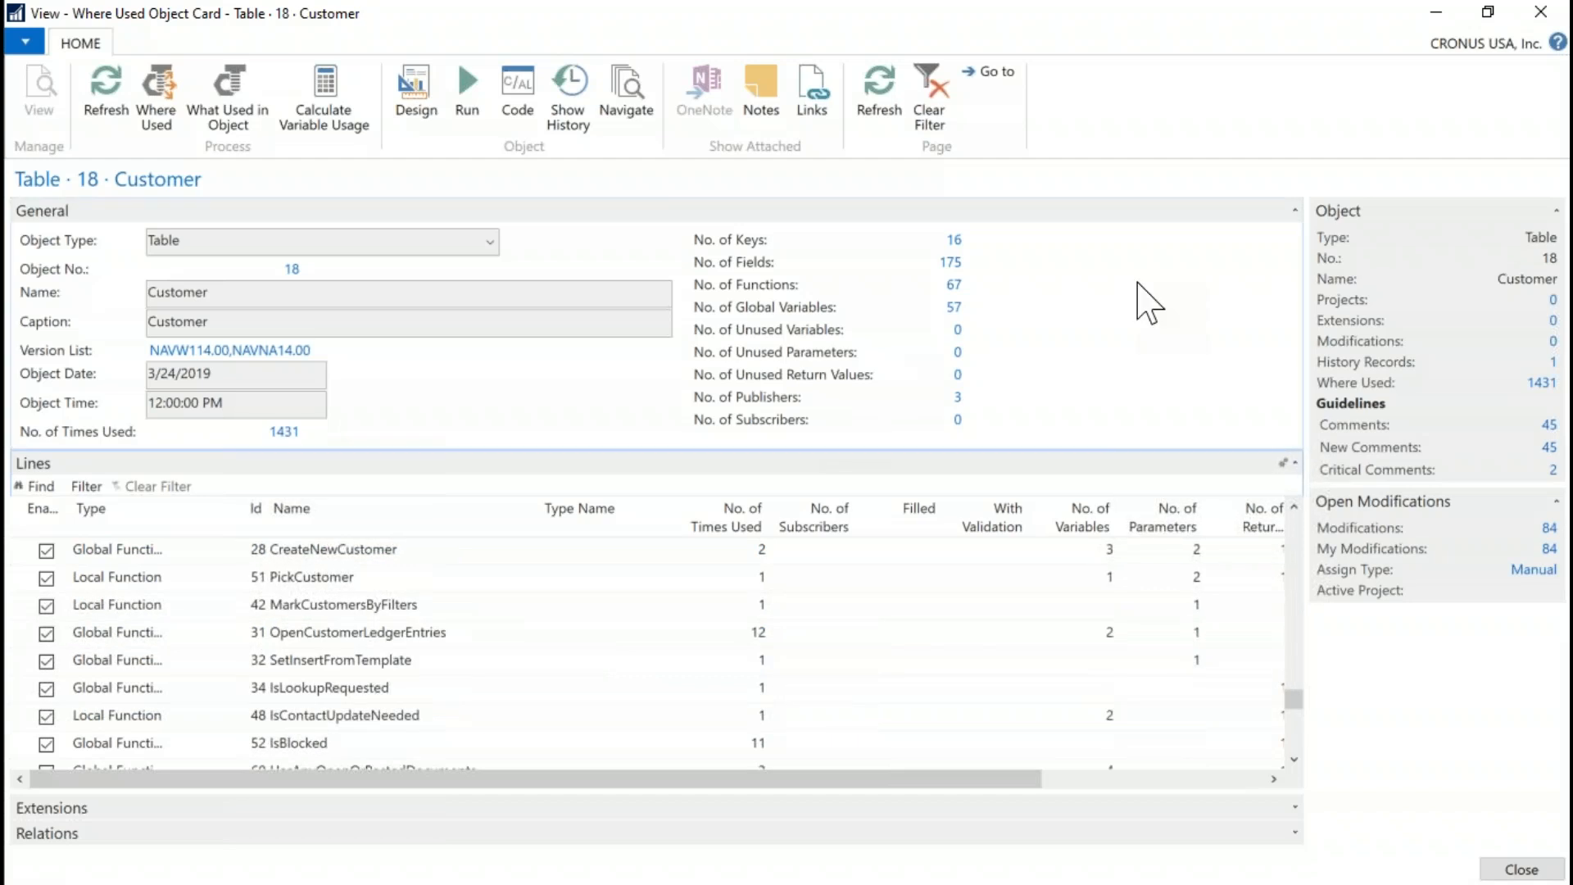
{"action": "key", "text": "Escape"}
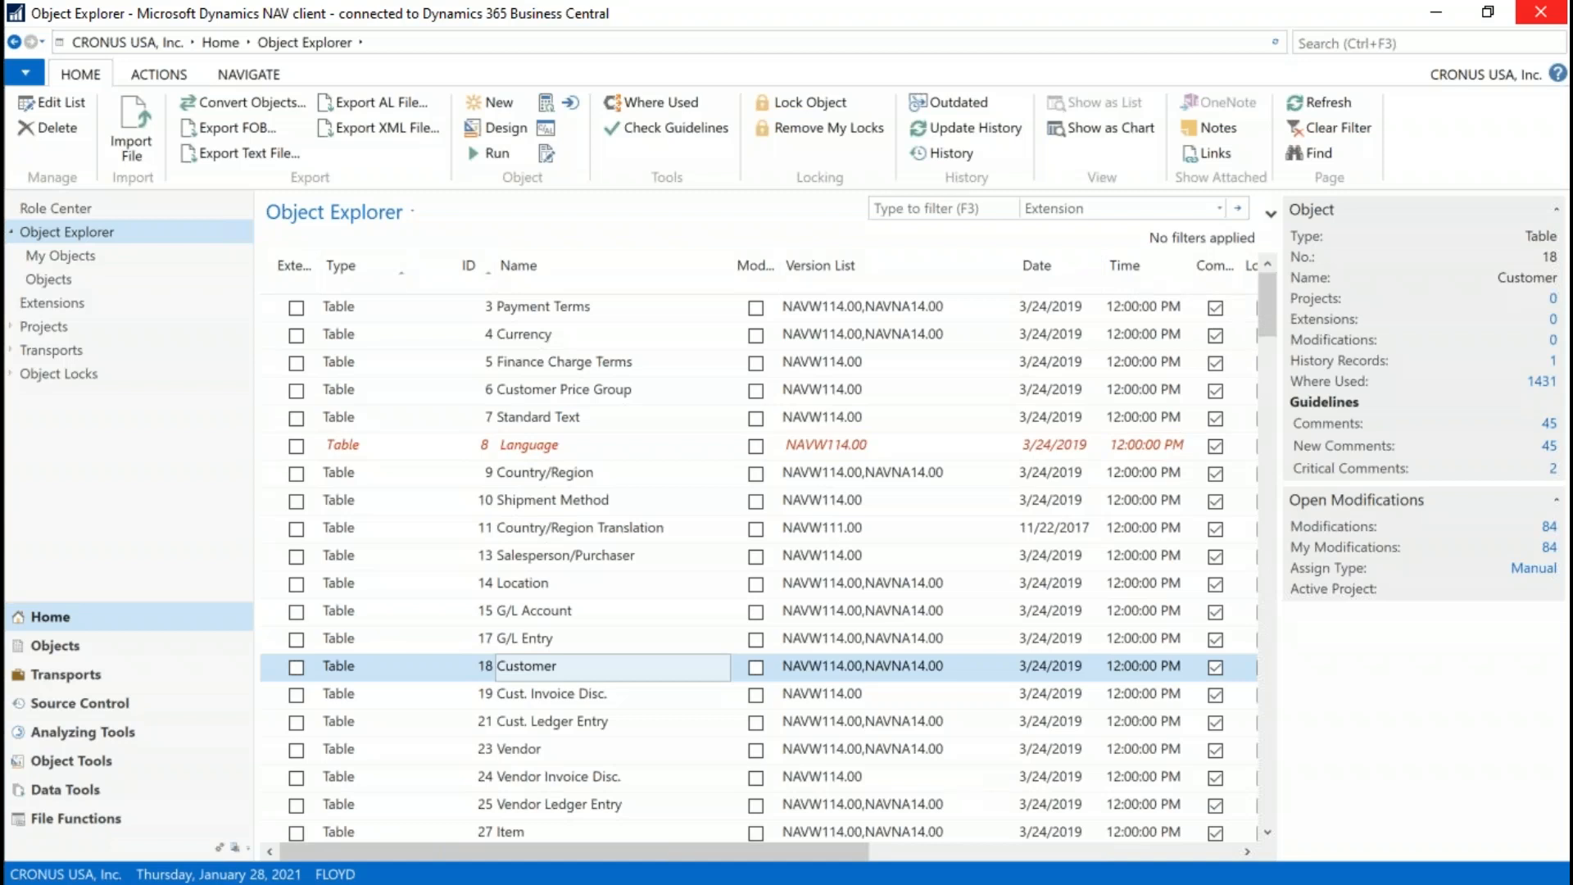
Step: Open the Customer table's guideline comments, read them with the Comment column widened, including "Add a ';'", and close the list
{"action": "left_click_drag", "start_coordinate": [745, 856], "coordinate": [1088, 811]}
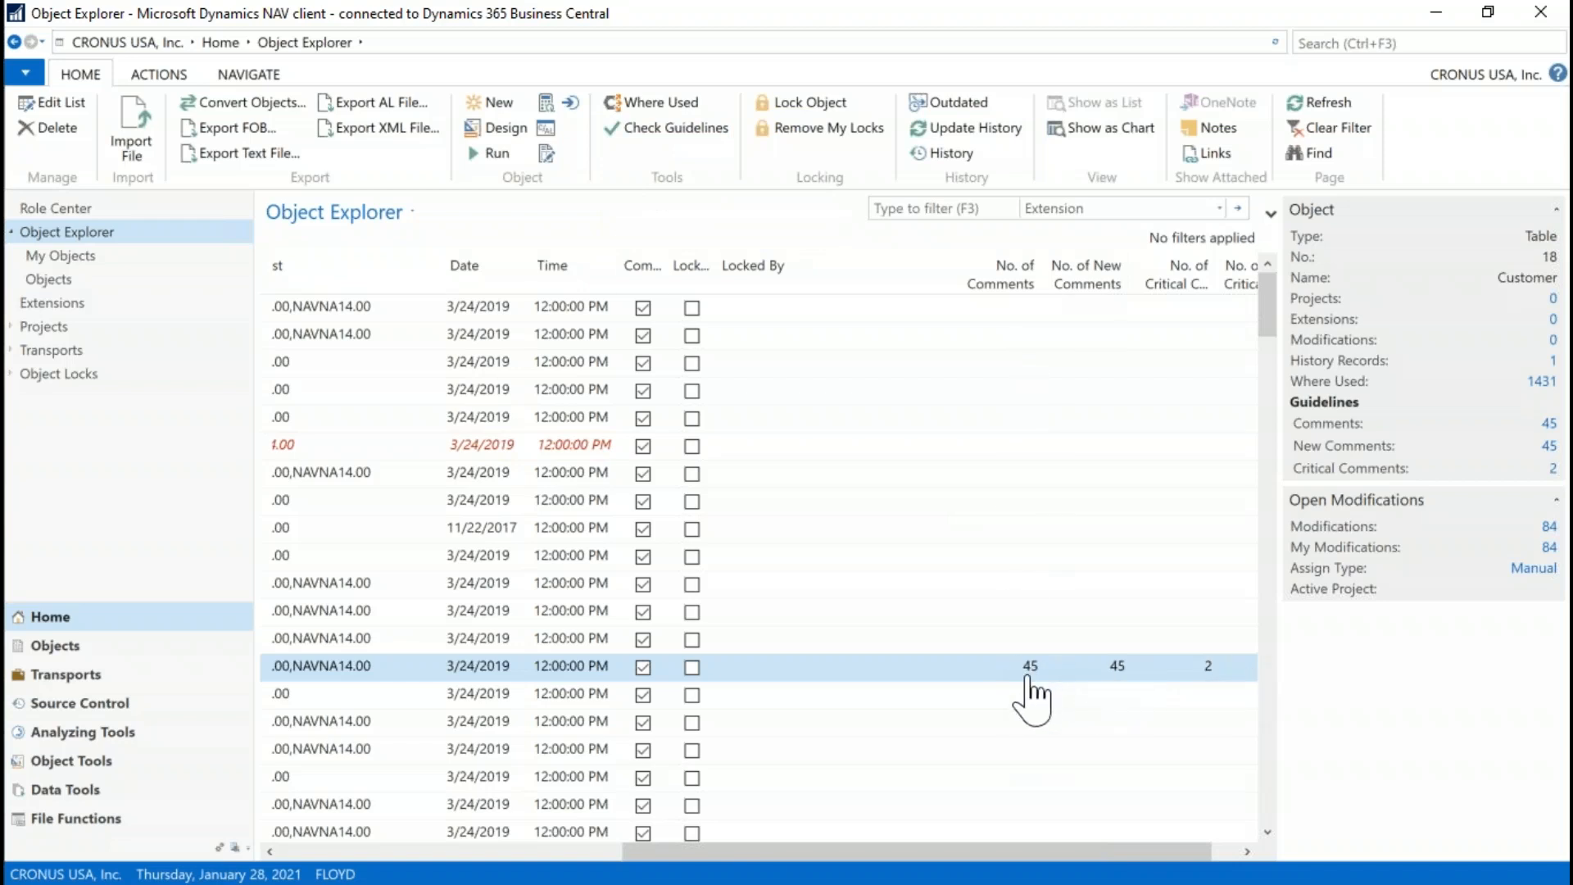
{"action": "left_click", "coordinate": [1028, 668]}
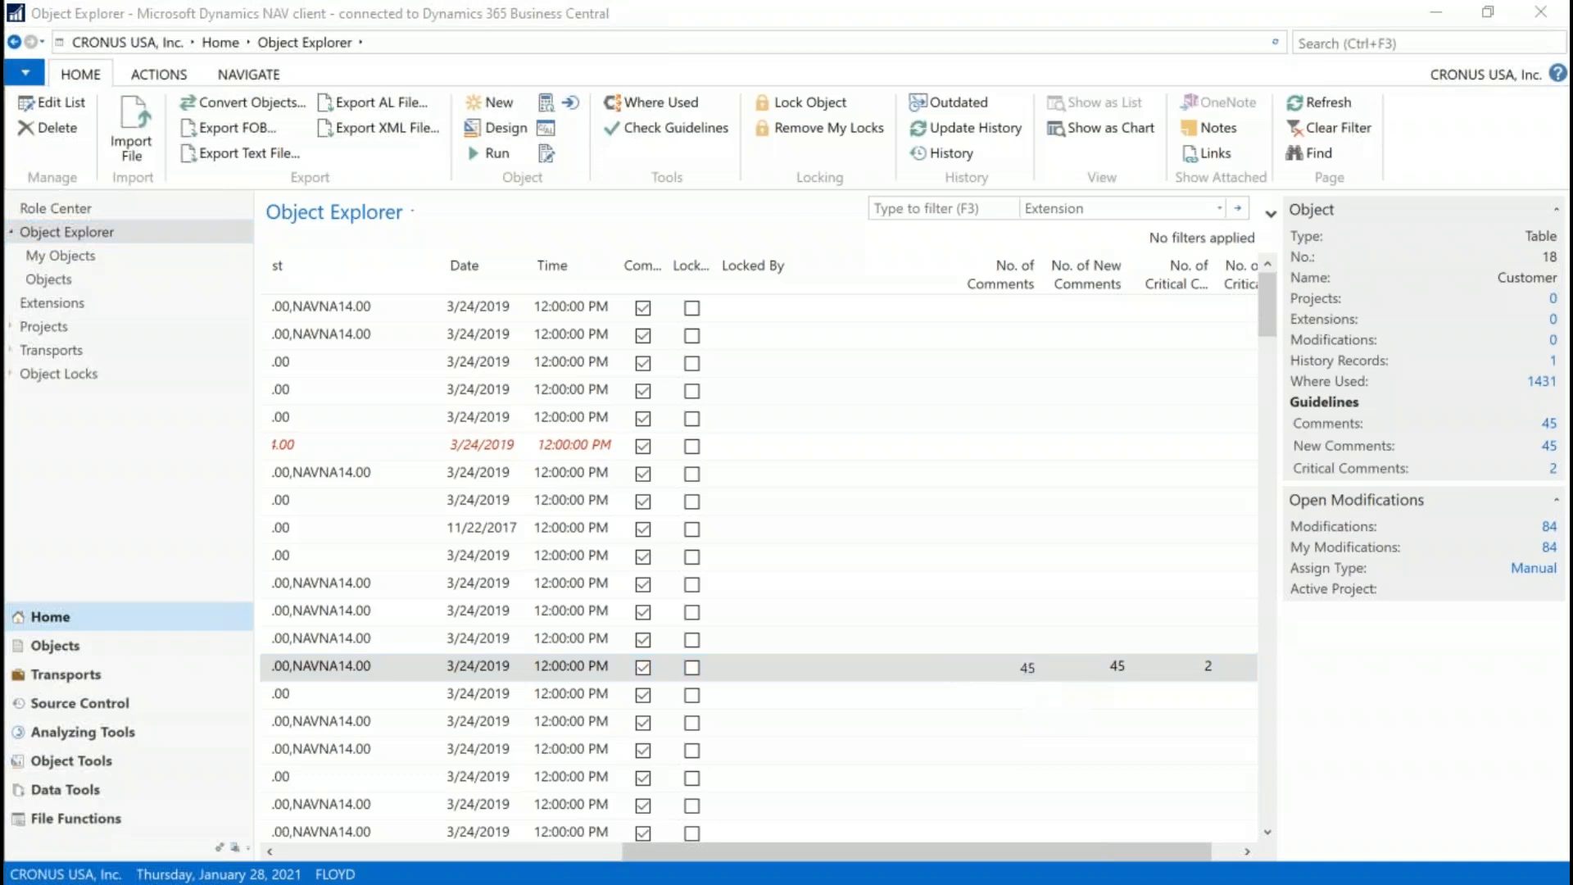
{"action": "left_click_drag", "start_coordinate": [1568, 811], "coordinate": [1082, 2]}
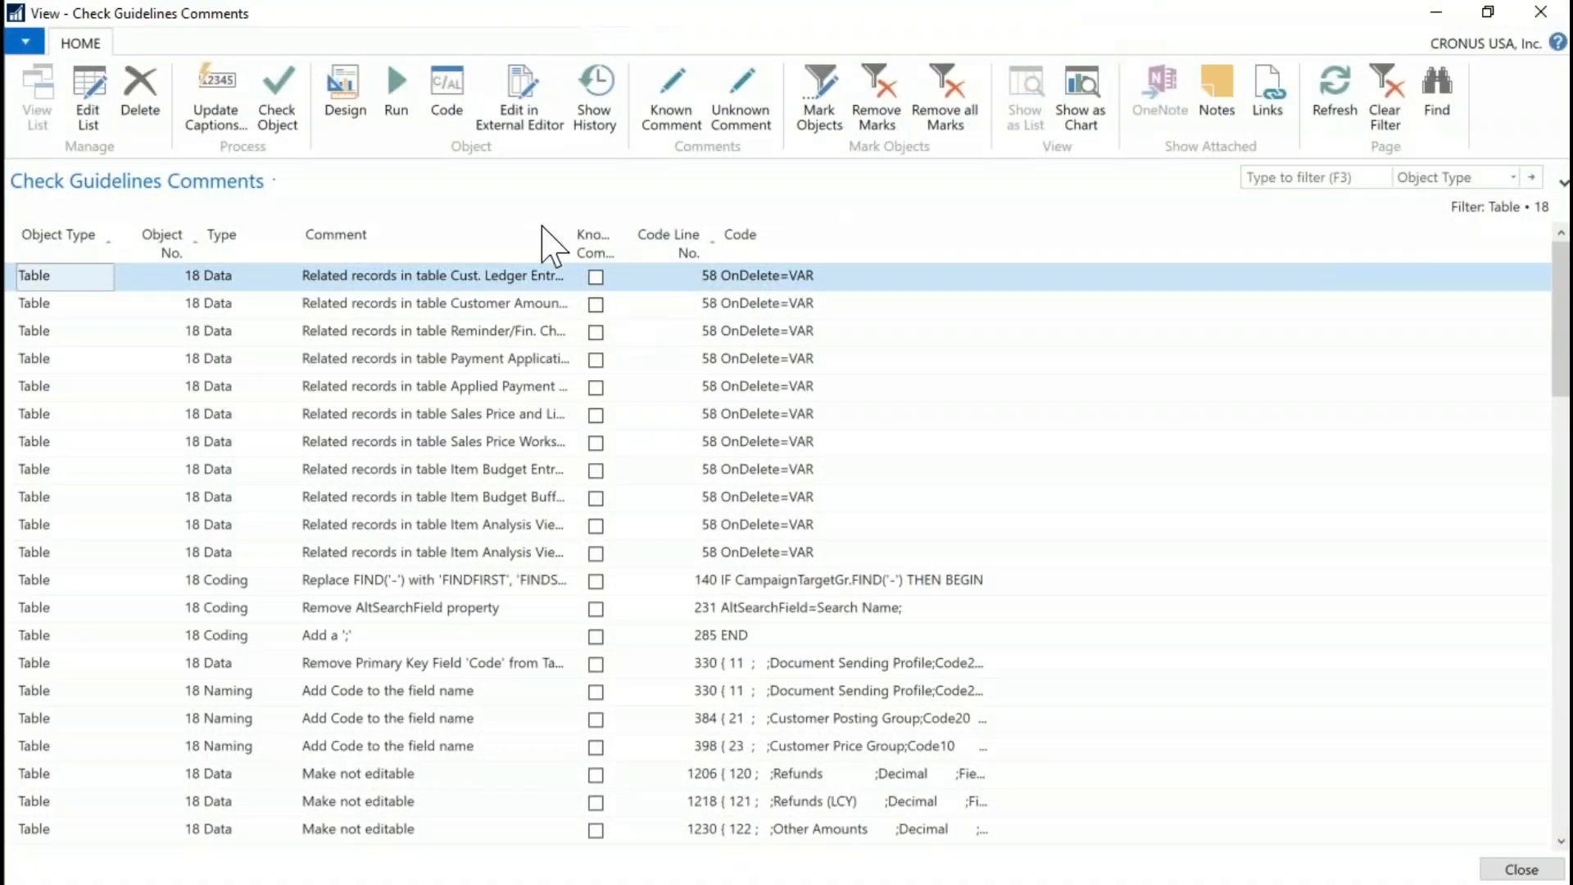
{"action": "left_click_drag", "start_coordinate": [571, 235], "coordinate": [802, 234]}
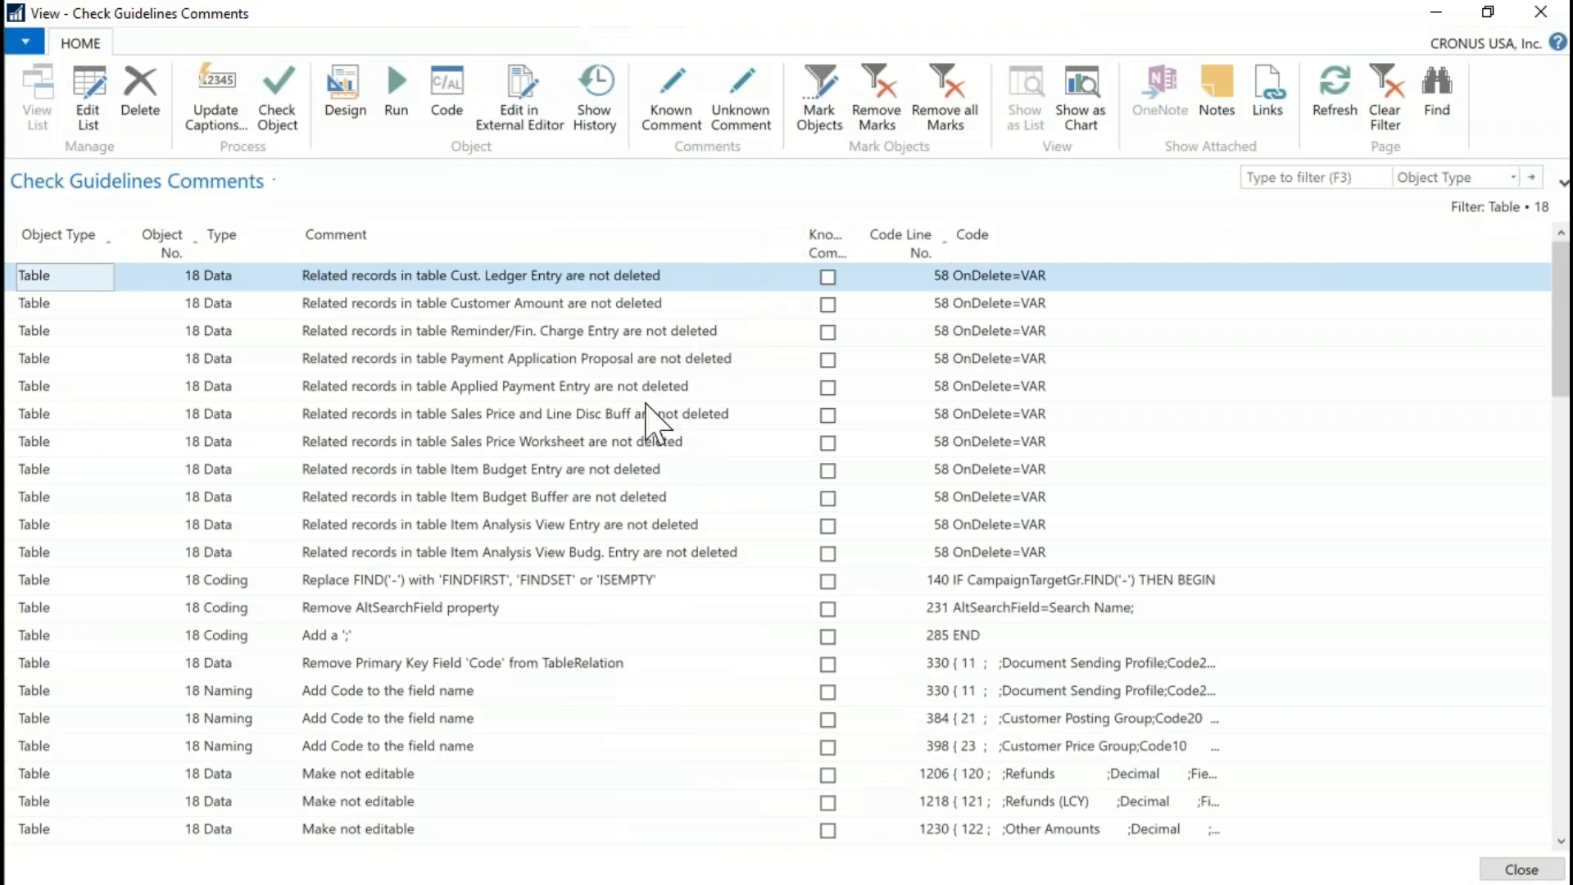
{"action": "left_click", "coordinate": [397, 640]}
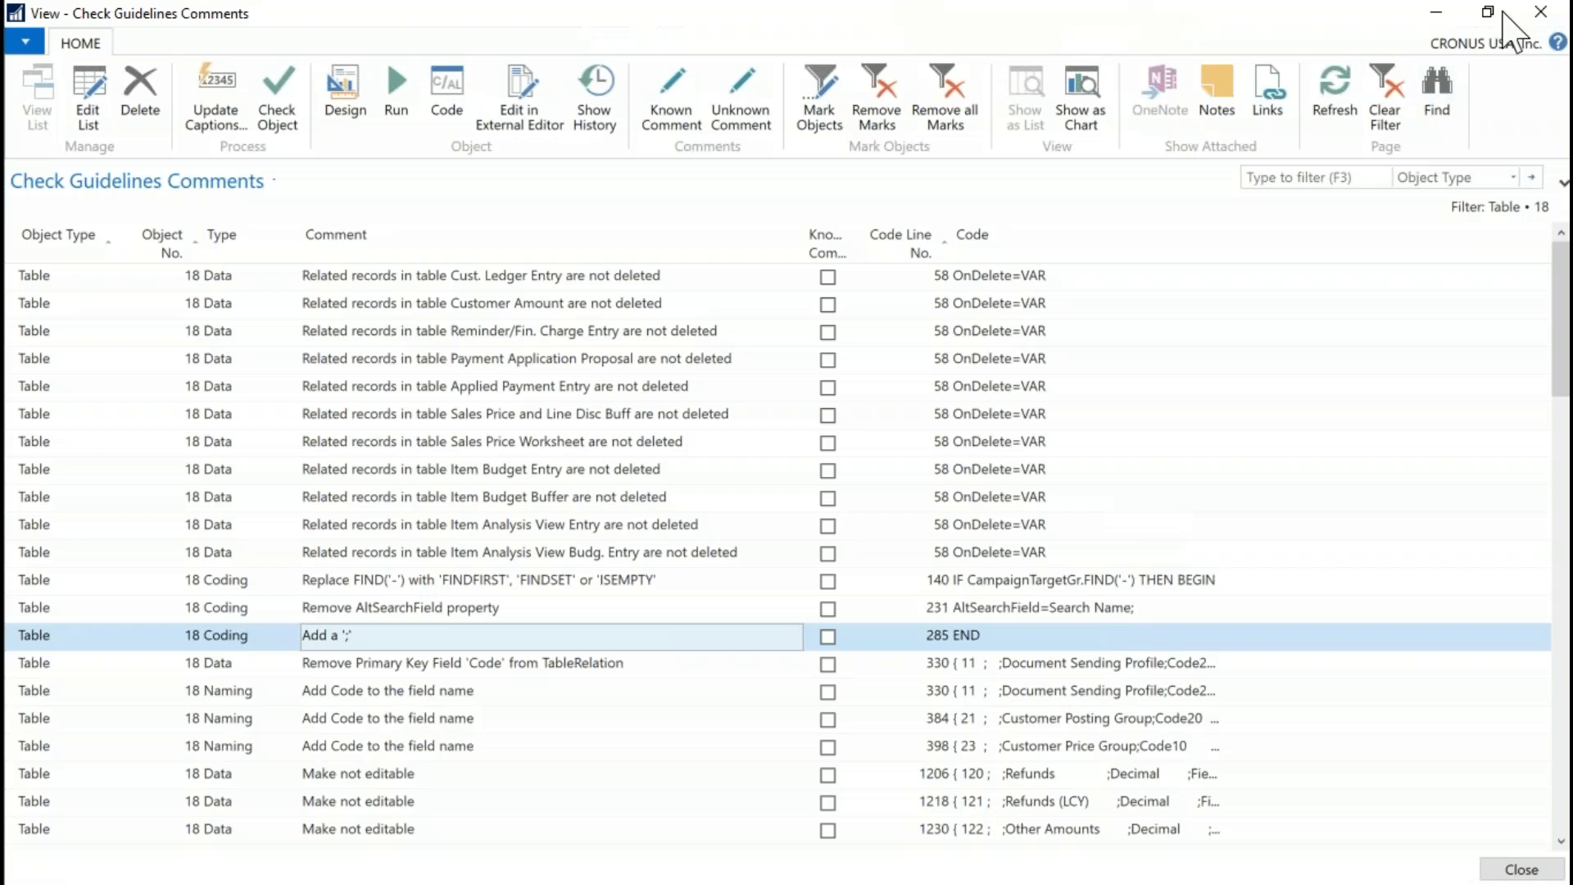
{"action": "left_click", "coordinate": [1539, 11]}
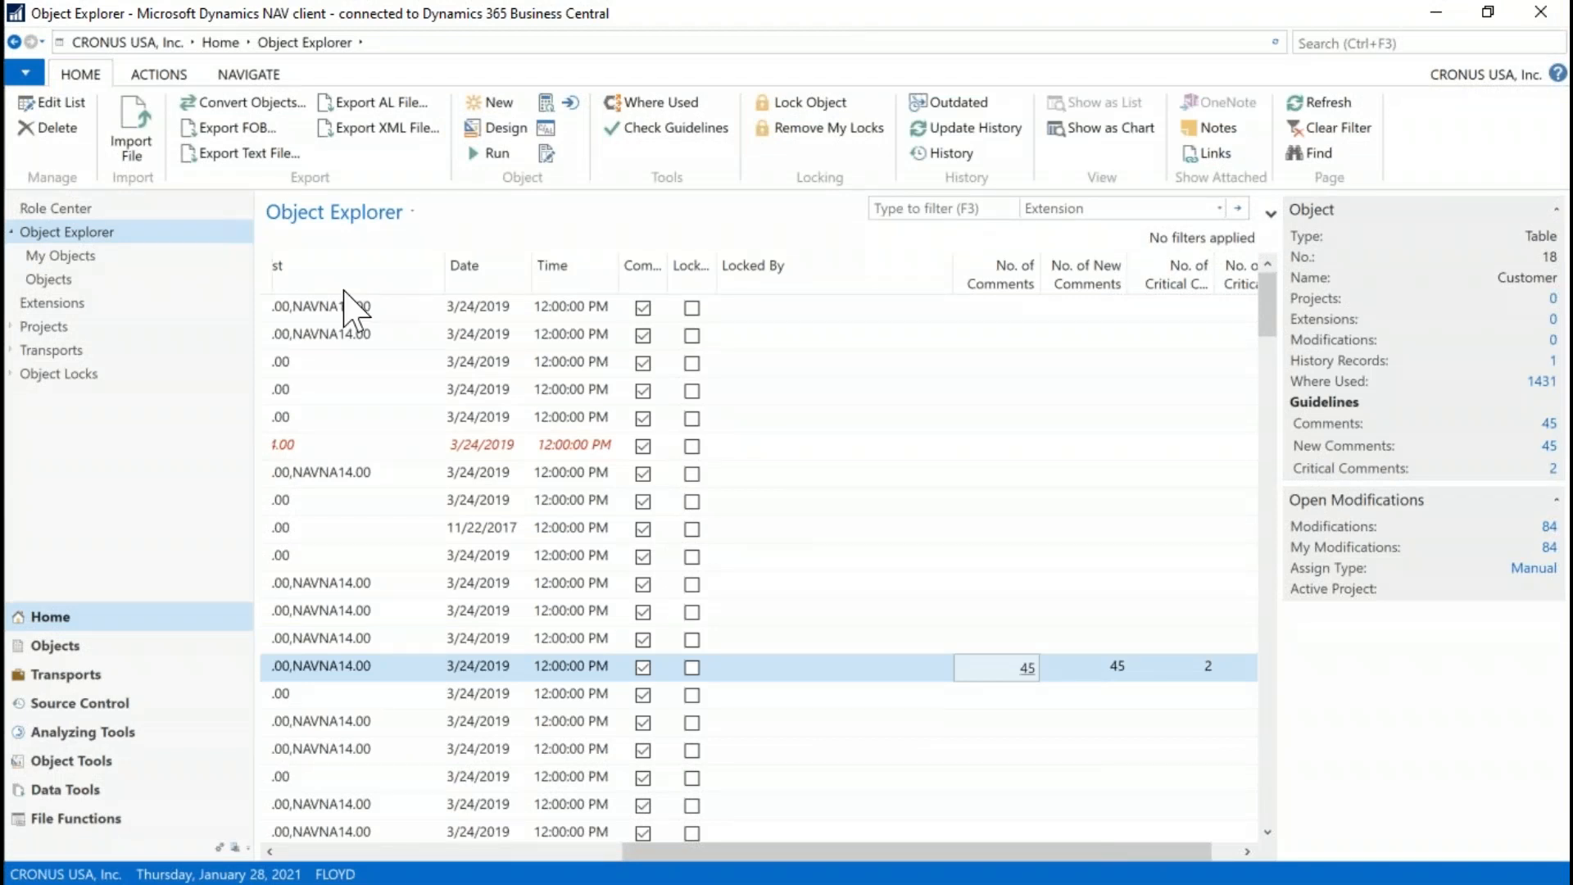
Step: View the Objects and Object Tools areas, and enlarge the navigation area list to include Administration and Departments
{"action": "left_click", "coordinate": [113, 648]}
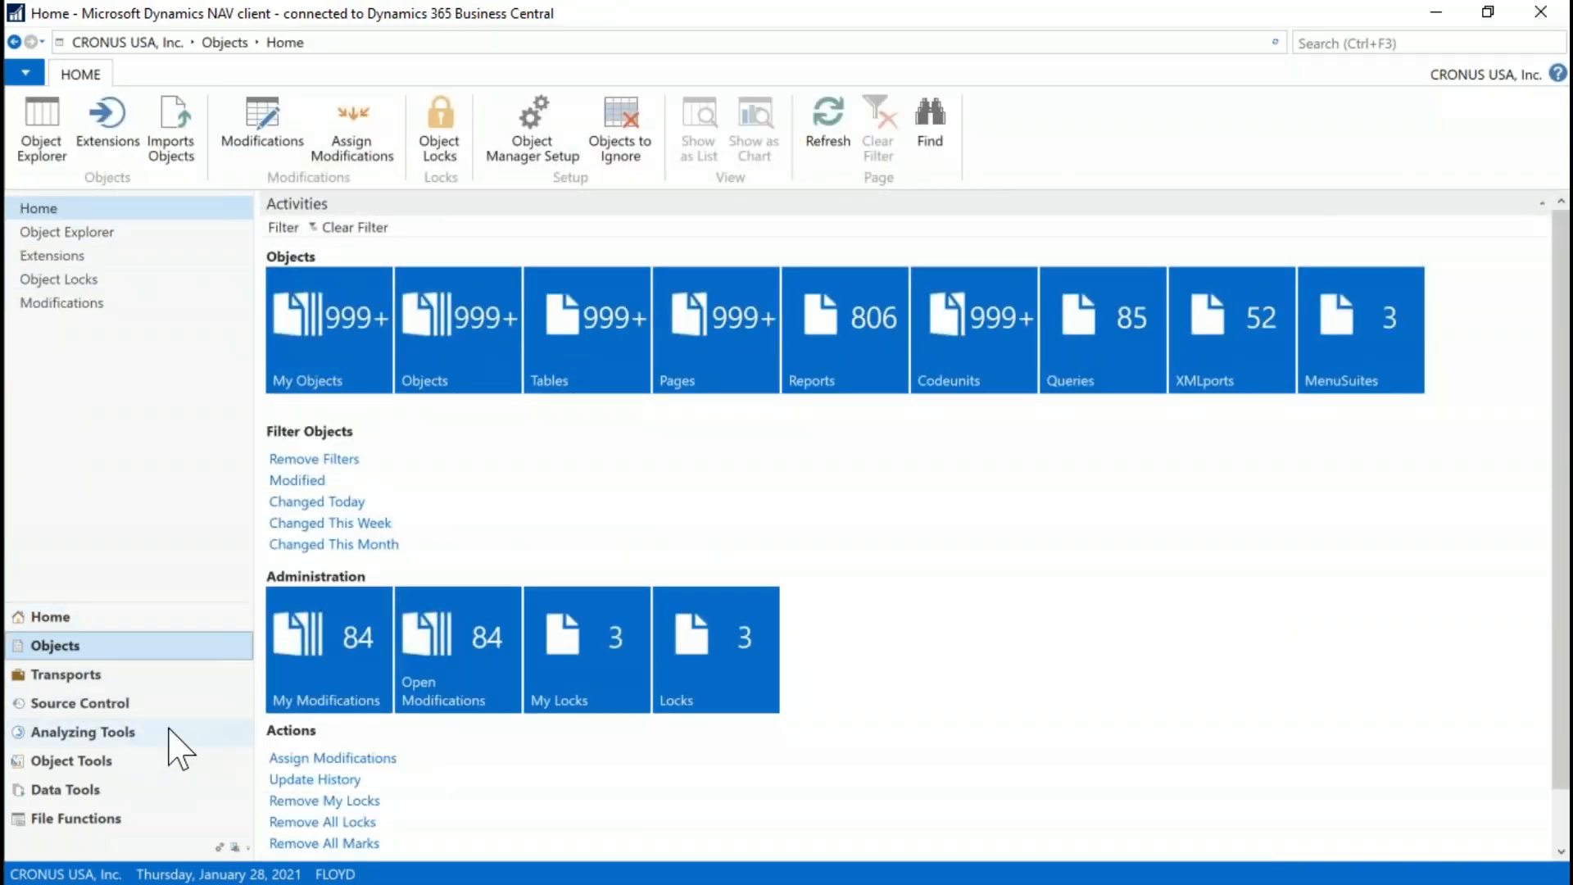
{"action": "left_click", "coordinate": [127, 761]}
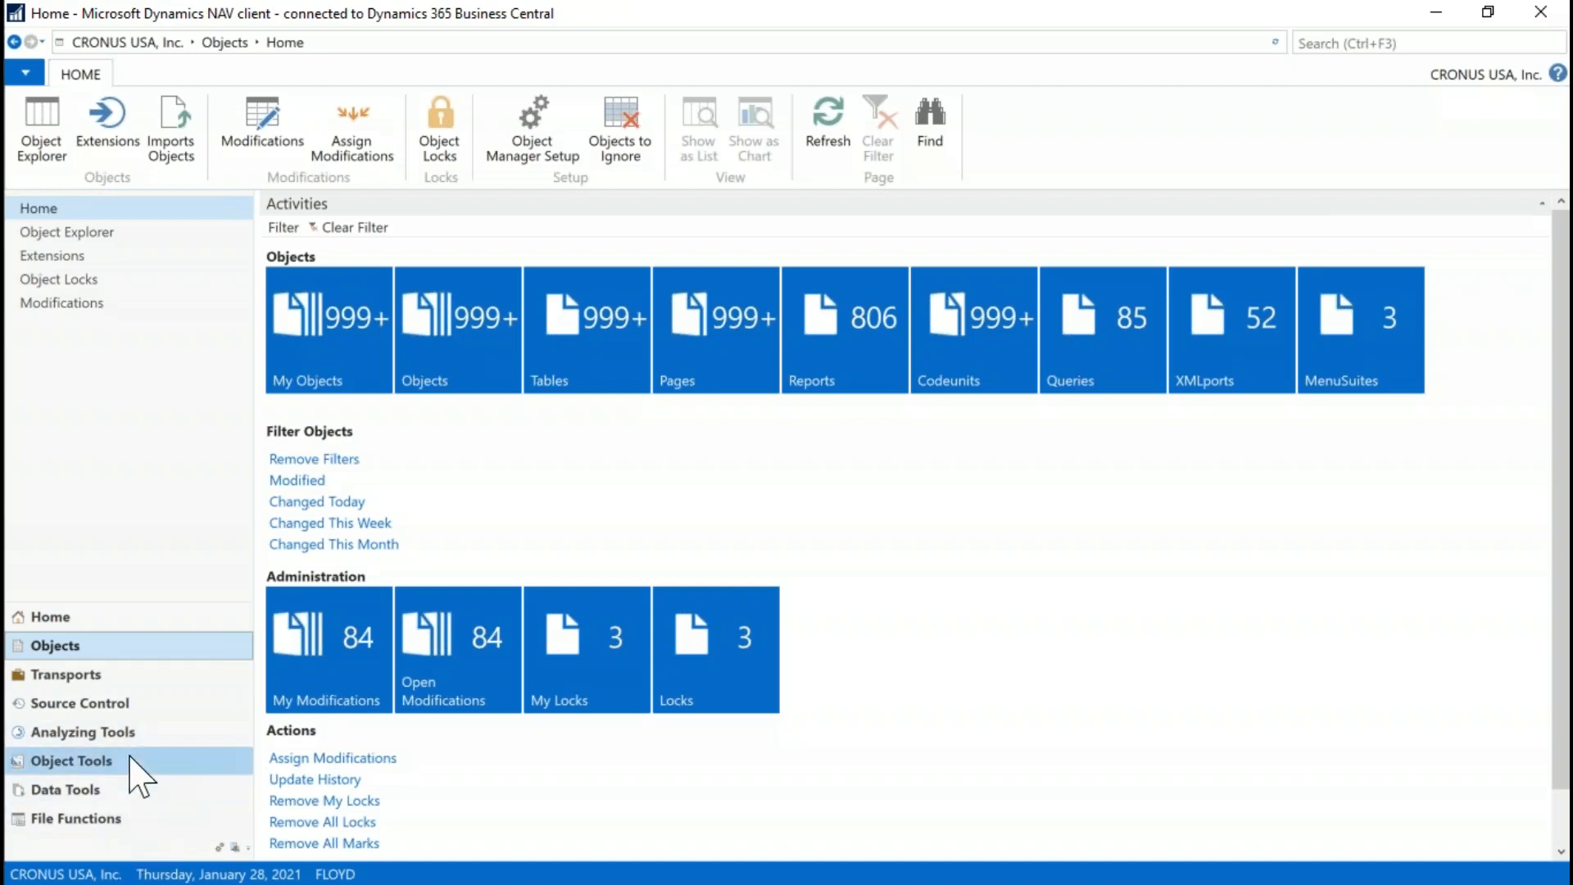
{"action": "left_click_drag", "start_coordinate": [133, 604], "coordinate": [137, 505]}
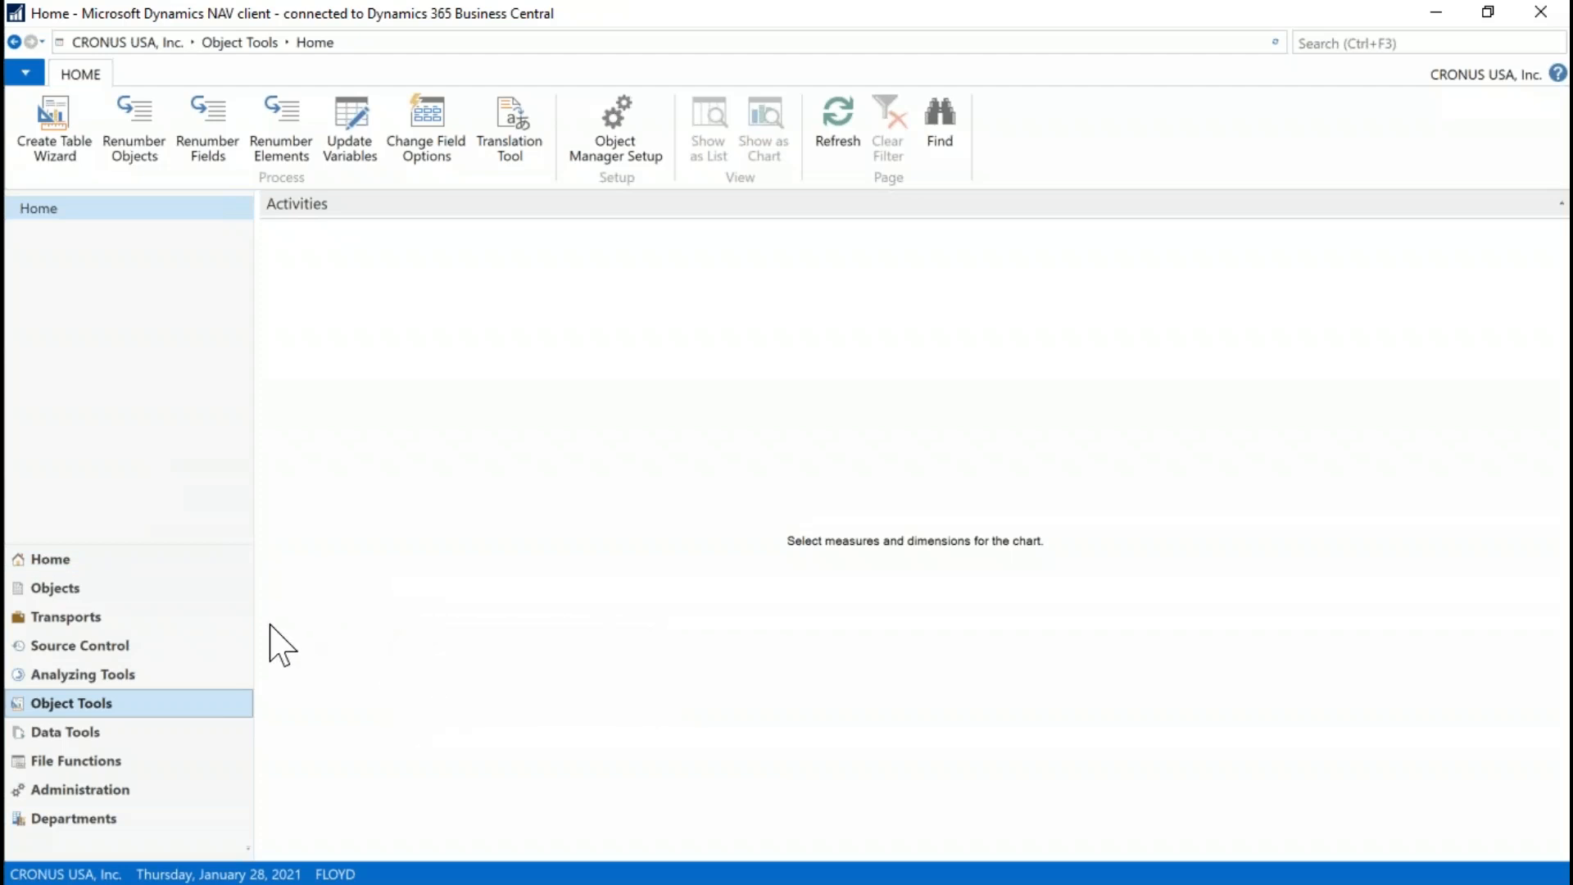
Step: Open the Action Worksheet from the Data Tools area, review the available action types, and close the worksheet
{"action": "left_click", "coordinate": [185, 732]}
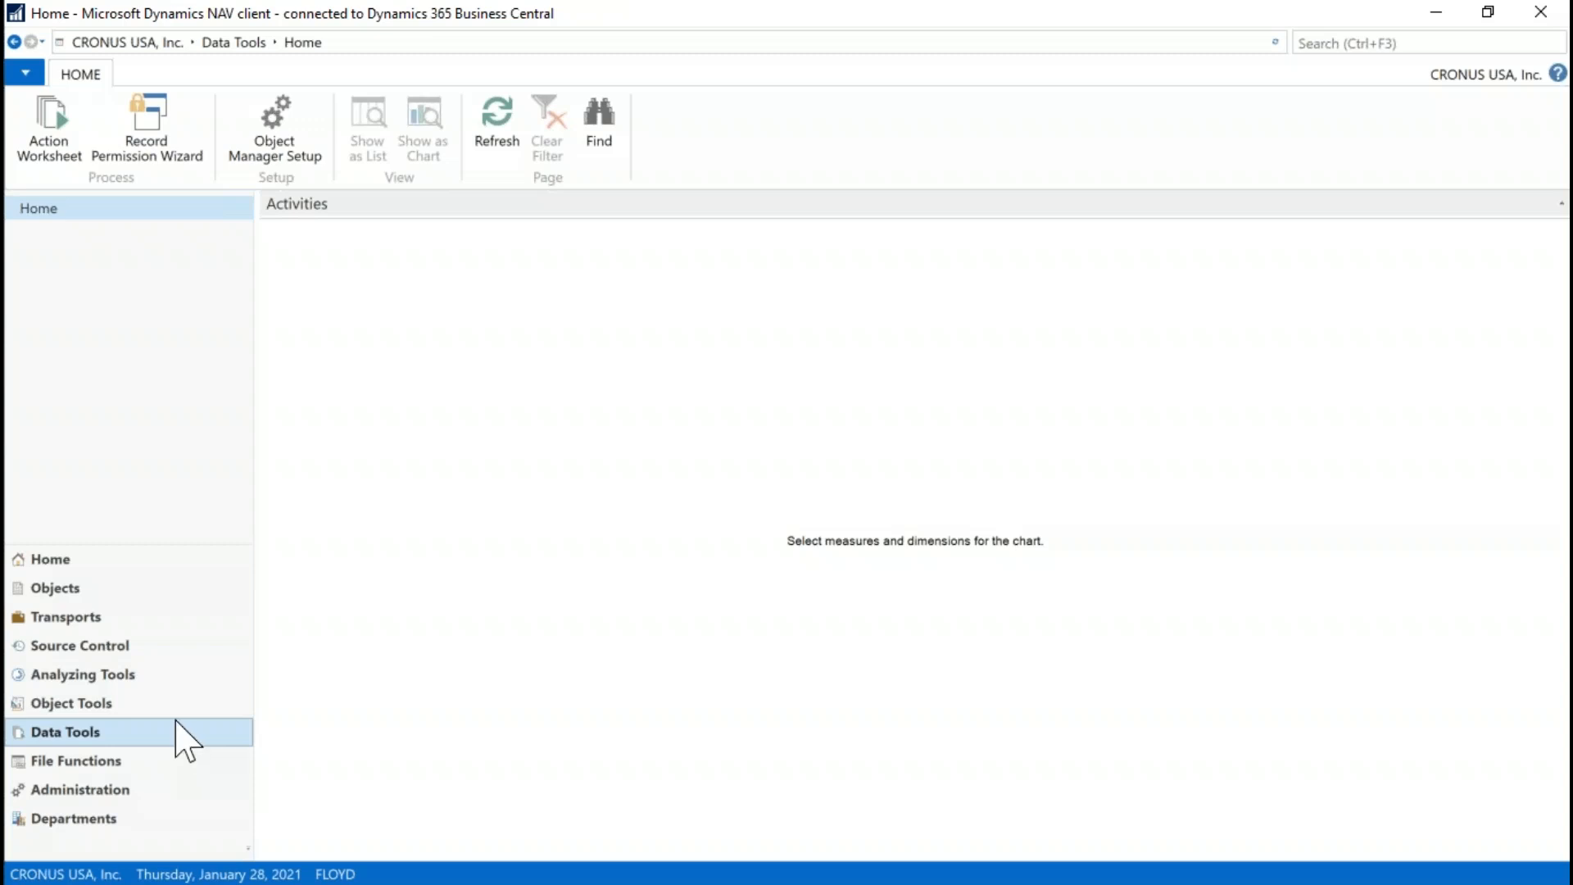
{"action": "left_click", "coordinate": [50, 147]}
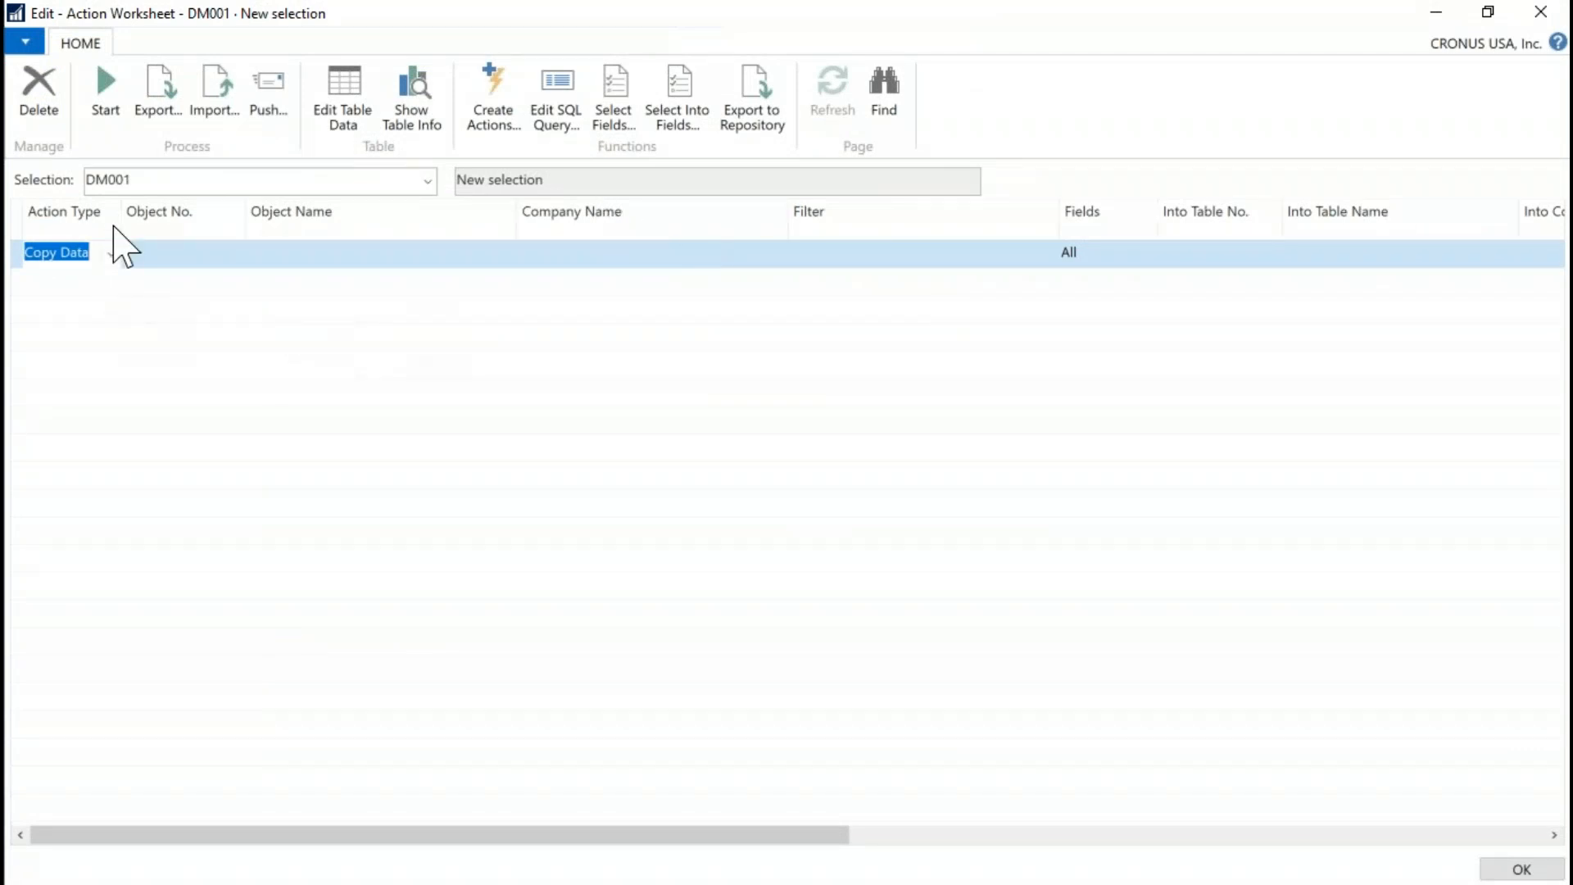
{"action": "left_click", "coordinate": [112, 253]}
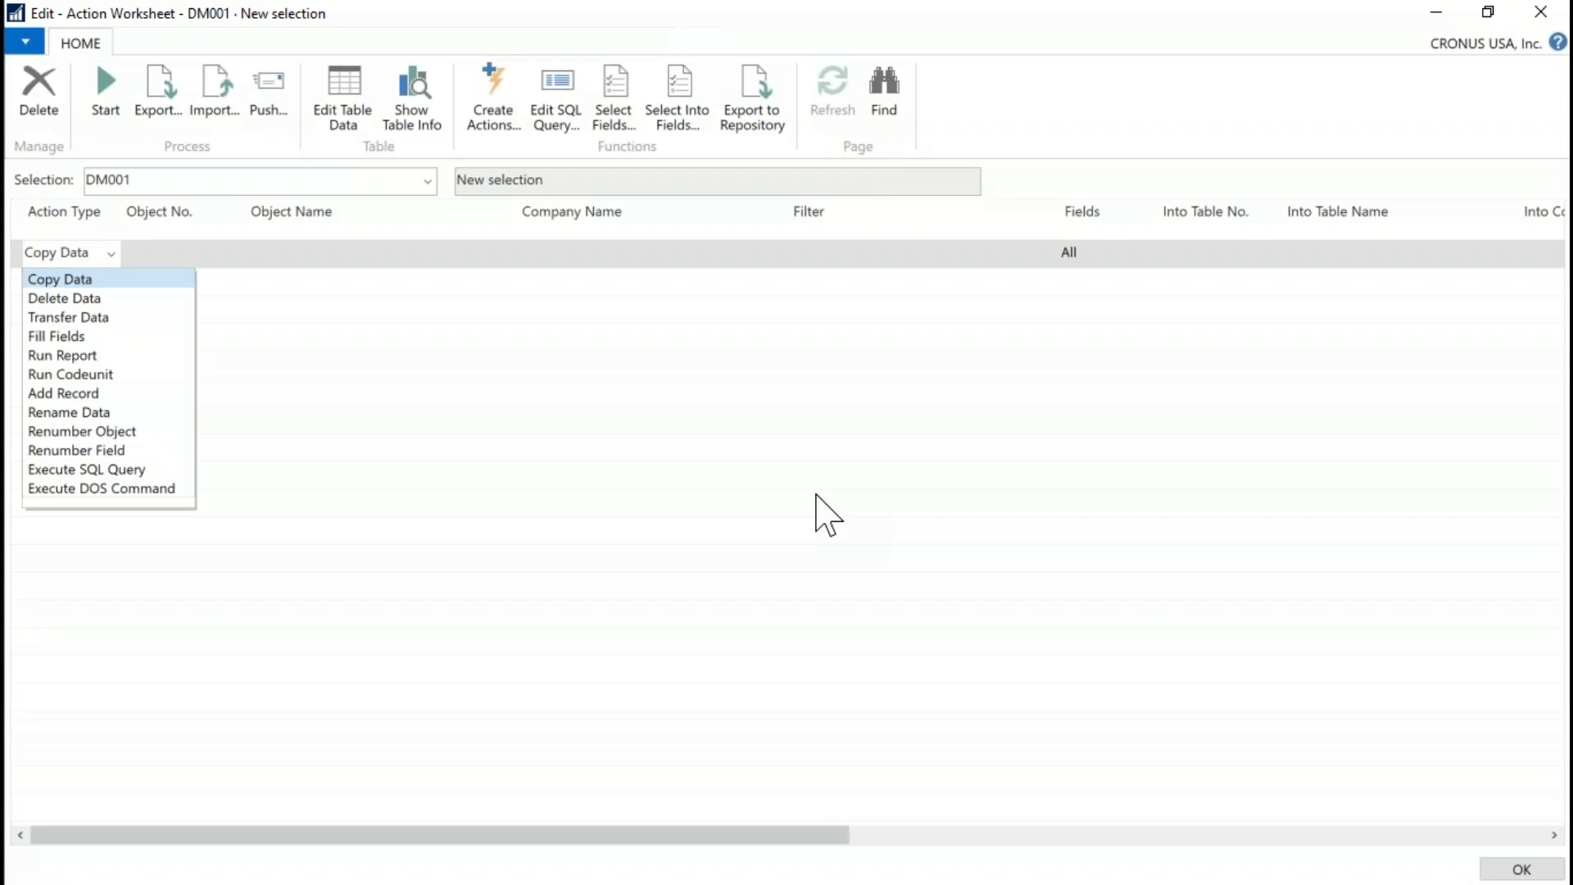
{"action": "left_click", "coordinate": [1534, 7]}
{"action": "left_click", "coordinate": [1564, 14]}
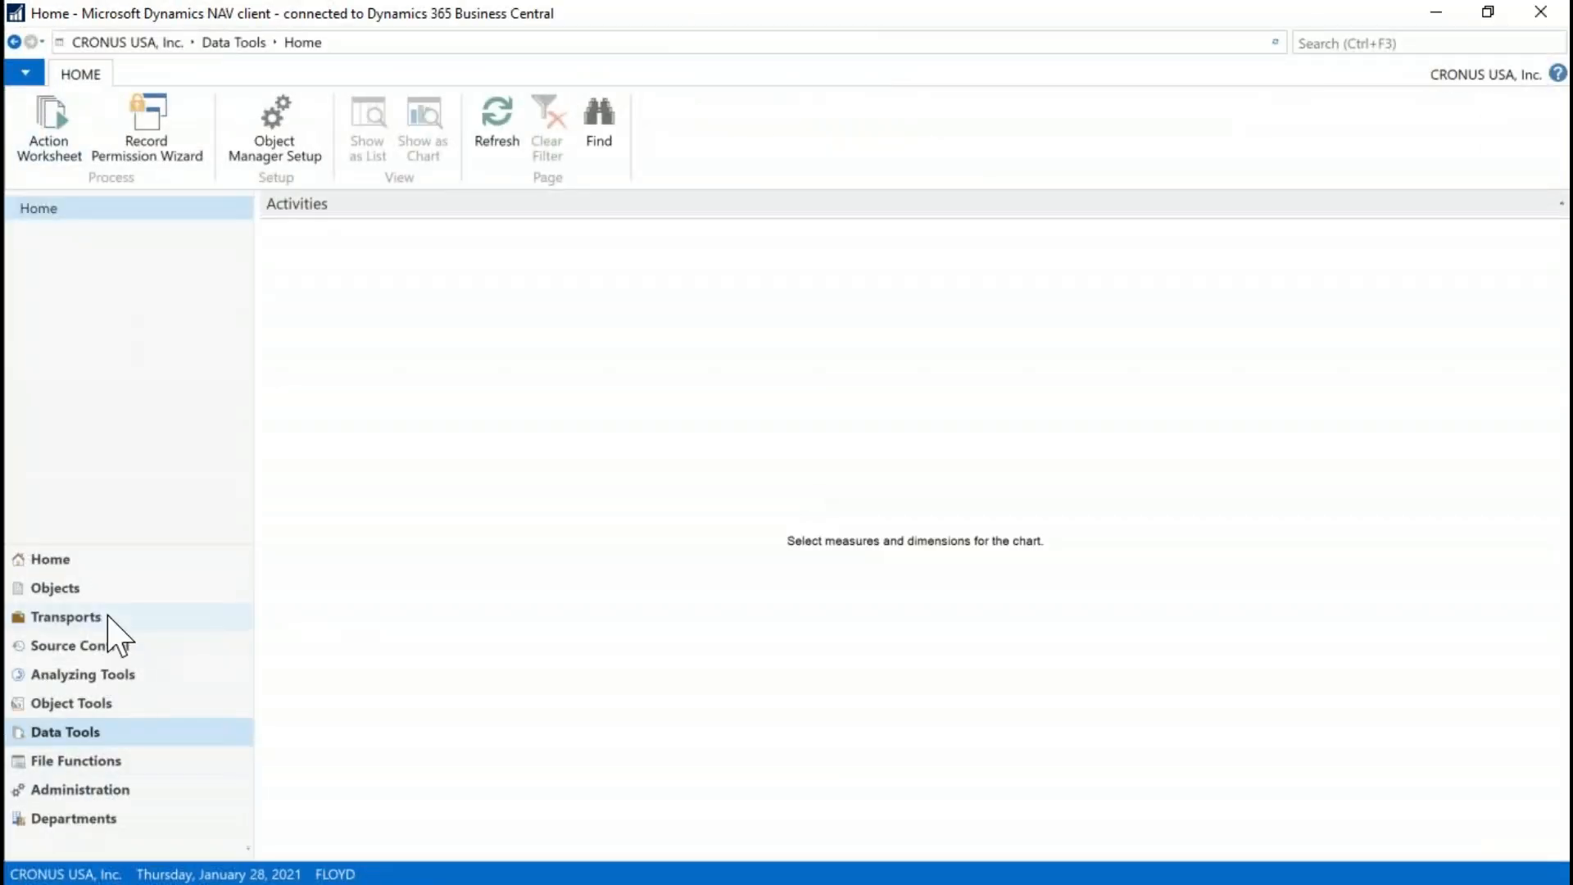
Step: Open the Projects list under Transports, view the project card of P0001, and close the card
{"action": "left_click", "coordinate": [107, 617]}
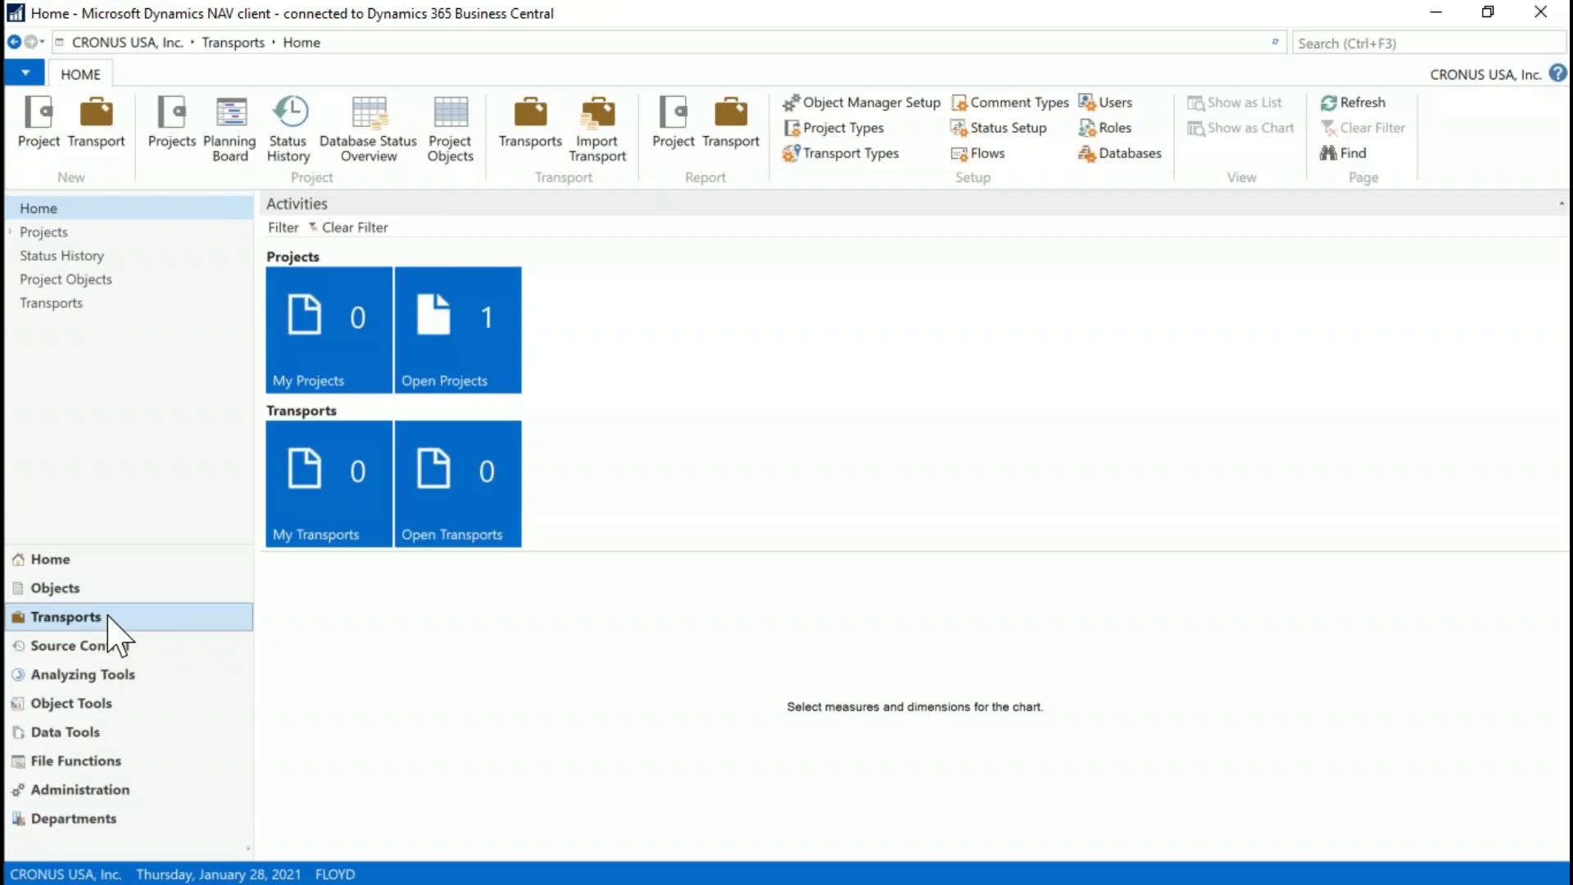
{"action": "left_click", "coordinate": [42, 233]}
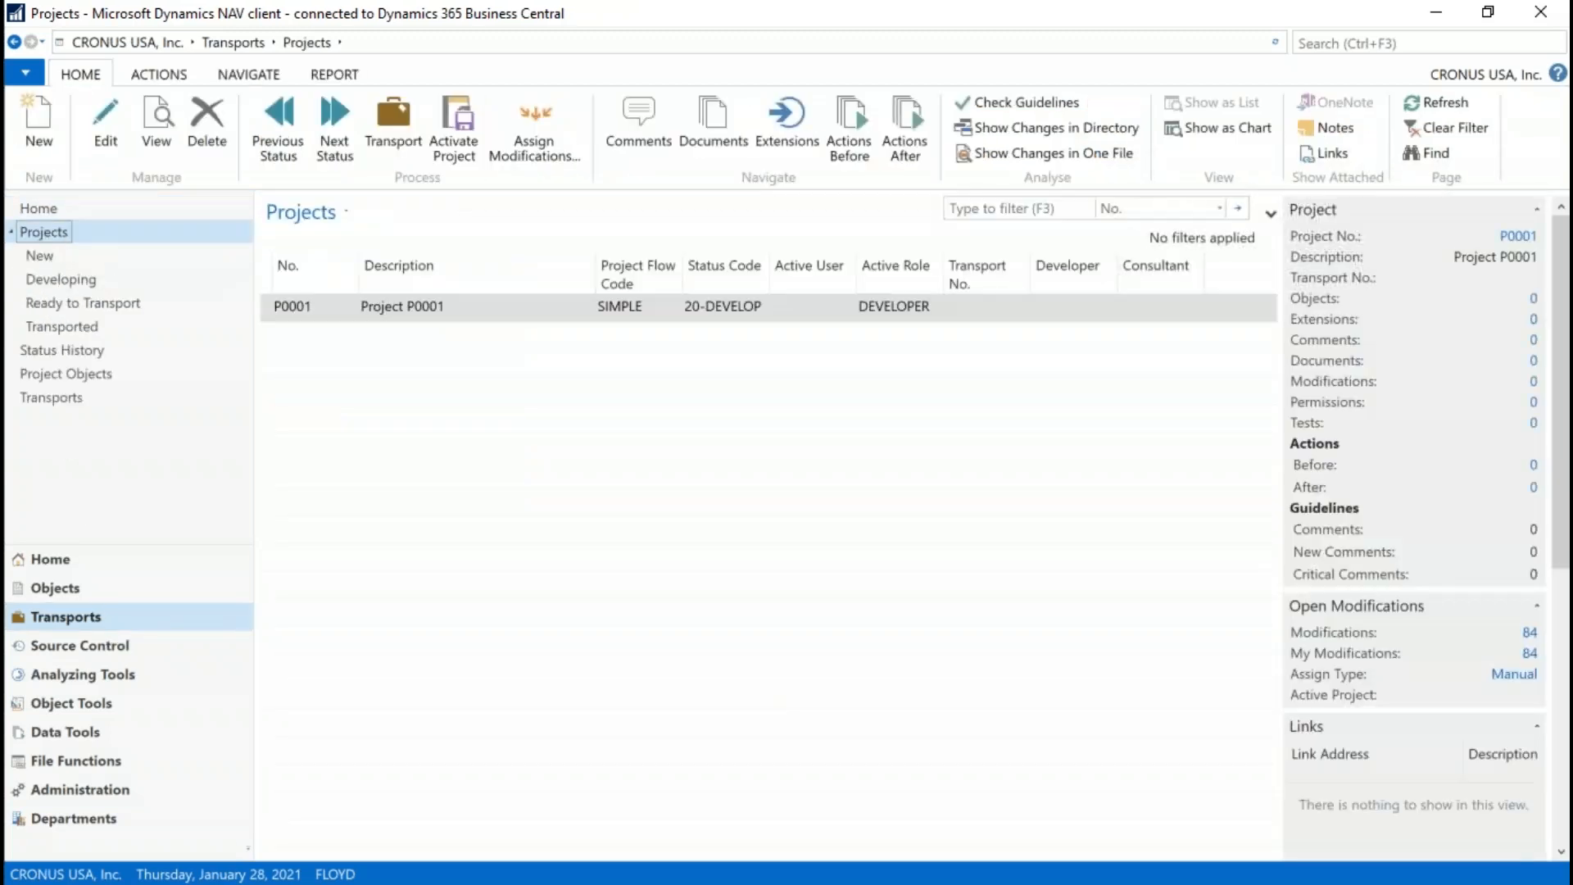
{"action": "left_click", "coordinate": [454, 304]}
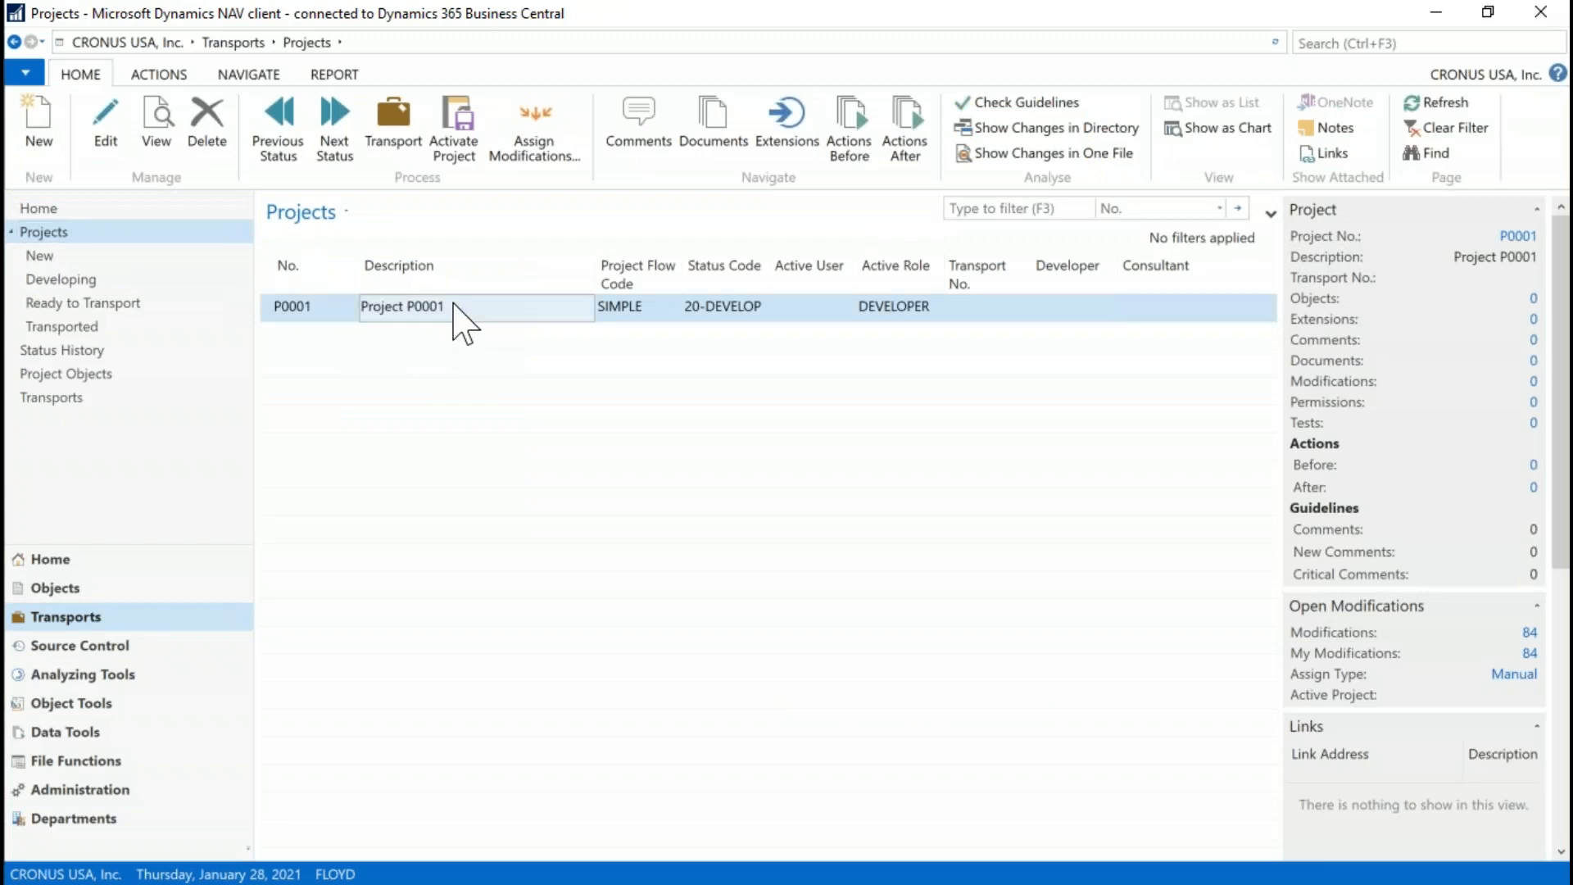
{"action": "key", "text": "alt+Tab"}
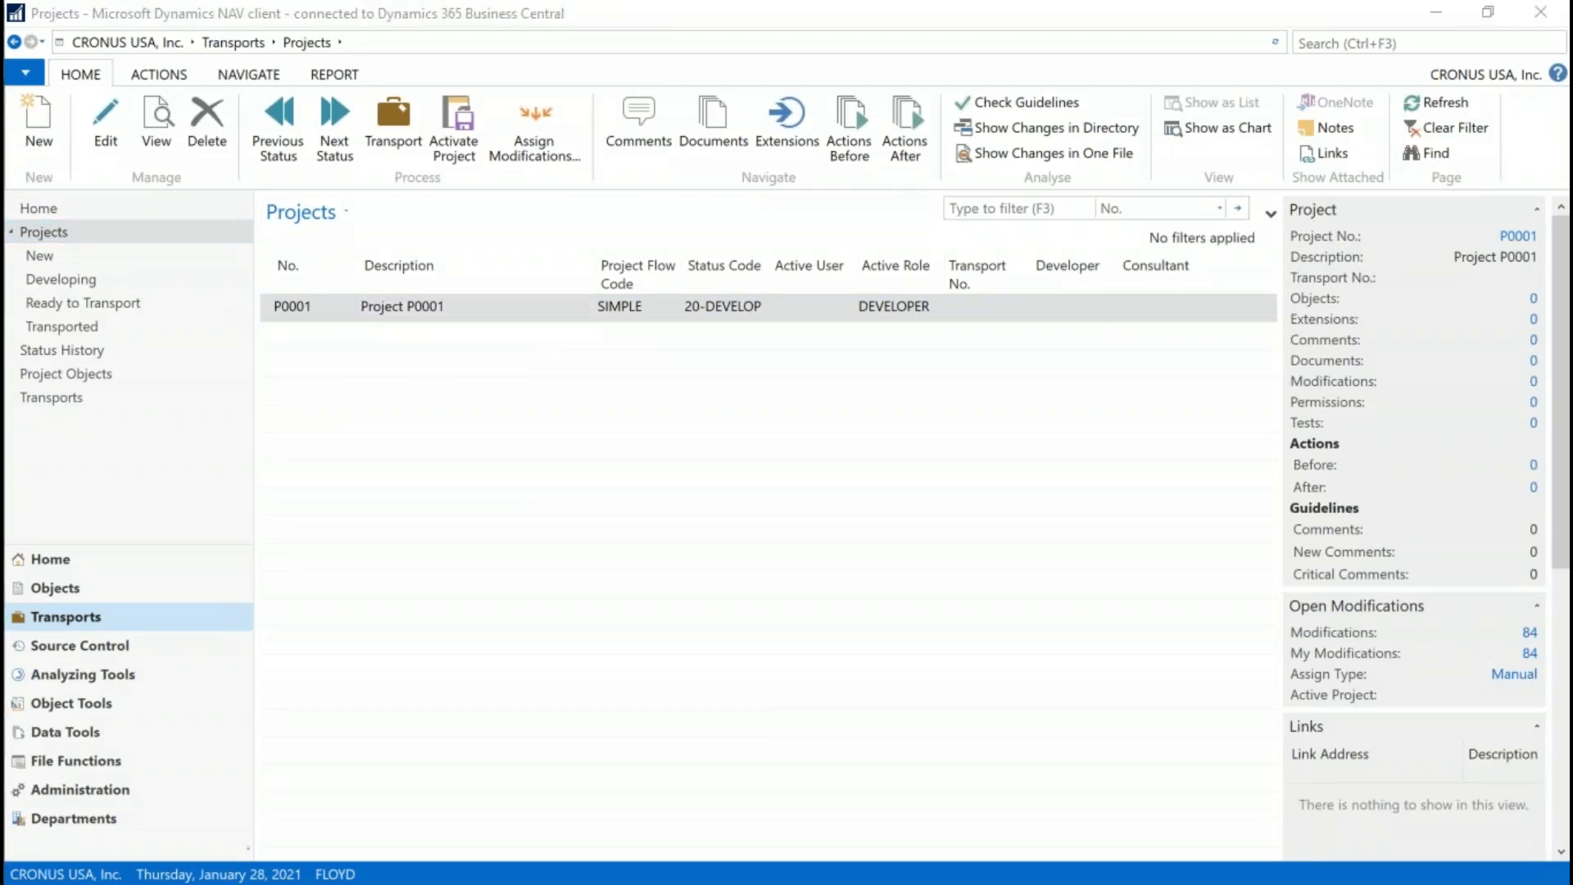
{"action": "left_click_drag", "start_coordinate": [393, 881], "coordinate": [555, 1]}
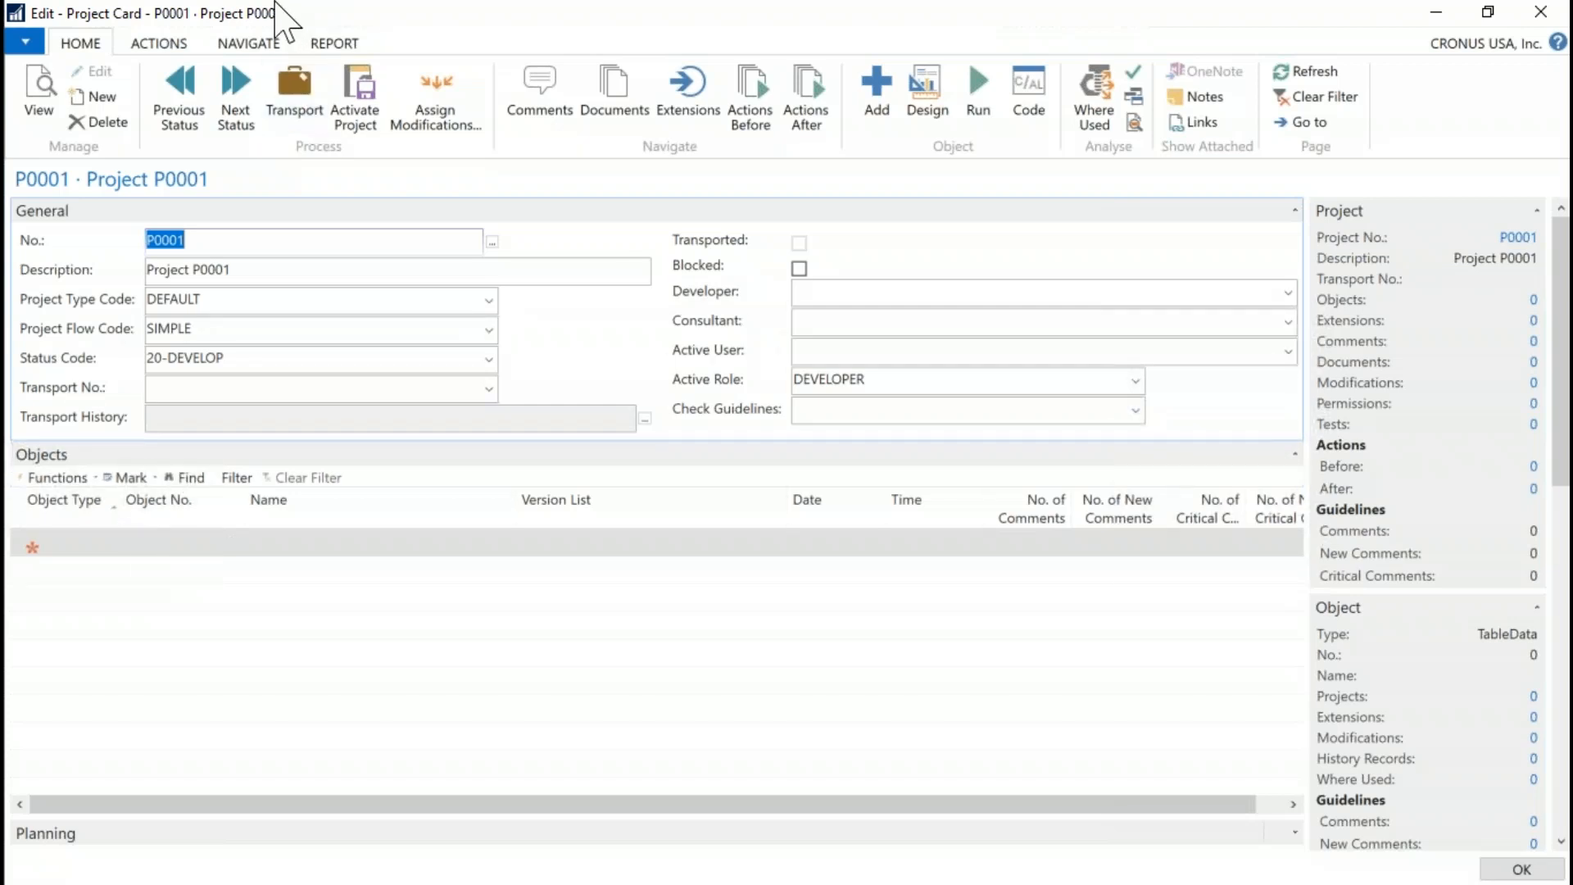
{"action": "left_click", "coordinate": [1542, 21]}
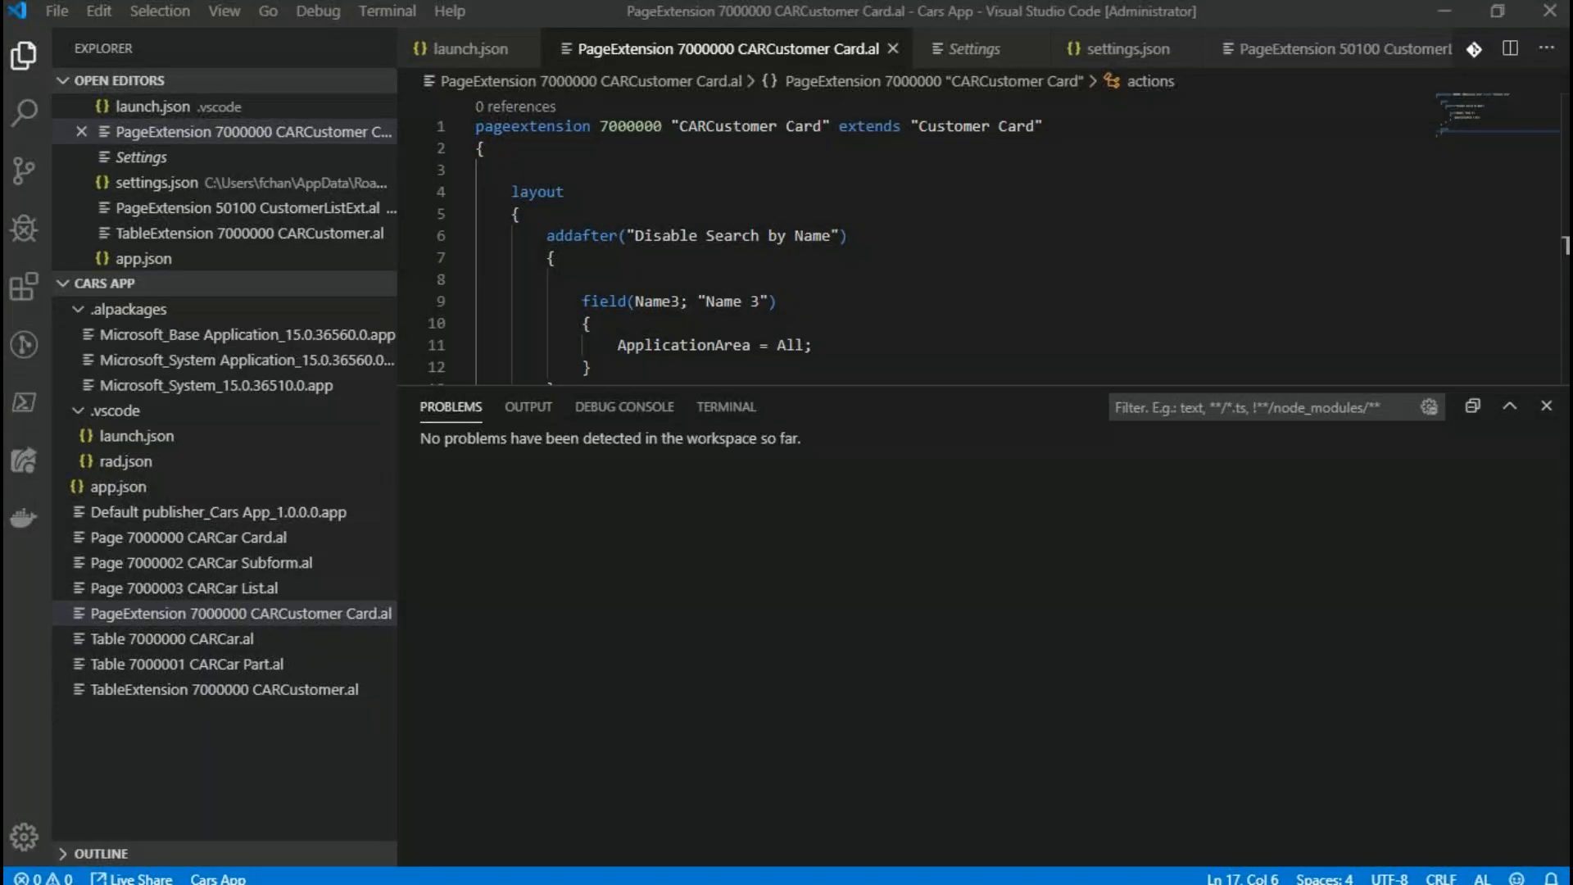
Step: Switch to File Explorer's Cars App folder, delete the compiled .app file and all .al files, and close the folder window
{"action": "left_click_drag", "start_coordinate": [1445, 883], "coordinate": [876, 203]}
{"action": "left_click", "coordinate": [997, 200]}
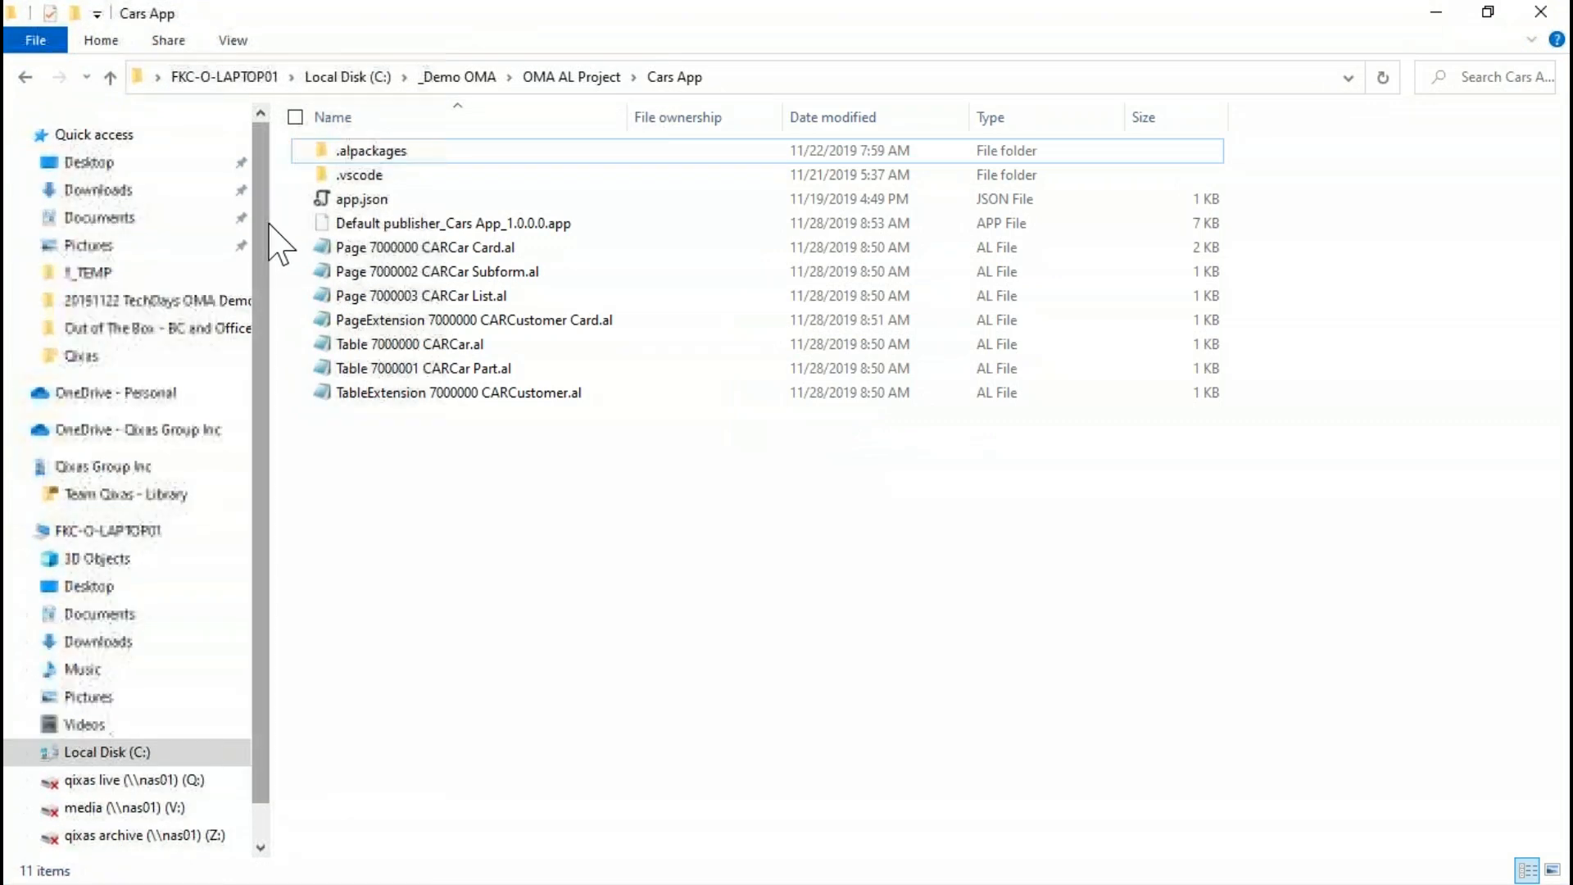
{"action": "left_click_drag", "start_coordinate": [271, 223], "coordinate": [17, 263]}
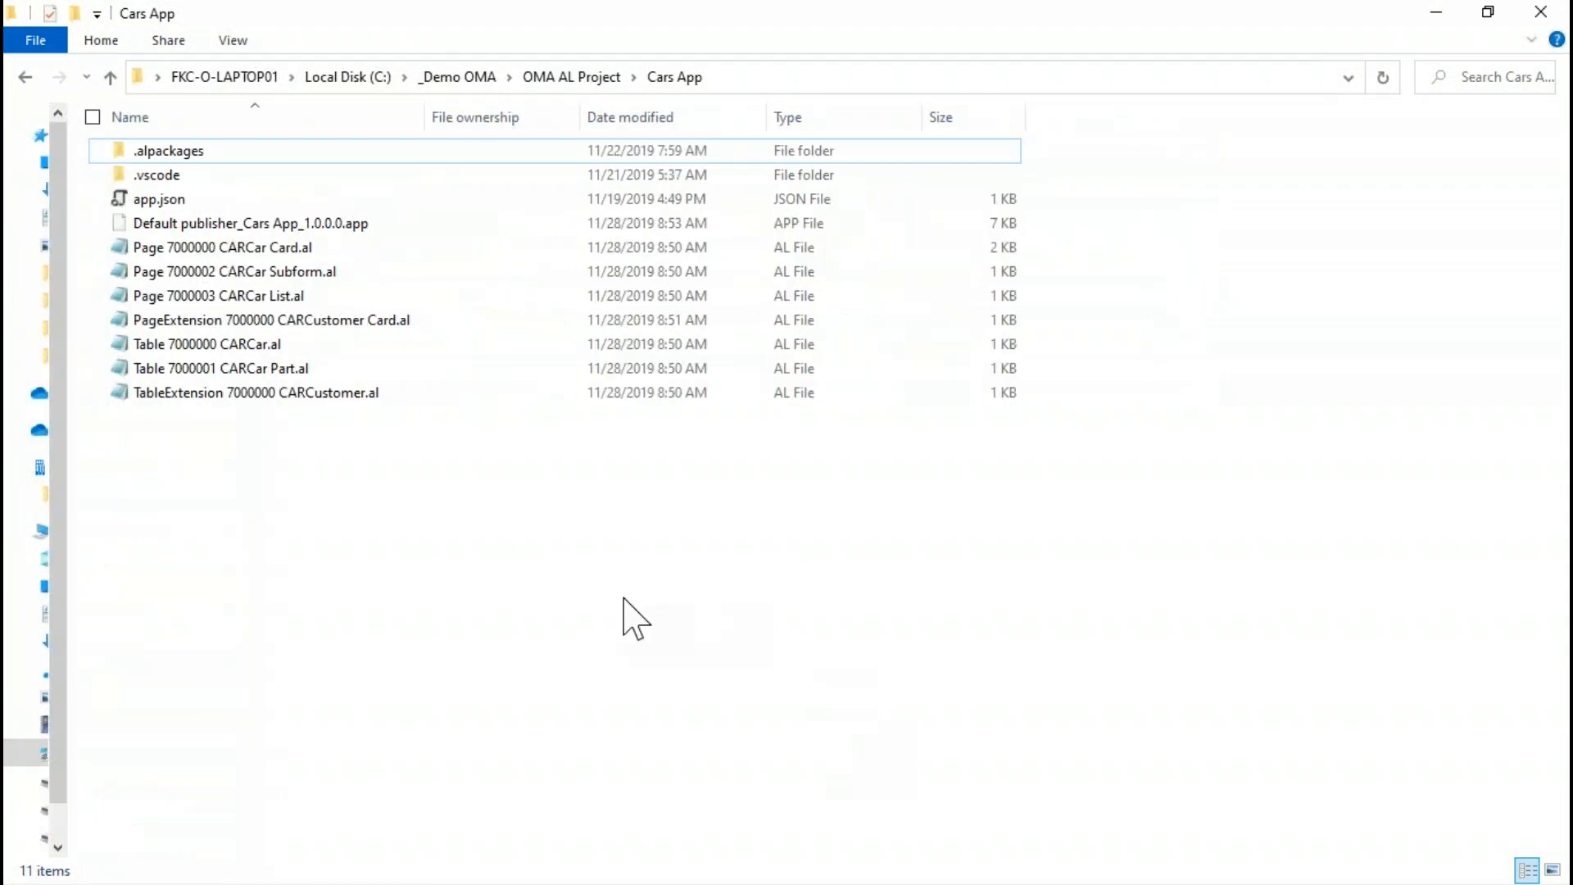
{"action": "left_click_drag", "start_coordinate": [661, 494], "coordinate": [222, 229]}
{"action": "right_click", "coordinate": [383, 336]}
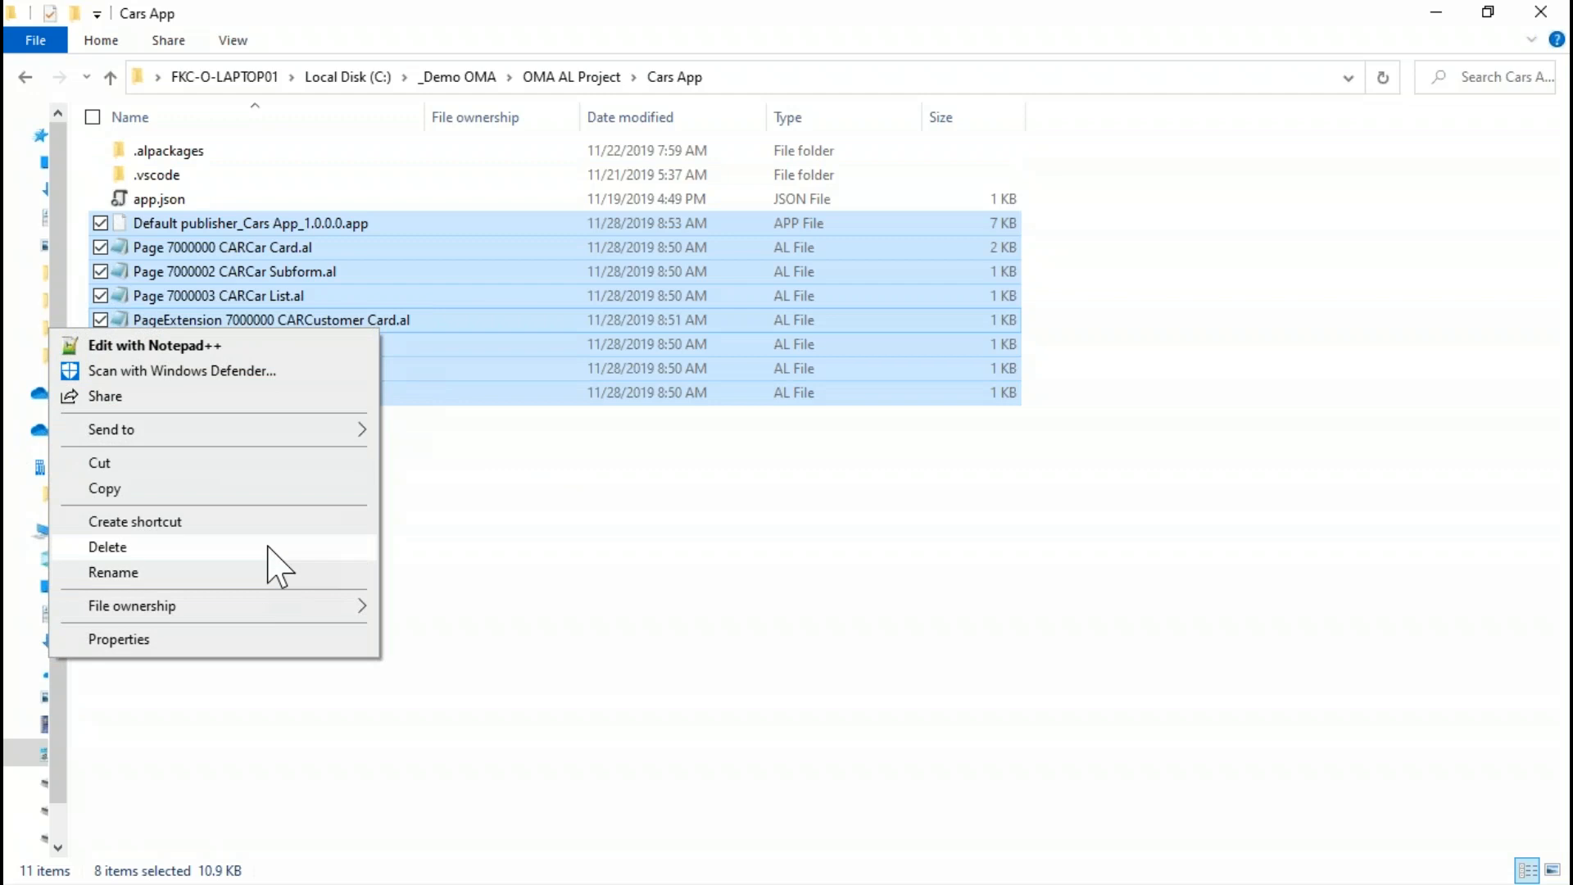
{"action": "left_click", "coordinate": [107, 546]}
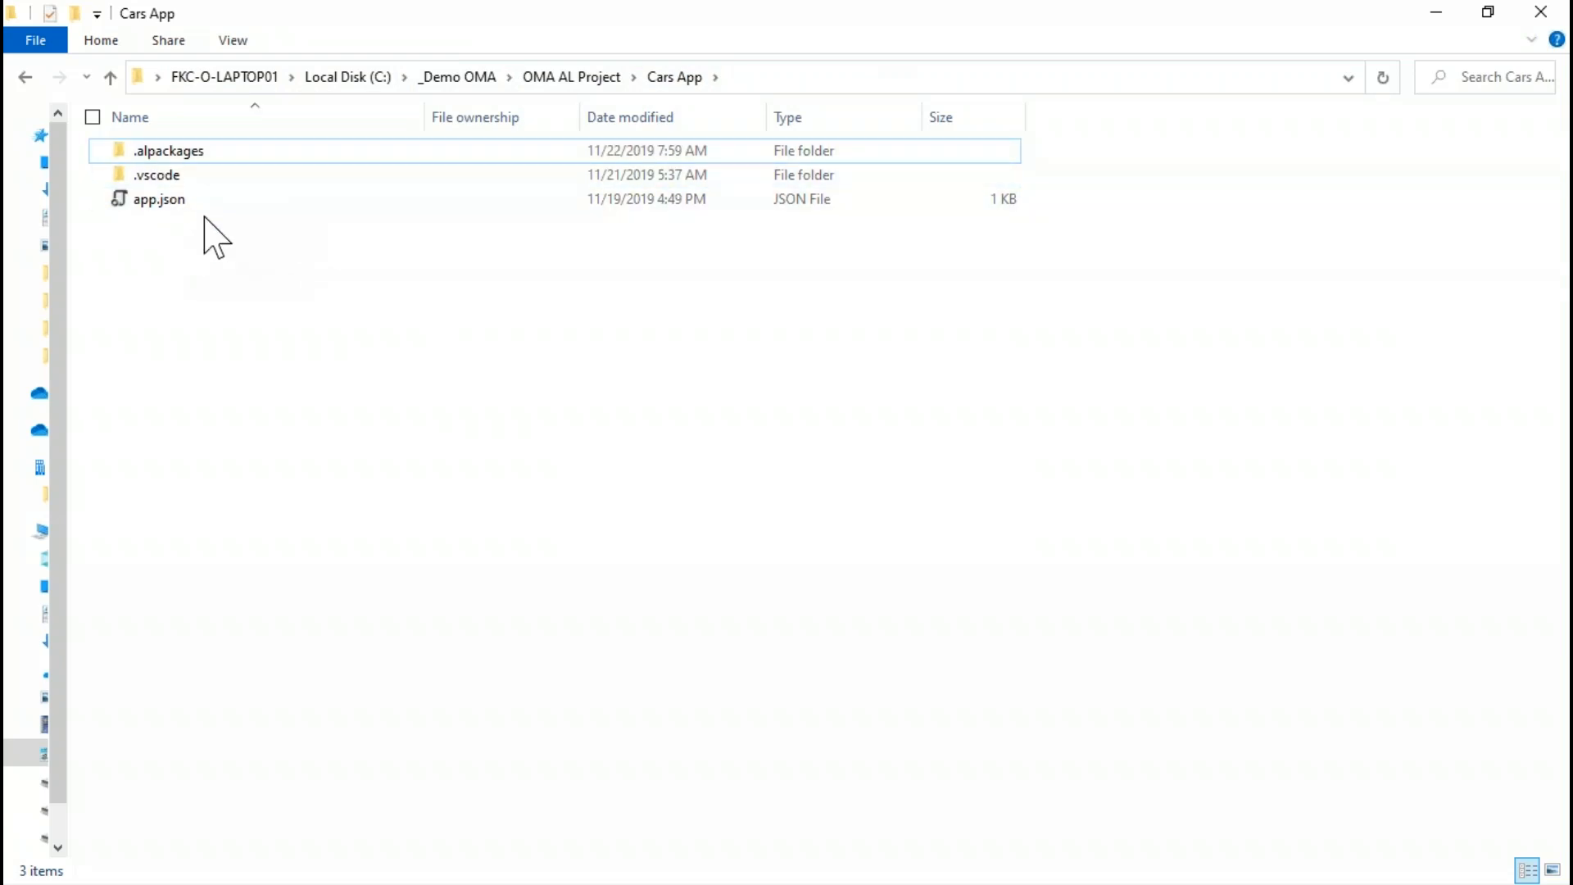
{"action": "left_click_drag", "start_coordinate": [360, 21], "coordinate": [913, 471]}
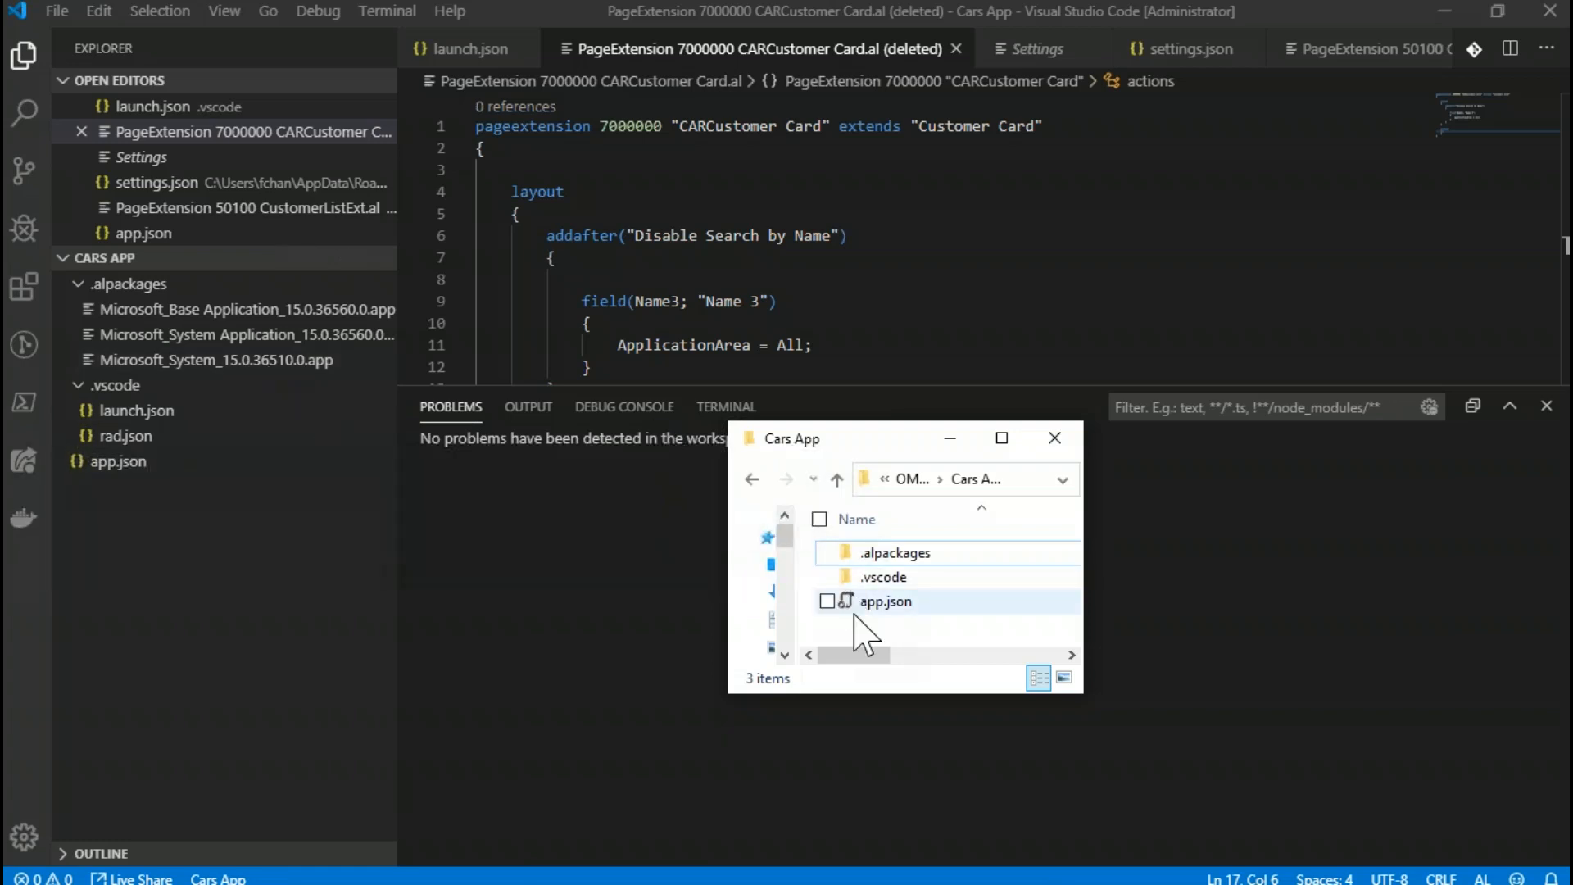
{"action": "left_click", "coordinate": [1053, 439]}
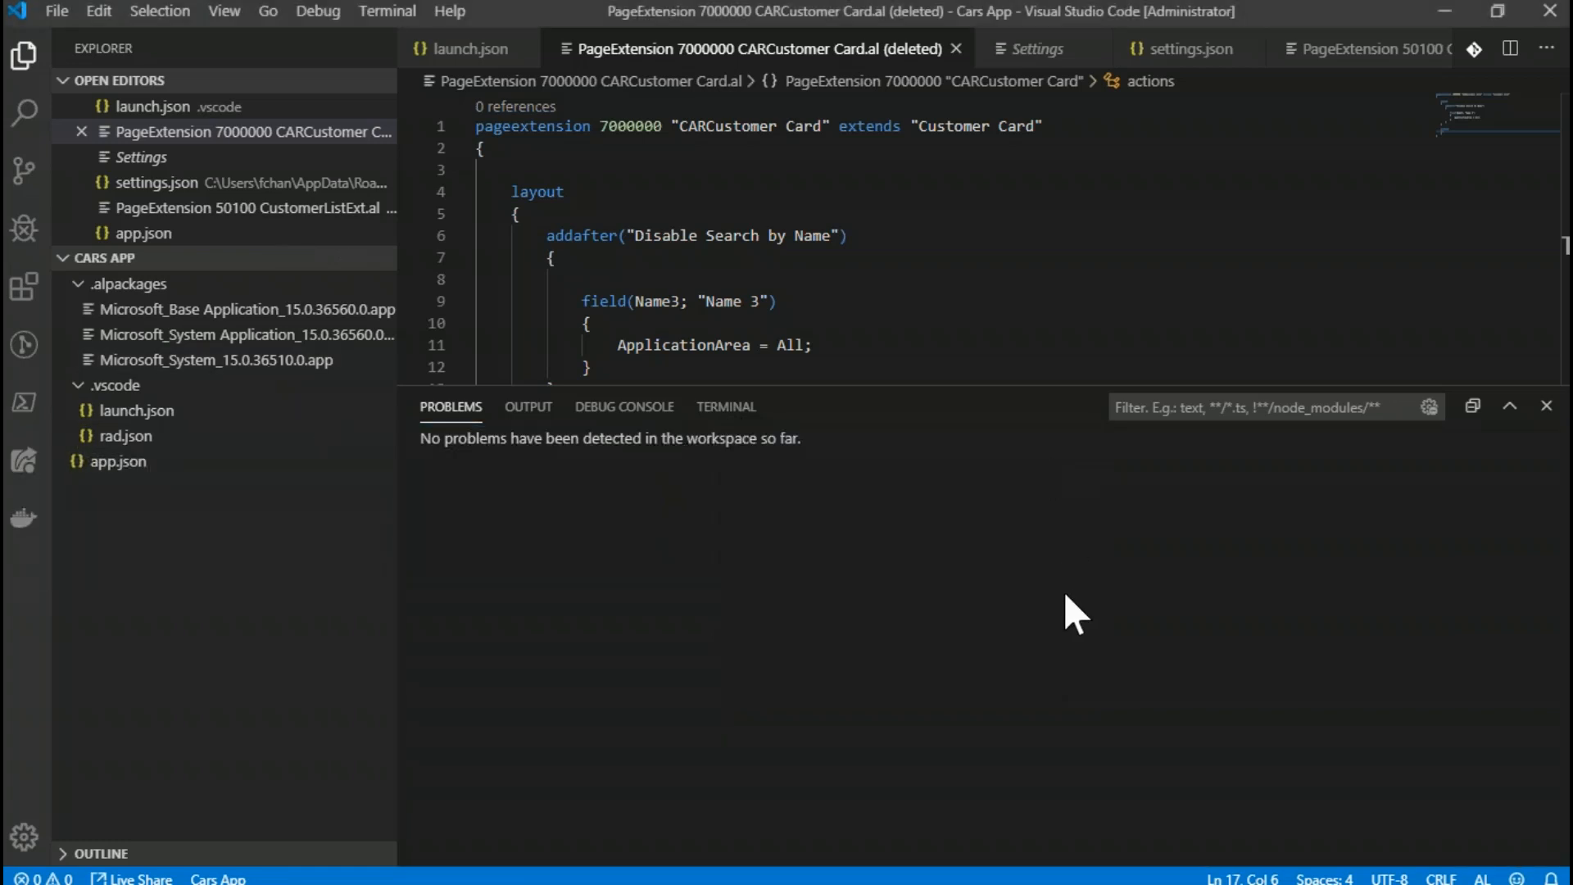
Step: Open the Cars App project's app.json in Visual Studio Code and read its dependencies, ID range, runtime and general app properties
{"action": "left_click", "coordinate": [93, 464]}
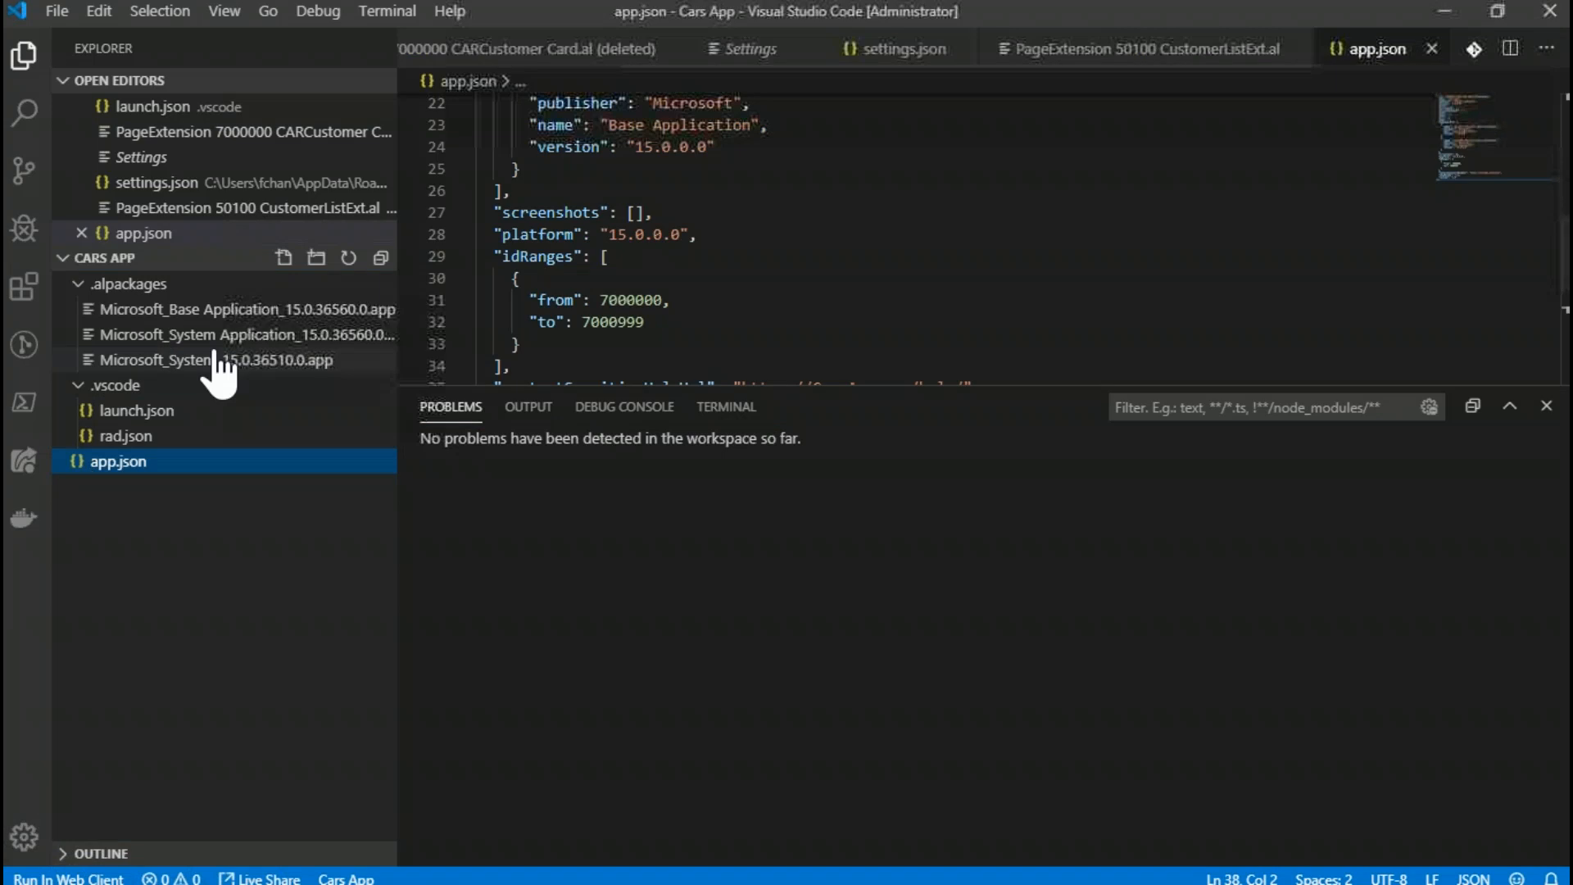
{"action": "left_click", "coordinate": [843, 174]}
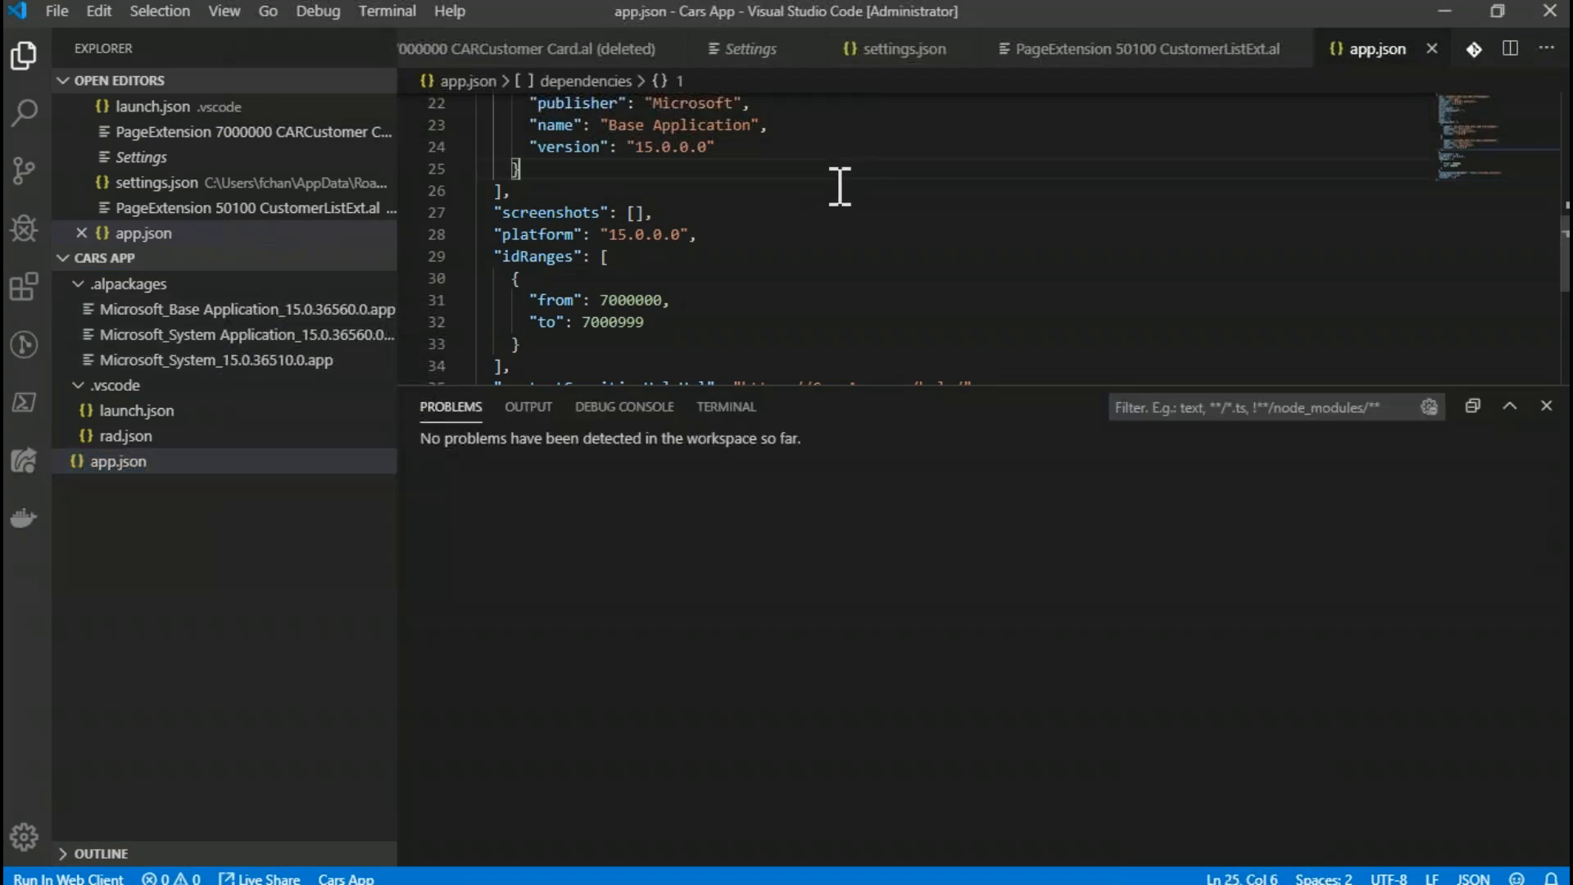
{"action": "scroll", "coordinate": [839, 186], "scroll_direction": "up", "scroll_amount": 1}
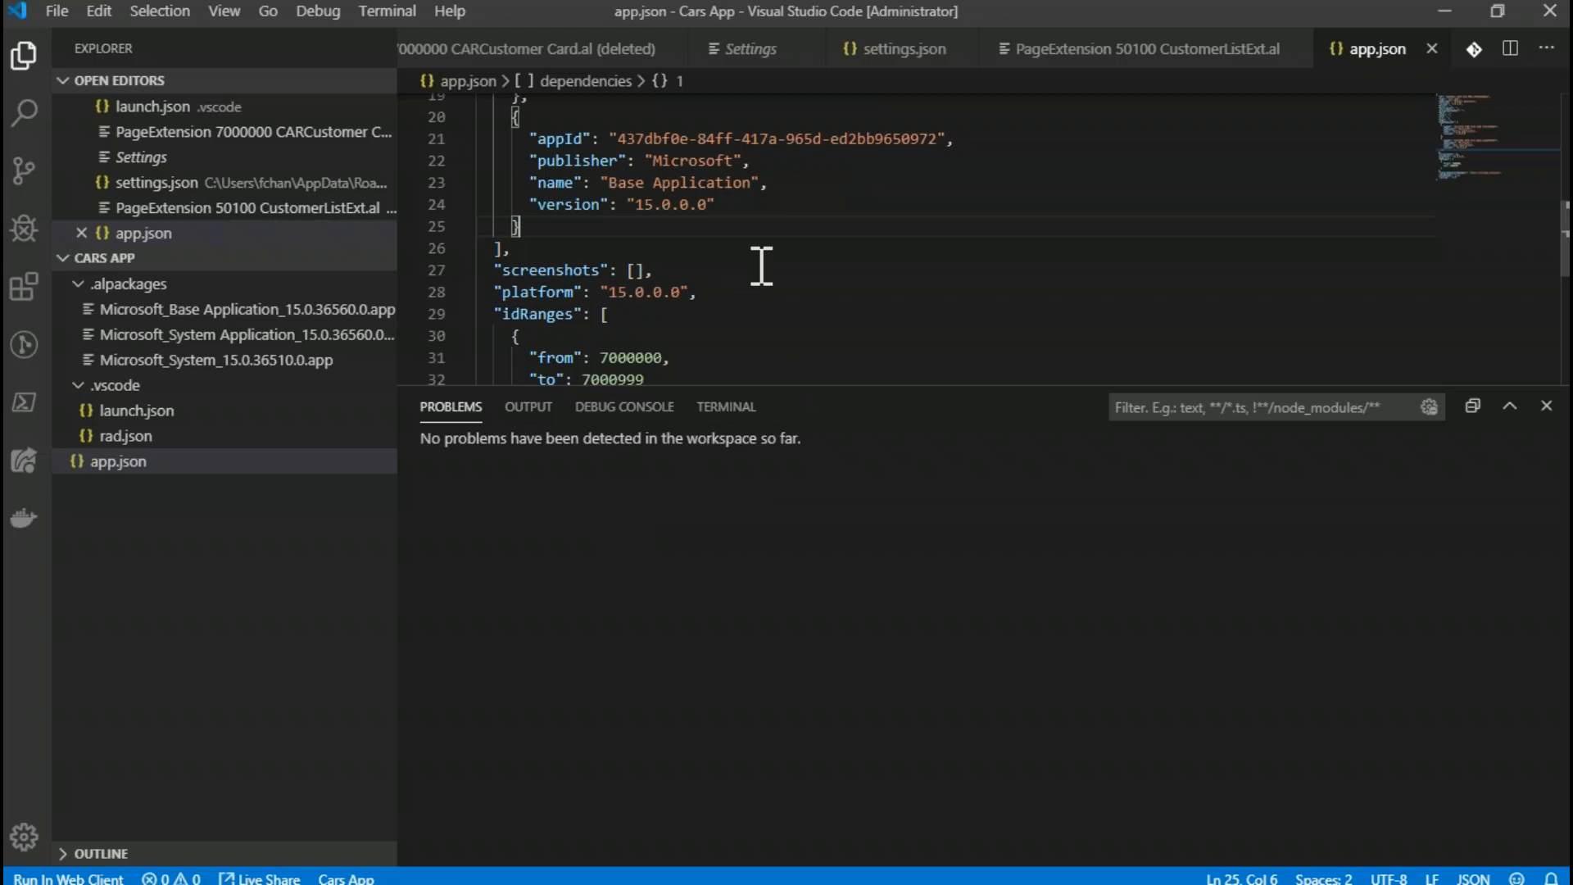
{"action": "left_click", "coordinate": [749, 512]}
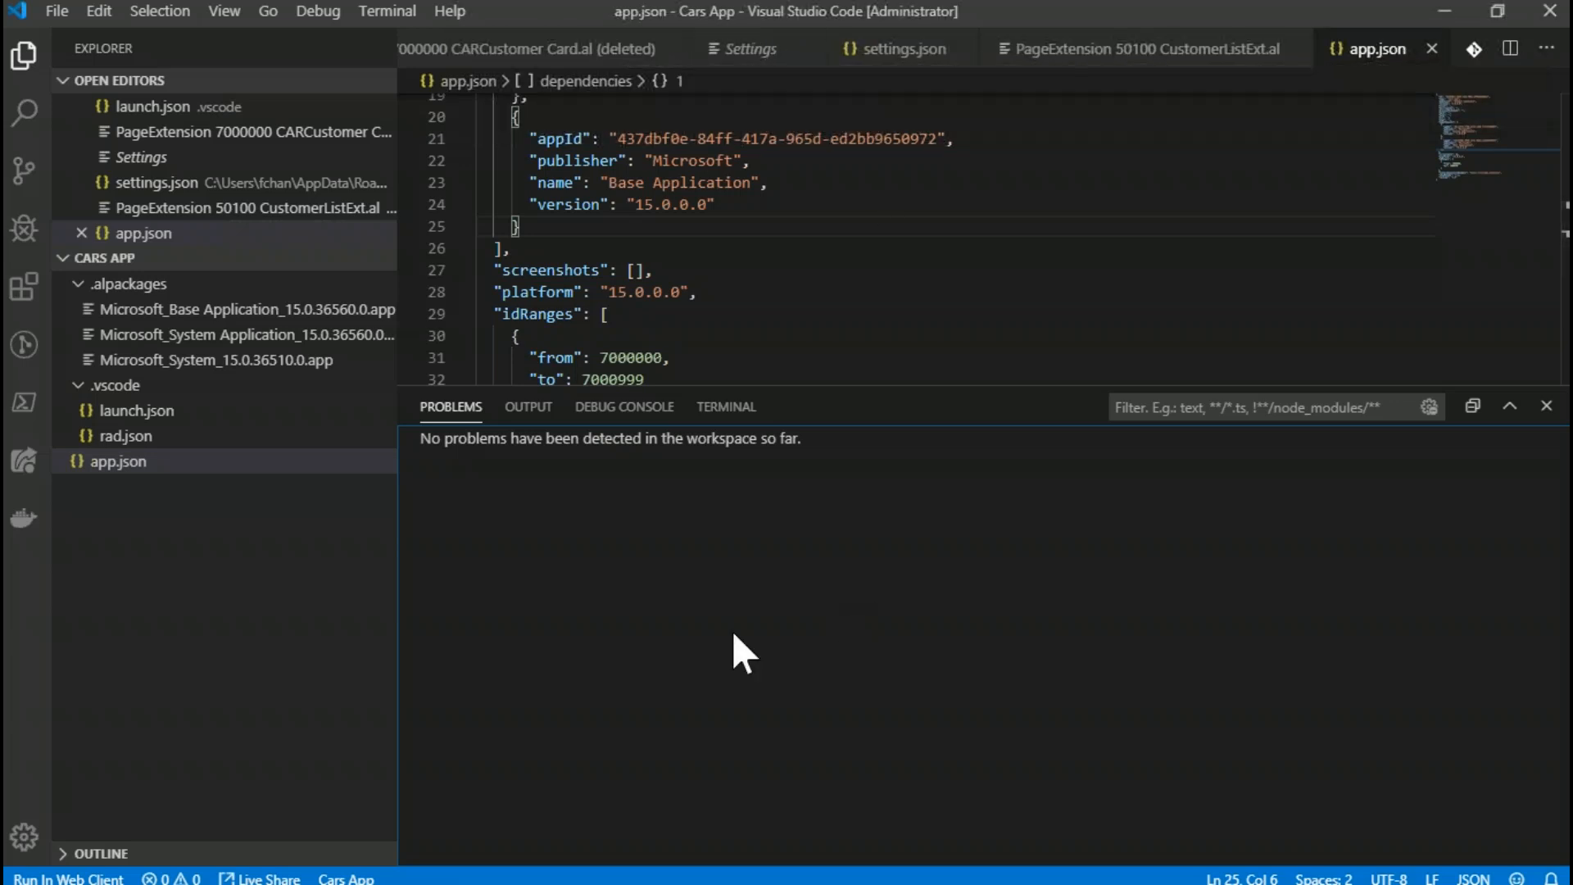
{"action": "left_click", "coordinate": [775, 162]}
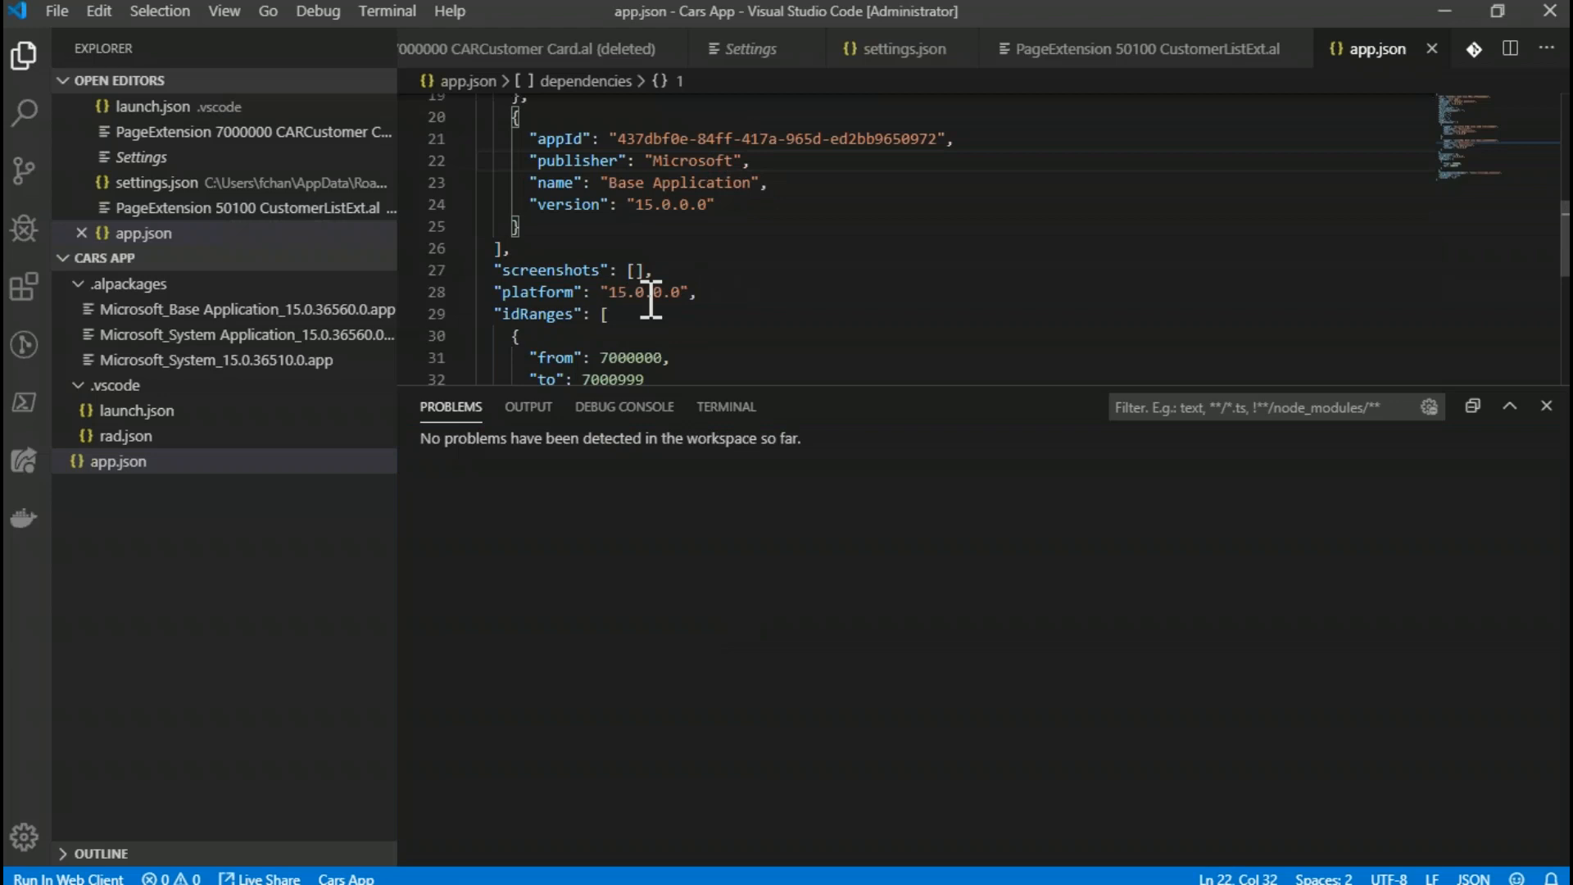
{"action": "scroll", "coordinate": [692, 315], "scroll_direction": "down", "scroll_amount": 1}
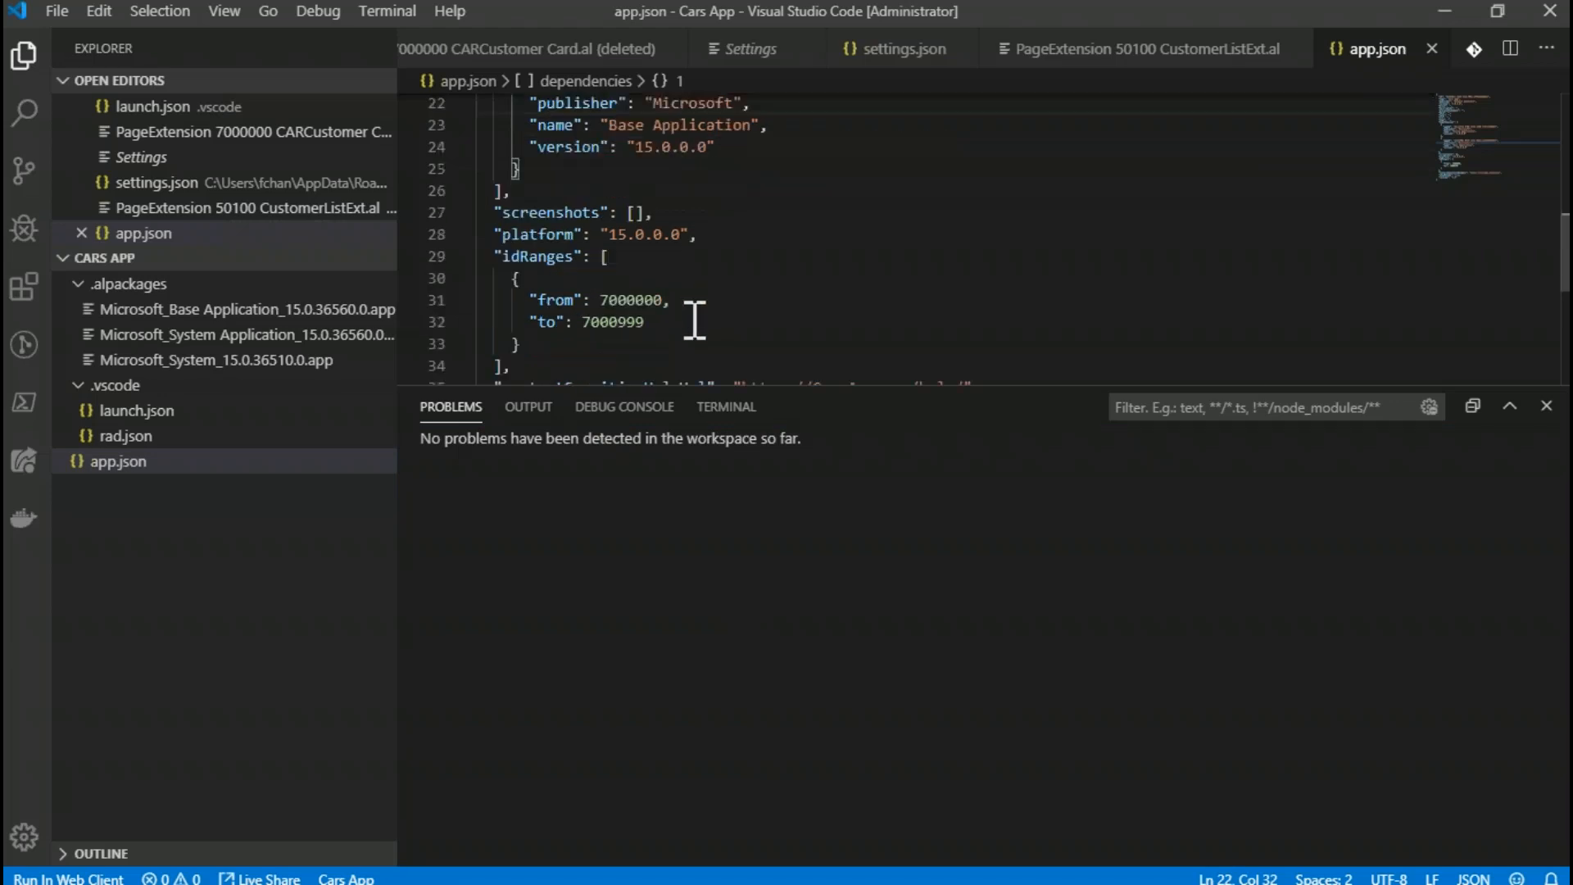
{"action": "scroll", "coordinate": [738, 279], "scroll_direction": "down", "scroll_amount": 2}
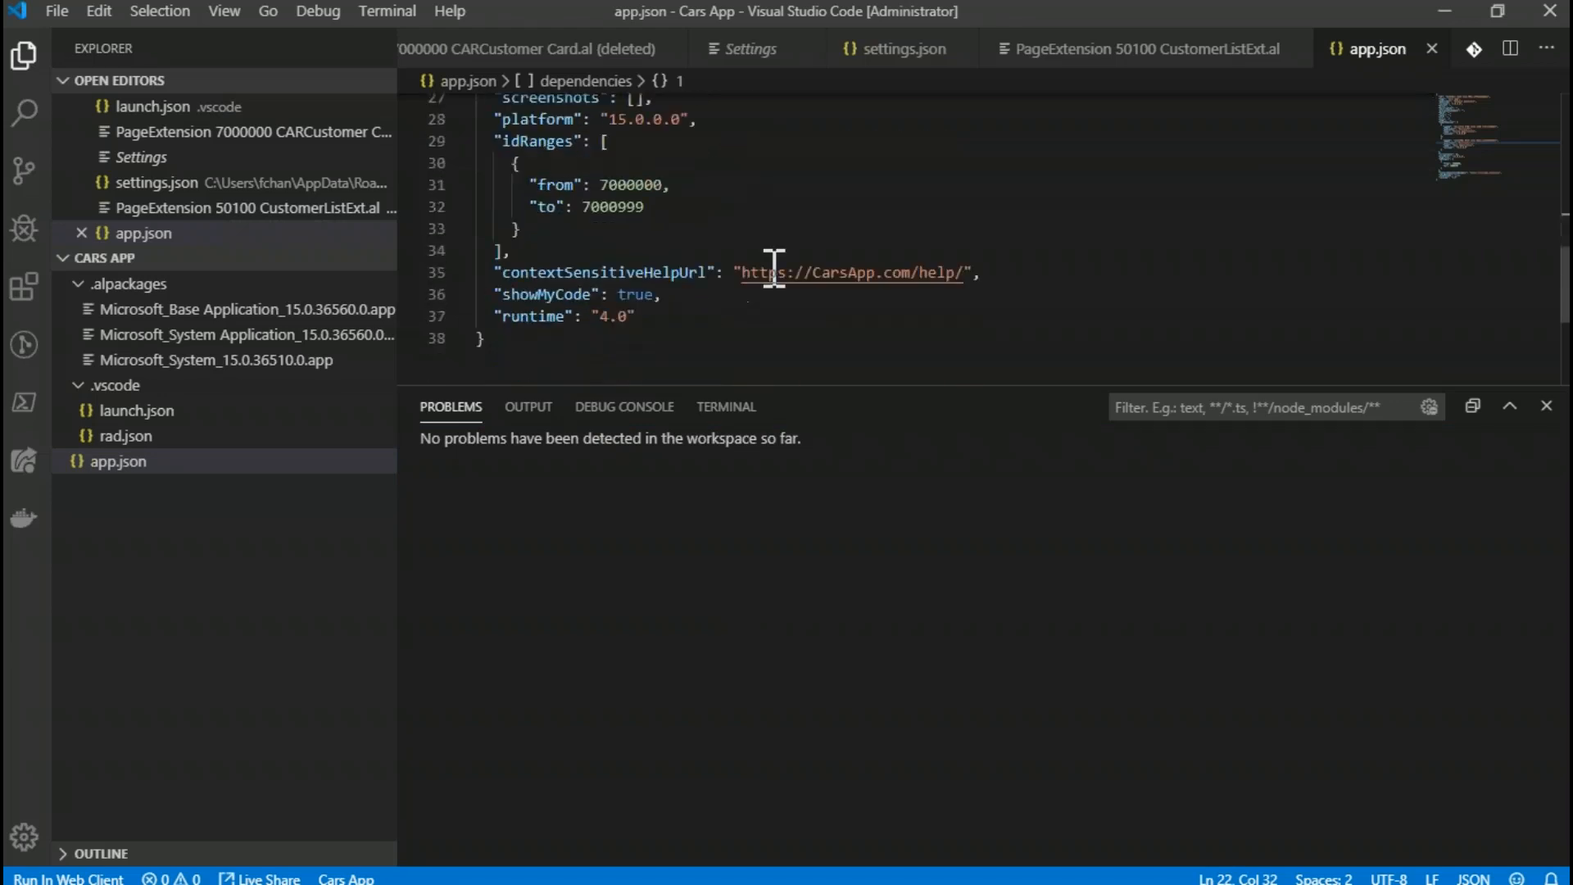
{"action": "scroll", "coordinate": [1147, 282], "scroll_direction": "up", "scroll_amount": 8}
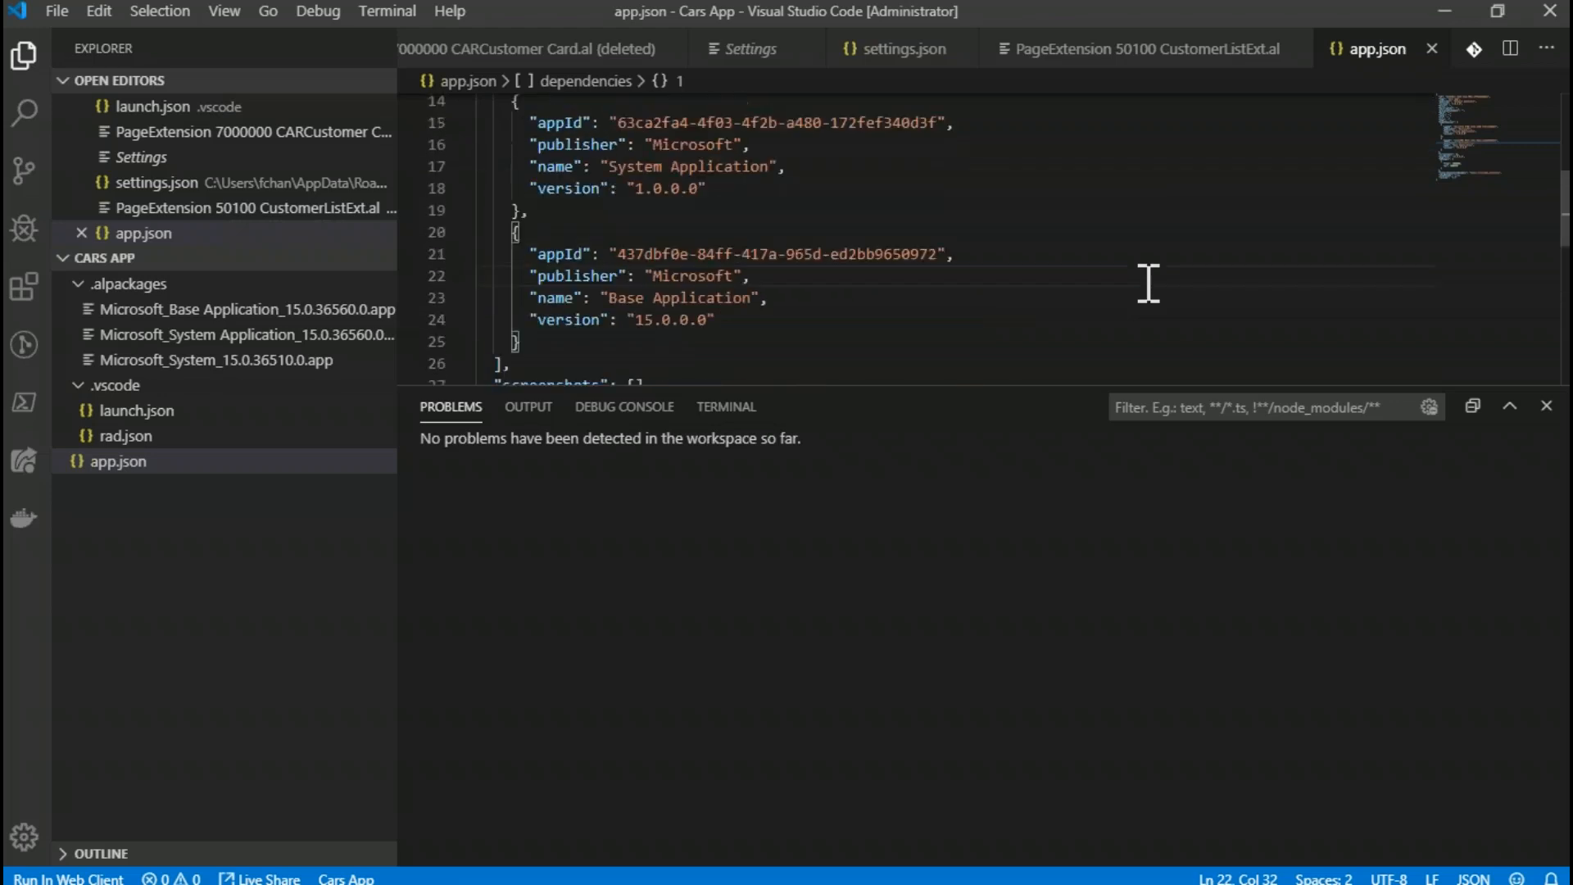
{"action": "scroll", "coordinate": [1147, 283], "scroll_direction": "up", "scroll_amount": 1}
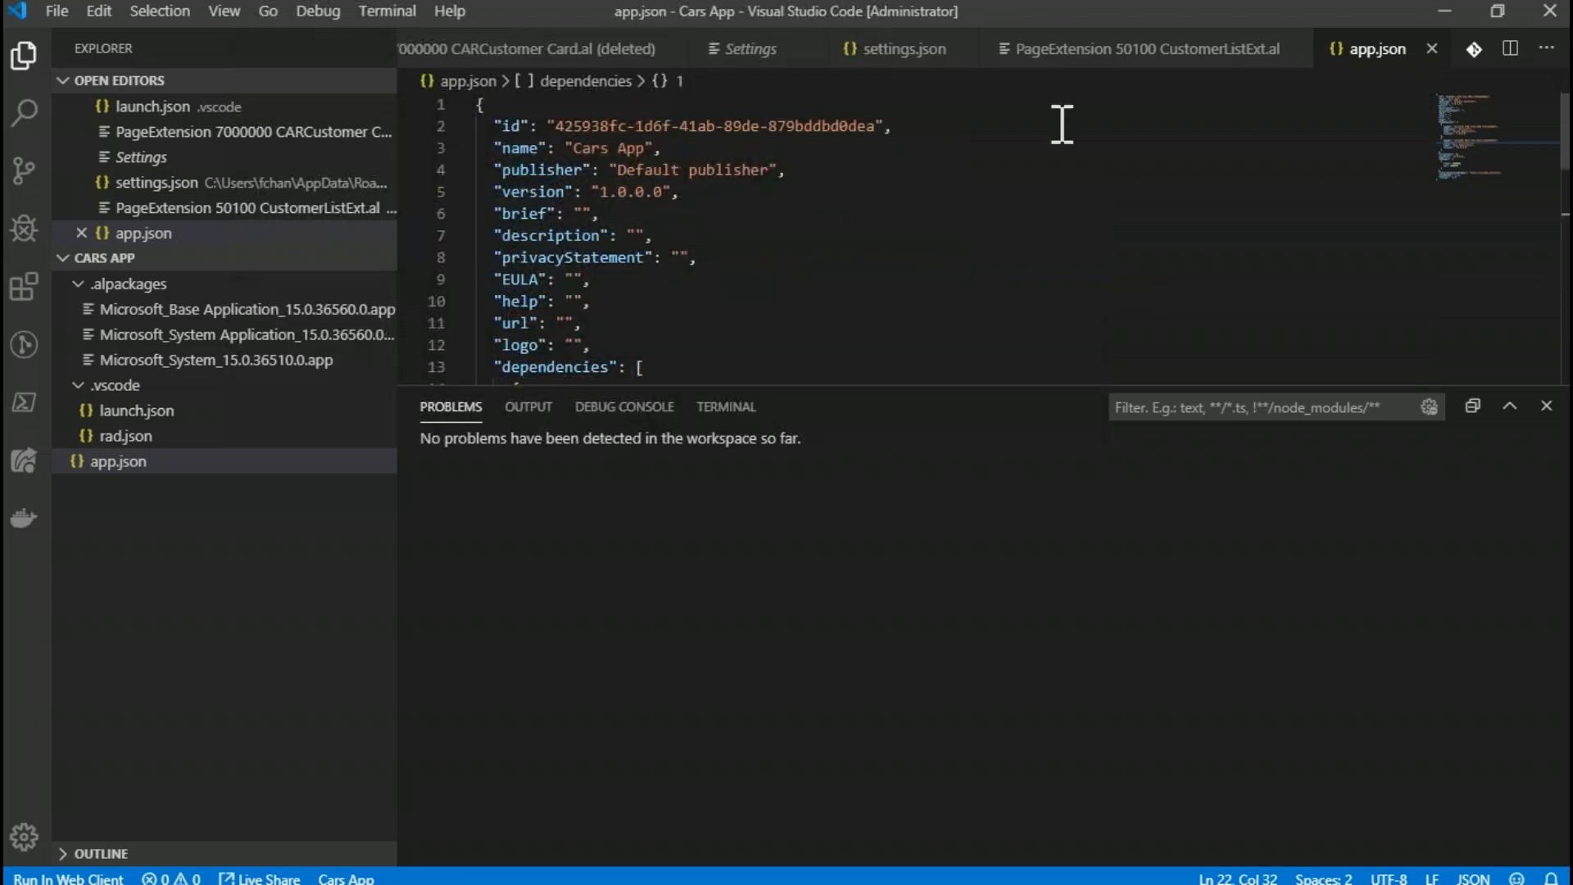
Step: Switch to the NAV client's Role Center, search for "object ma" to open Object Manager Setup, and review the Database Type options
{"action": "left_click", "coordinate": [1443, 6]}
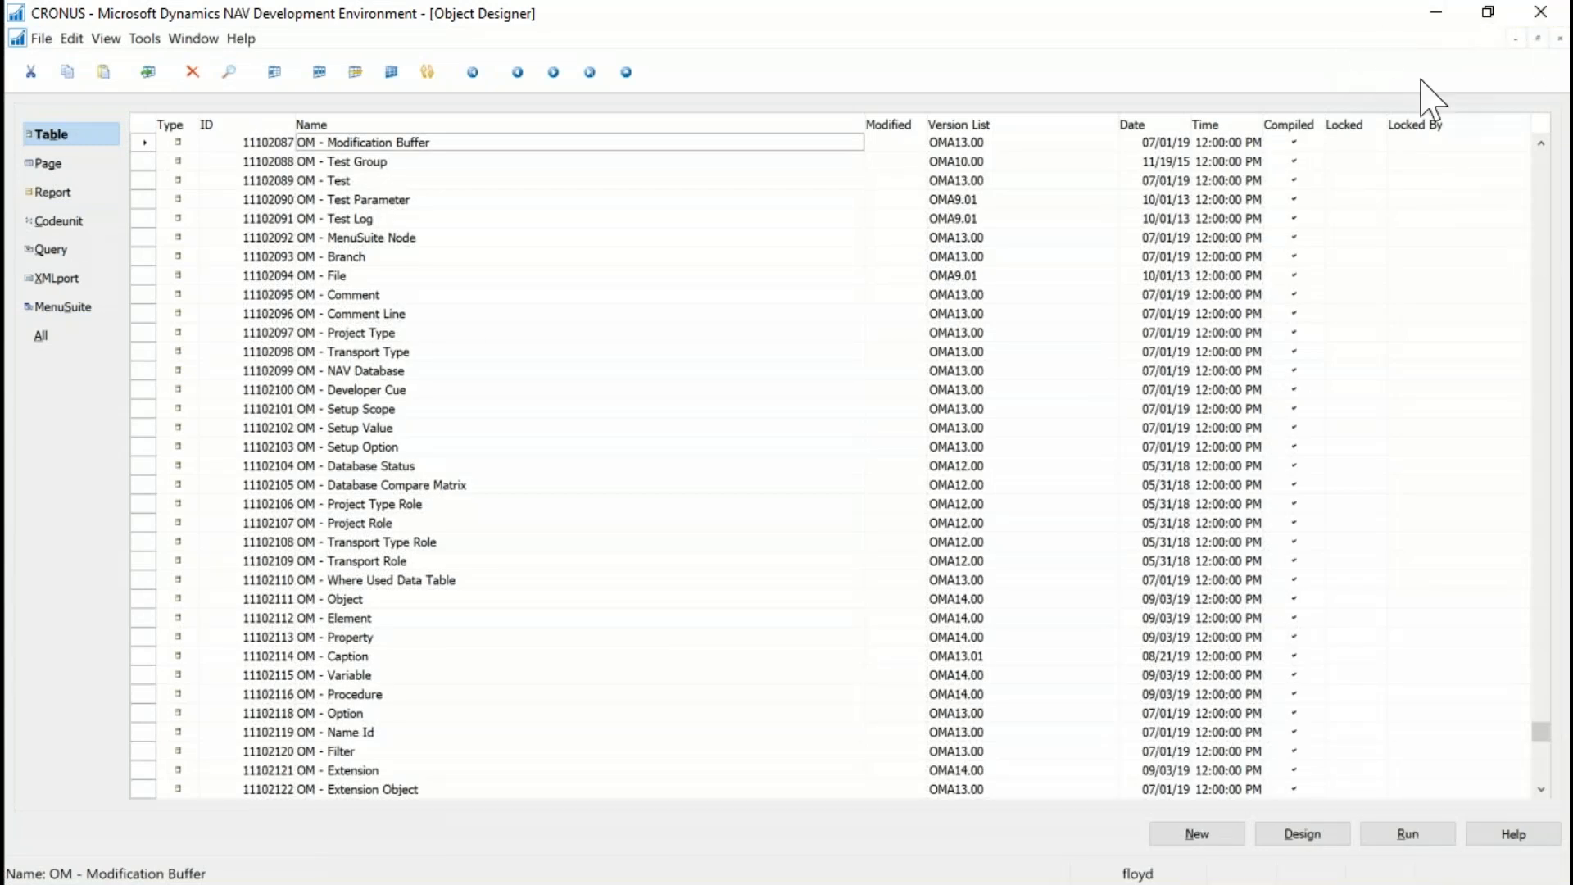
{"action": "left_click", "coordinate": [1445, 19]}
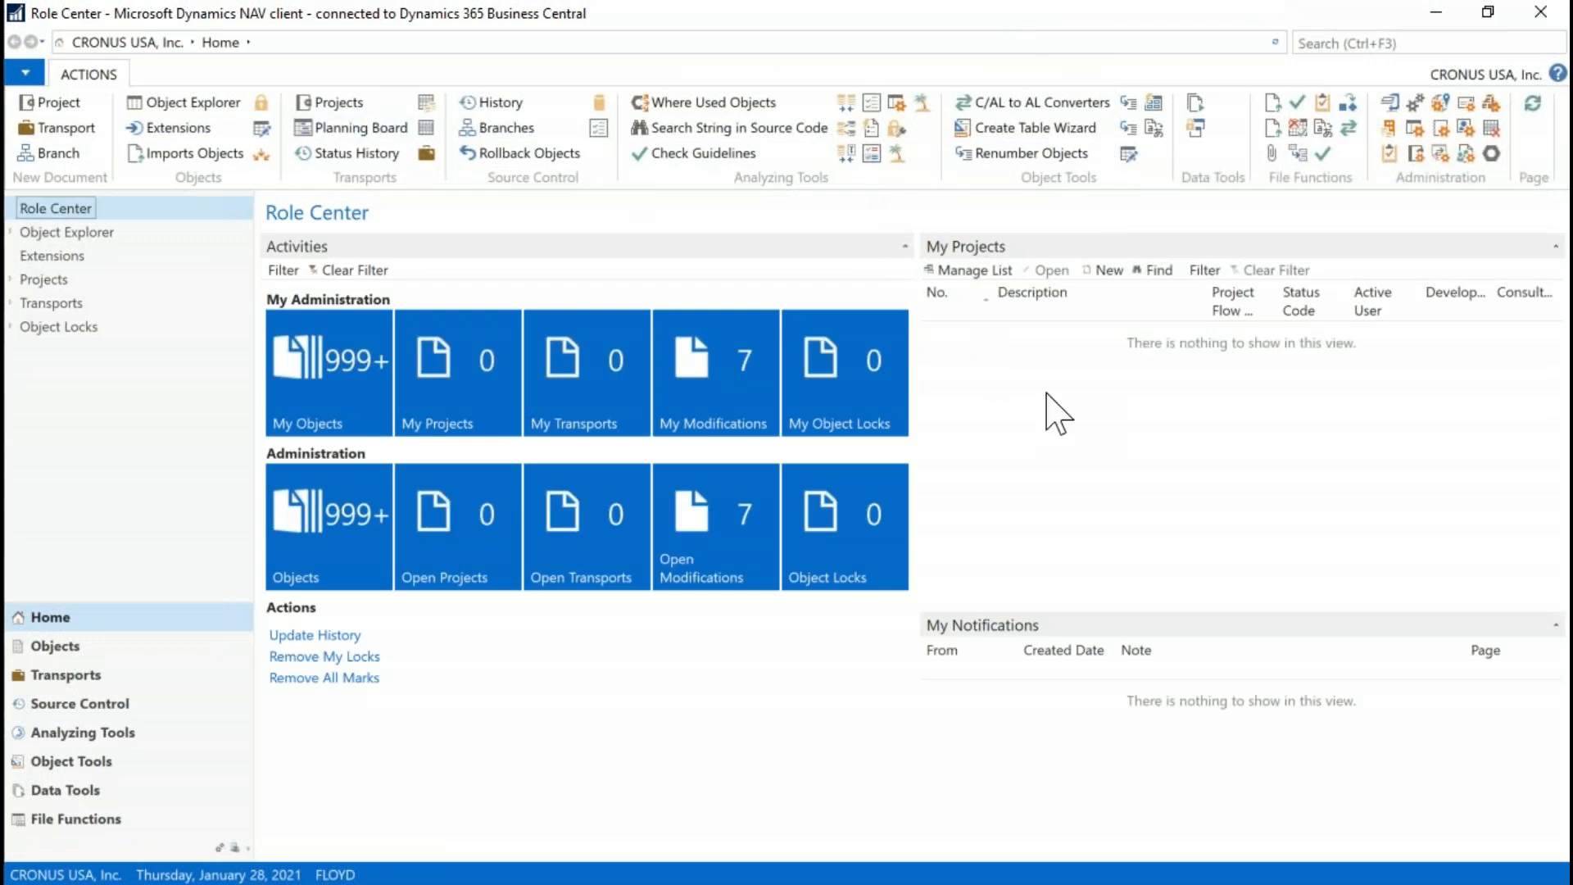
{"action": "left_click", "coordinate": [1363, 41]}
{"action": "type", "text": "ob"}
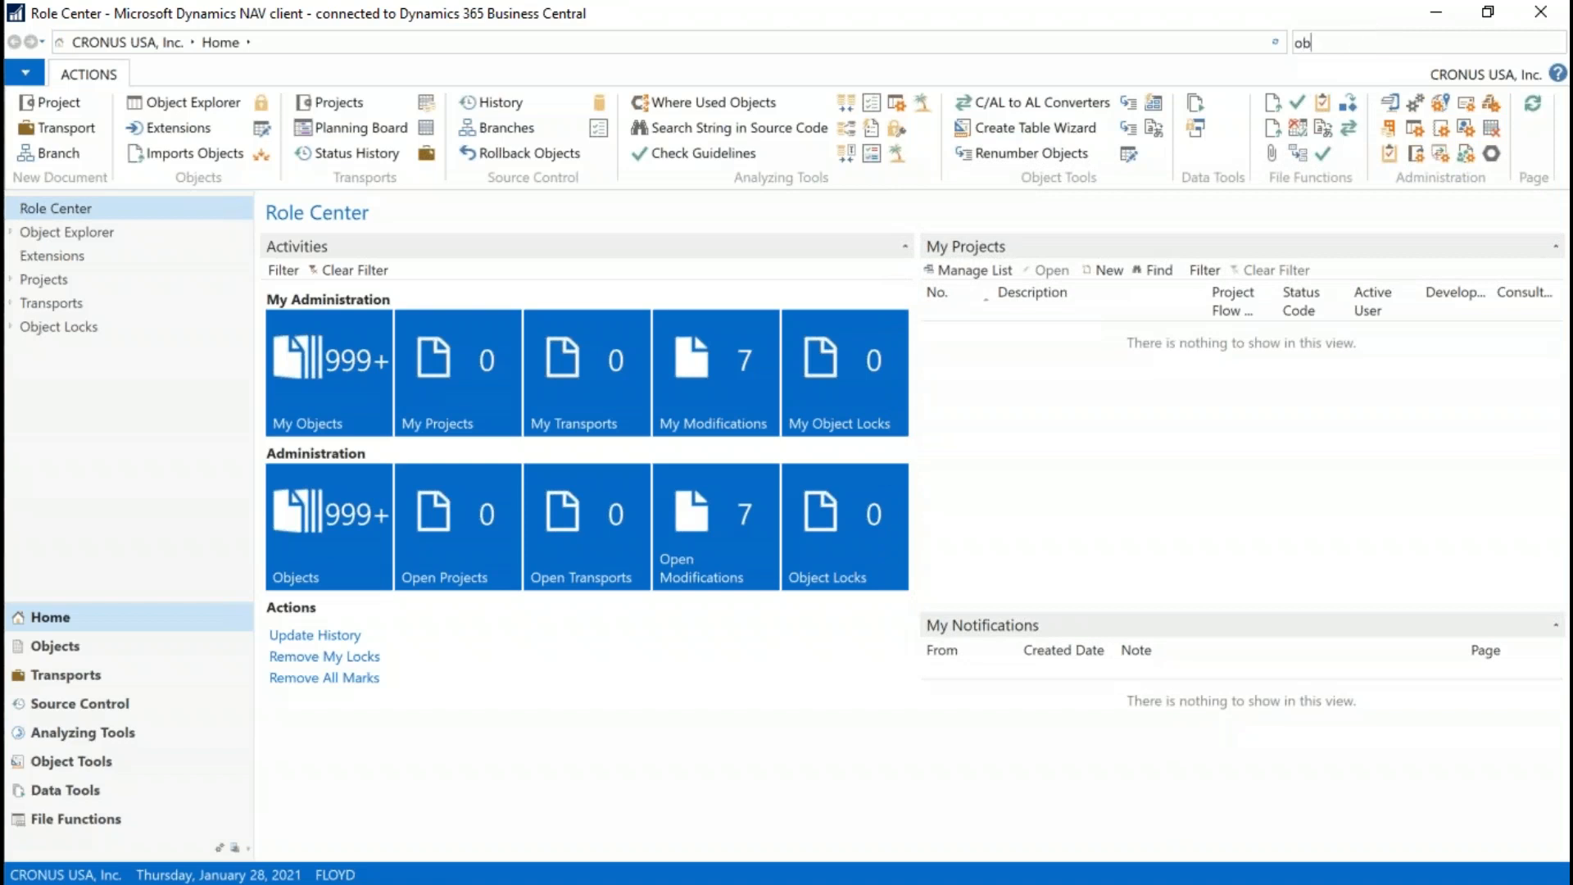
{"action": "type", "text": "ject ma"}
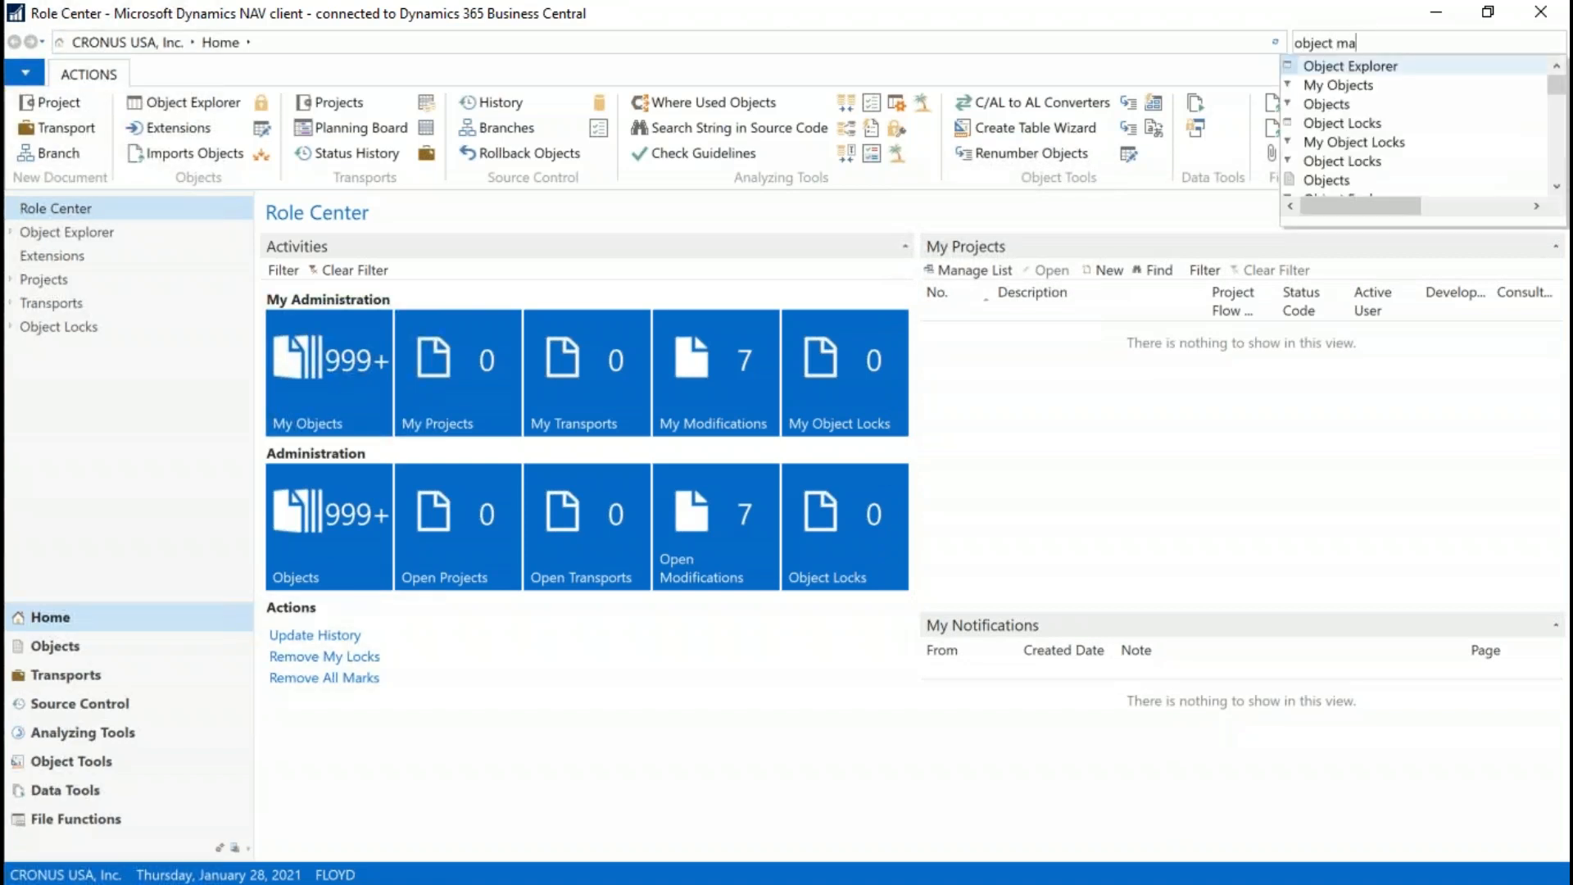
{"action": "left_click", "coordinate": [1418, 81]}
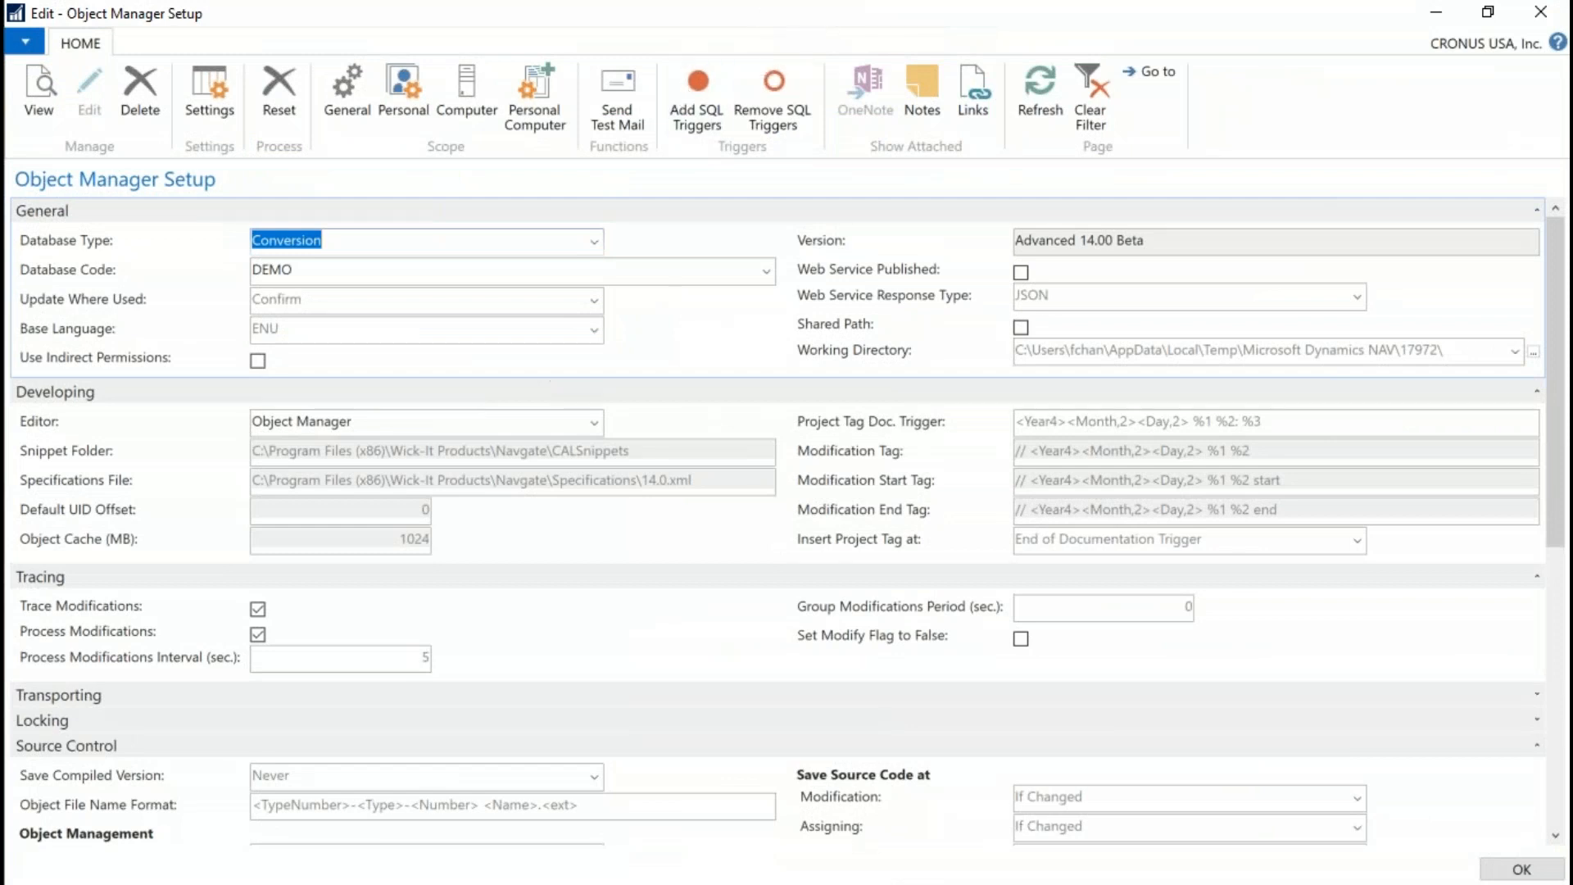
{"action": "left_click", "coordinate": [595, 242]}
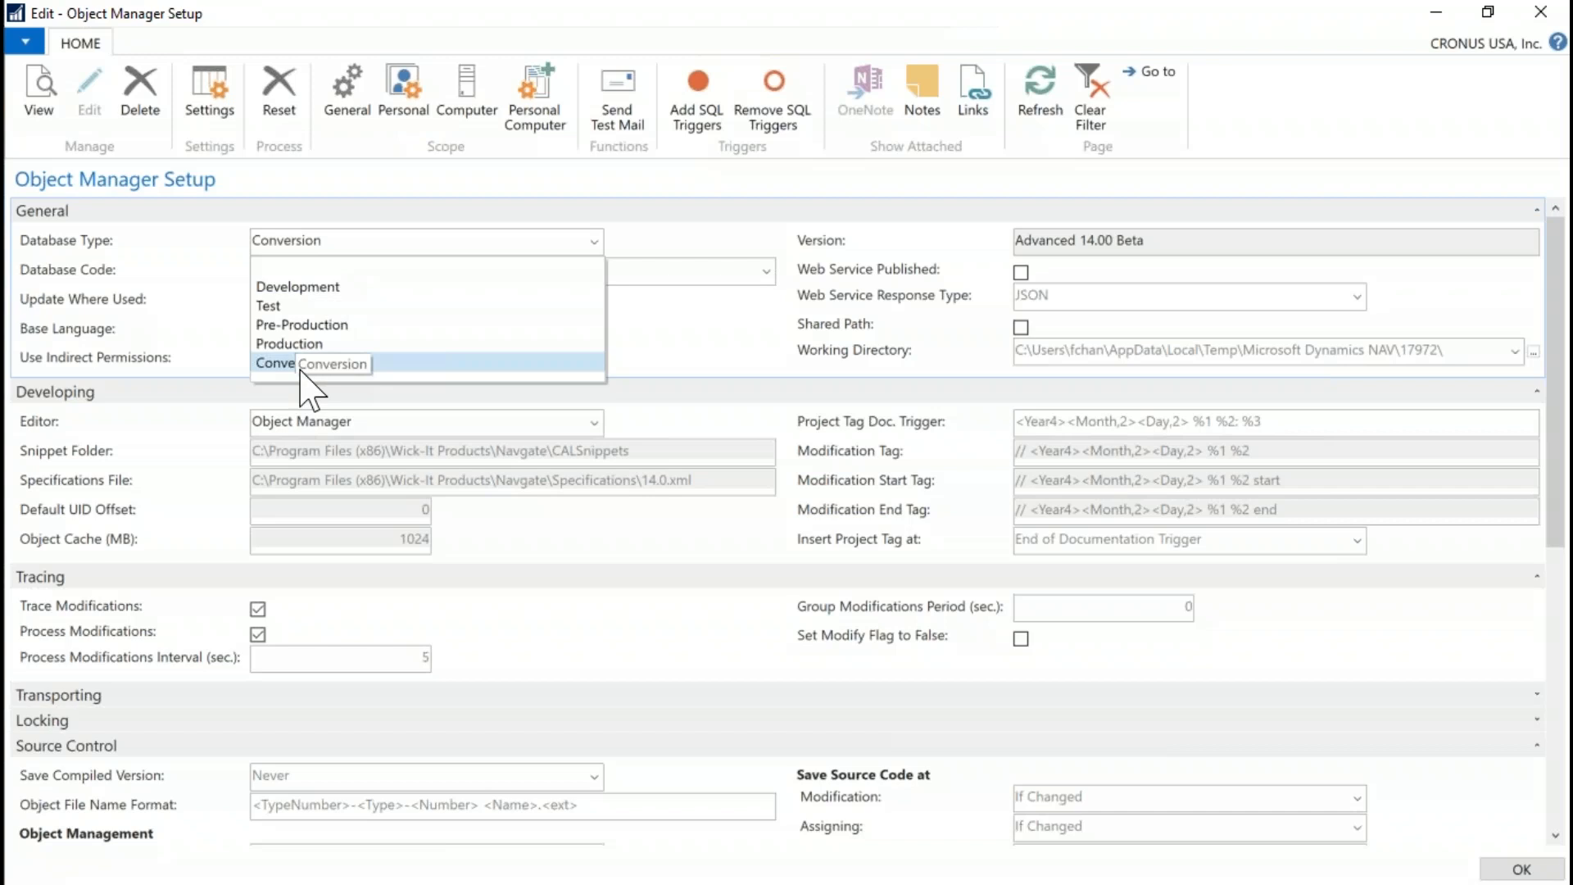
{"action": "left_click", "coordinate": [721, 357]}
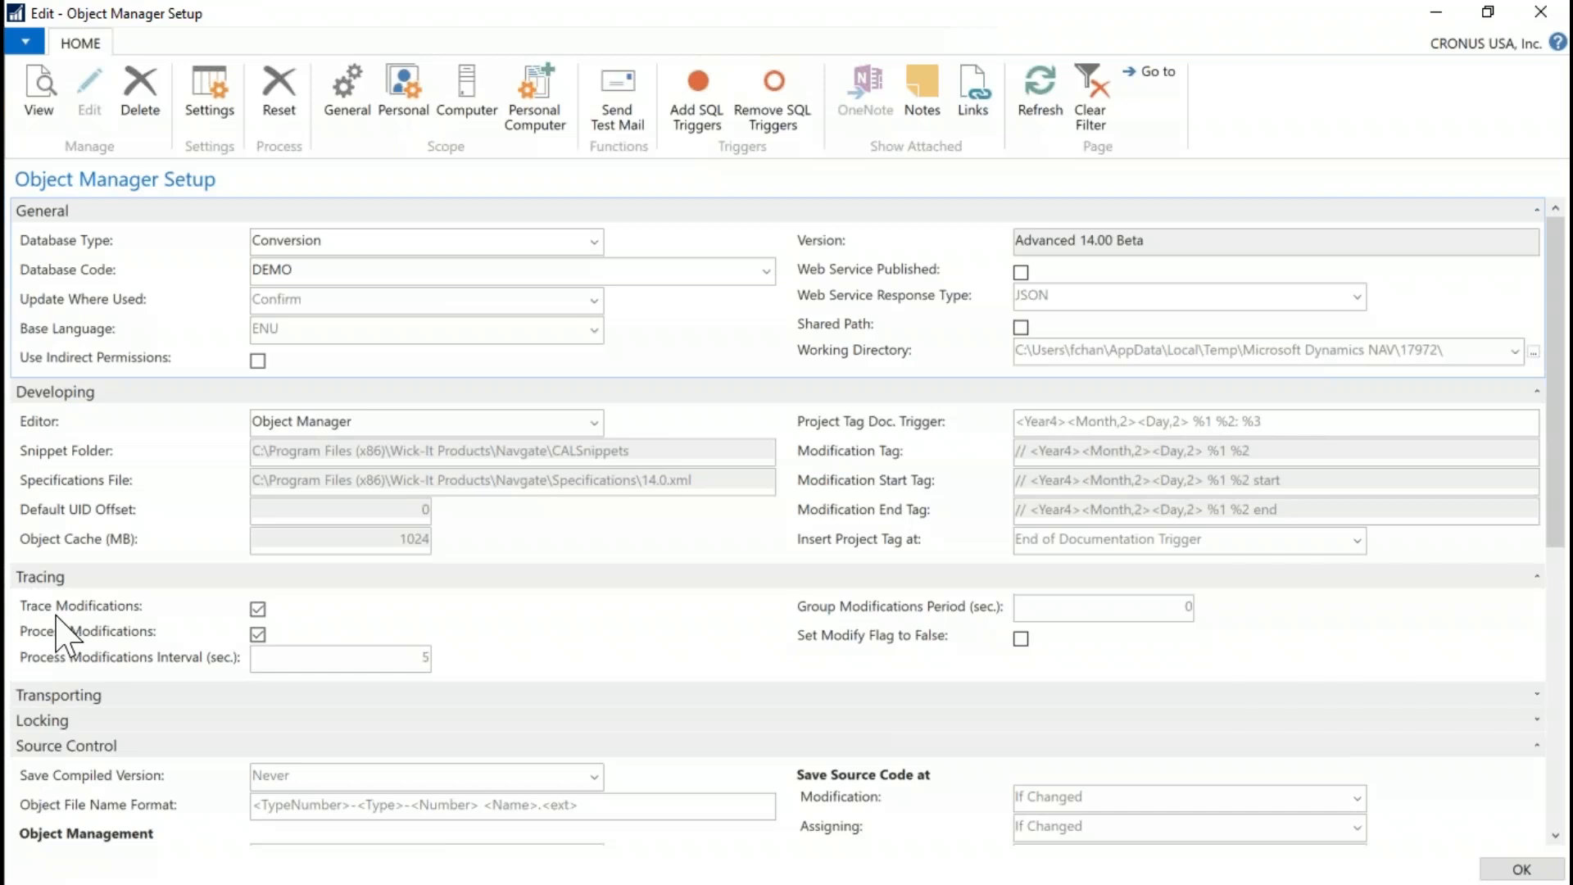
Step: Review the Source Control settings in Object Manager Setup and the Save Compiled Version options, keeping Never selected
{"action": "scroll", "coordinate": [131, 632], "scroll_direction": "down", "scroll_amount": 3}
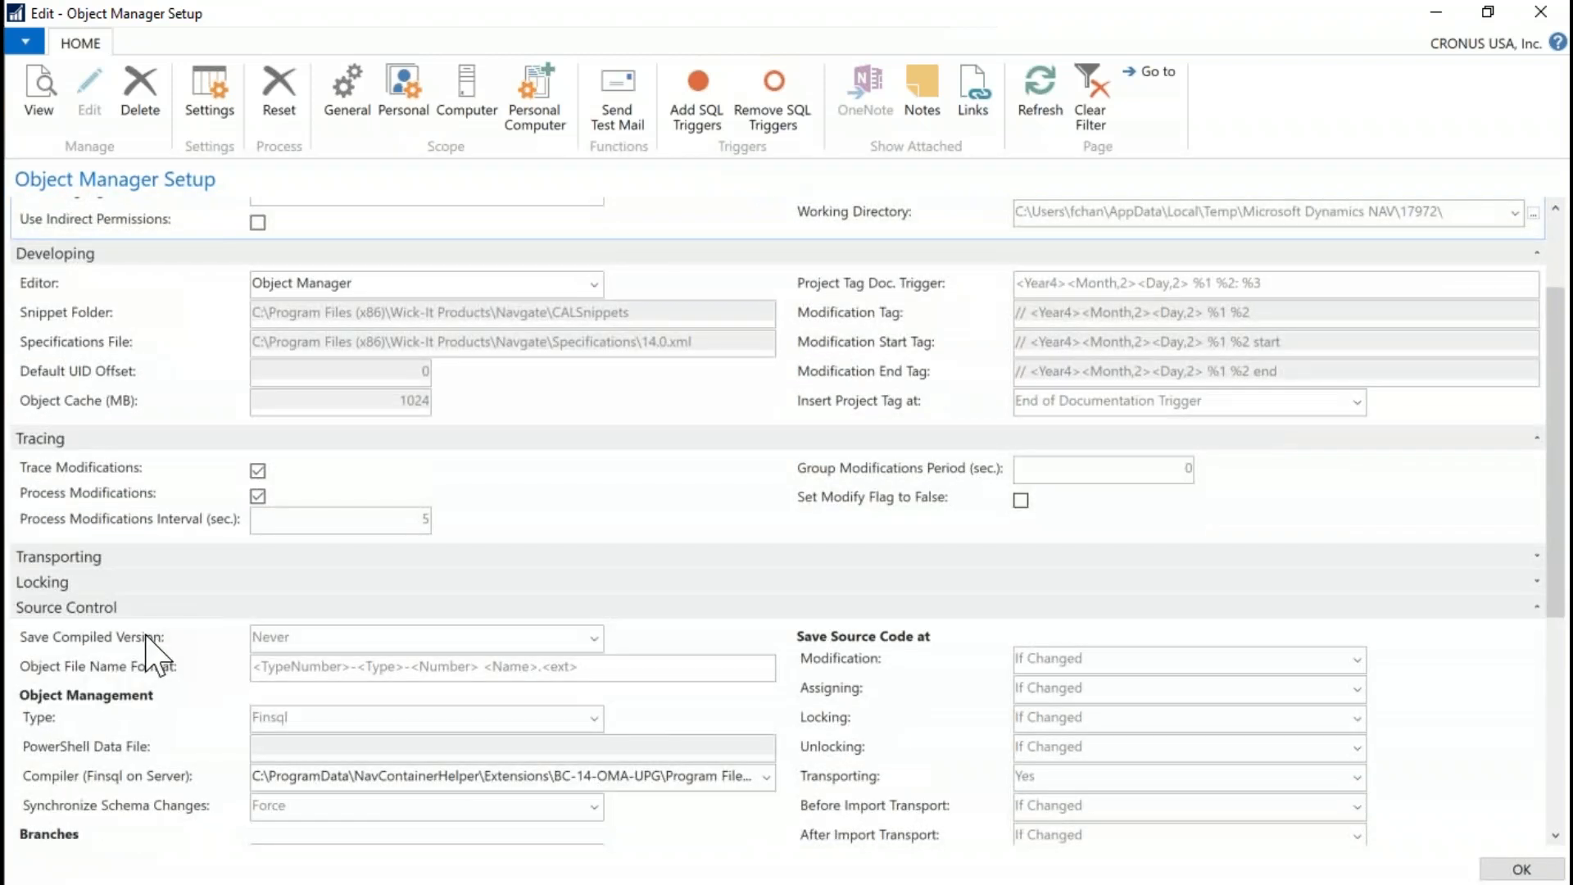
{"action": "scroll", "coordinate": [123, 598], "scroll_direction": "down", "scroll_amount": 3}
{"action": "scroll", "coordinate": [116, 509], "scroll_direction": "up", "scroll_amount": 5}
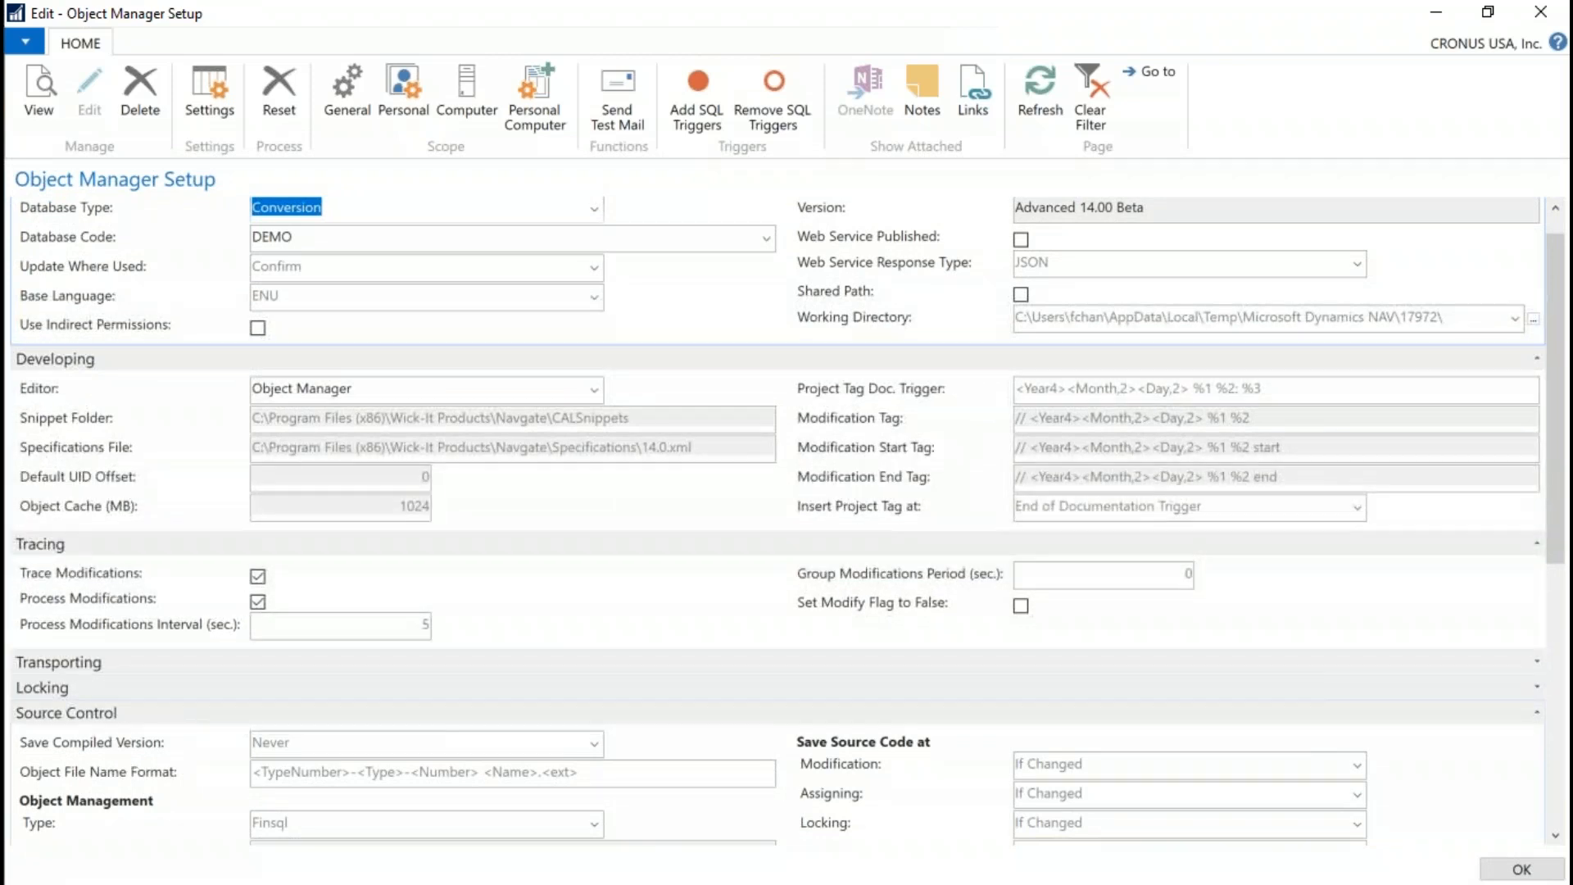
{"action": "left_click_drag", "start_coordinate": [1541, 415], "coordinate": [1528, 698]}
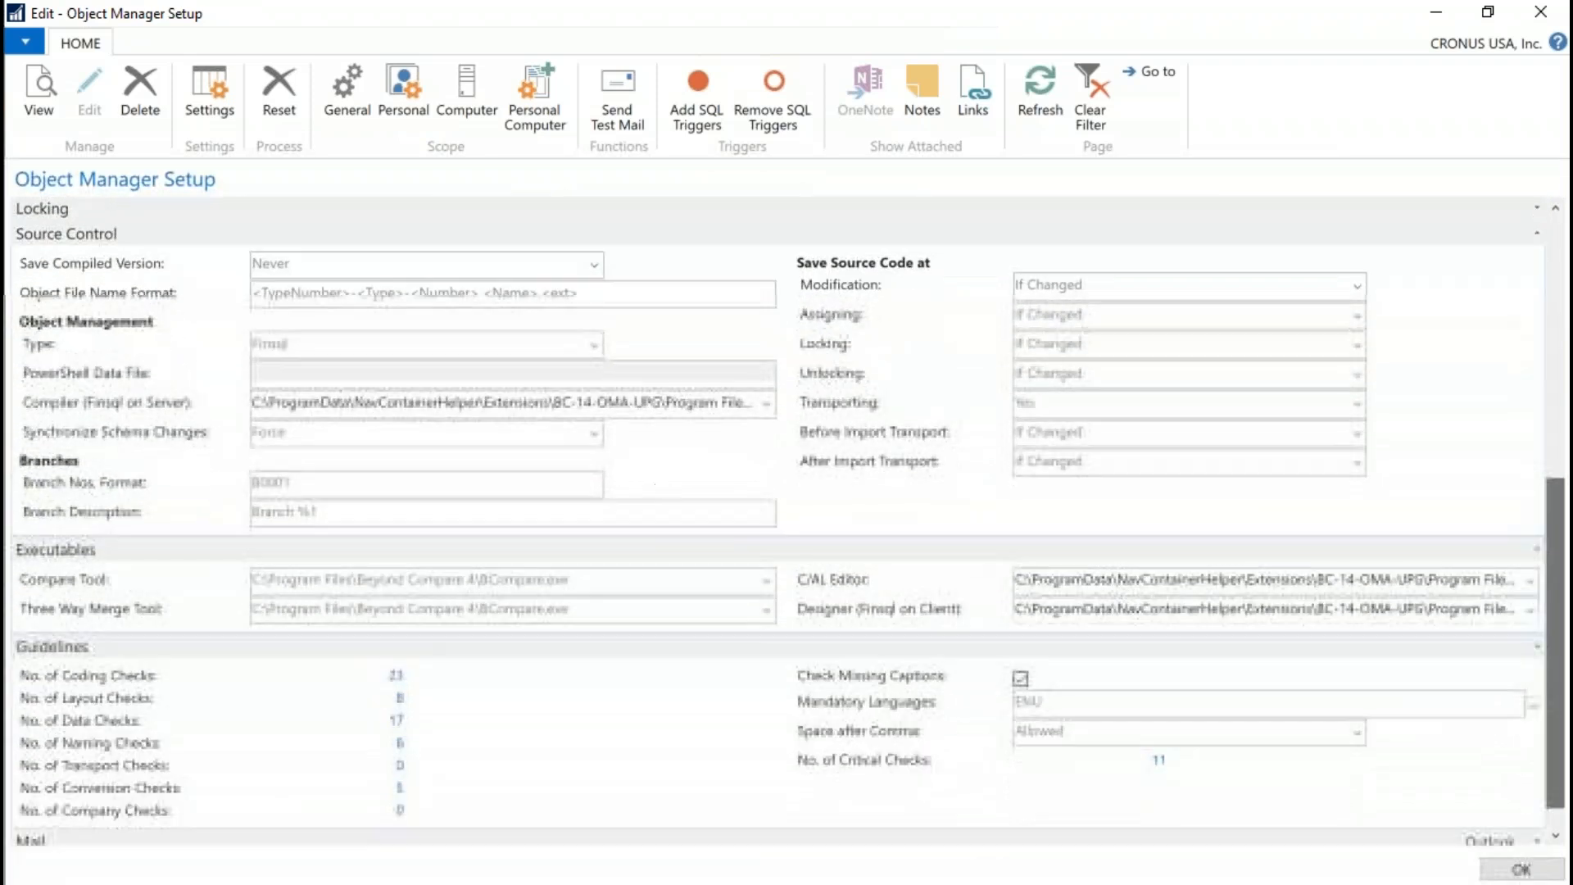
{"action": "left_click", "coordinate": [594, 264]}
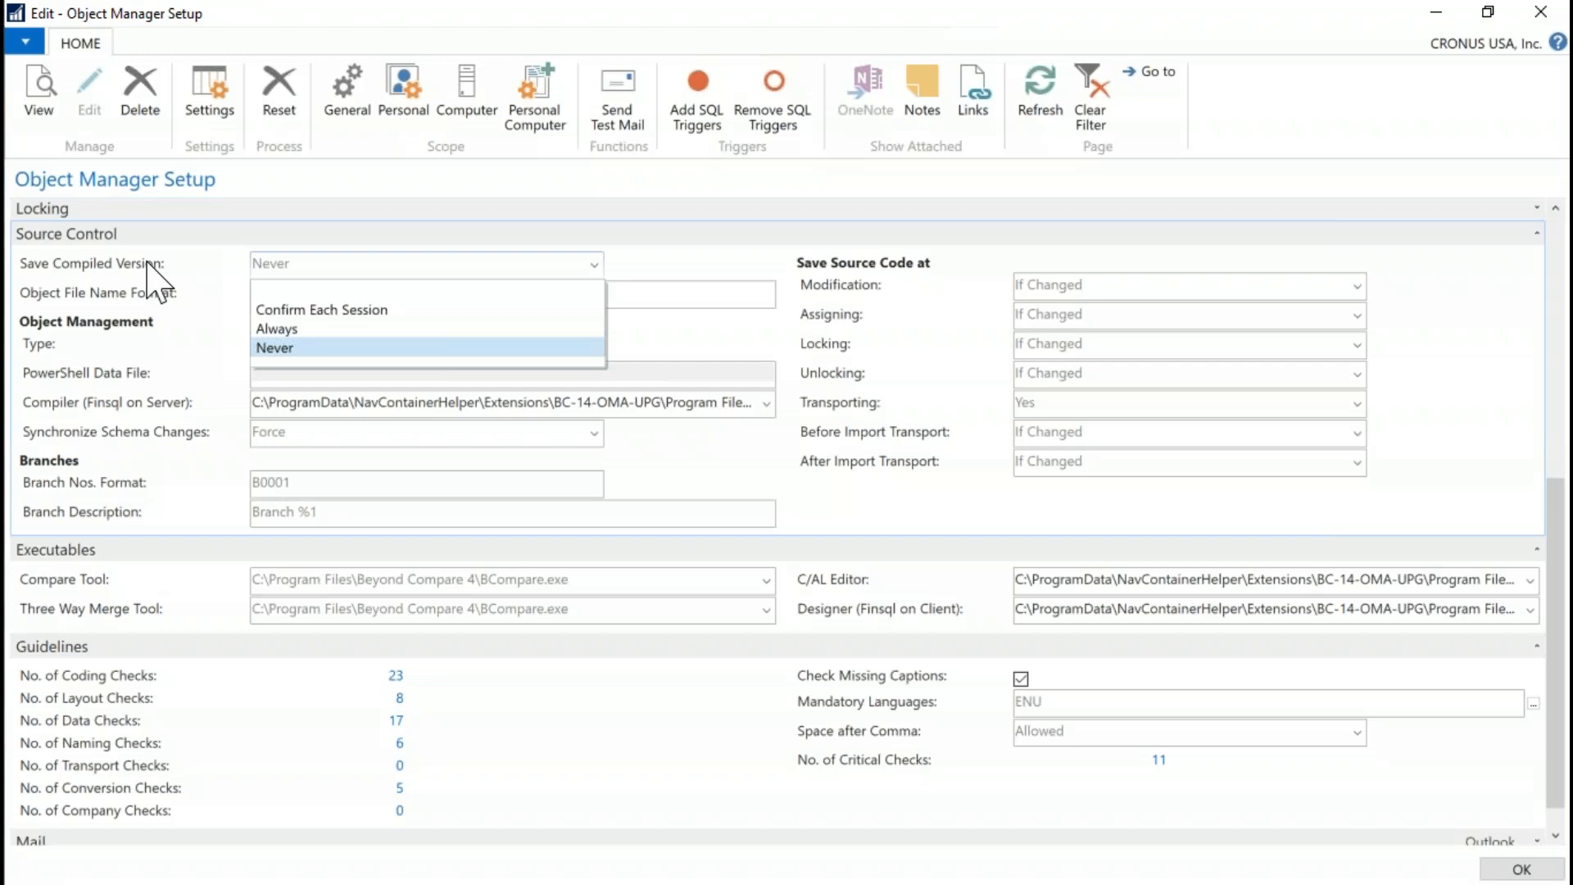
{"action": "left_click", "coordinate": [275, 350]}
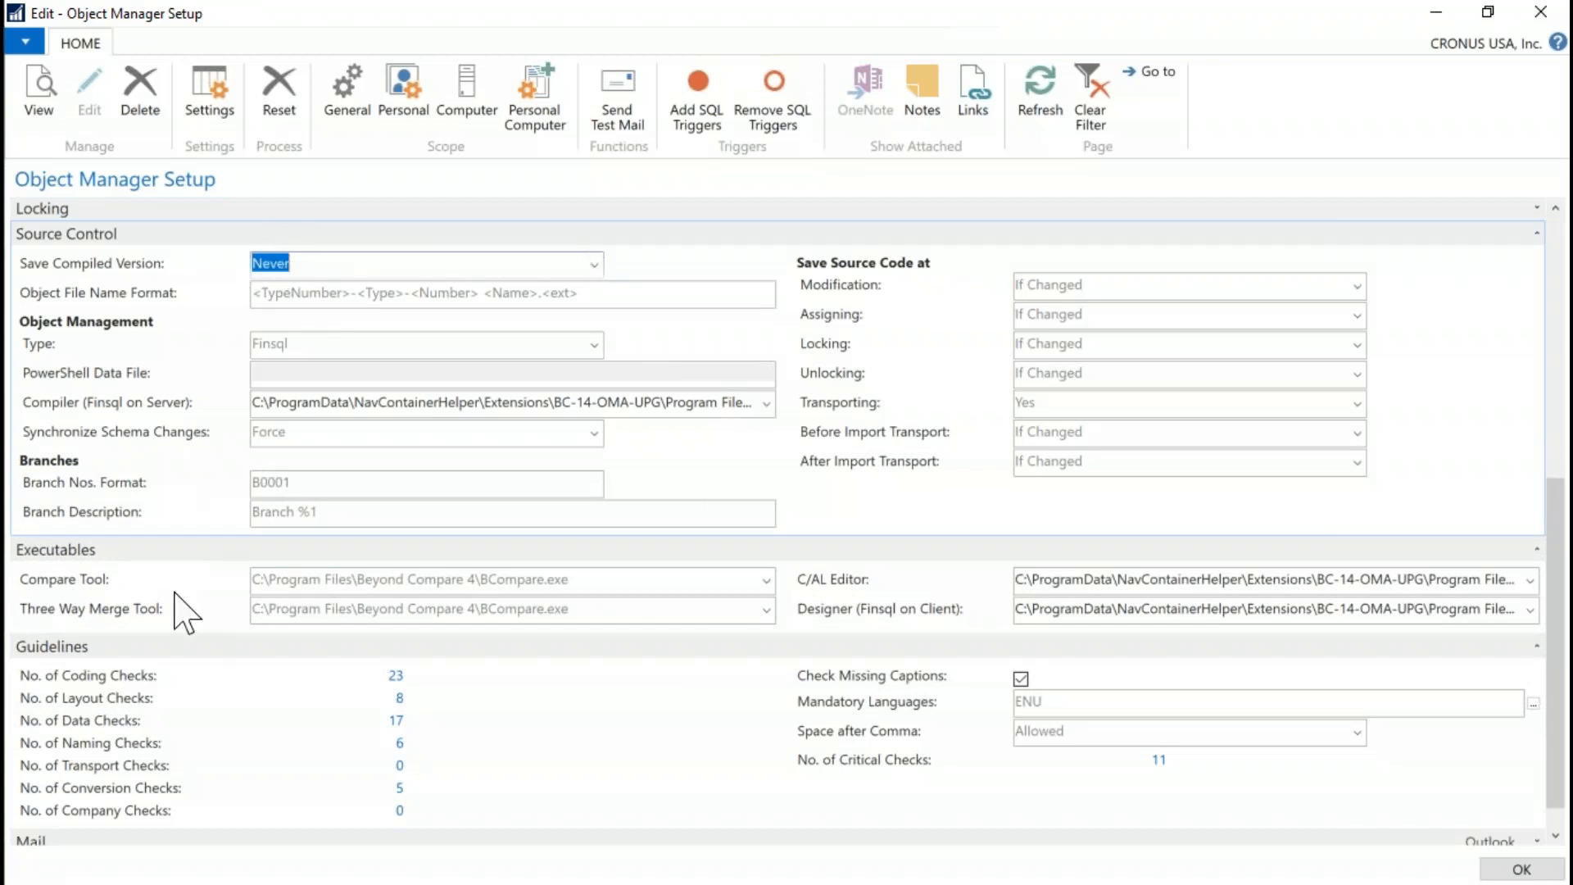
Step: Open the list of conversion checks from the Guidelines settings, widen its Selected column, review the checks, and close the list
{"action": "scroll", "coordinate": [168, 635], "scroll_direction": "down", "scroll_amount": 1}
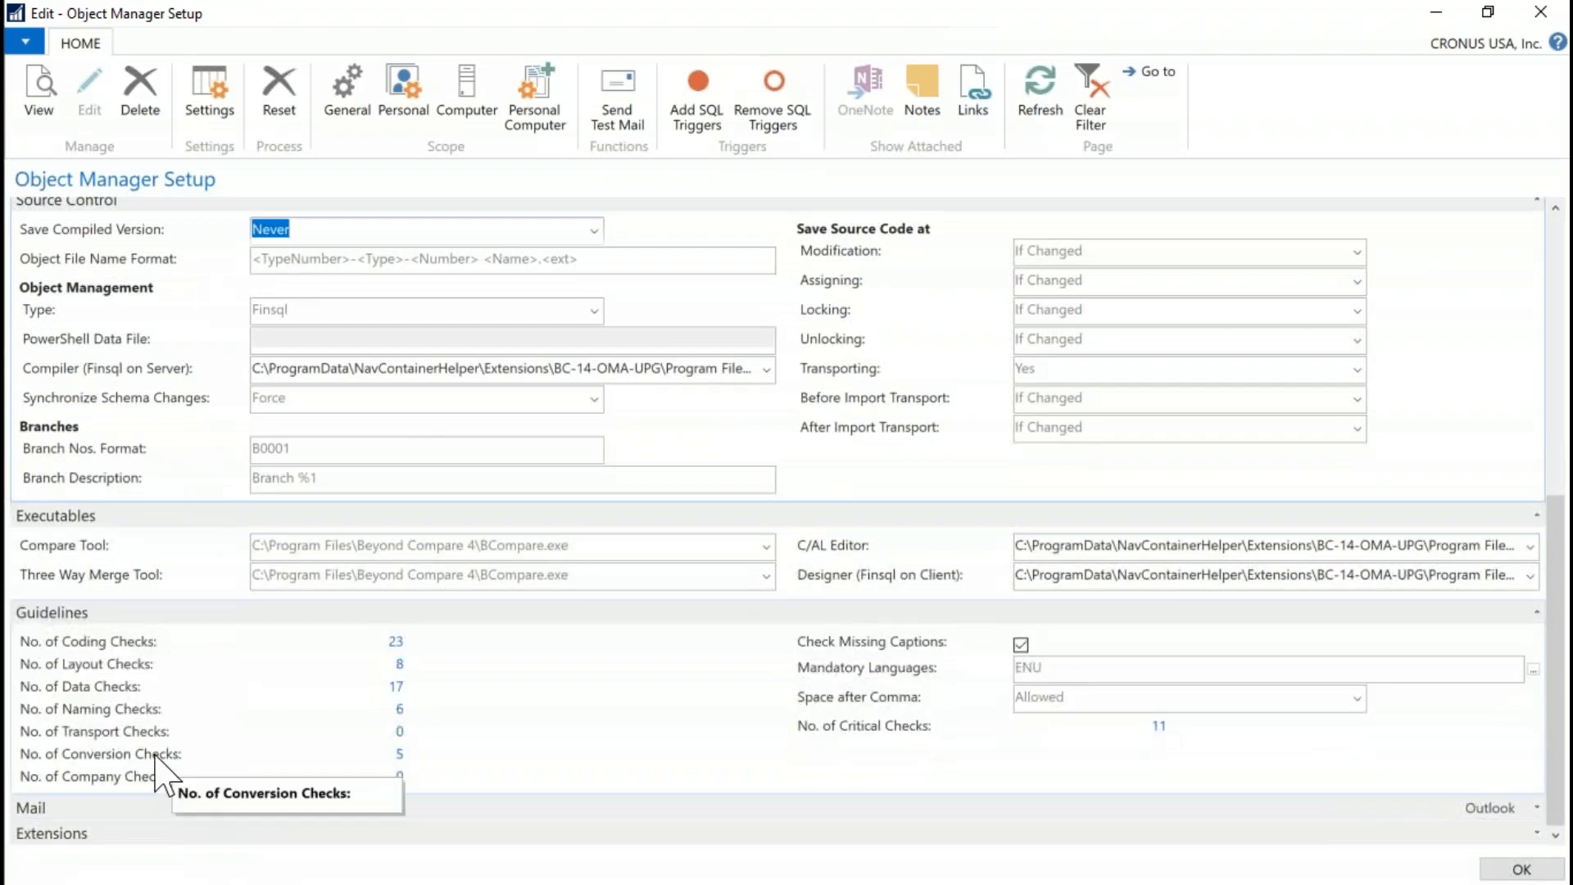
{"action": "left_click", "coordinate": [399, 755]}
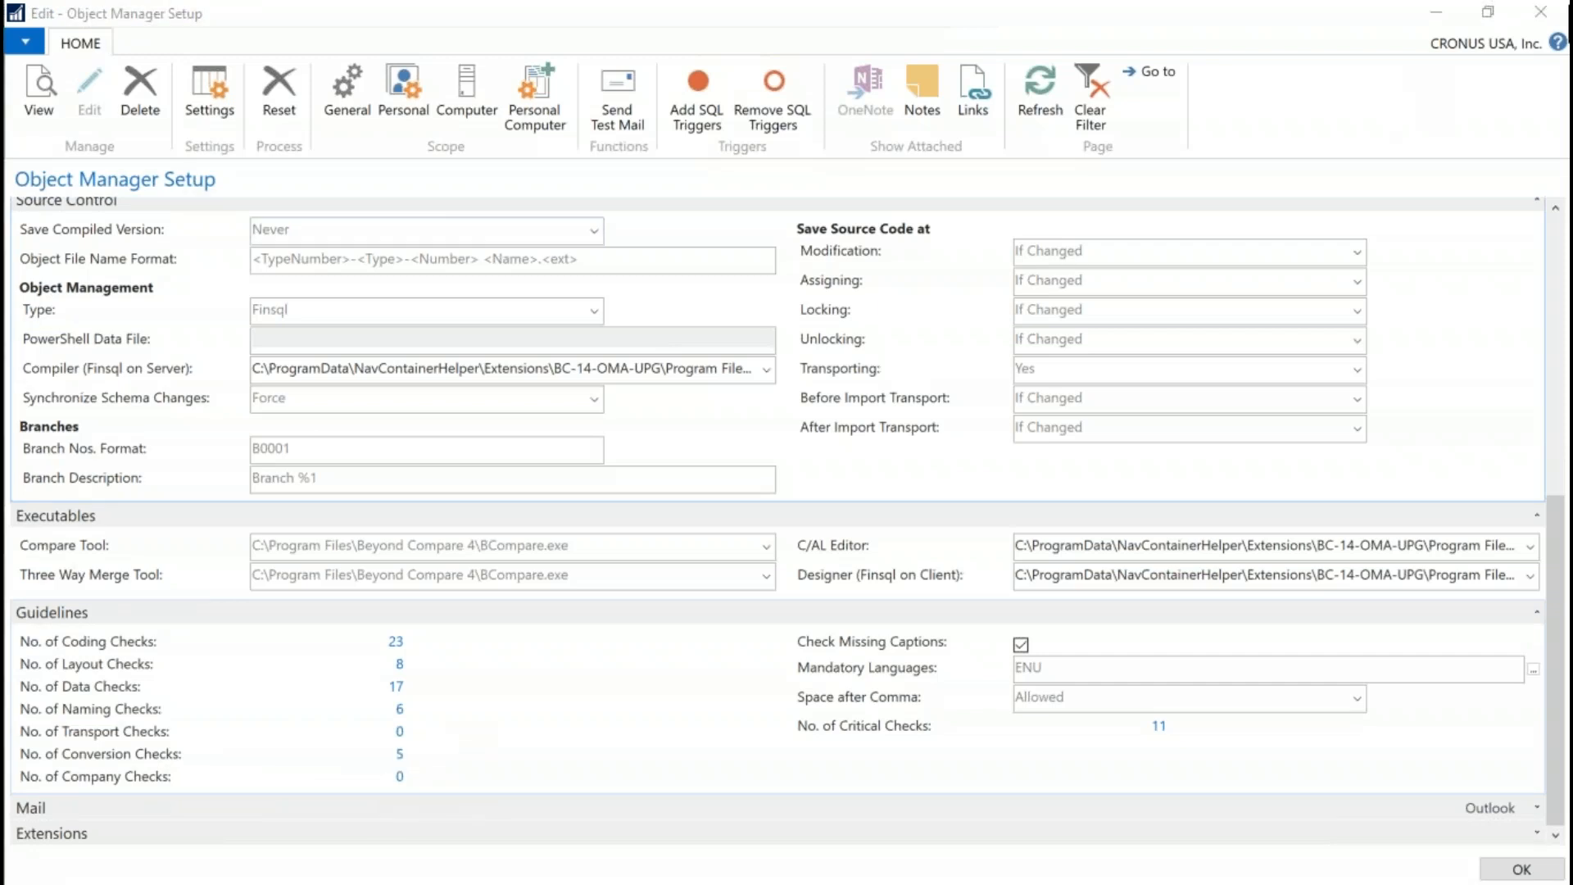
{"action": "left_click_drag", "start_coordinate": [692, 229], "coordinate": [696, 4]}
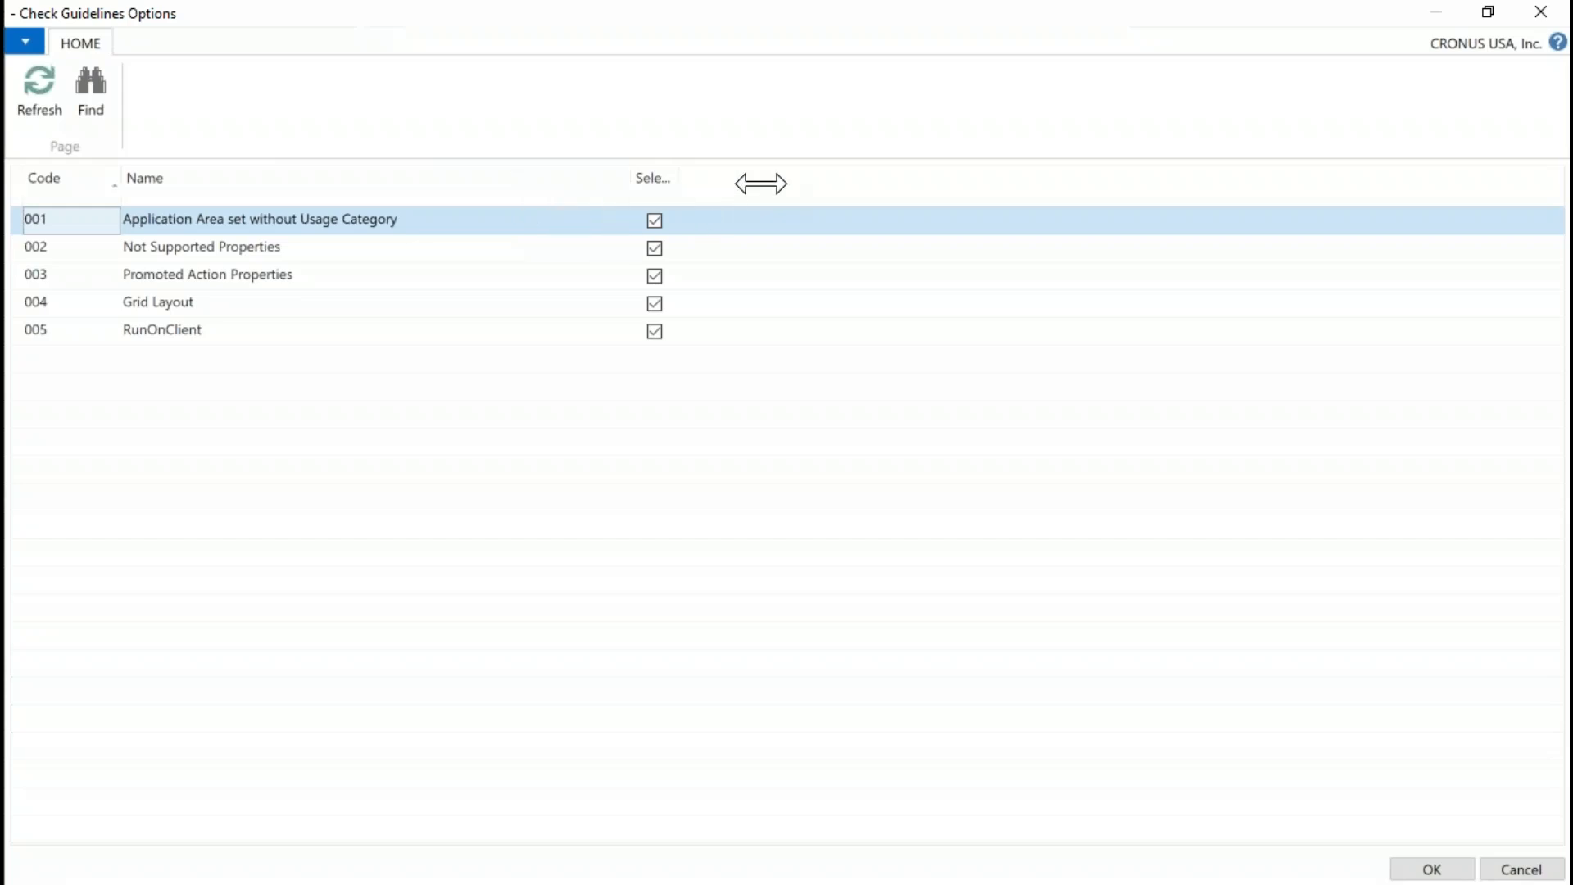
{"action": "left_click_drag", "start_coordinate": [678, 182], "coordinate": [762, 183]}
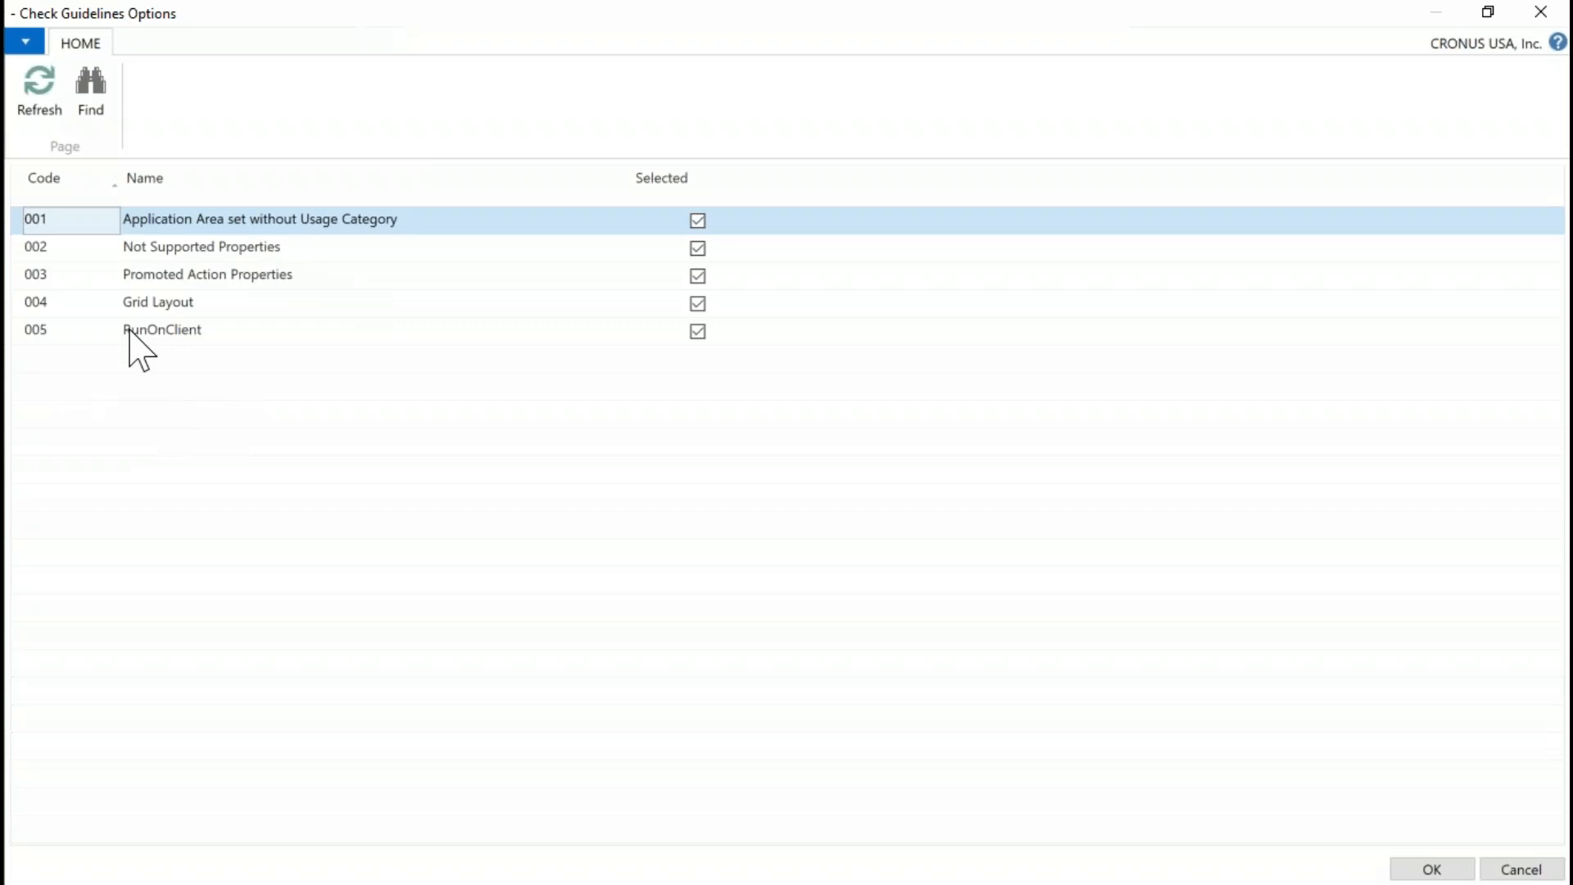
{"action": "left_click", "coordinate": [330, 274]}
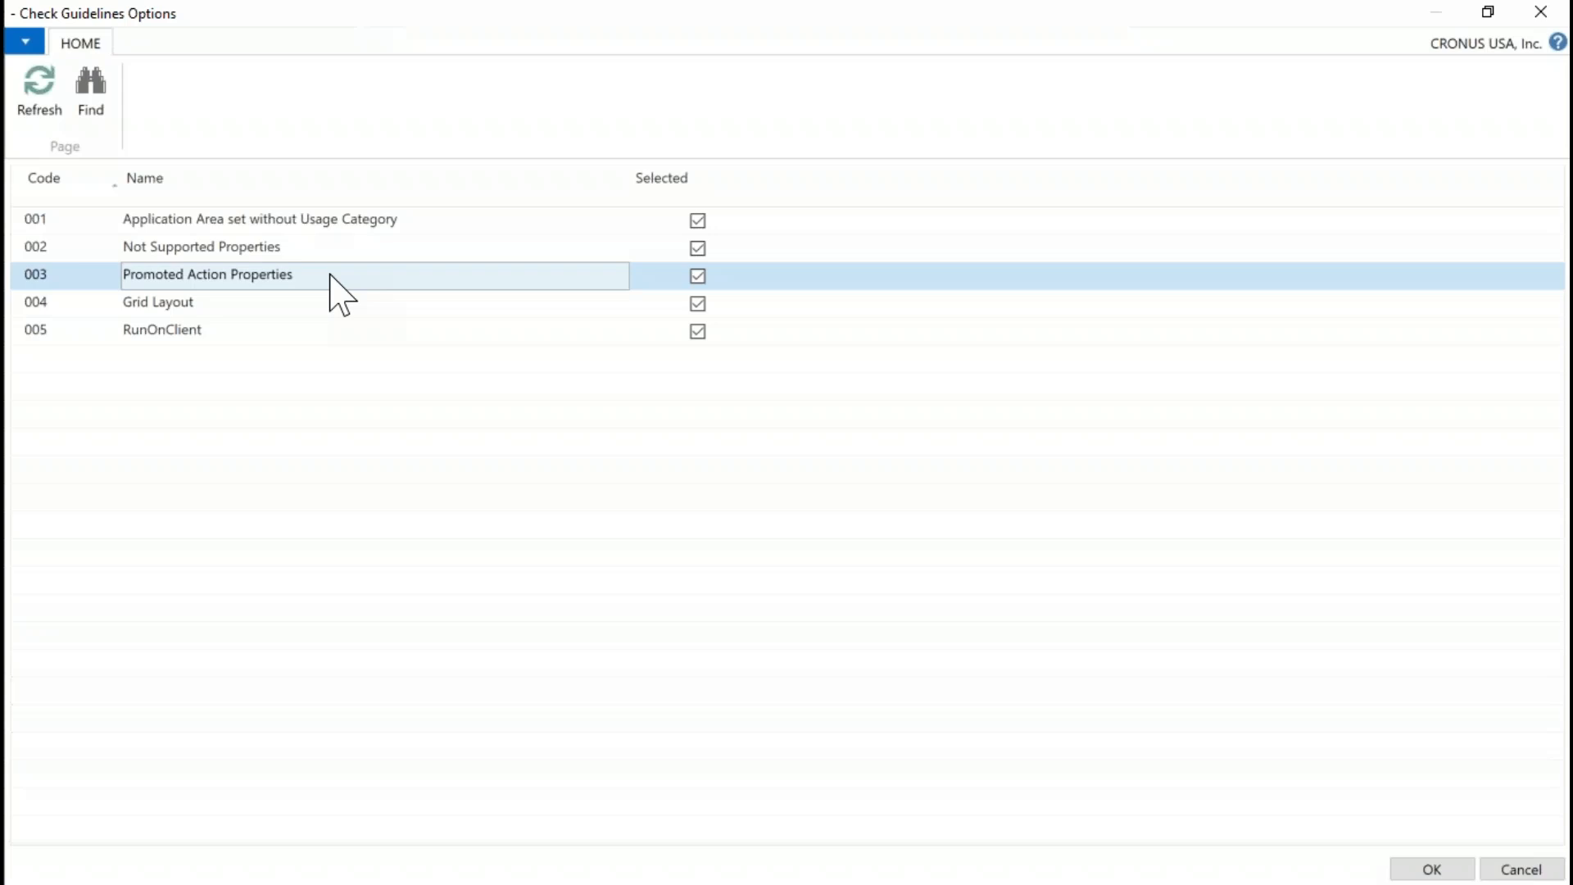
{"action": "left_click", "coordinate": [342, 337]}
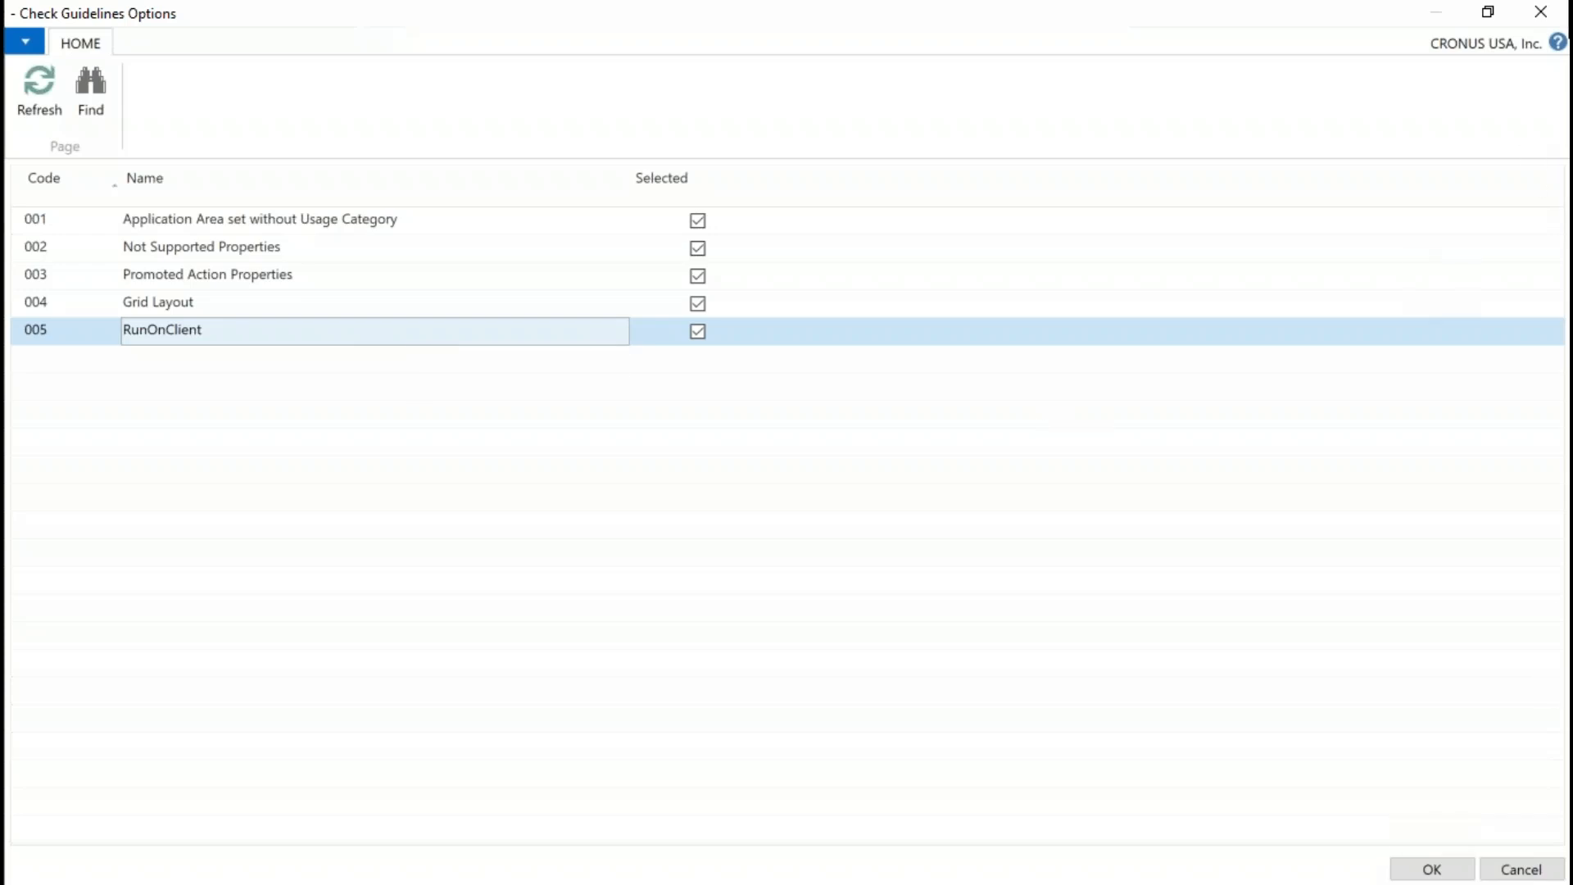
{"action": "left_click", "coordinate": [1540, 11]}
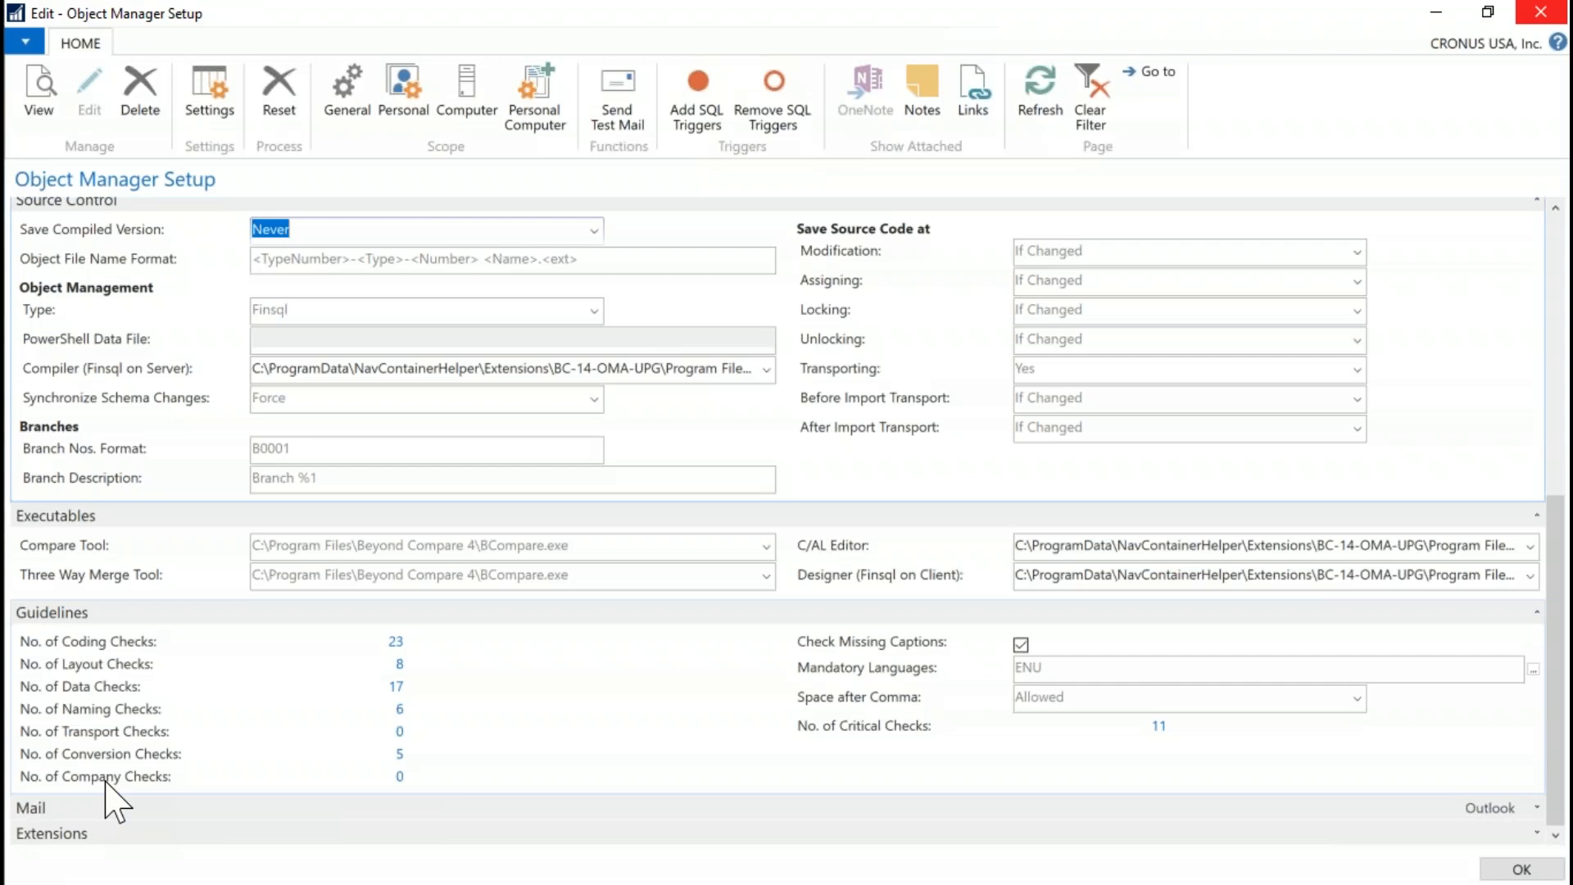
Step: View the company-specific guideline checks, then close the list and Object Manager Setup
{"action": "left_click", "coordinate": [399, 777]}
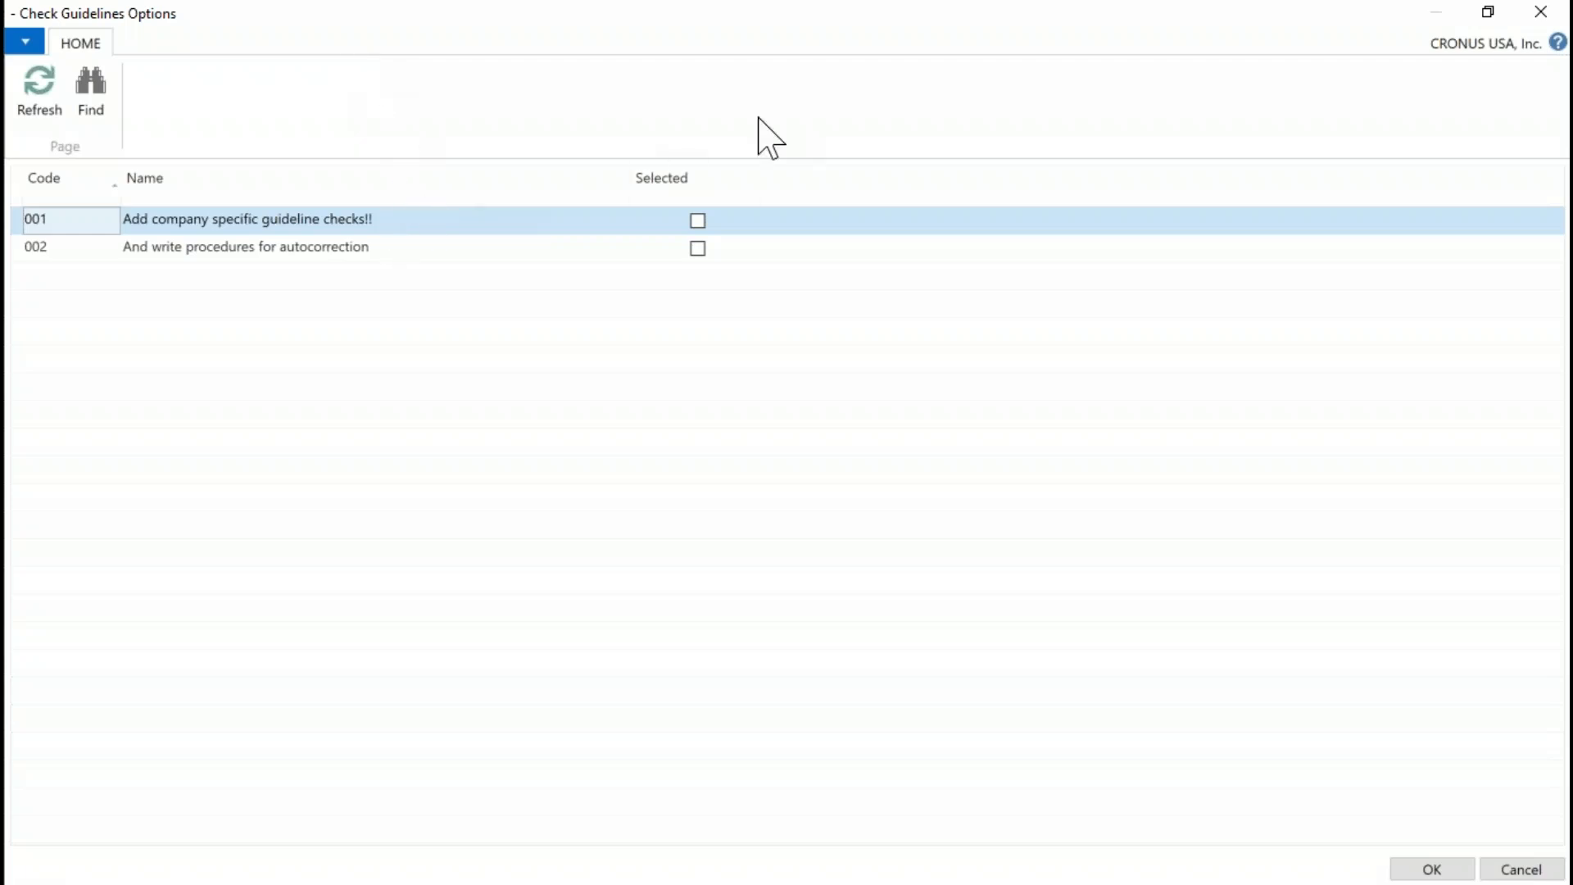
{"action": "left_click", "coordinate": [1541, 13]}
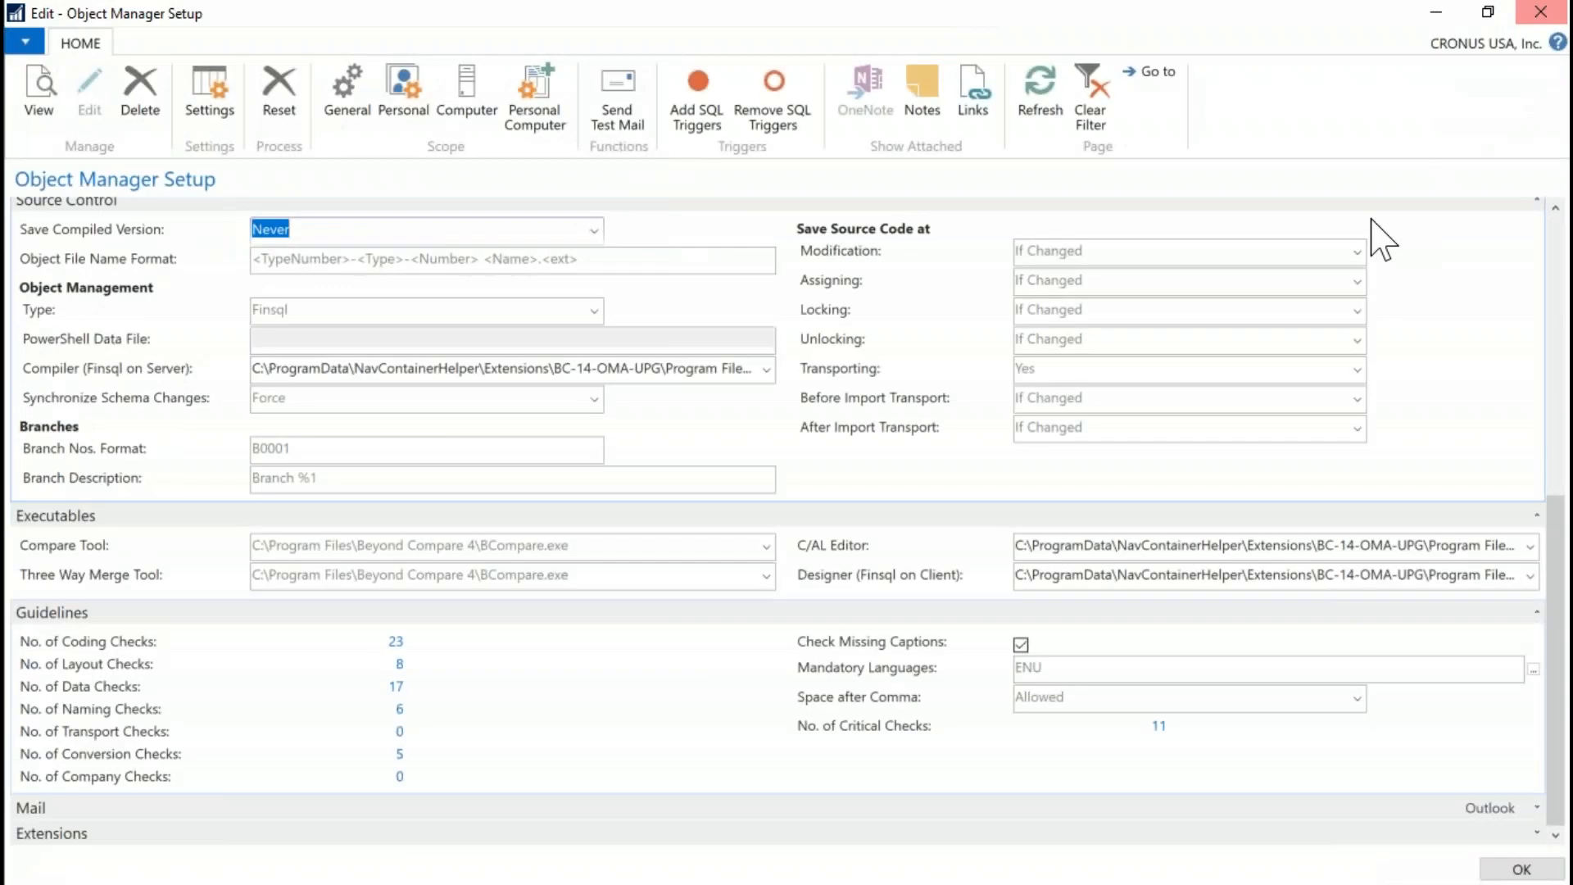
{"action": "left_click", "coordinate": [1531, 15]}
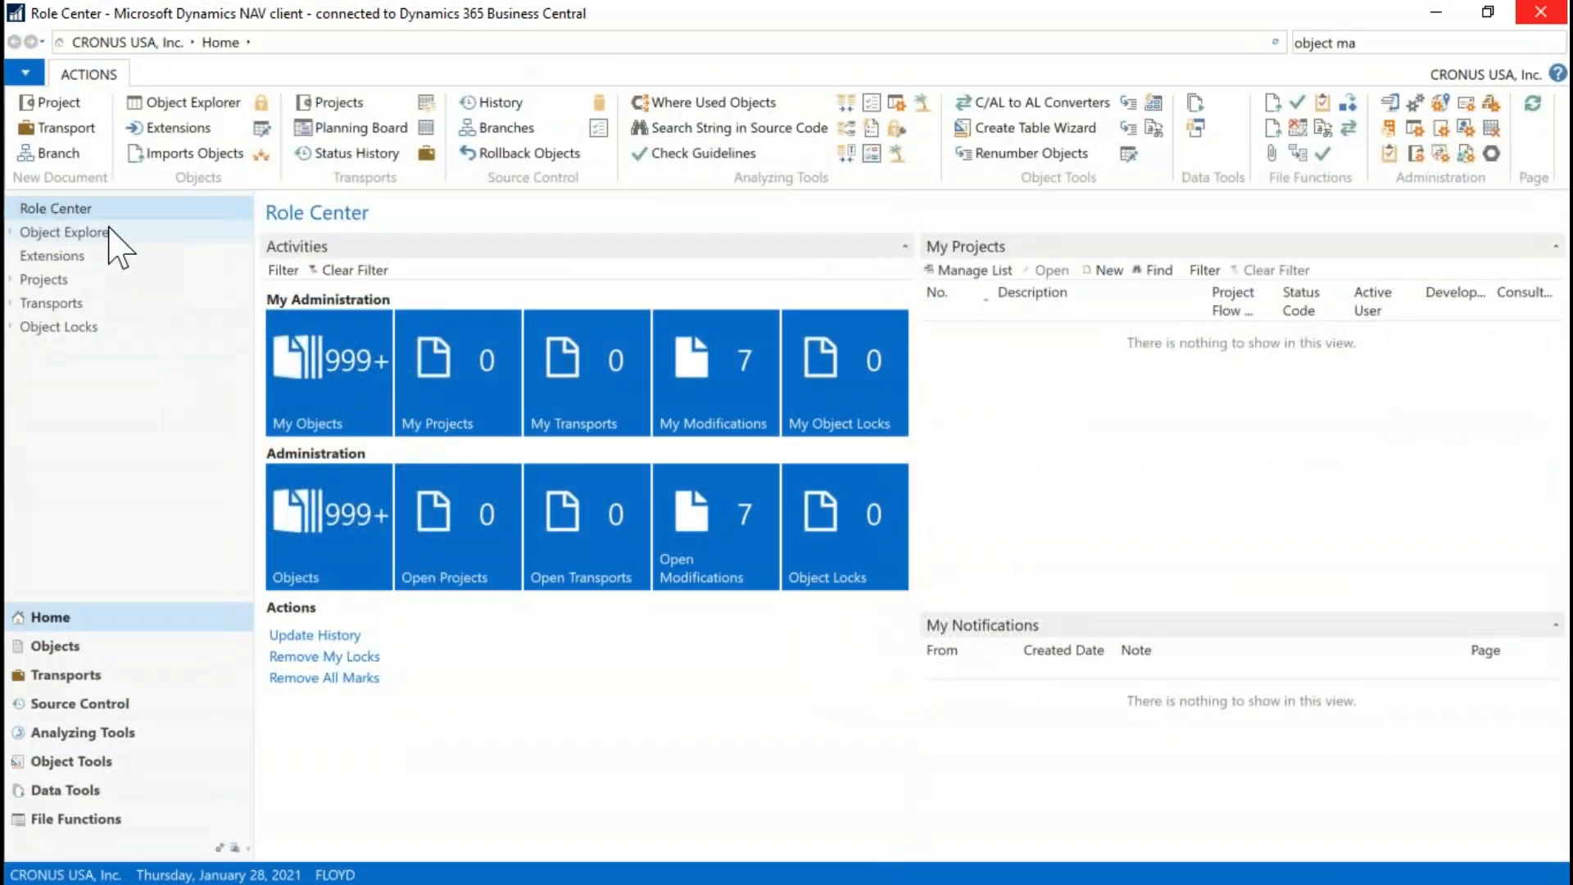
Step: Open Object Explorer and filter the objects to those with Modified set to yes
{"action": "left_click", "coordinate": [111, 235]}
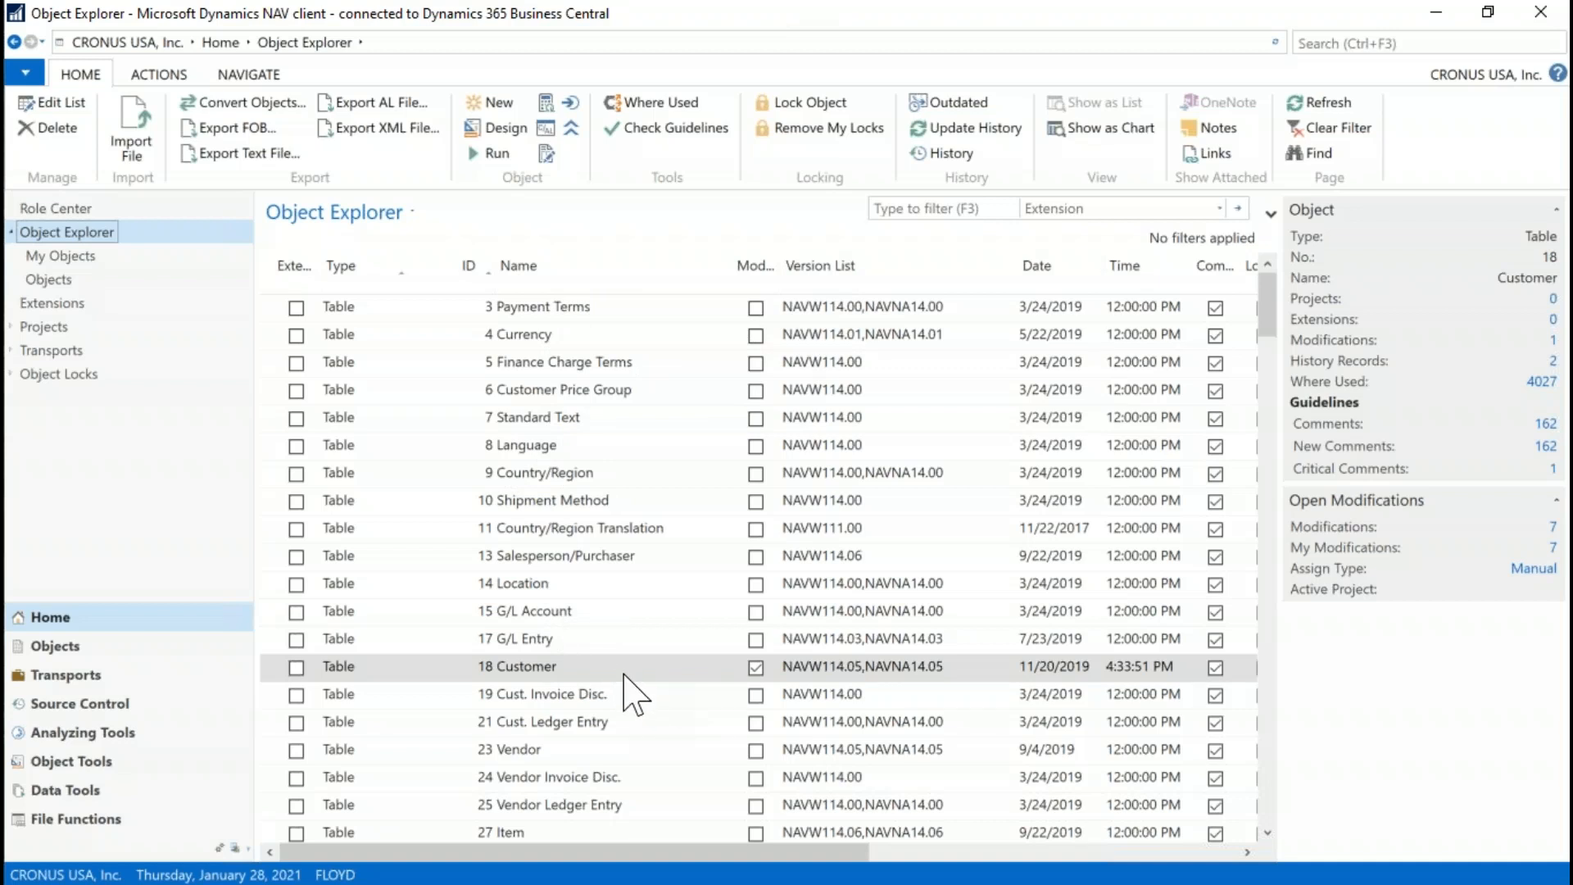
{"action": "left_click", "coordinate": [991, 210]}
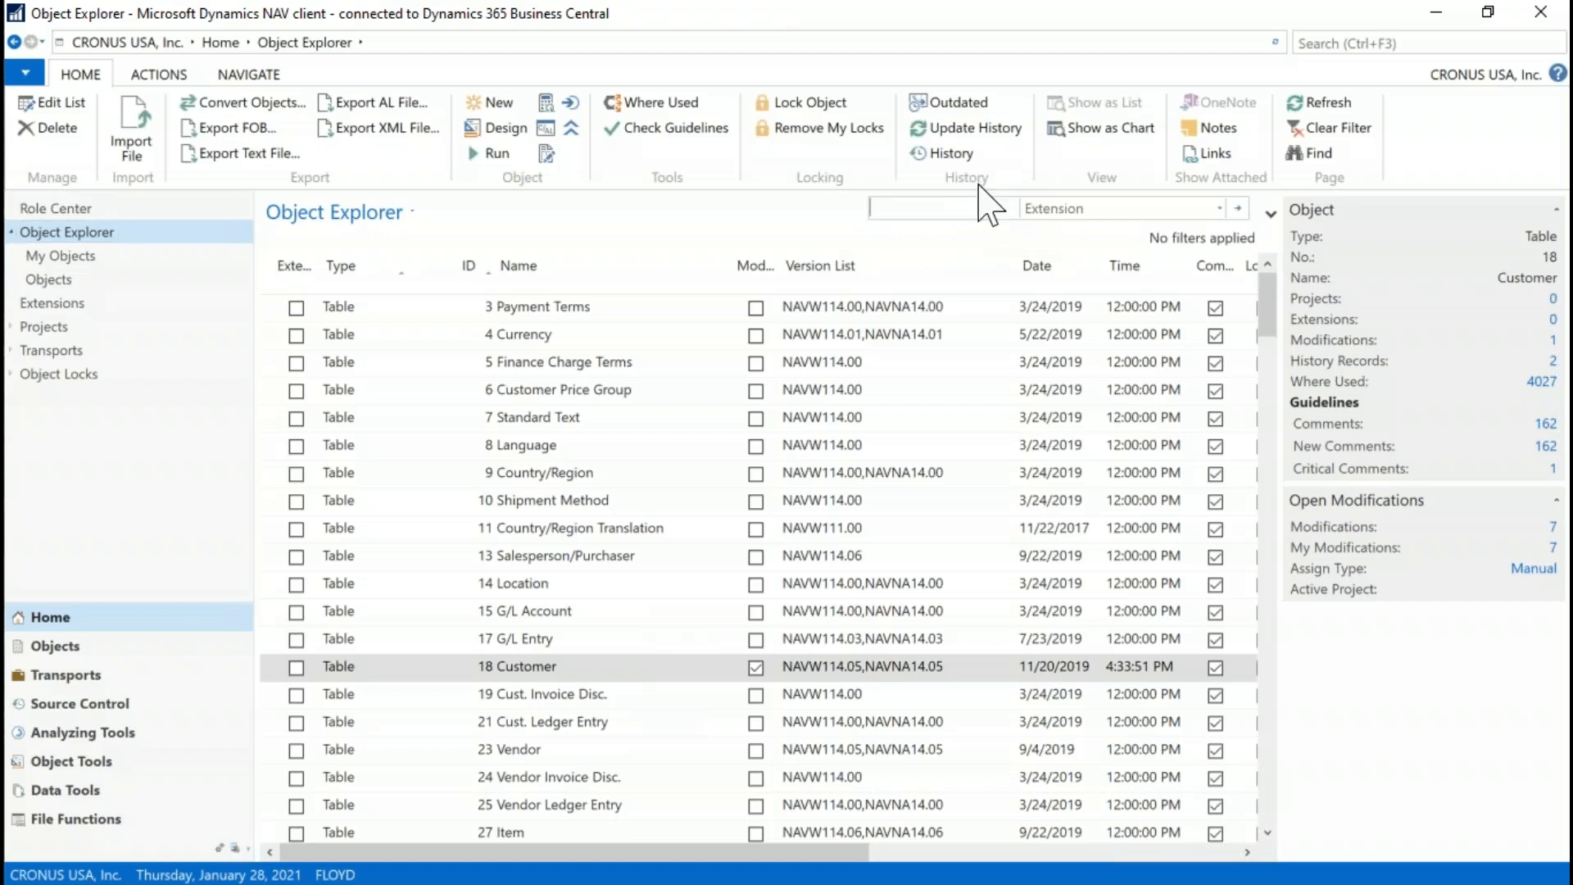
{"action": "type", "text": "yes"}
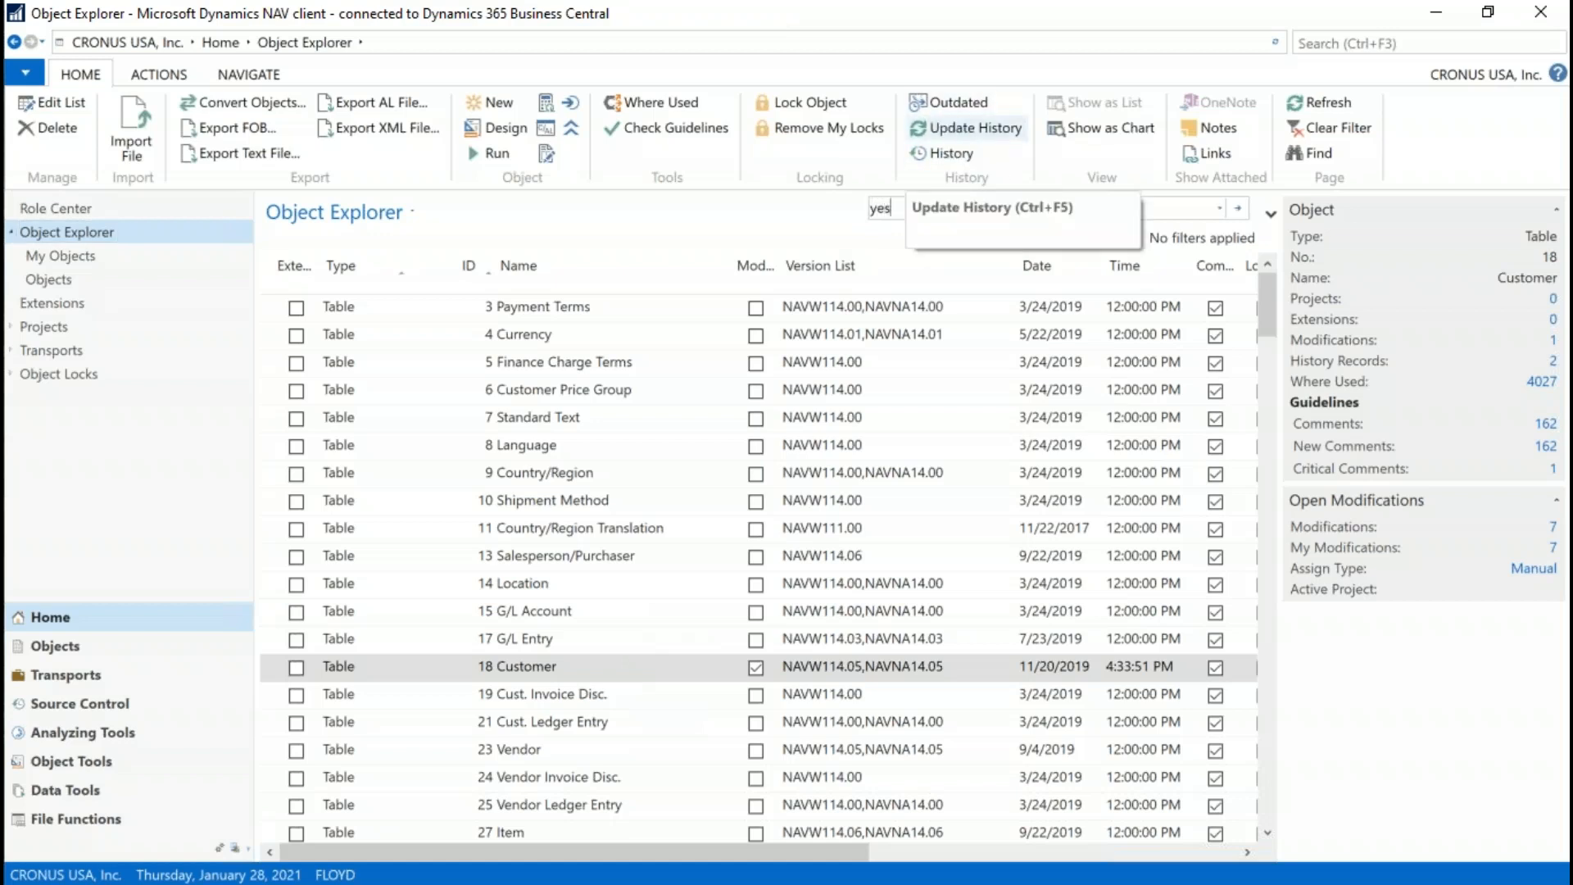
{"action": "left_click", "coordinate": [1216, 208]}
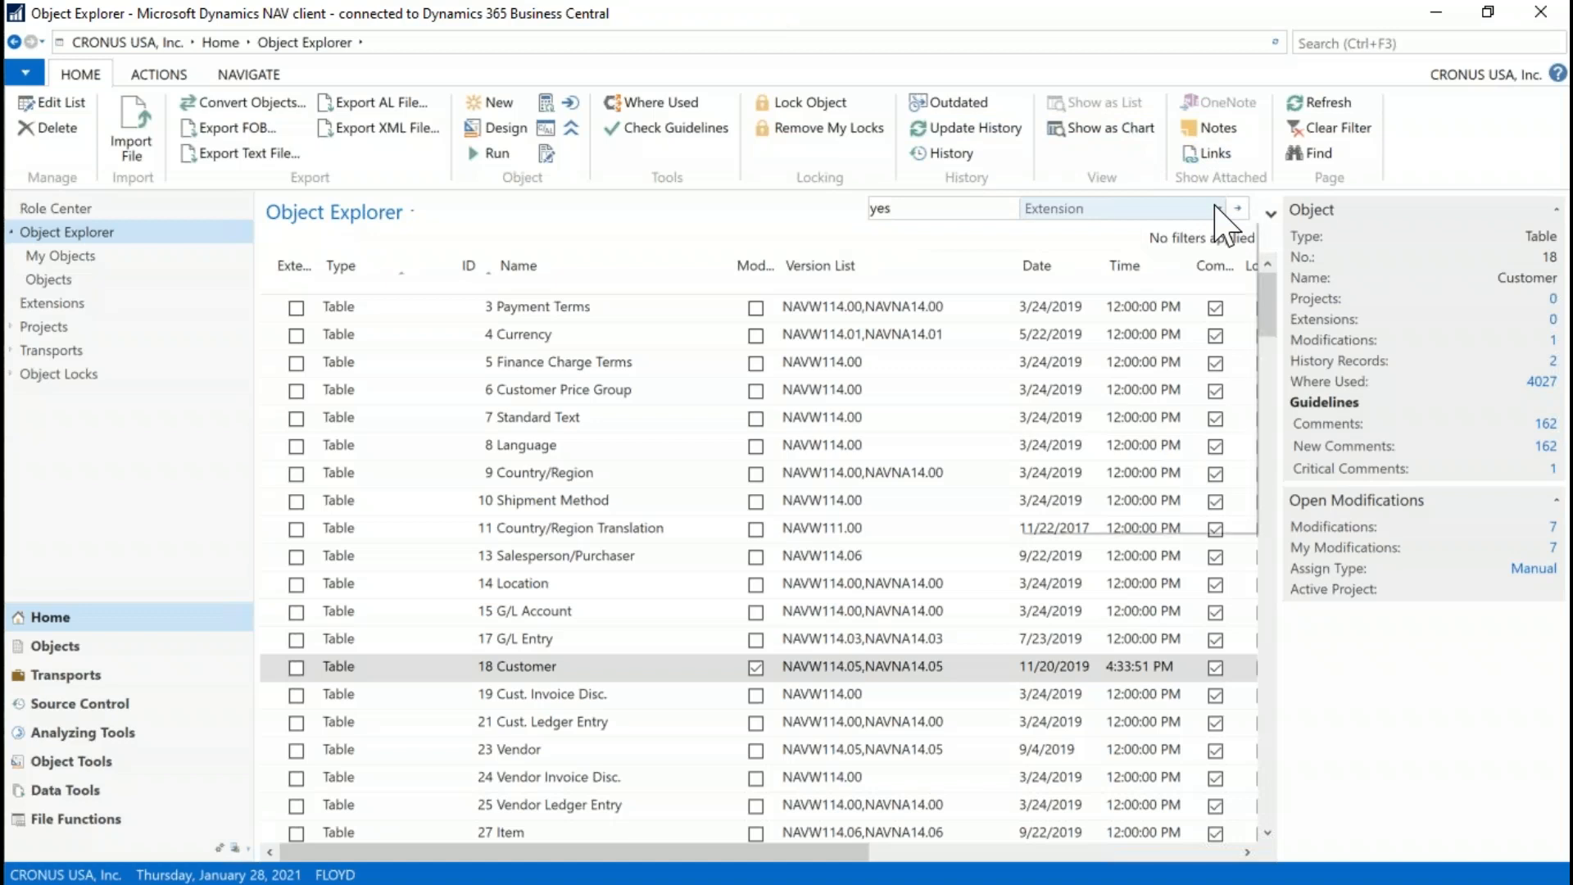
{"action": "left_click", "coordinate": [1149, 311]}
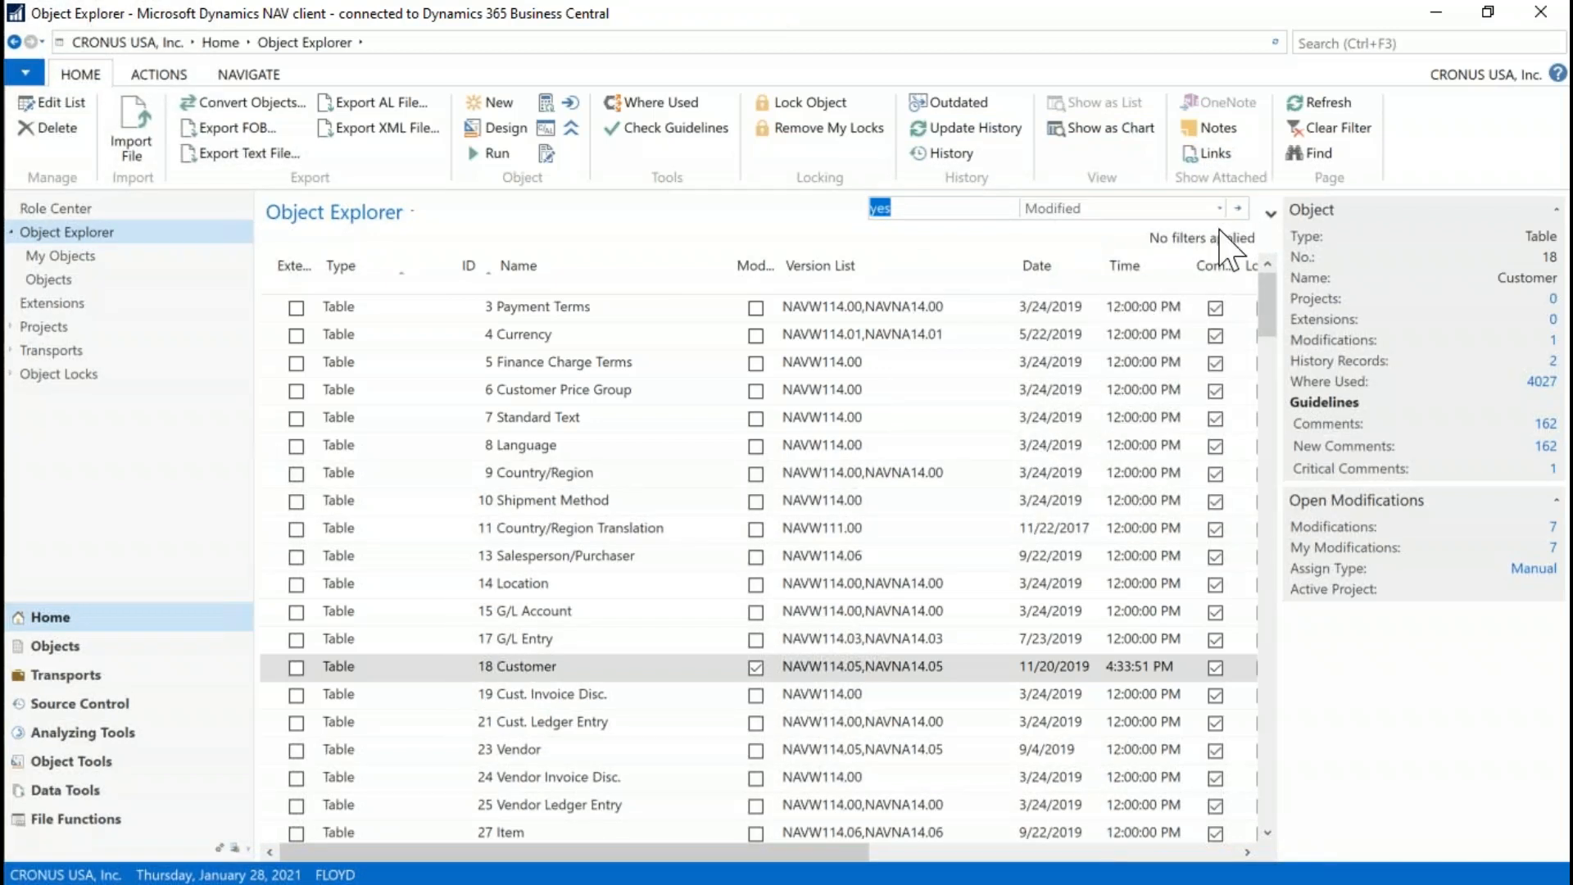
{"action": "left_click", "coordinate": [1239, 210]}
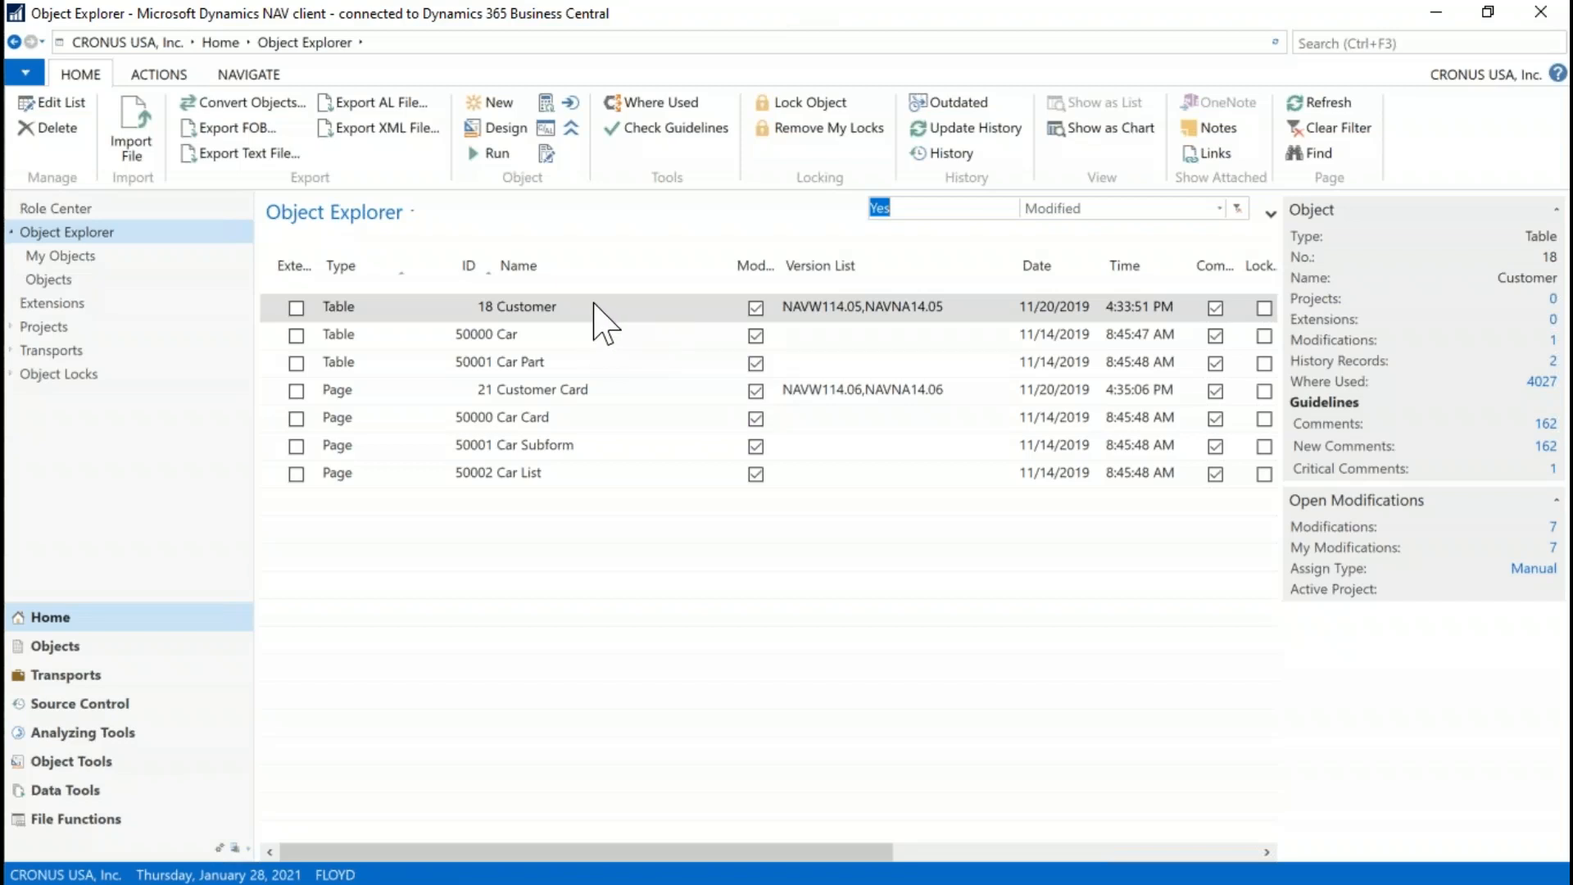
Step: Open the history of table 18 Customer and compare its 9/4/2019 and 11/20/2019 versions
{"action": "left_click", "coordinate": [971, 156]}
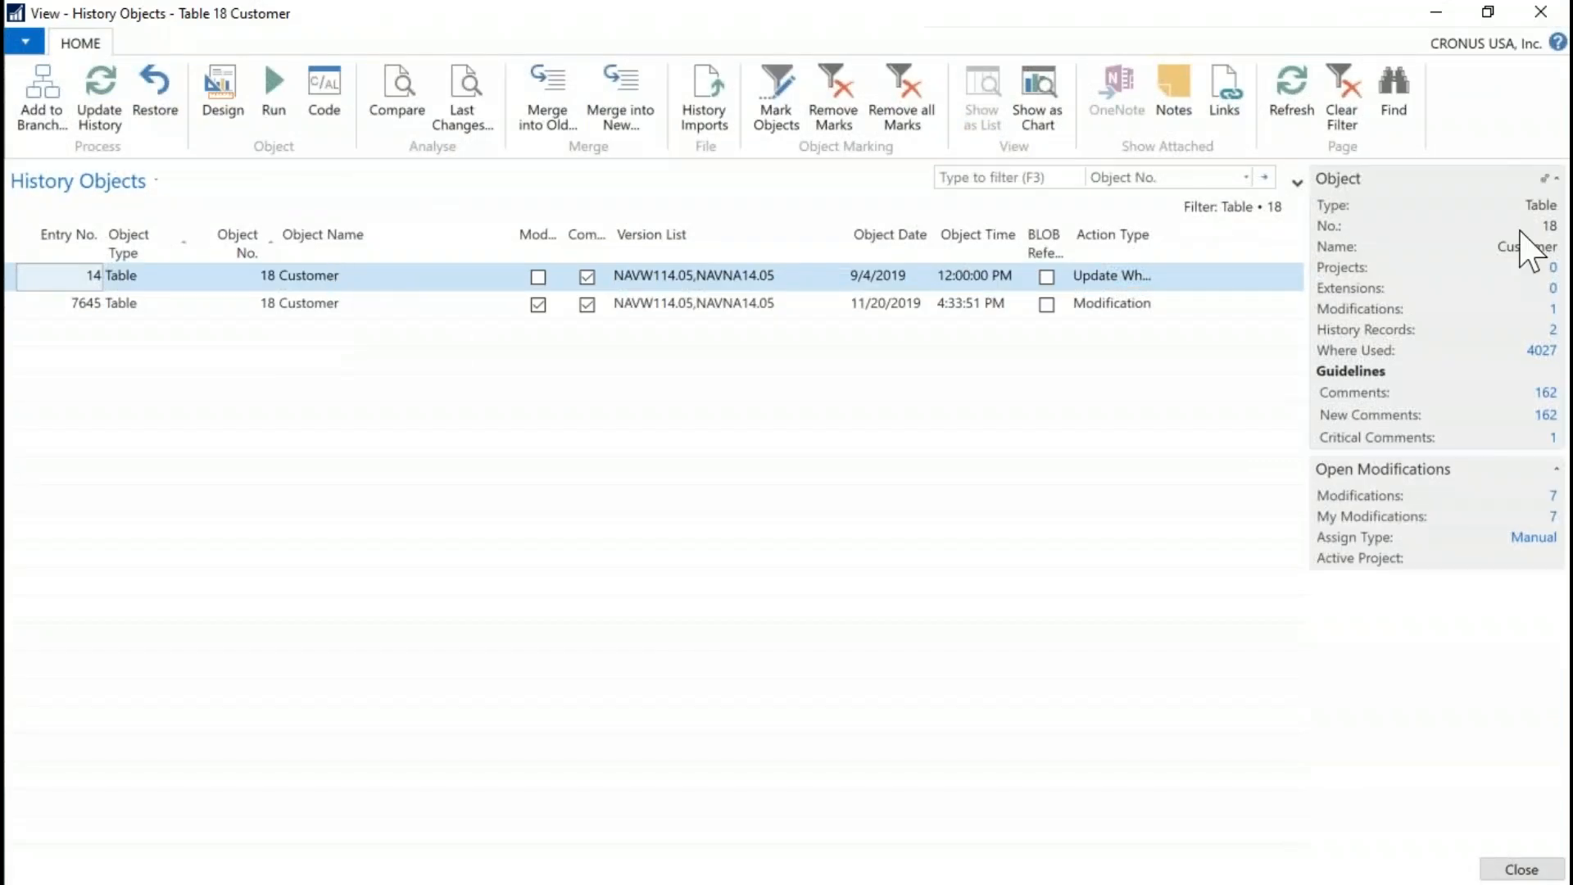
{"action": "left_click", "coordinate": [417, 304]}
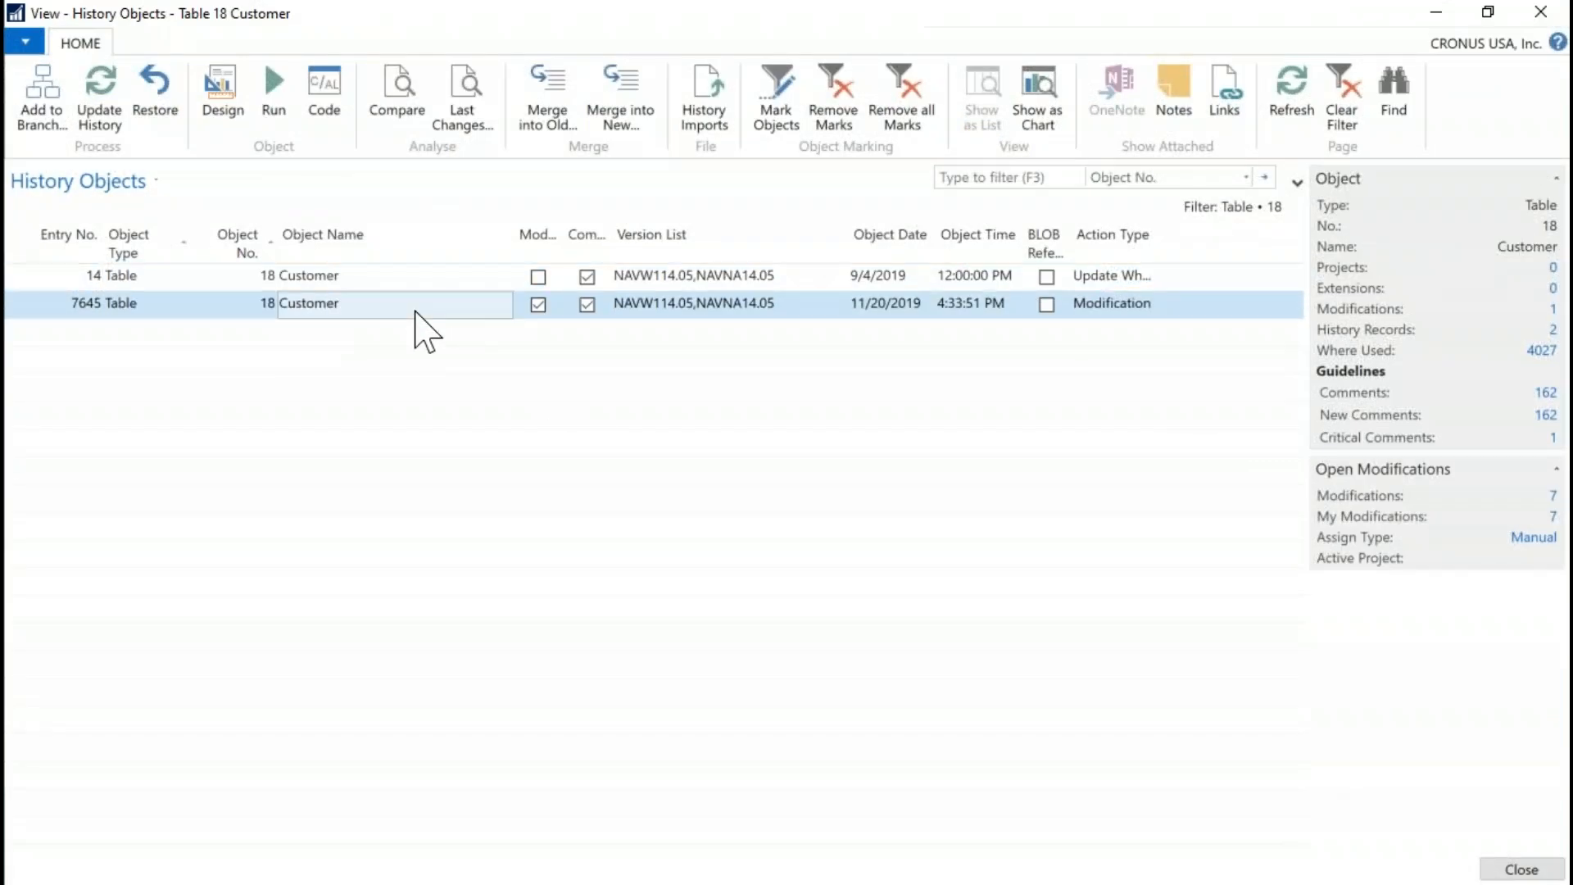
{"action": "left_click", "coordinate": [423, 278]}
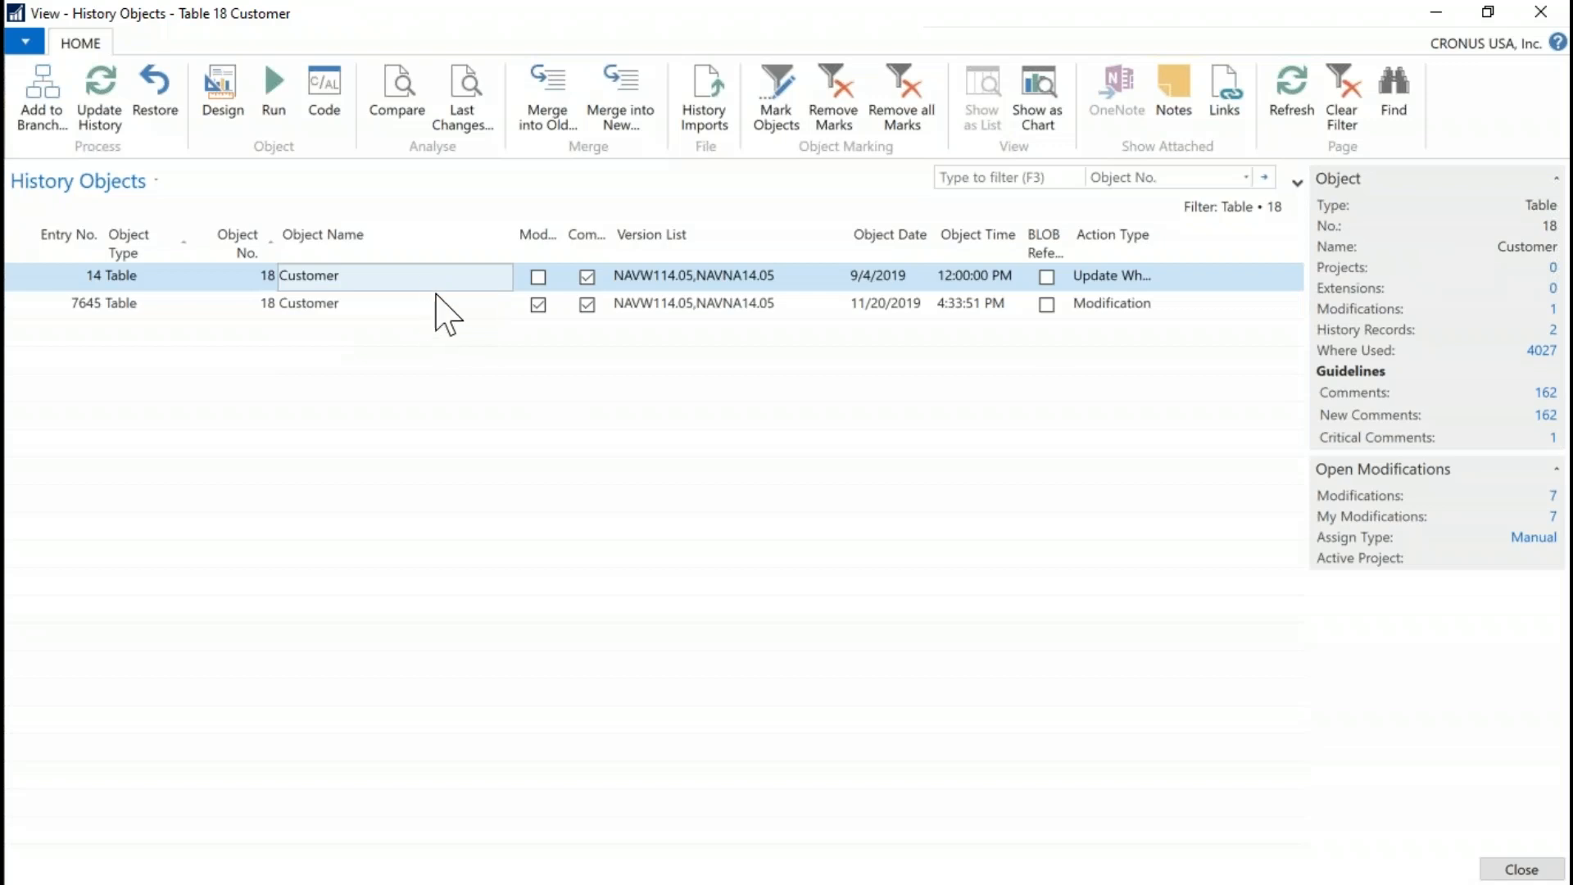
{"action": "left_click", "coordinate": [437, 307], "text": "shift"}
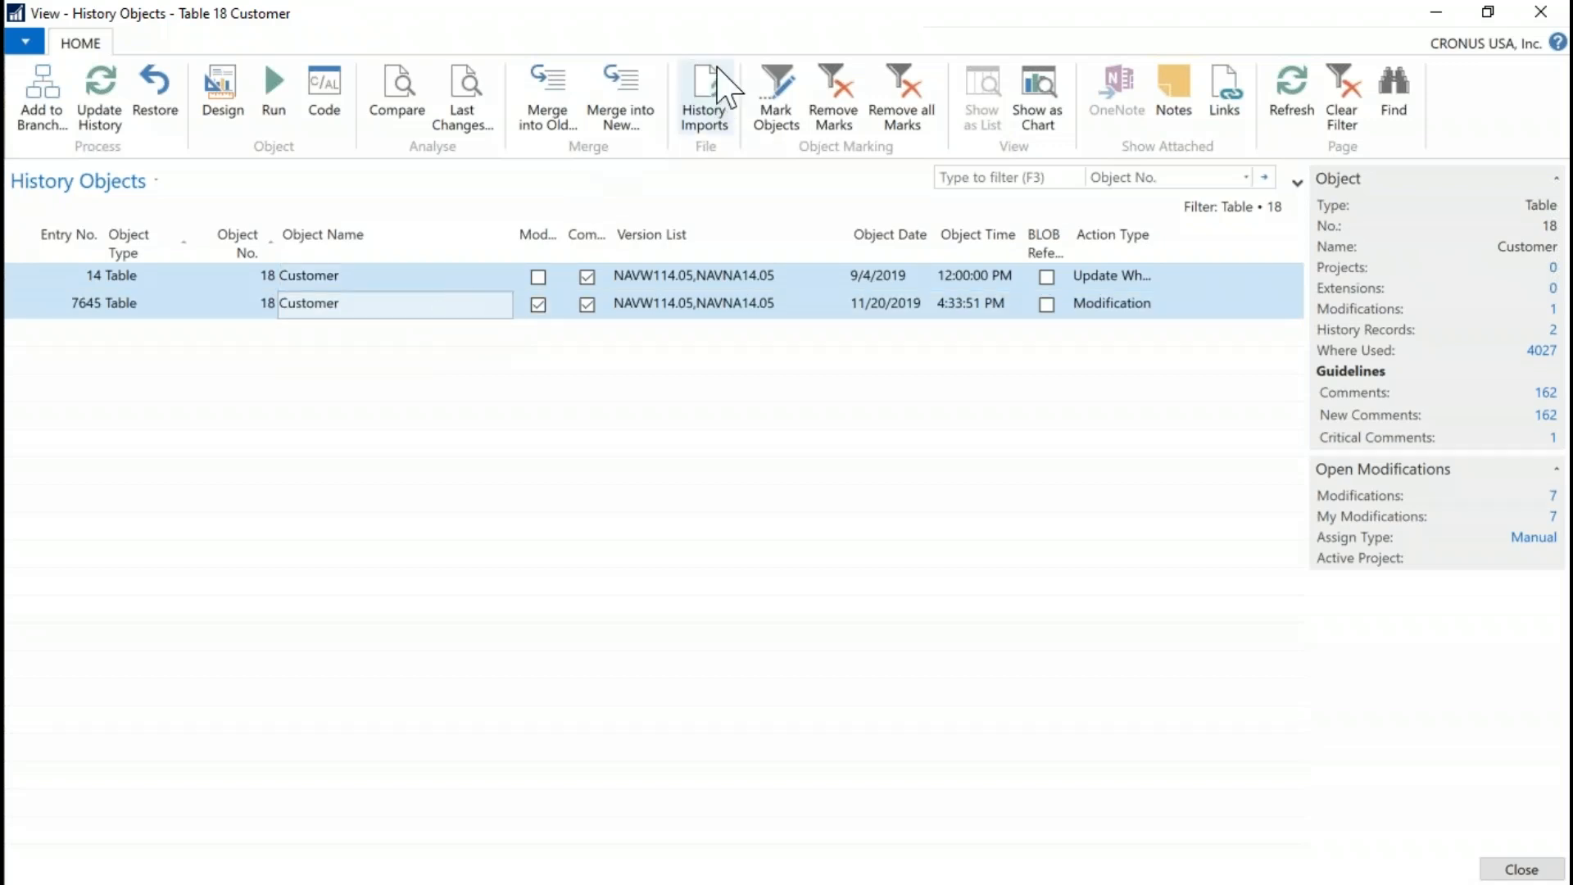
{"action": "left_click", "coordinate": [399, 104]}
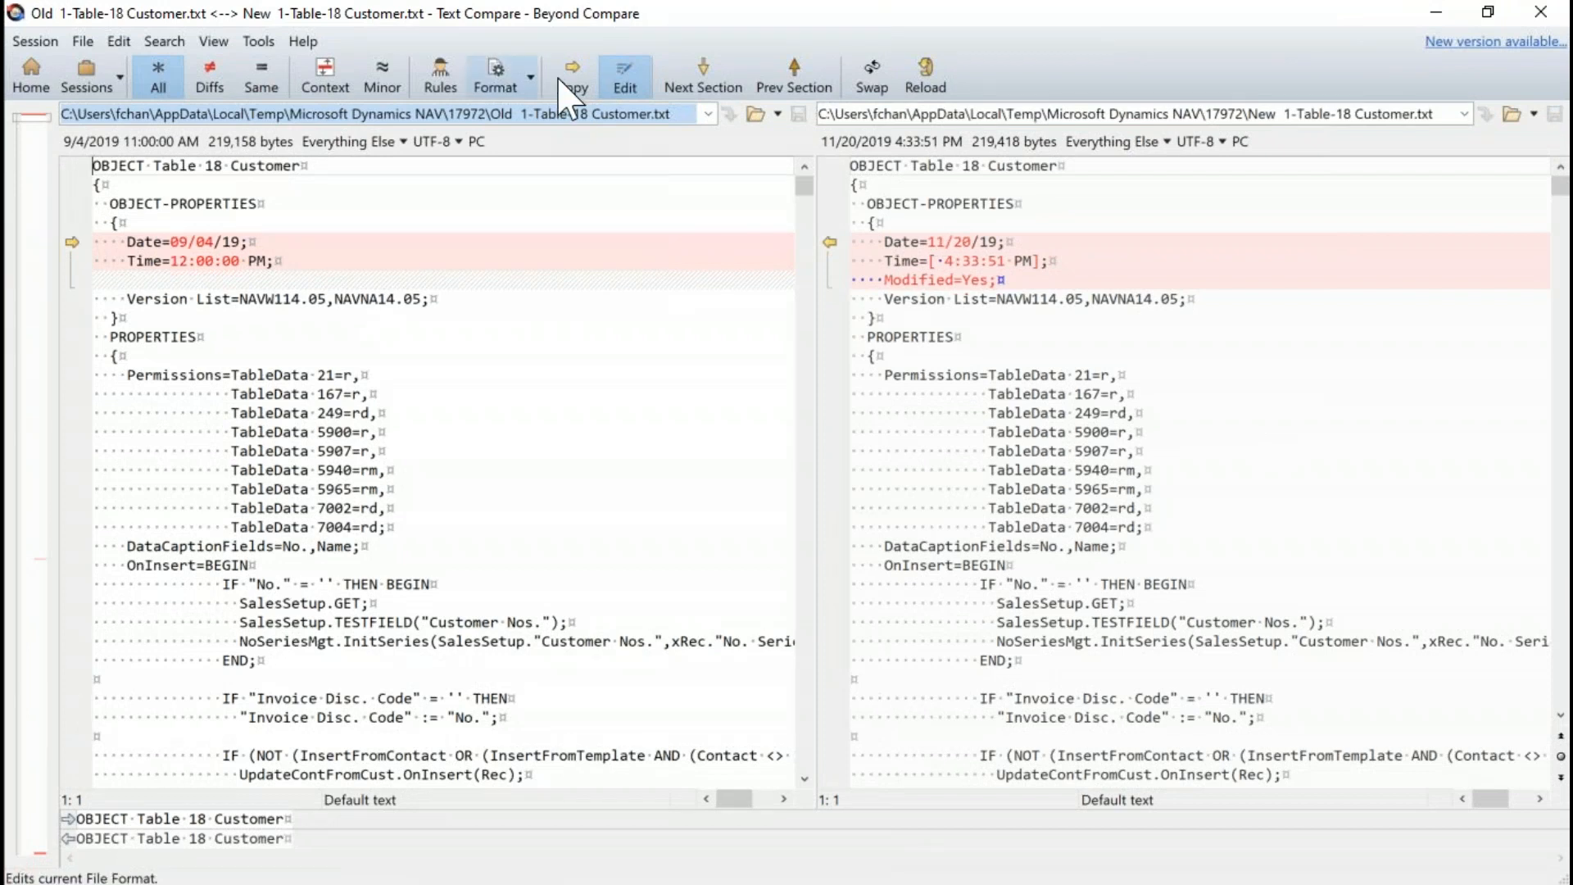
Step: Step through the differences between the two Customer table versions to the added field, and close the comparison and the history list
{"action": "left_click", "coordinate": [719, 77]}
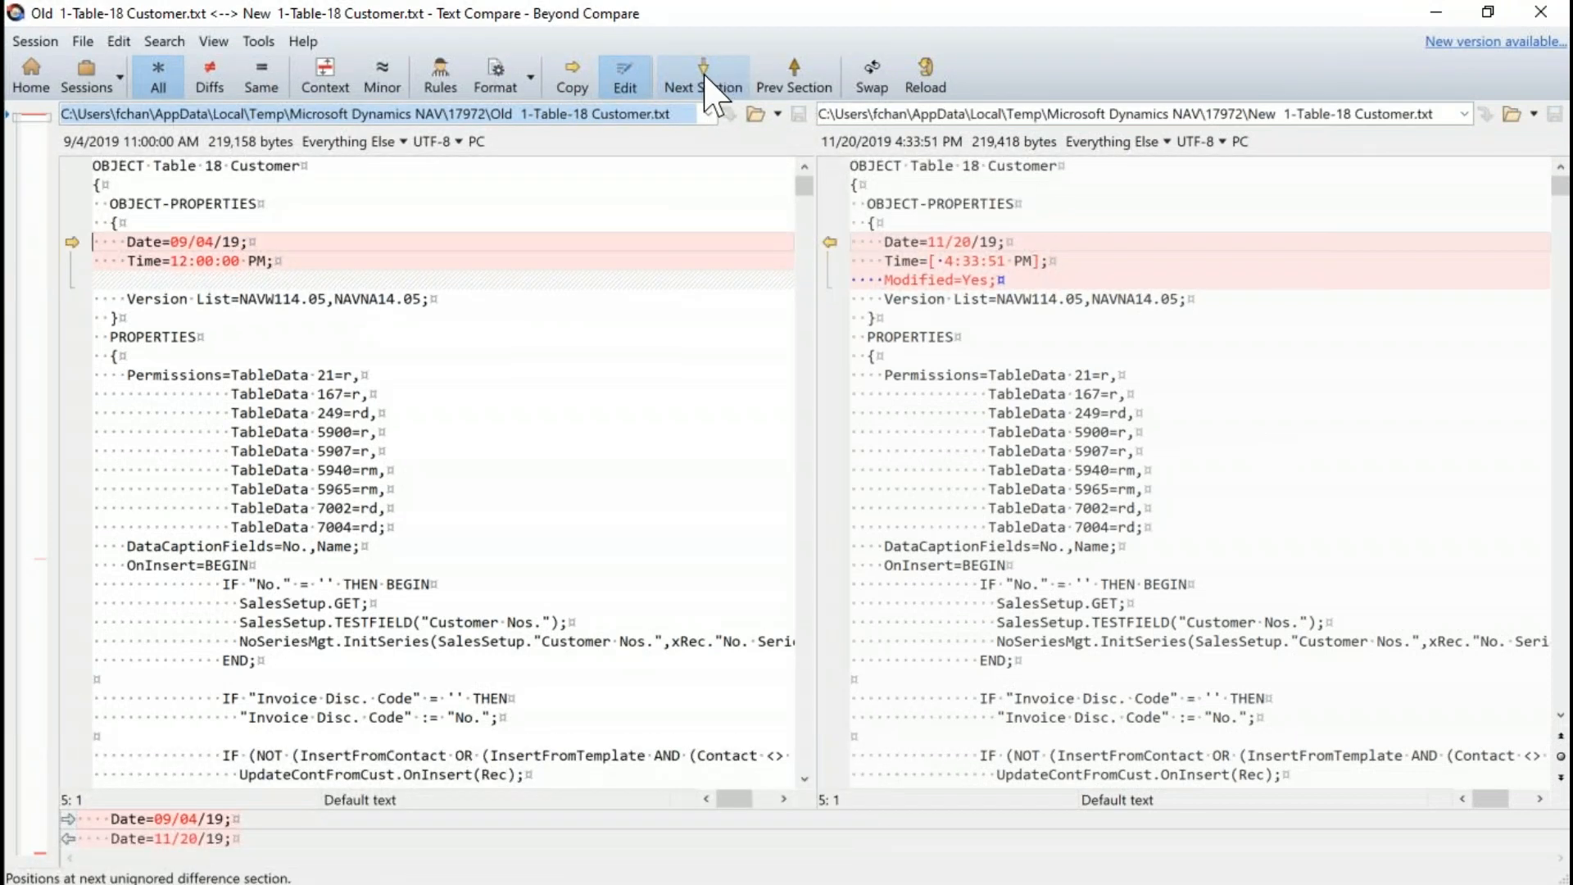
{"action": "left_click", "coordinate": [652, 311]}
{"action": "left_click", "coordinate": [972, 230]}
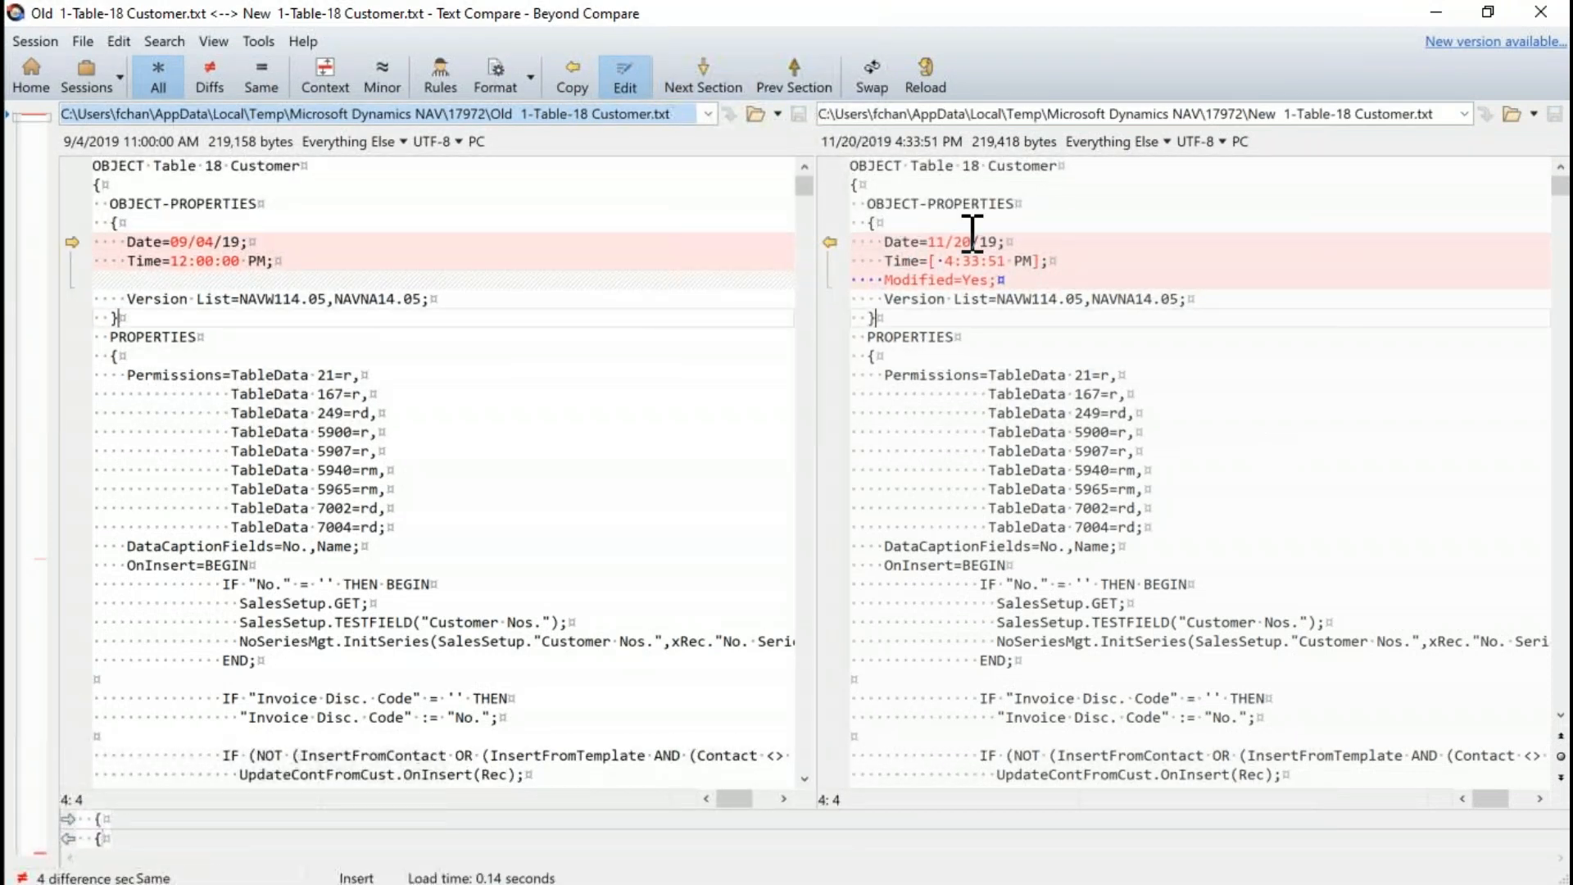
{"action": "left_click", "coordinate": [711, 78]}
{"action": "left_click", "coordinate": [711, 78]}
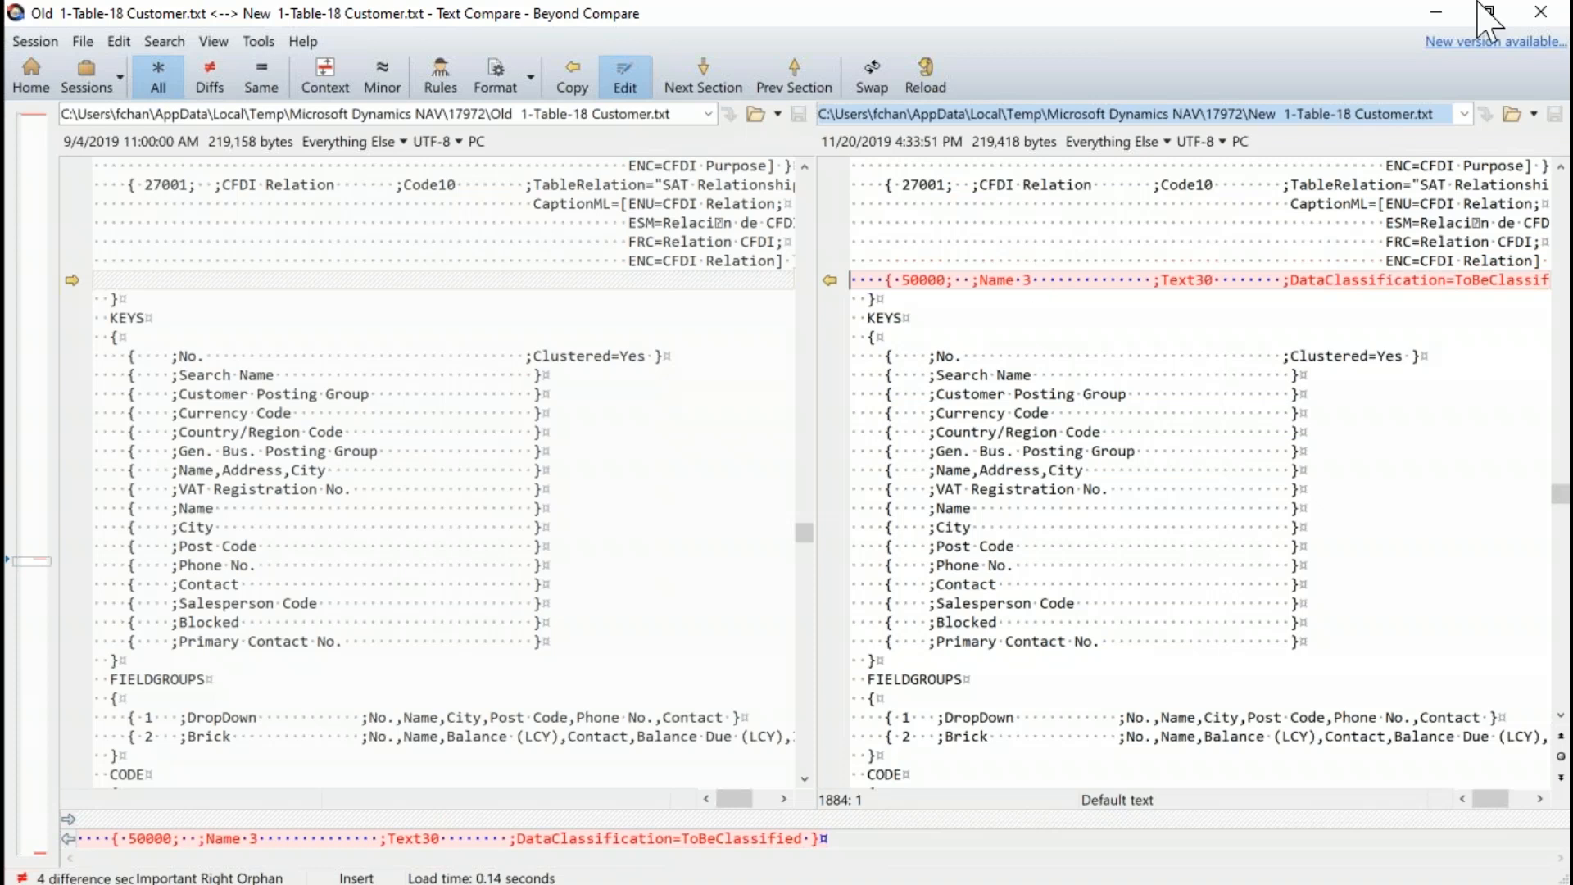
{"action": "left_click", "coordinate": [1540, 11]}
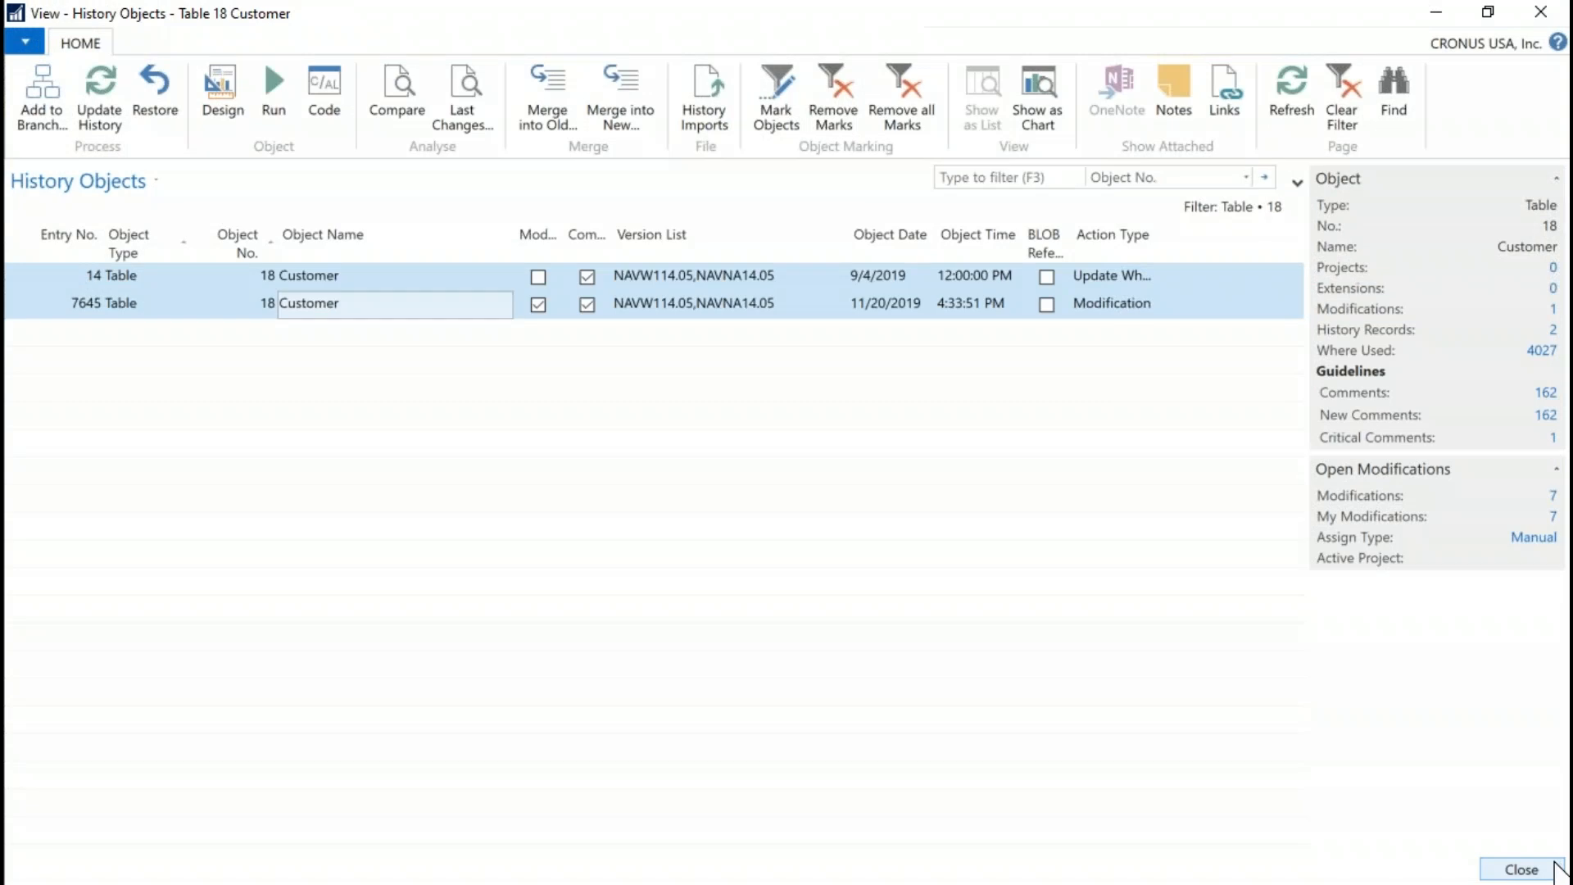
{"action": "left_click", "coordinate": [1523, 868]}
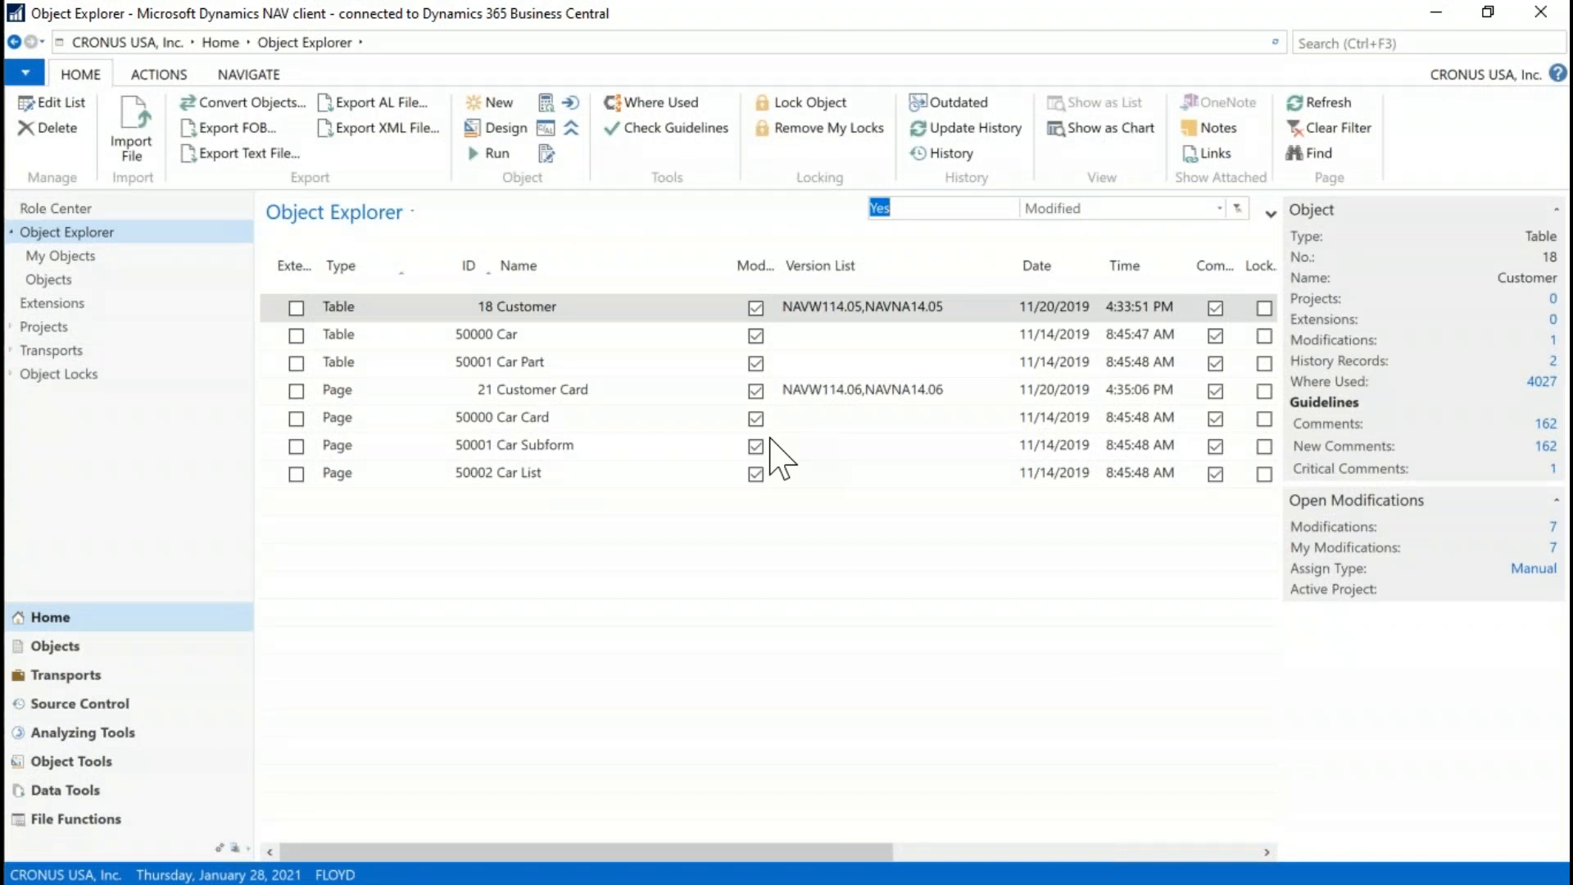
Step: Open the Cars App card from the C/AL to AL Converters list and select its directory name
{"action": "left_click", "coordinate": [90, 762]}
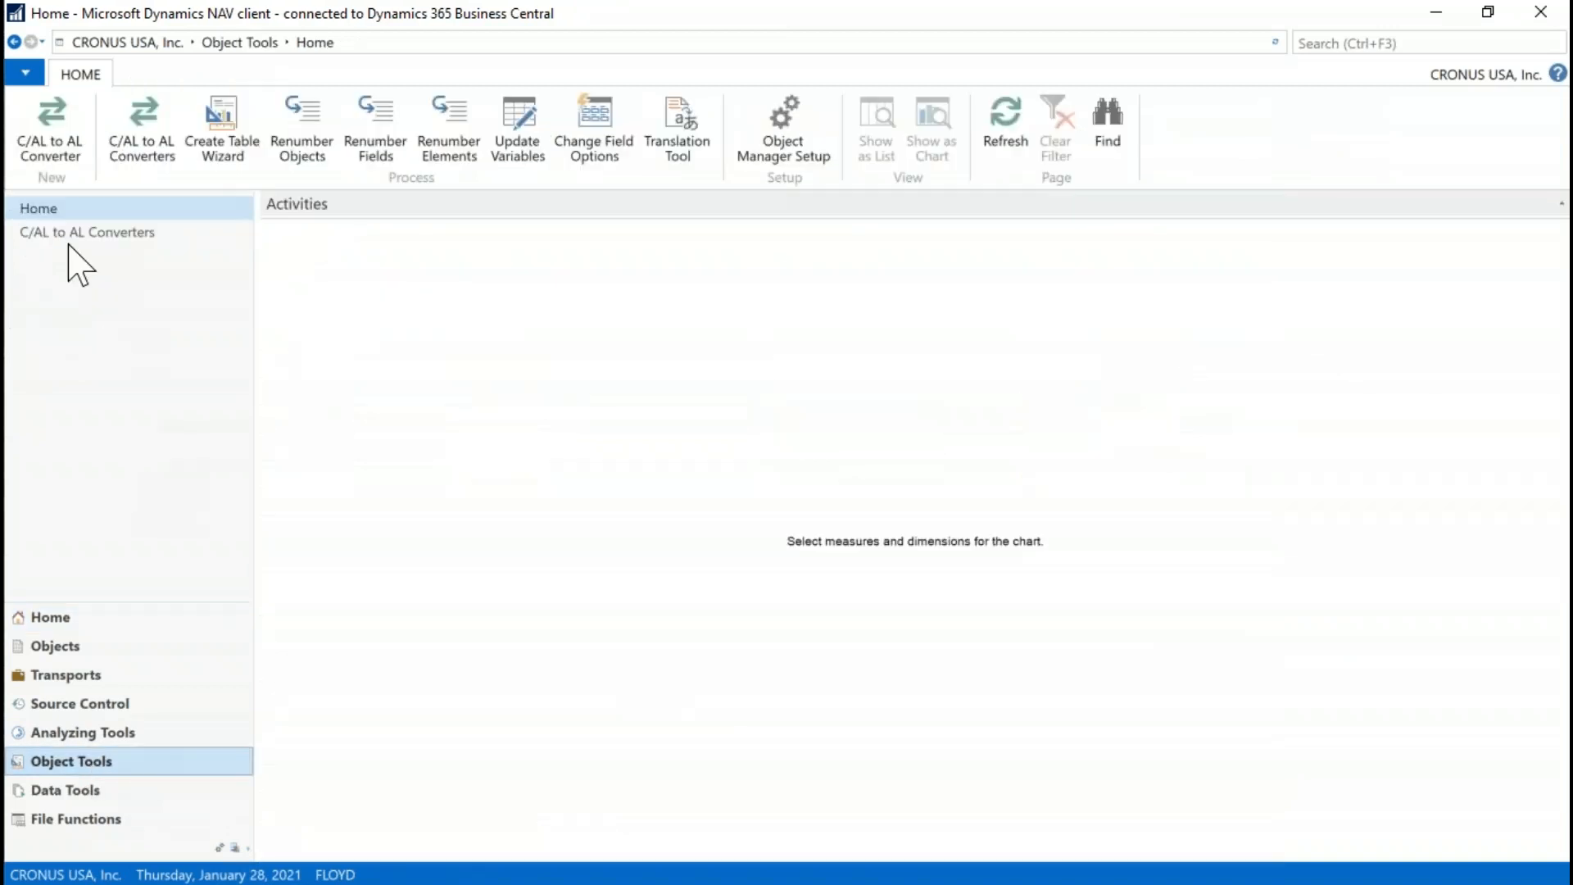
{"action": "left_click", "coordinate": [65, 238]}
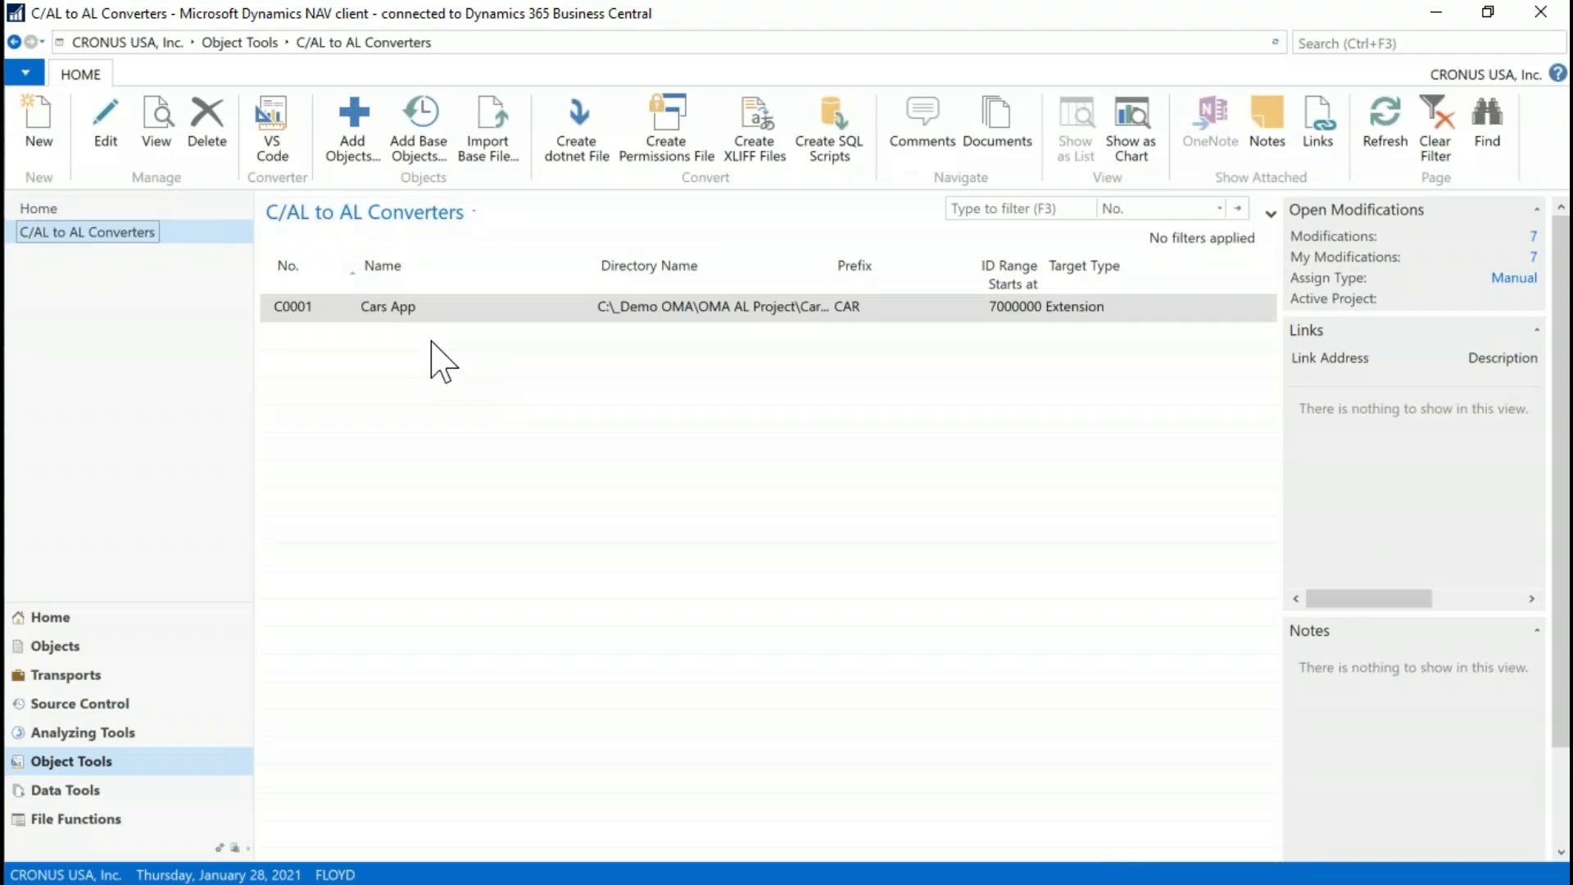
{"action": "double_click", "coordinate": [435, 309]}
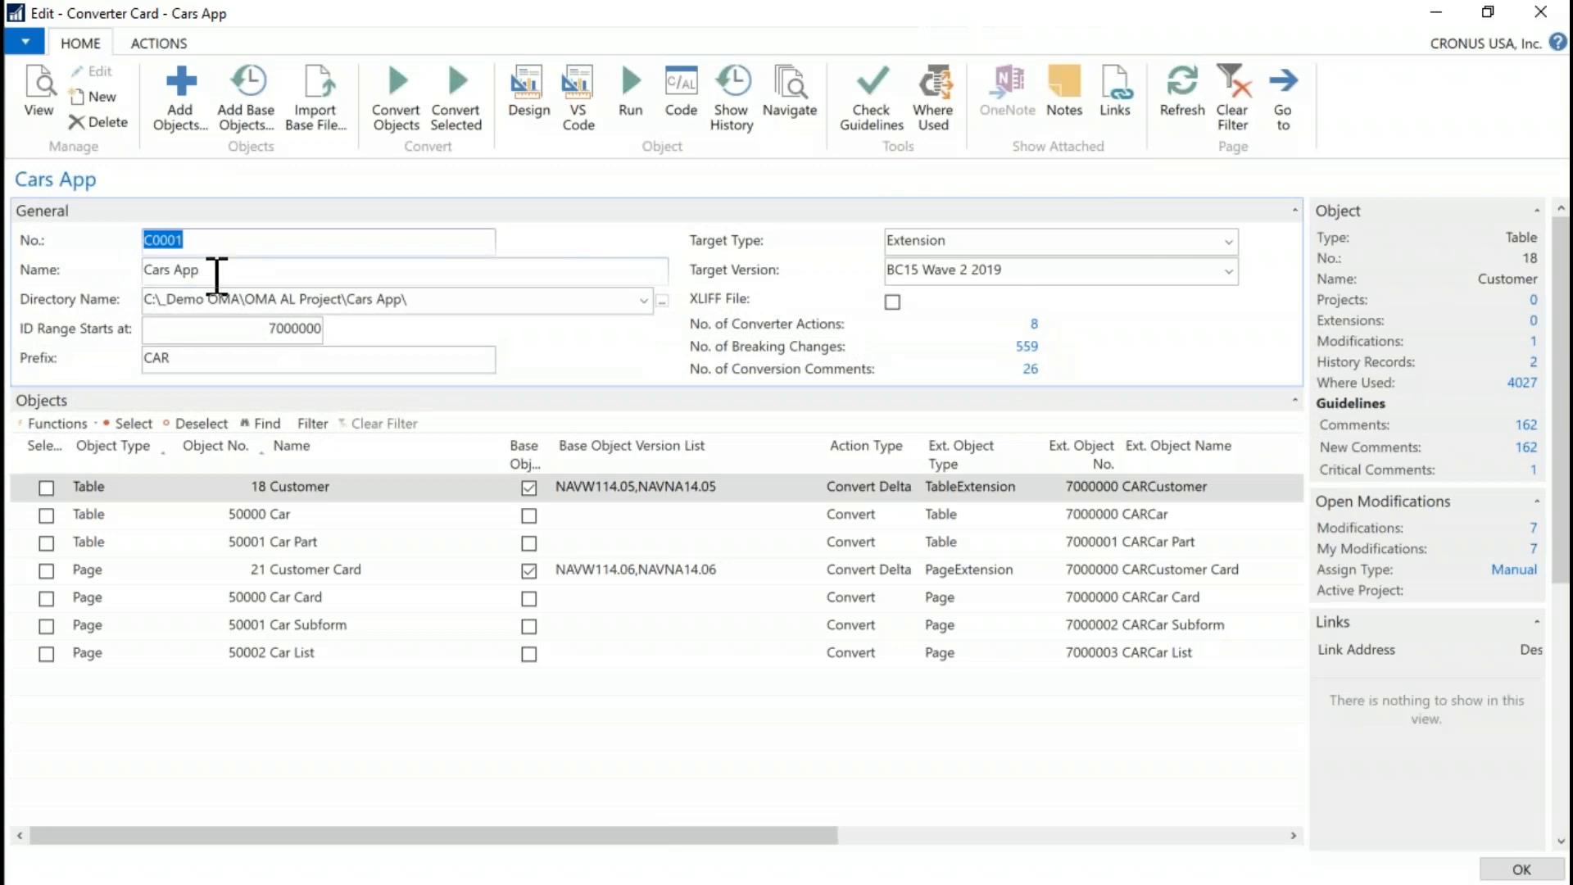
{"action": "left_click", "coordinate": [474, 296]}
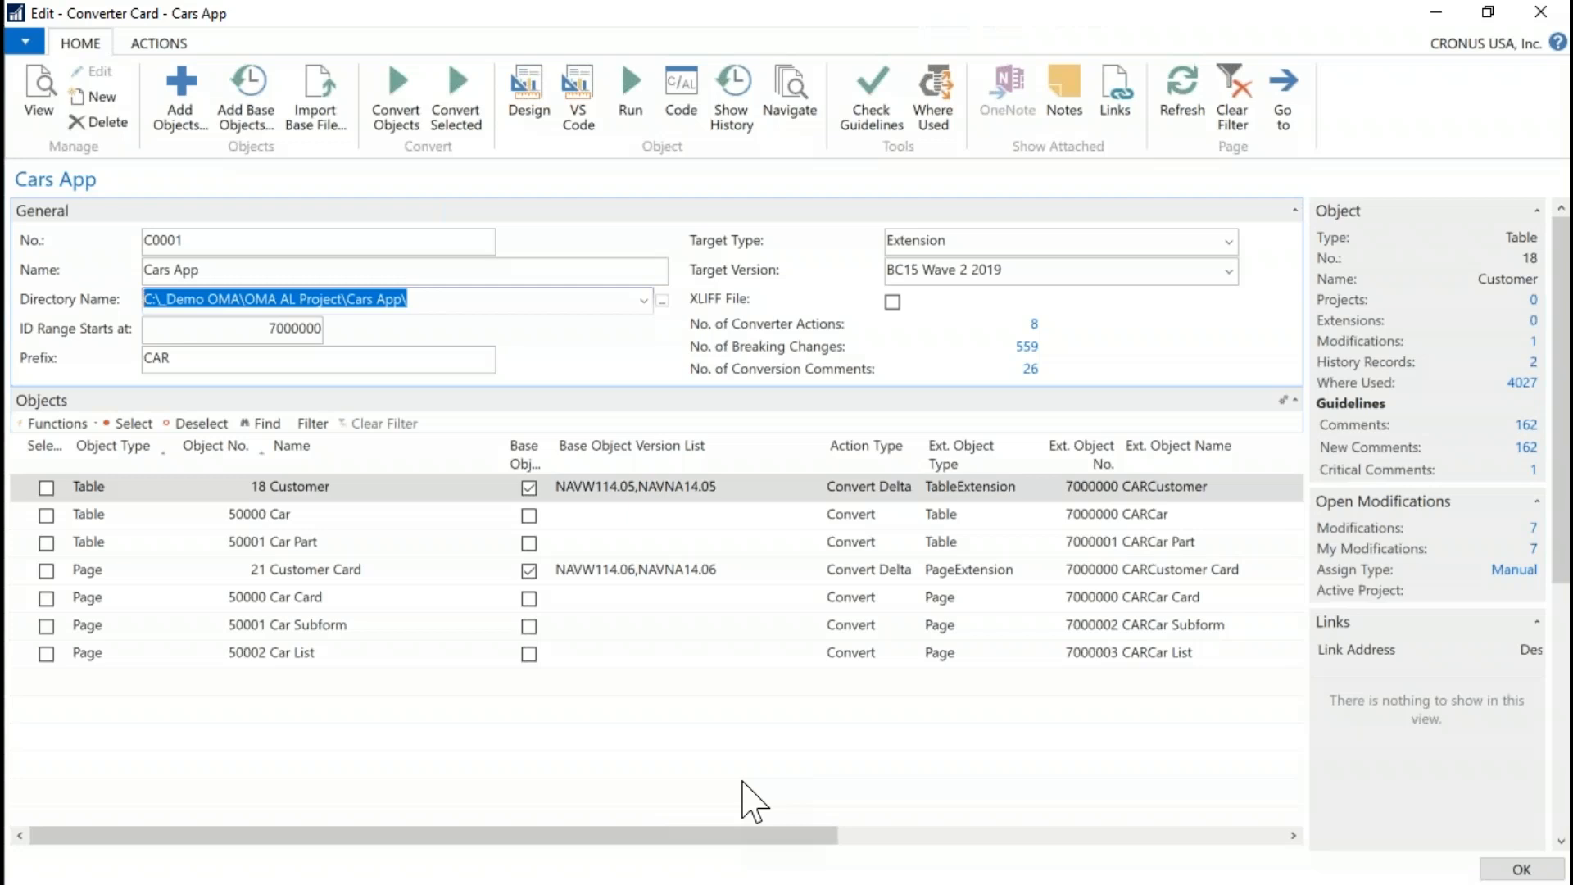
Step: Review the converter's starting ID range and prefix, and choose Extension as the target type
{"action": "left_click", "coordinate": [309, 327]}
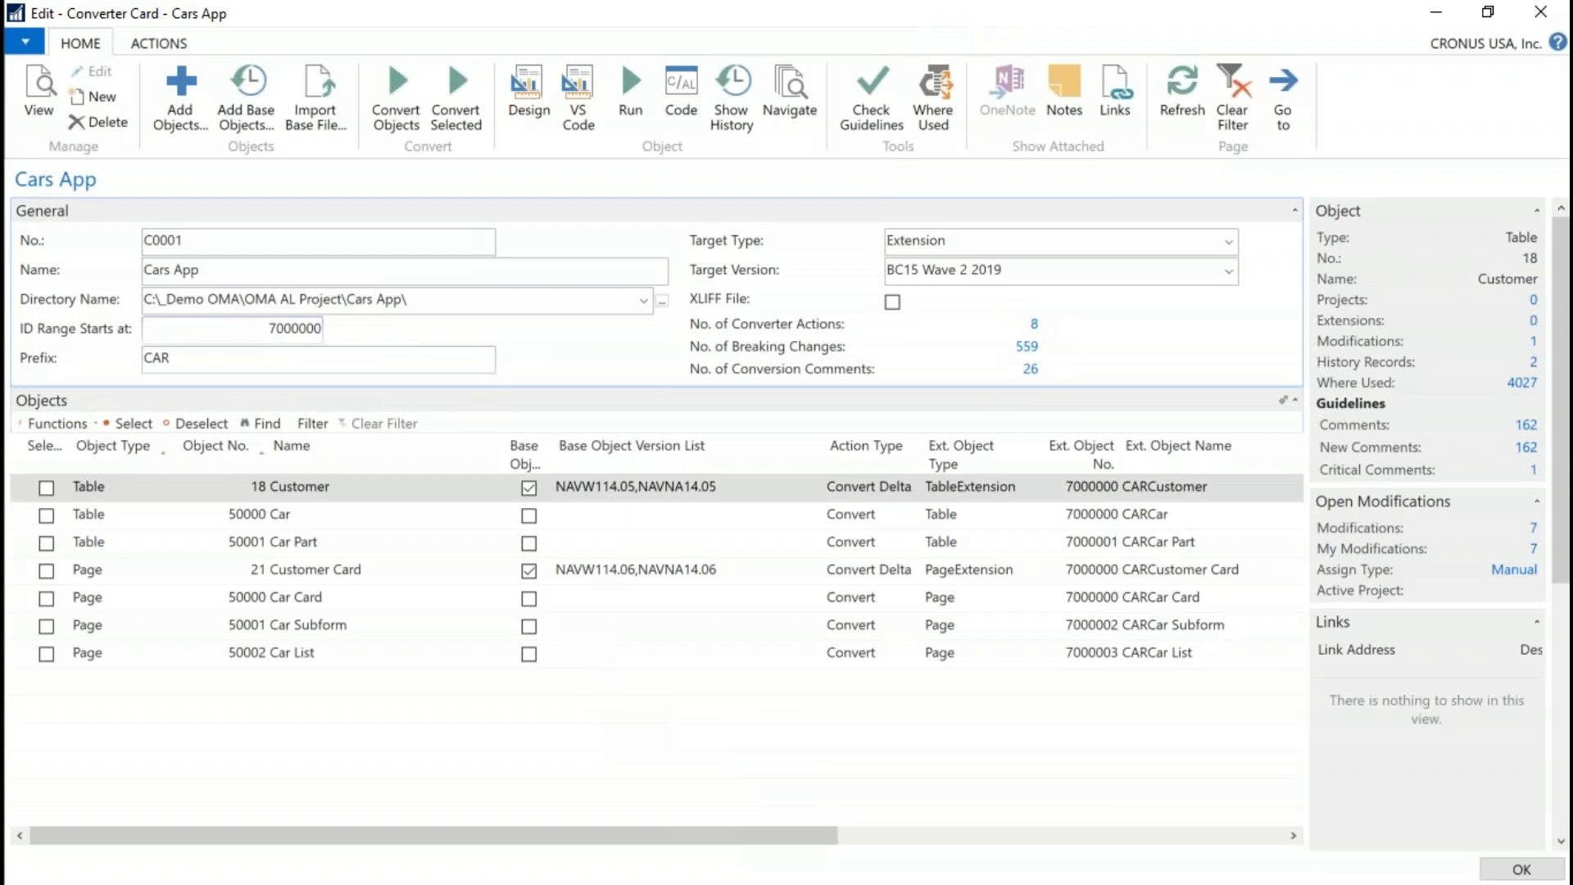
{"action": "left_click", "coordinate": [414, 358]}
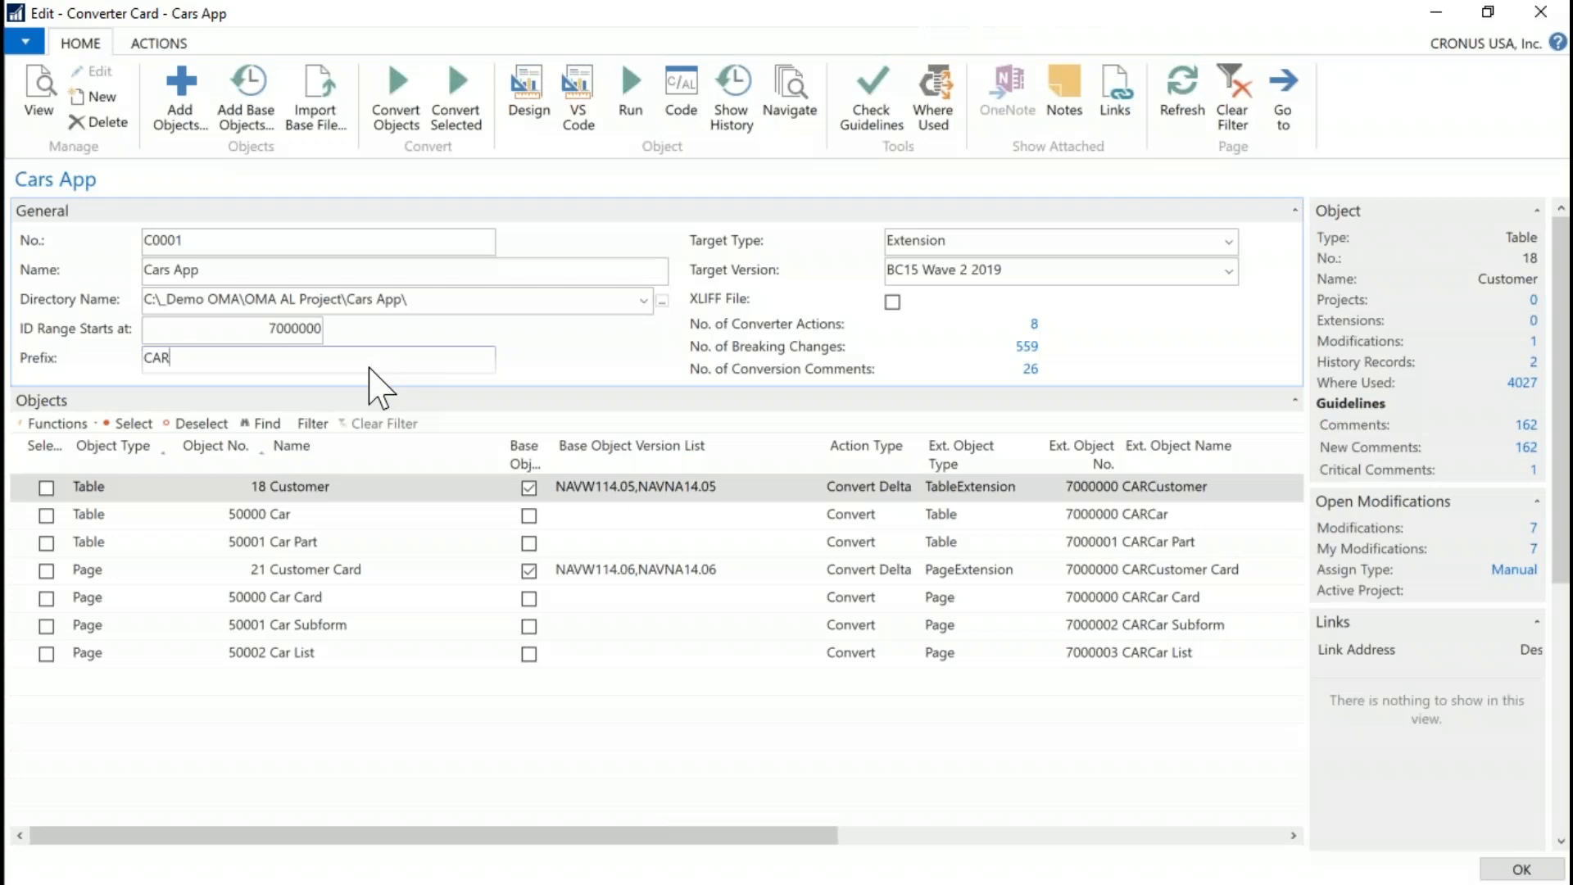
{"action": "double_click", "coordinate": [205, 358]}
{"action": "left_click", "coordinate": [1229, 243]}
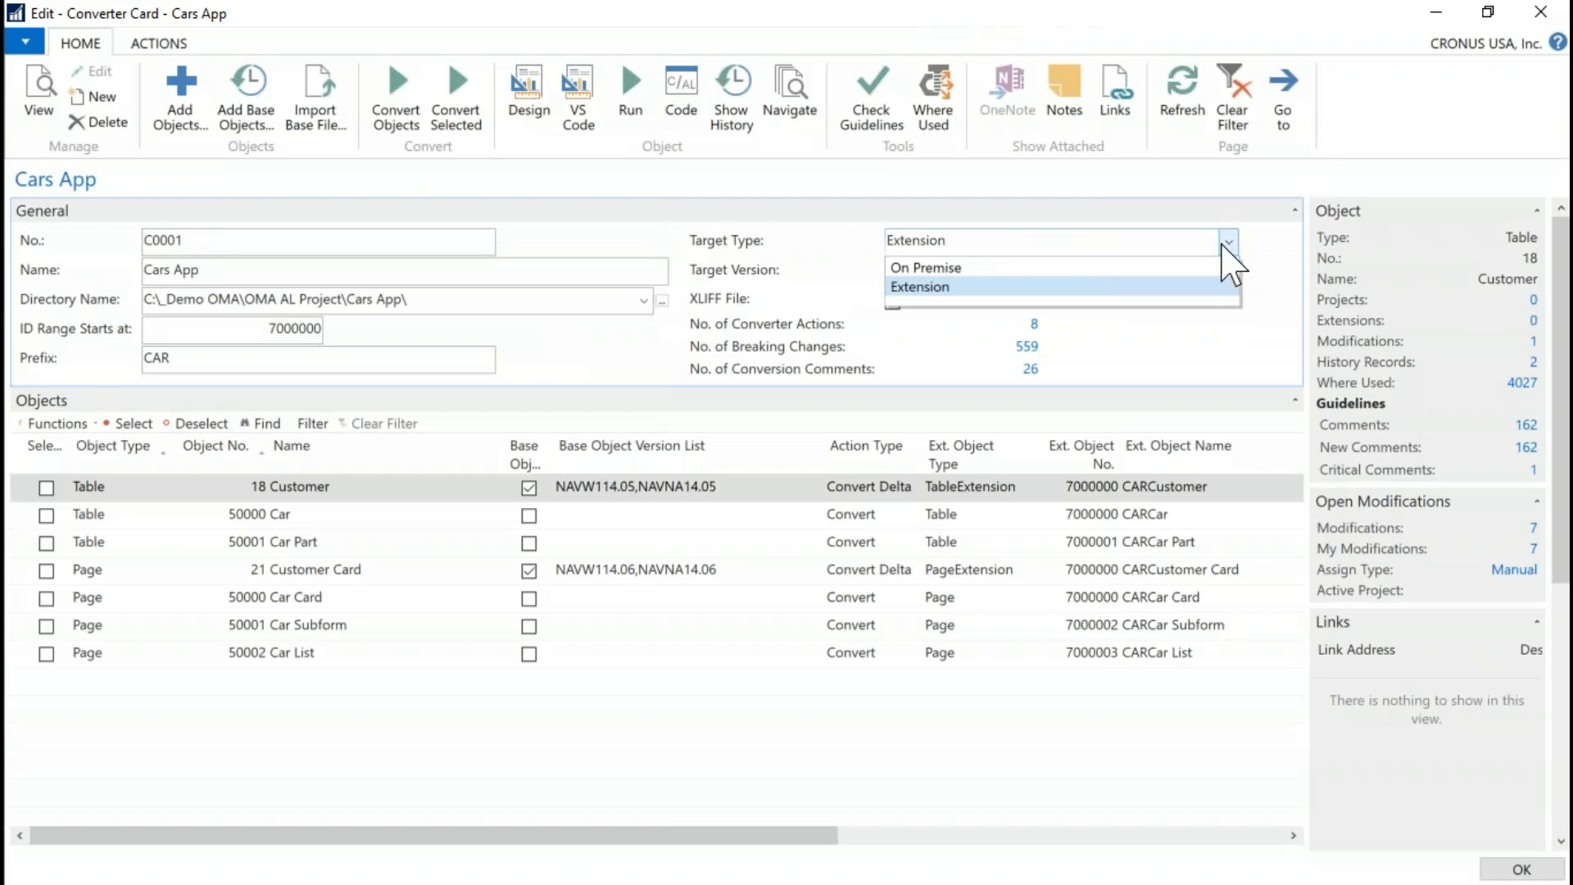
{"action": "left_click", "coordinate": [935, 289]}
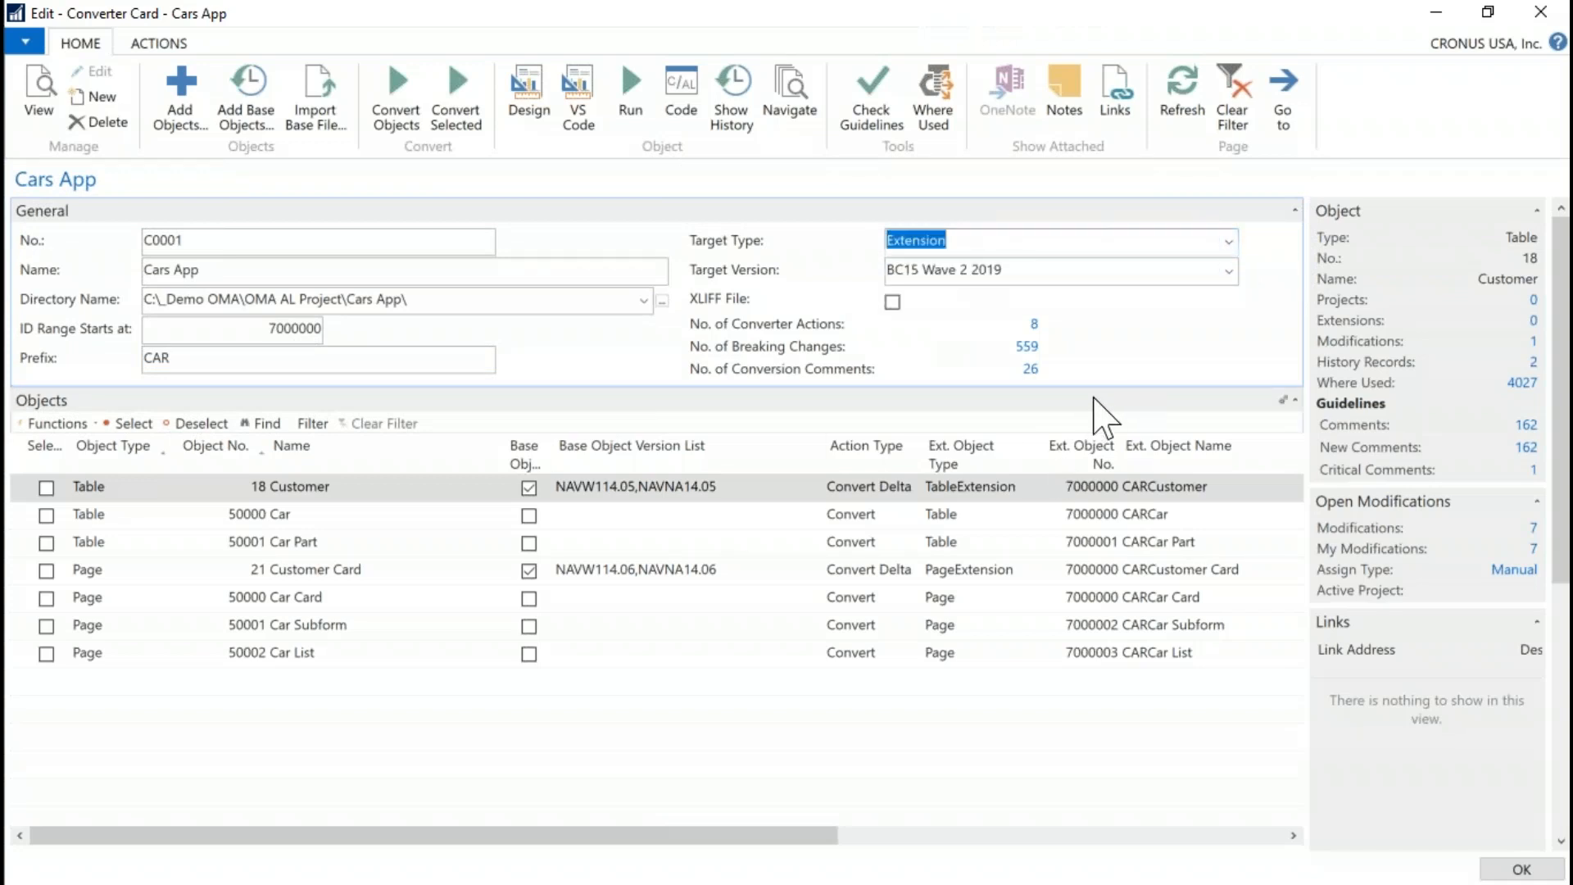
Step: Set the converter's target version to BC14 Spring 2019 and enable the XLIFF file option
{"action": "left_click", "coordinate": [1226, 273]}
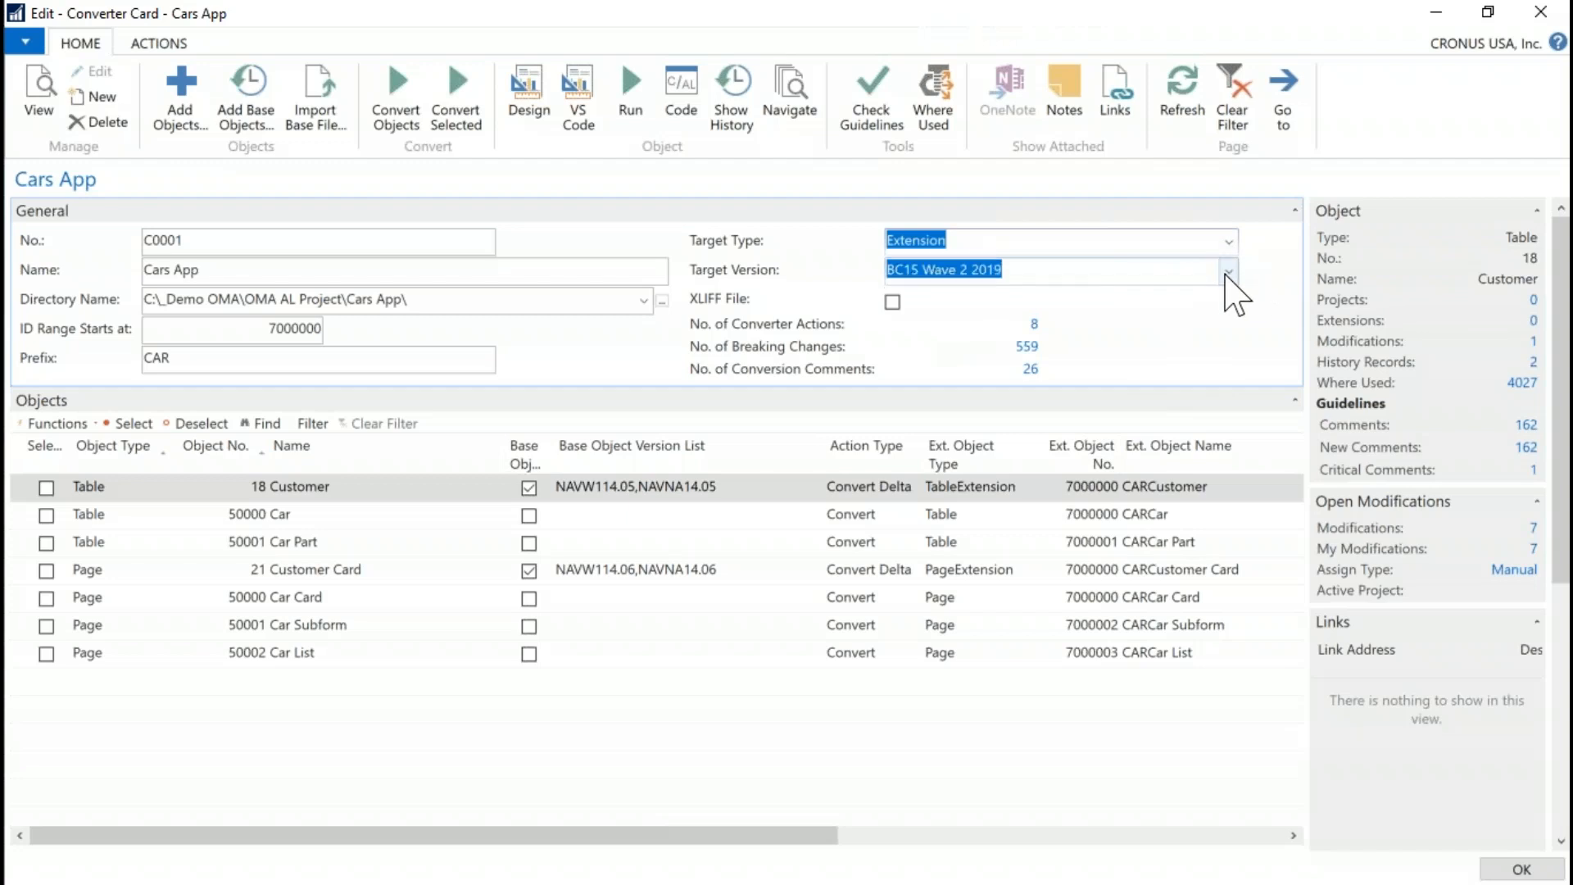
{"action": "left_click", "coordinate": [1226, 273]}
{"action": "left_click", "coordinate": [1019, 447]}
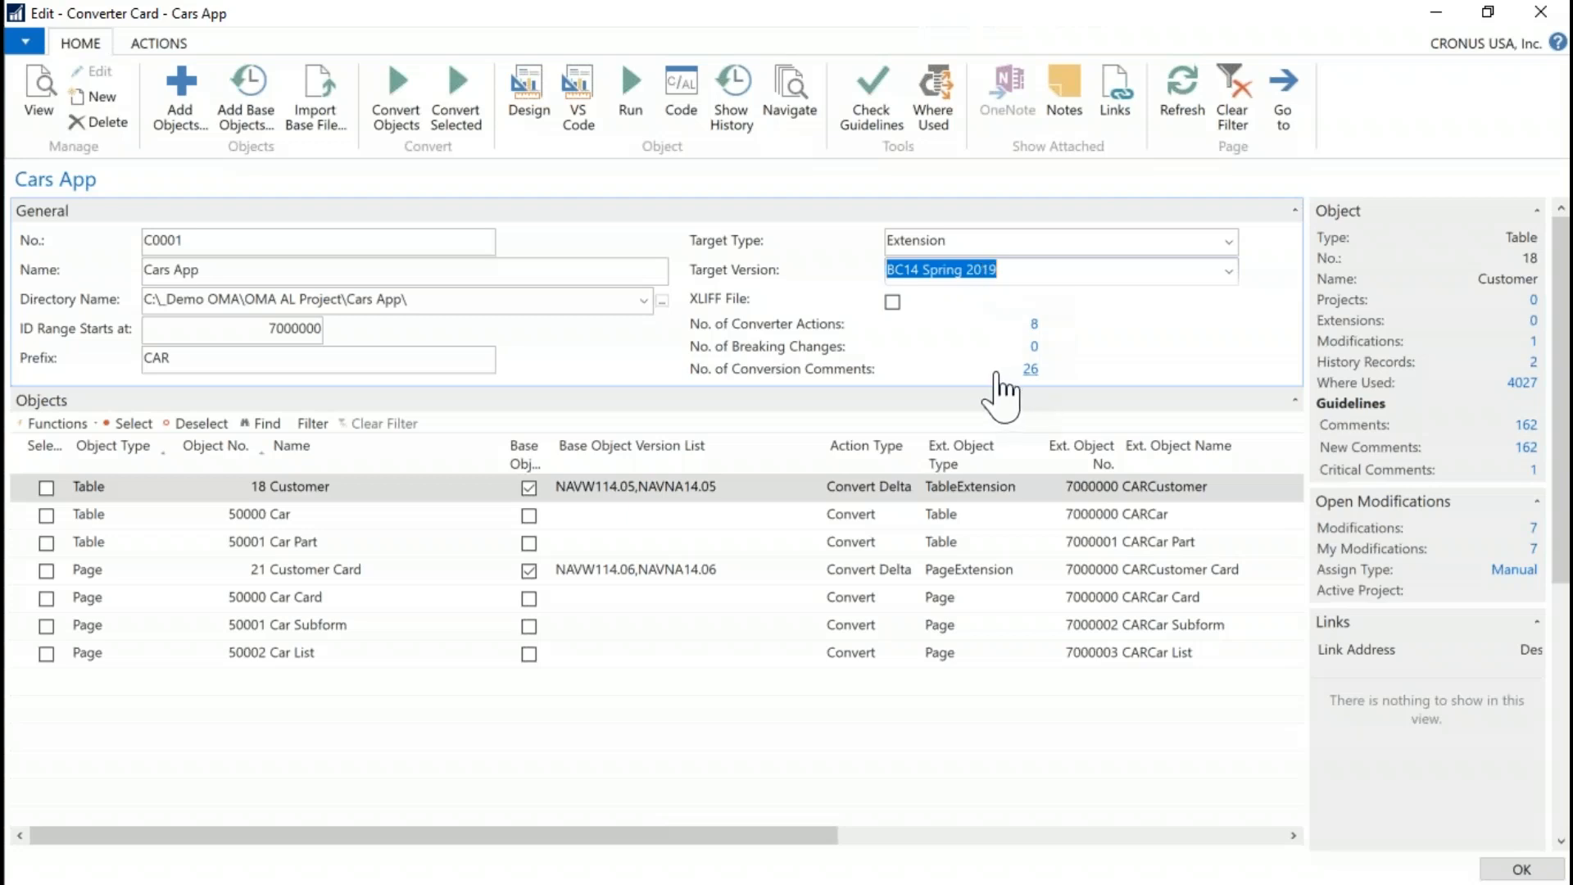
{"action": "left_click", "coordinate": [893, 302]}
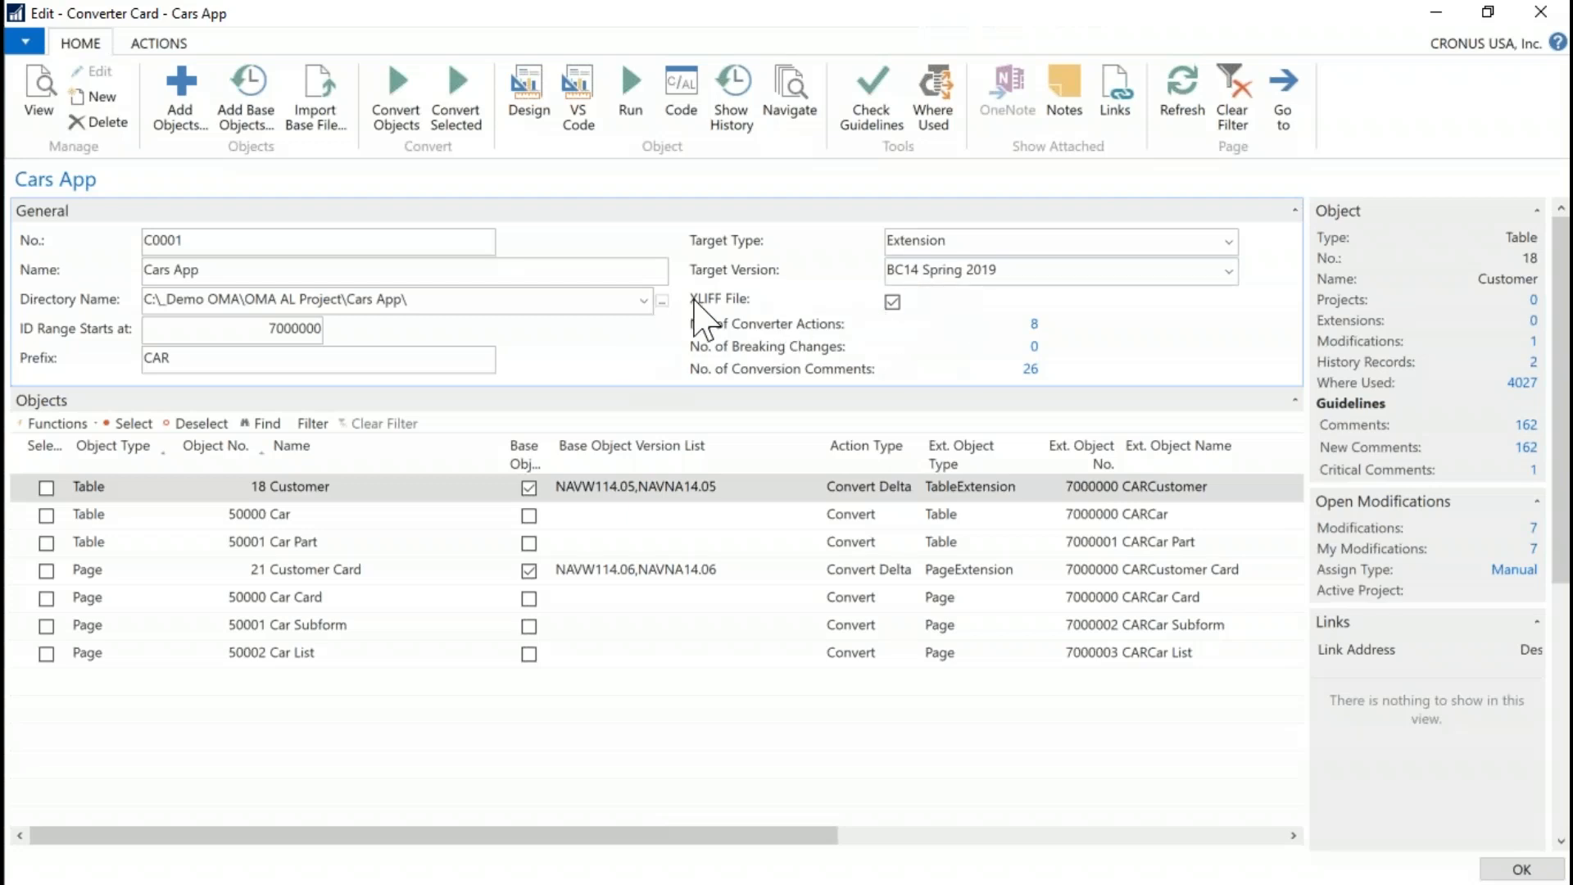
{"action": "left_click", "coordinate": [894, 302]}
{"action": "left_click", "coordinate": [892, 303]}
Step: Review the list of converter actions and the conversion comments for the Cars App objects, closing each list
{"action": "left_click", "coordinate": [1032, 325]}
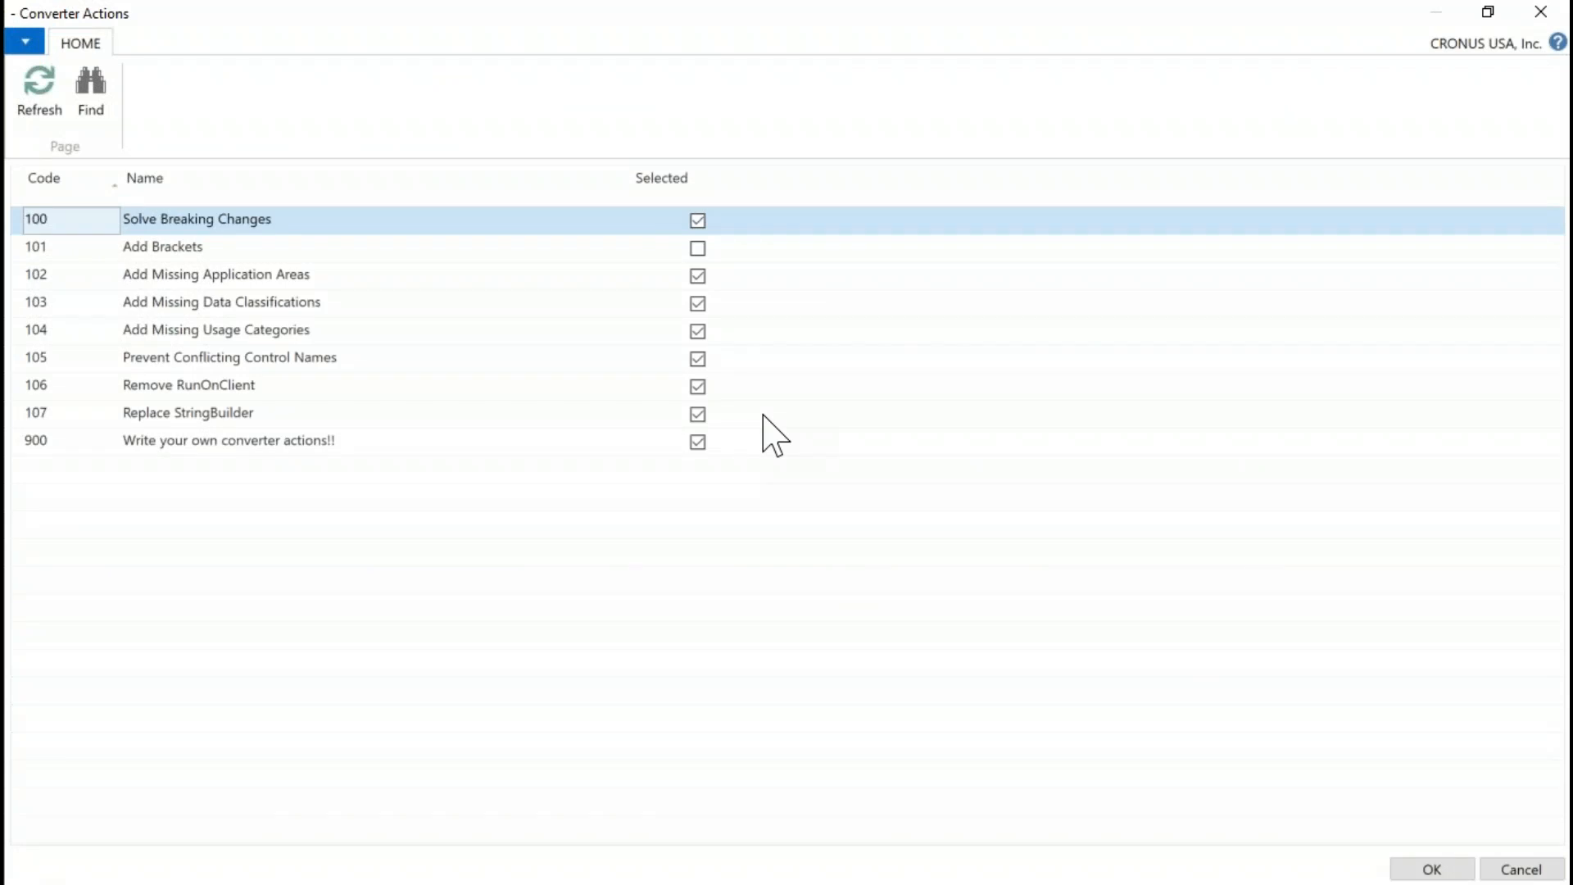
{"action": "left_click", "coordinate": [1542, 13]}
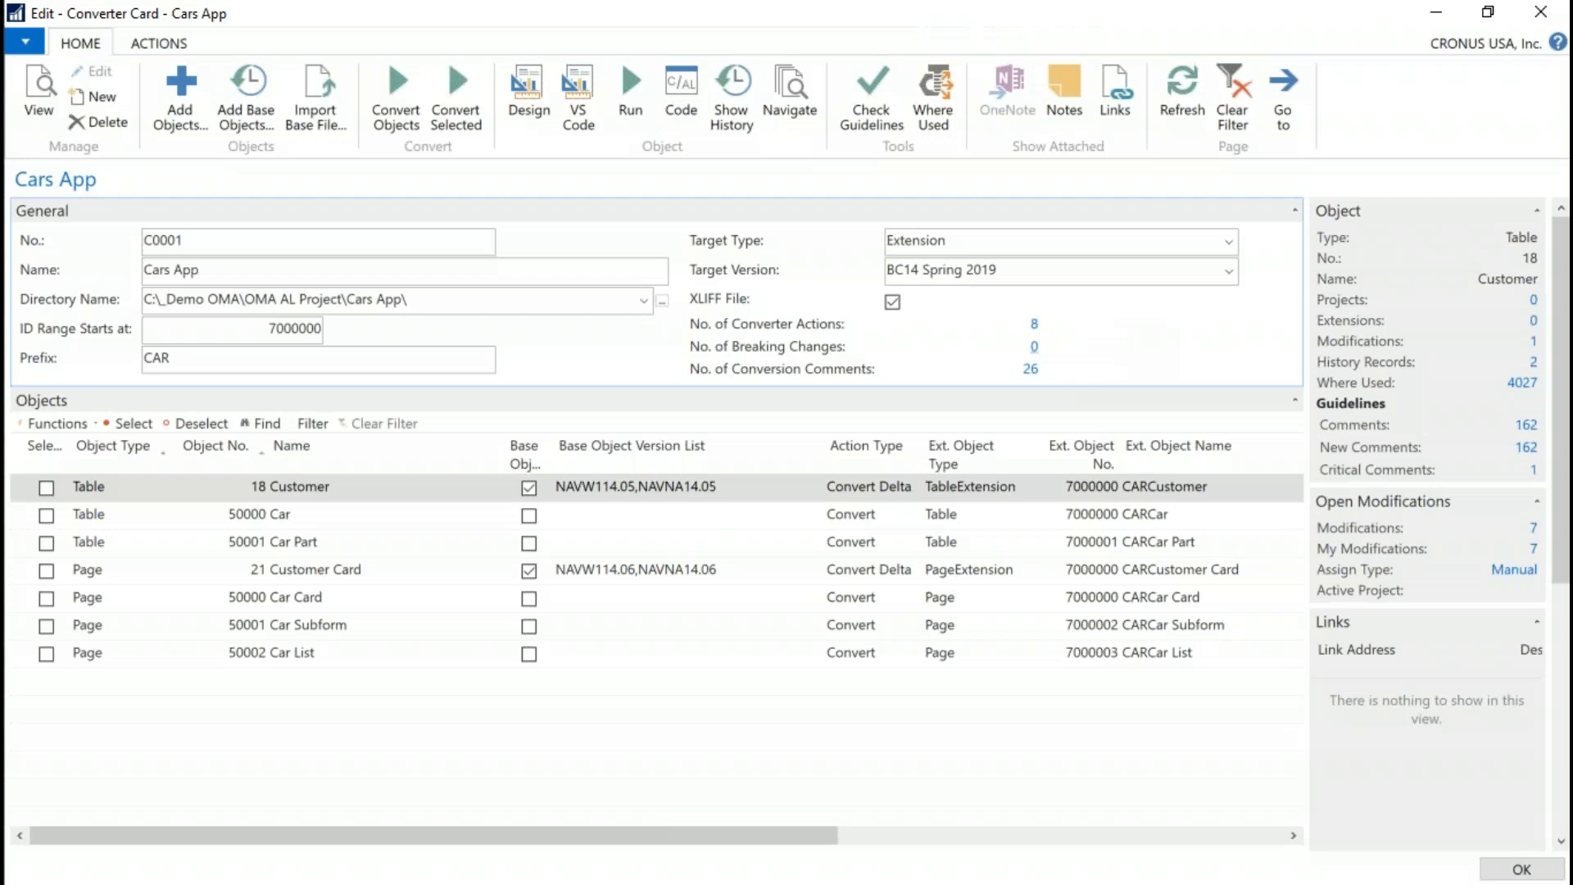
{"action": "left_click", "coordinate": [1030, 370]}
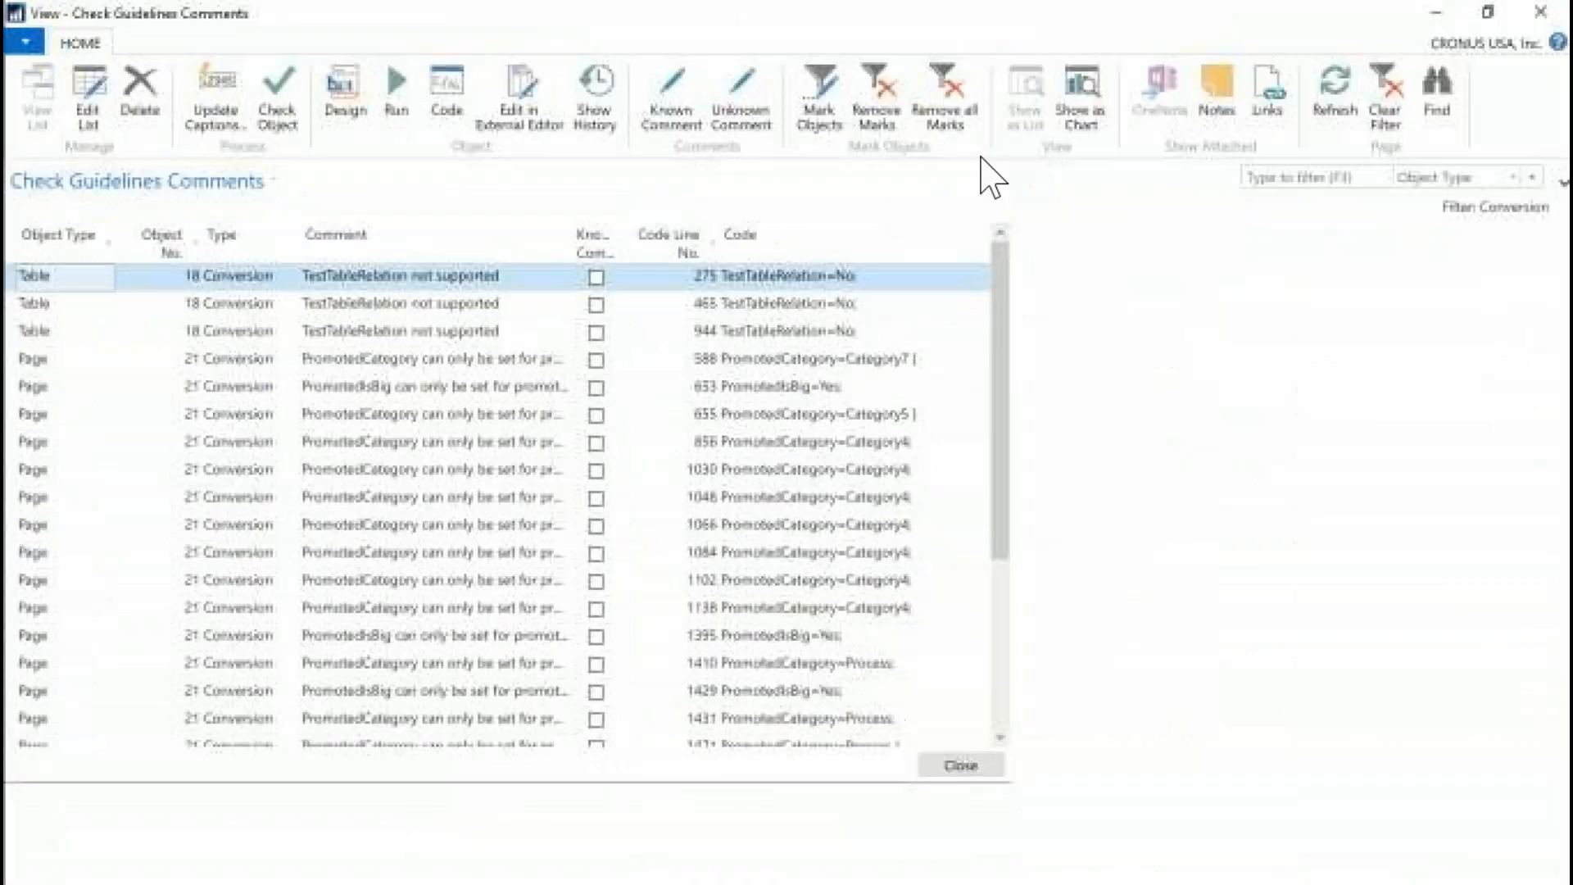
{"action": "scroll", "coordinate": [416, 299], "scroll_direction": "down", "scroll_amount": 1}
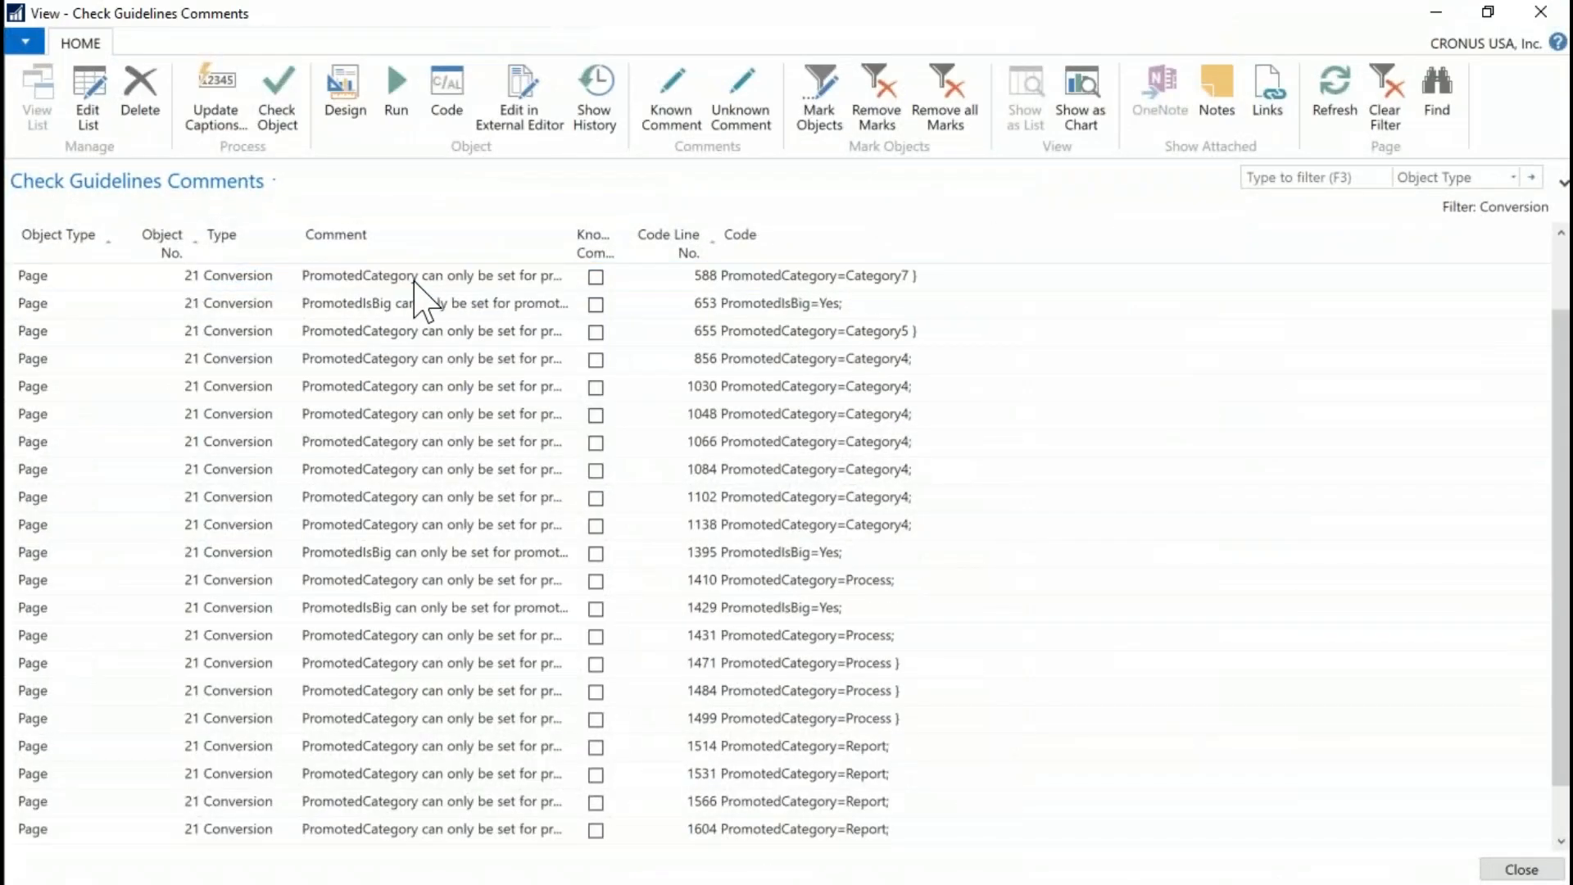
{"action": "scroll", "coordinate": [430, 528], "scroll_direction": "up", "scroll_amount": 1}
{"action": "scroll", "coordinate": [430, 529], "scroll_direction": "up", "scroll_amount": 1}
{"action": "scroll", "coordinate": [430, 528], "scroll_direction": "down", "scroll_amount": 2}
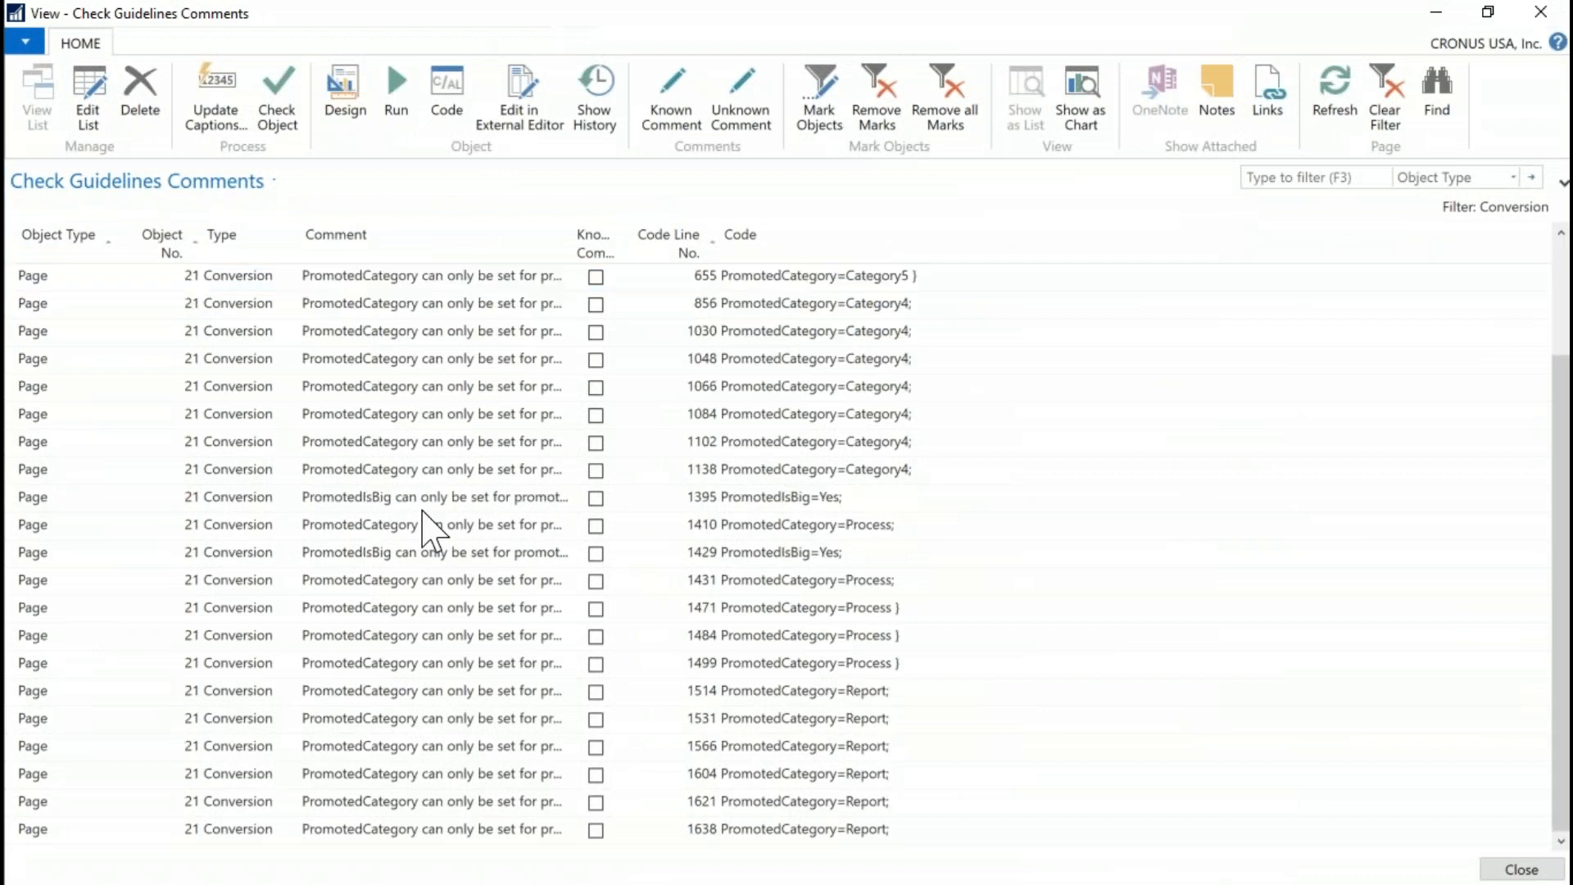
{"action": "left_click", "coordinate": [1556, 14]}
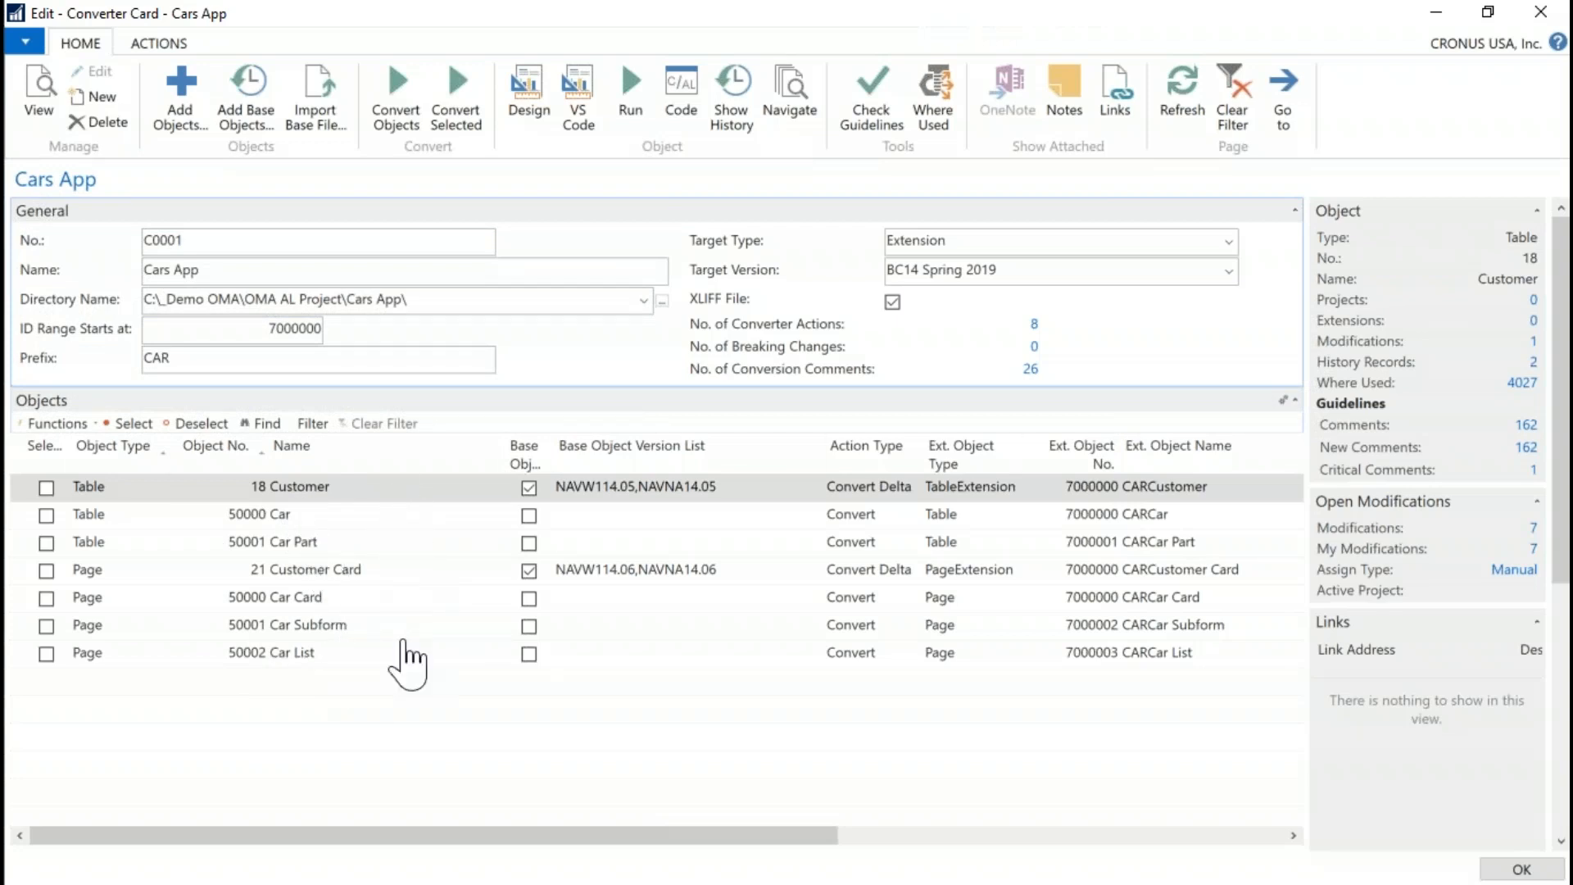
Step: View and close the object list used for adding objects, and convert the Cars App objects to AL
{"action": "left_click", "coordinate": [381, 489]}
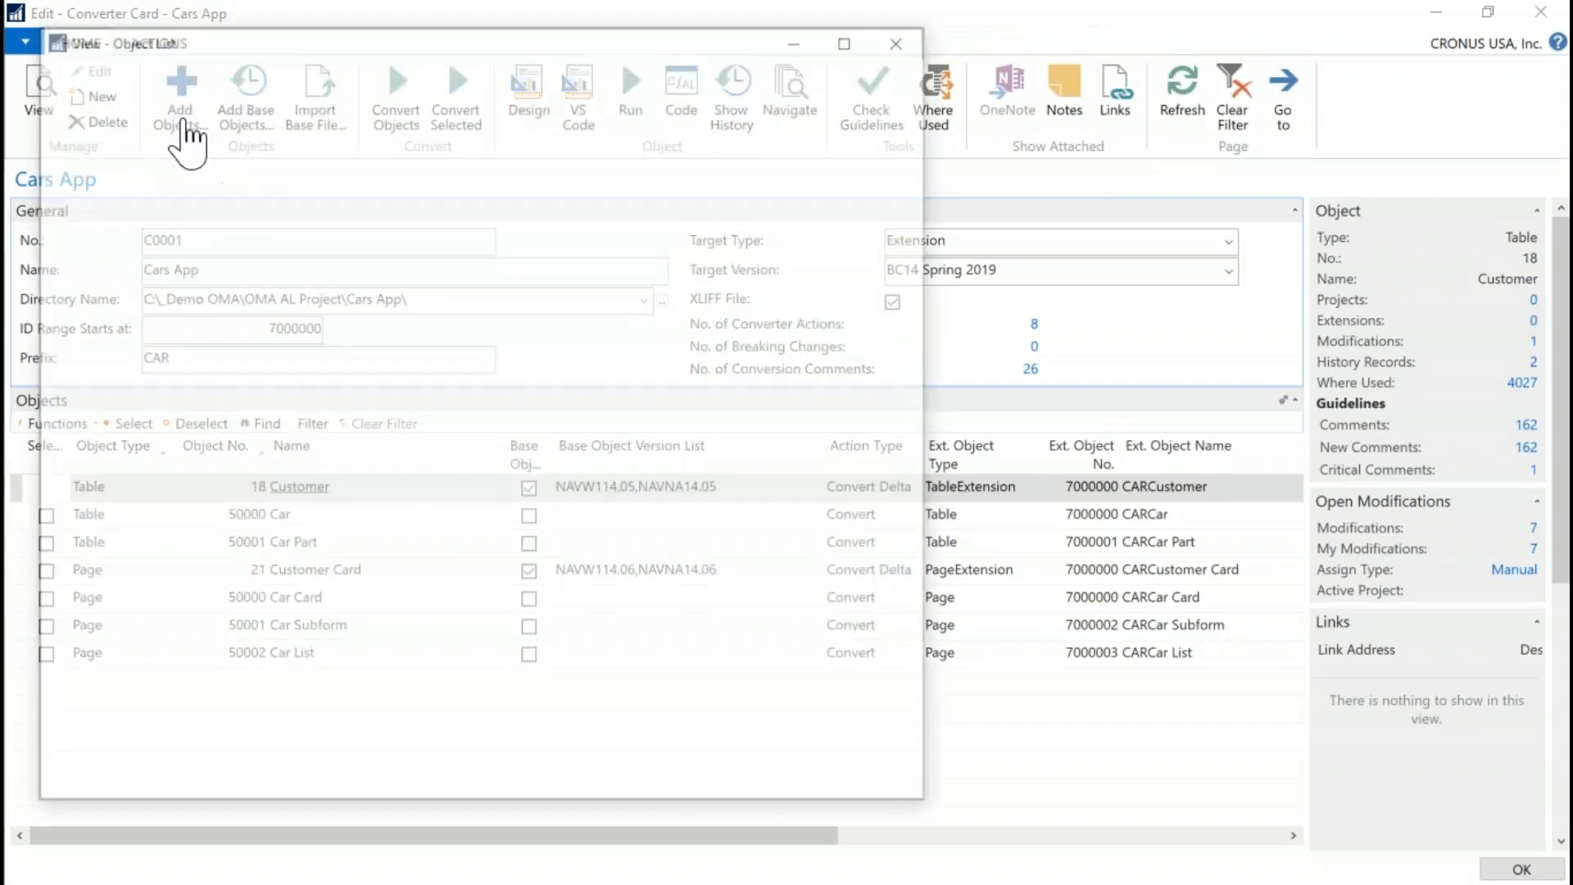
{"action": "left_click", "coordinate": [887, 29]}
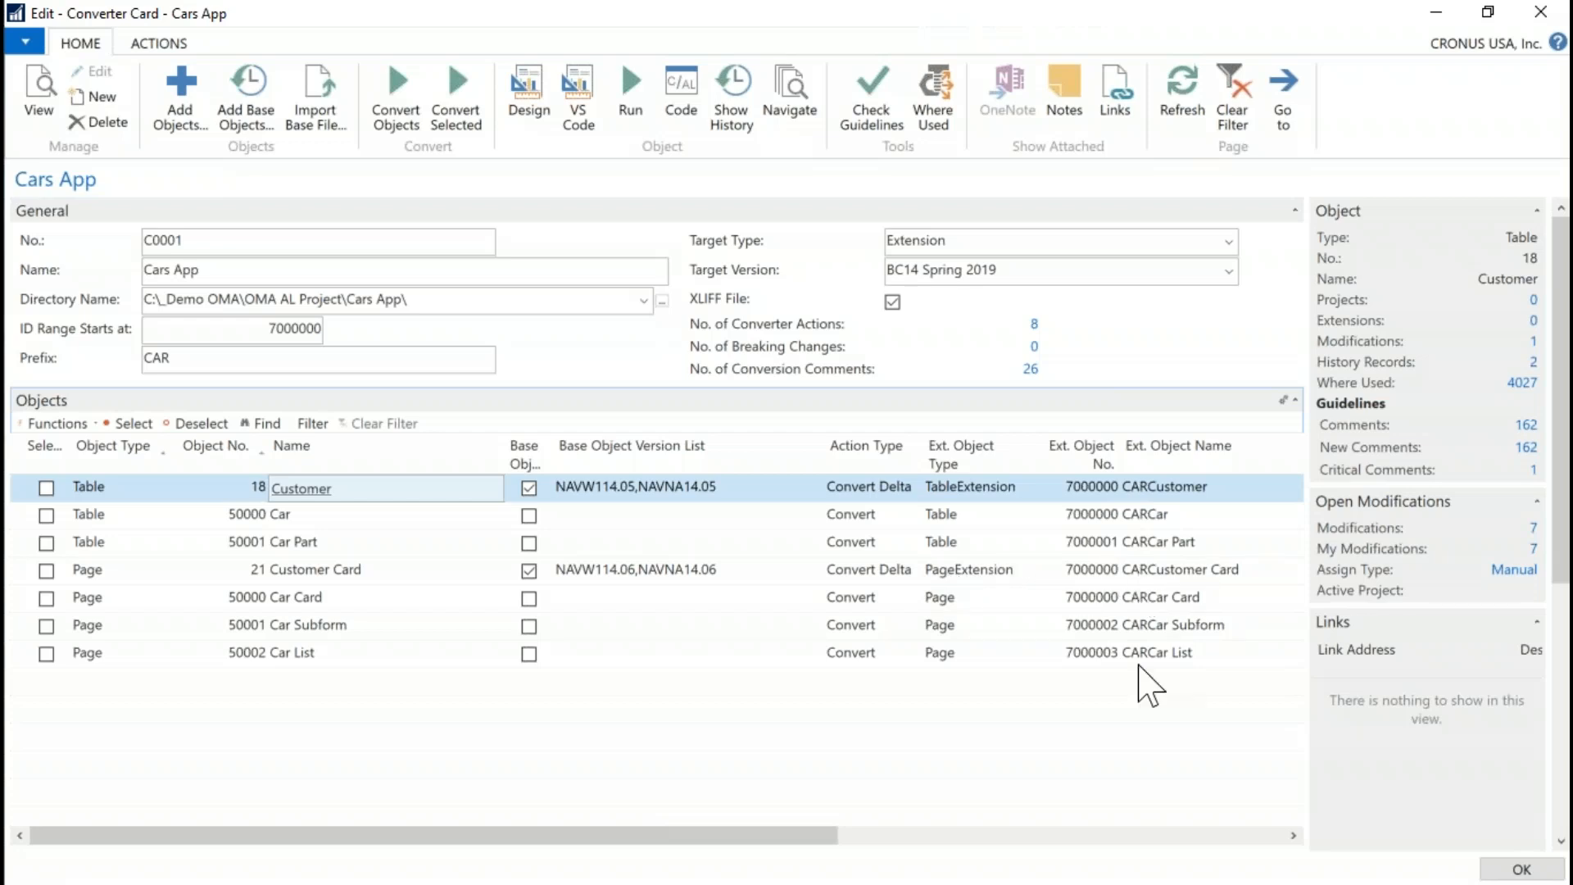
{"action": "left_click", "coordinate": [392, 125]}
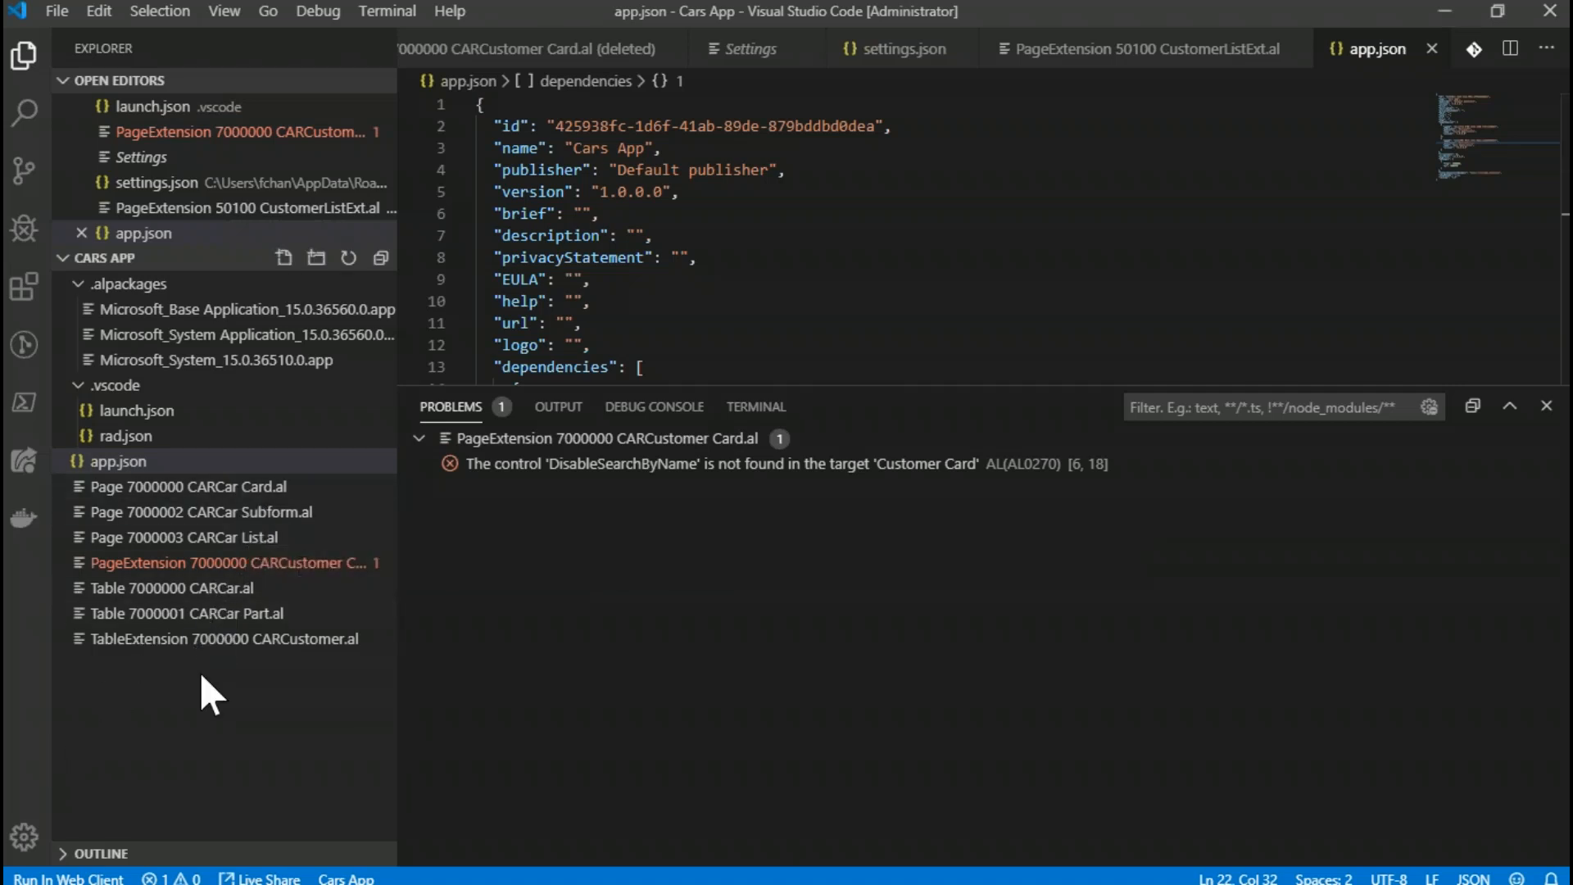
Step: In Visual Studio Code, open TableExtension 7000000 CARCustomer.al and read its code through to the local procedure
{"action": "left_click", "coordinate": [217, 643]}
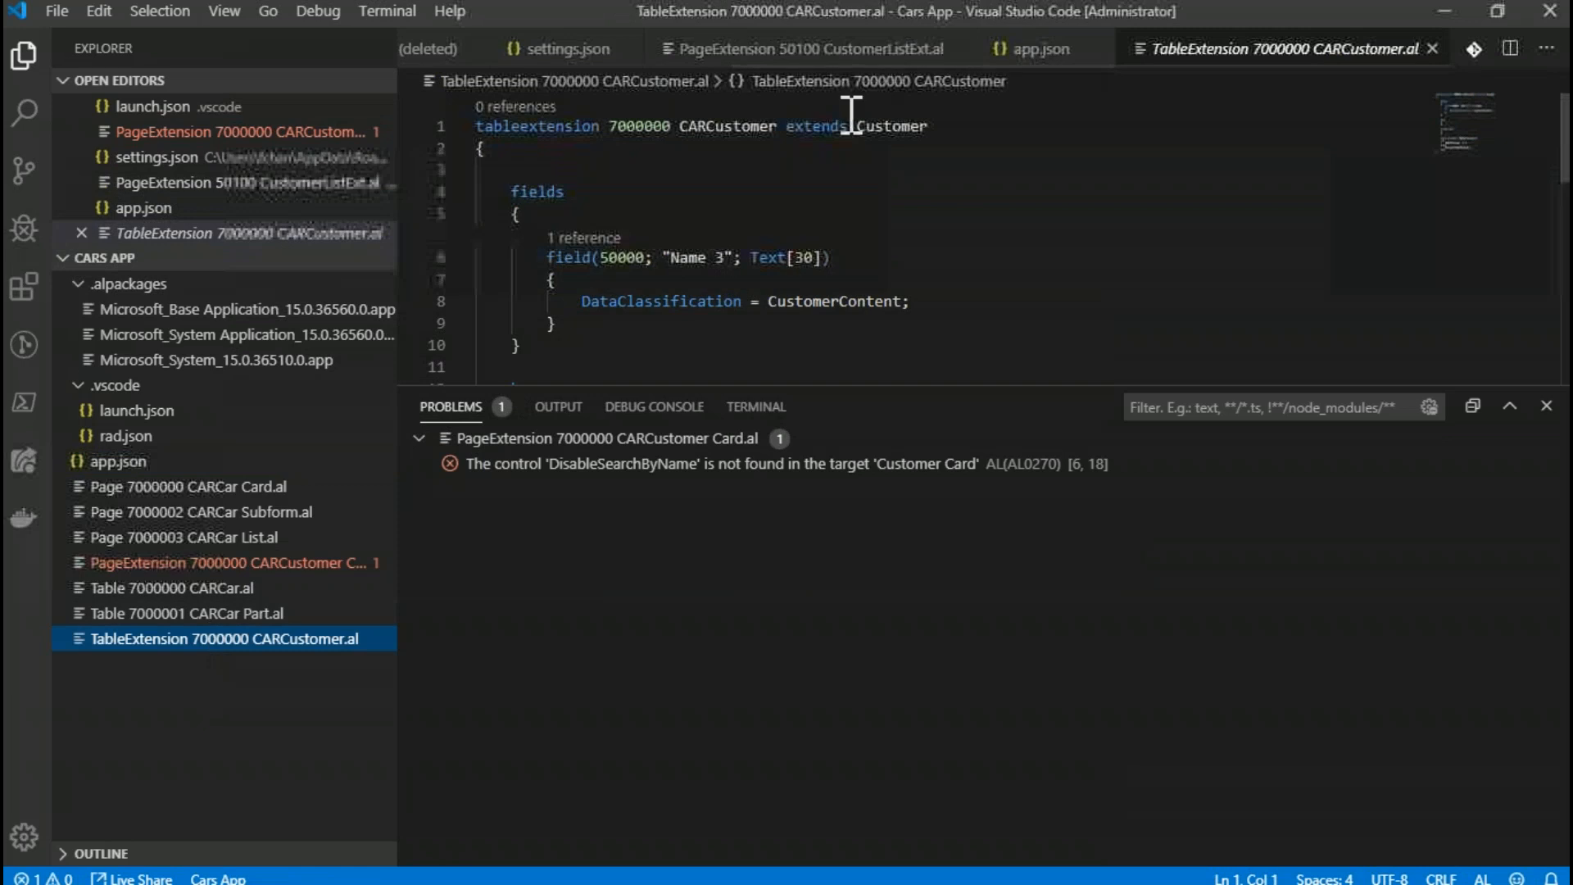
{"action": "left_click", "coordinate": [860, 182]}
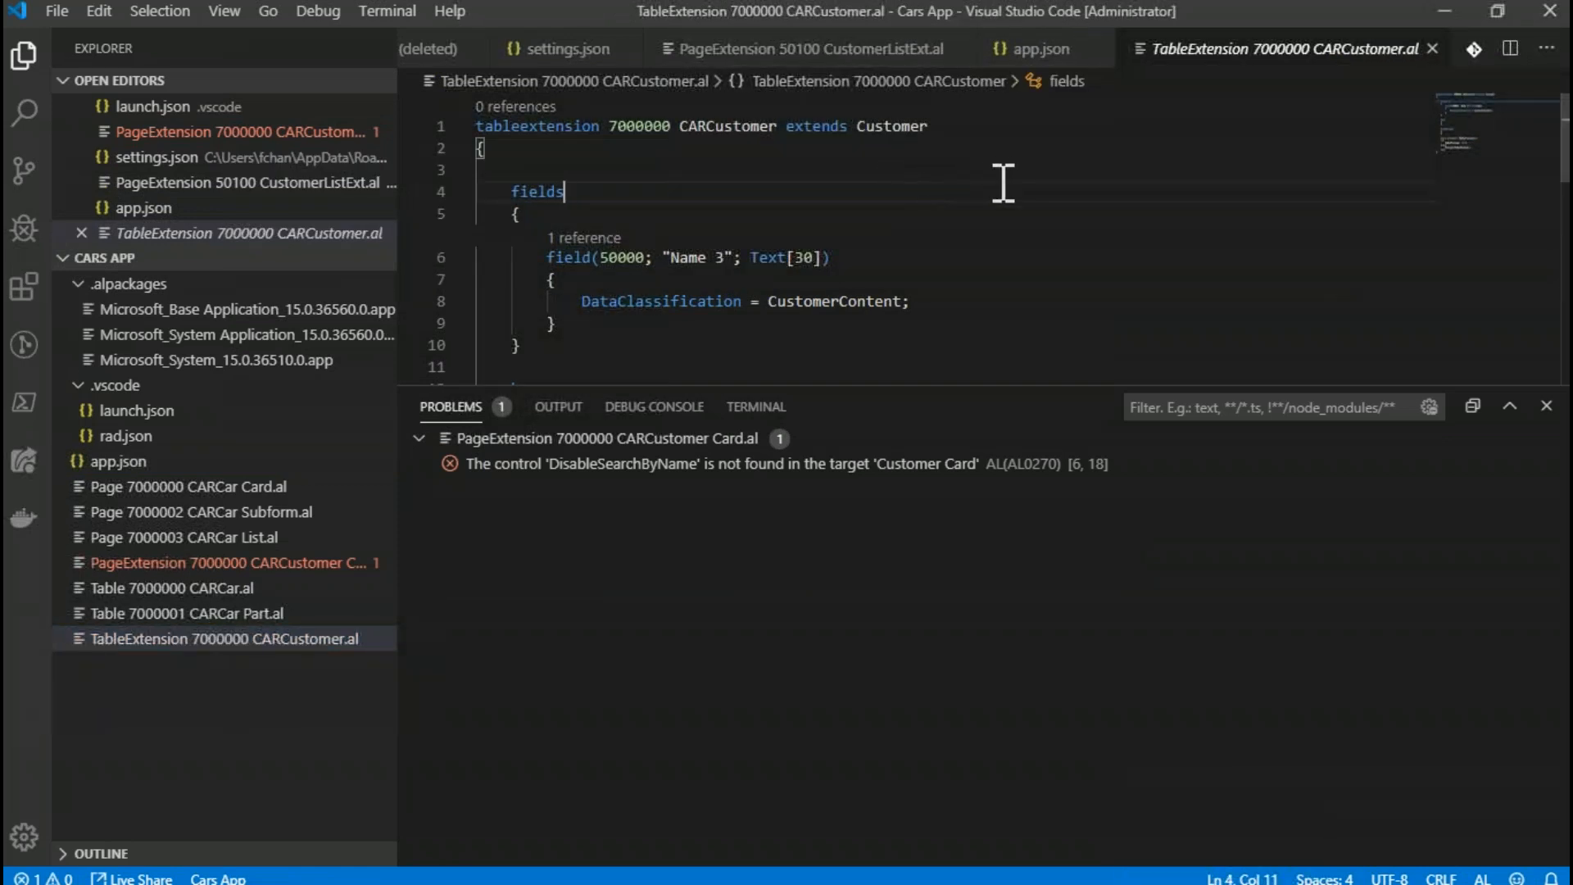
{"action": "scroll", "coordinate": [1003, 182], "scroll_direction": "down", "scroll_amount": 2}
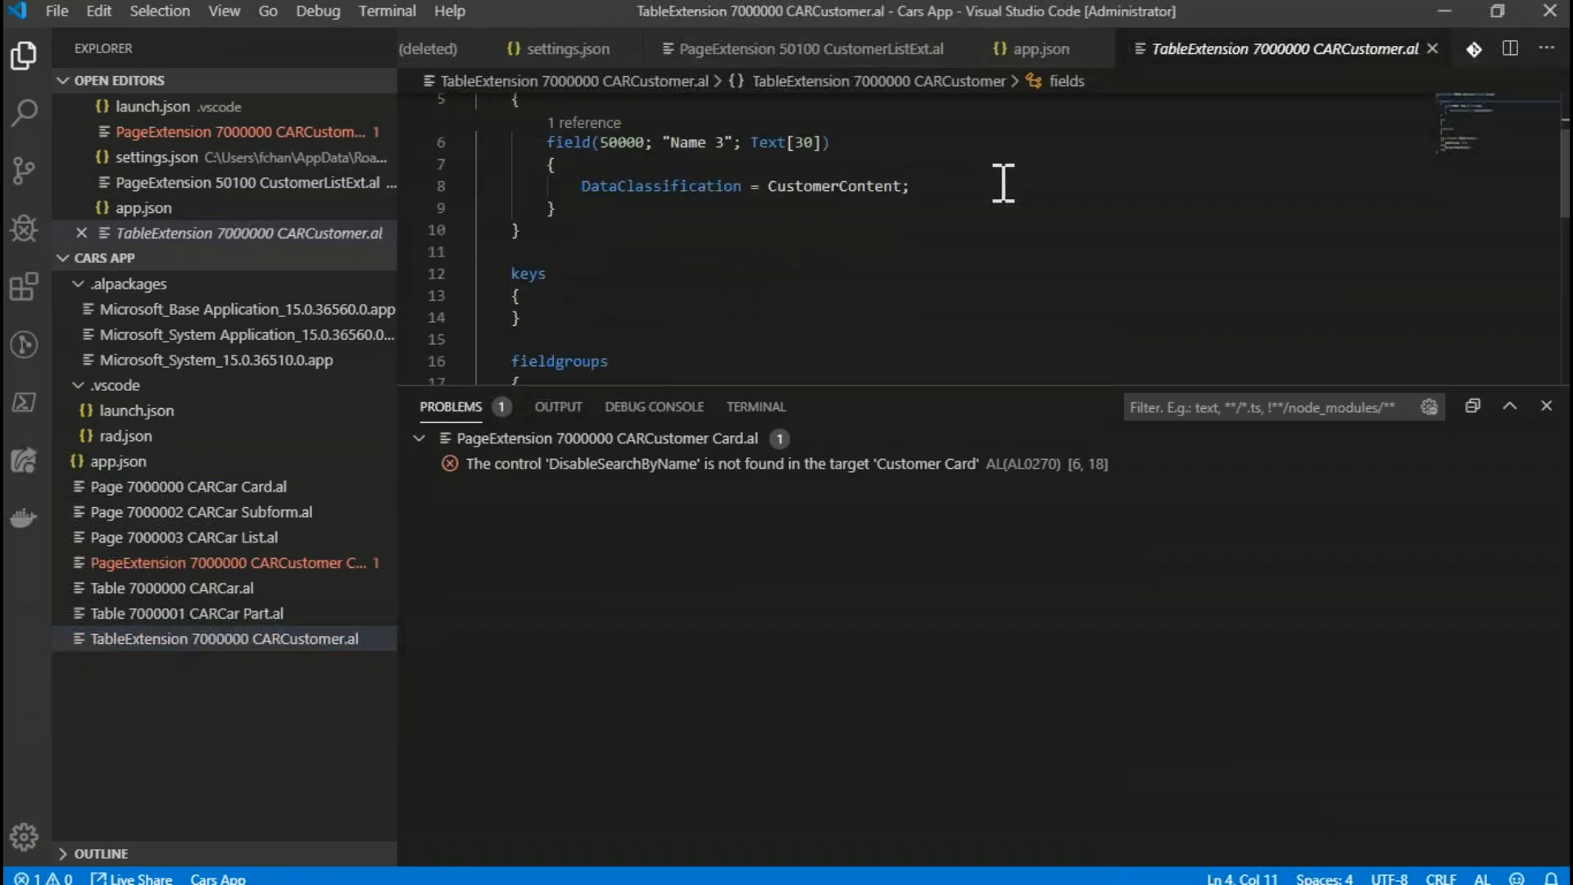
{"action": "scroll", "coordinate": [1003, 182], "scroll_direction": "down", "scroll_amount": 4}
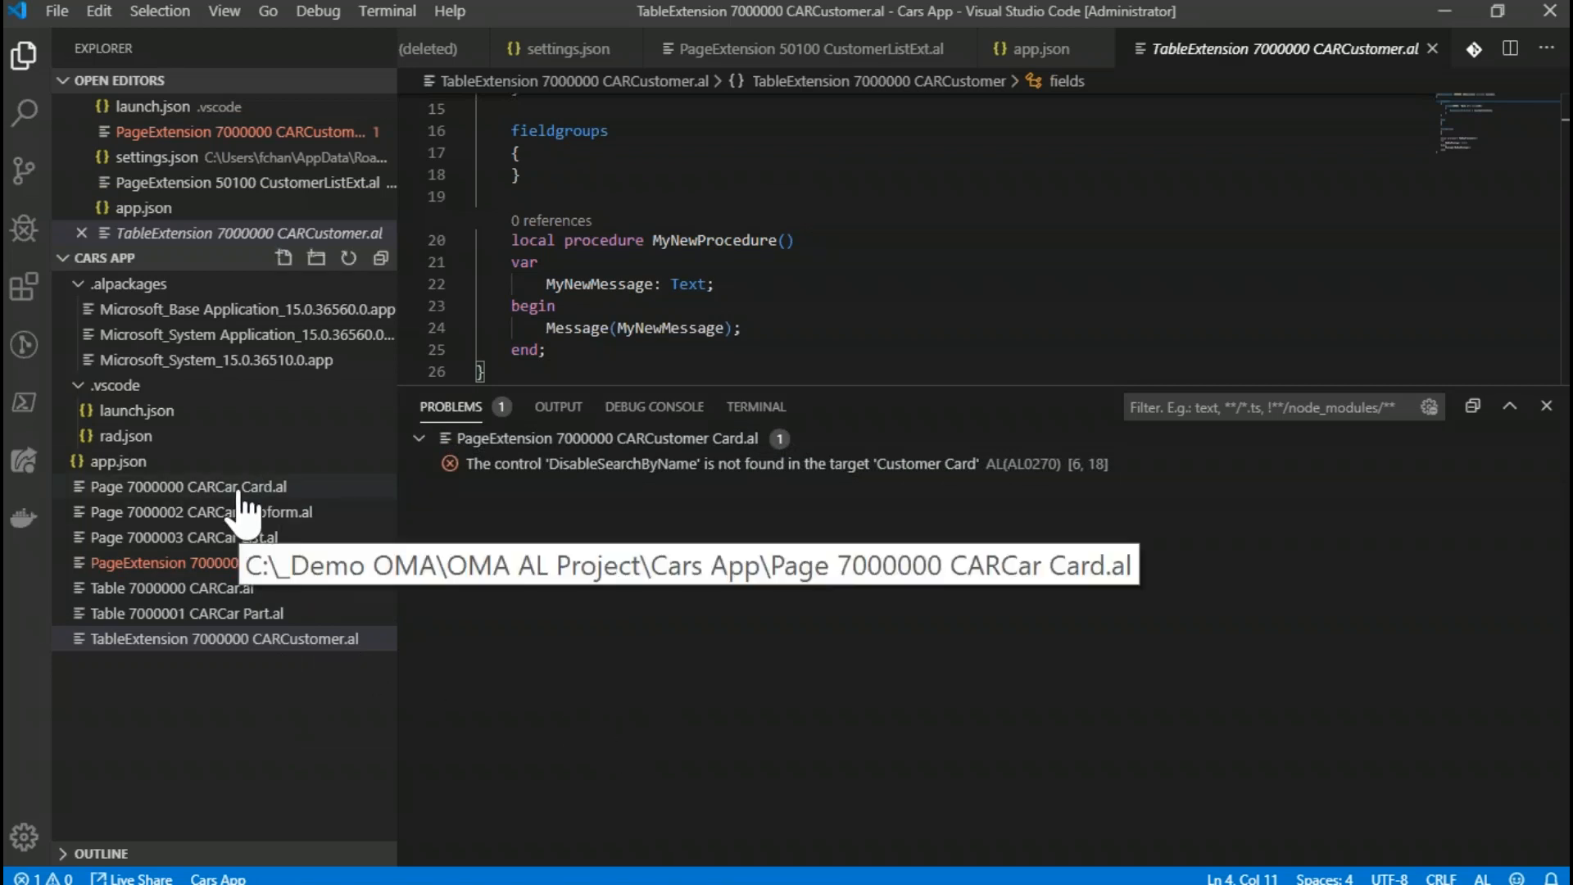
Step: Open Table 7000000 CARCar.al and examine its properties, fields and field groups
{"action": "left_click", "coordinate": [248, 591]}
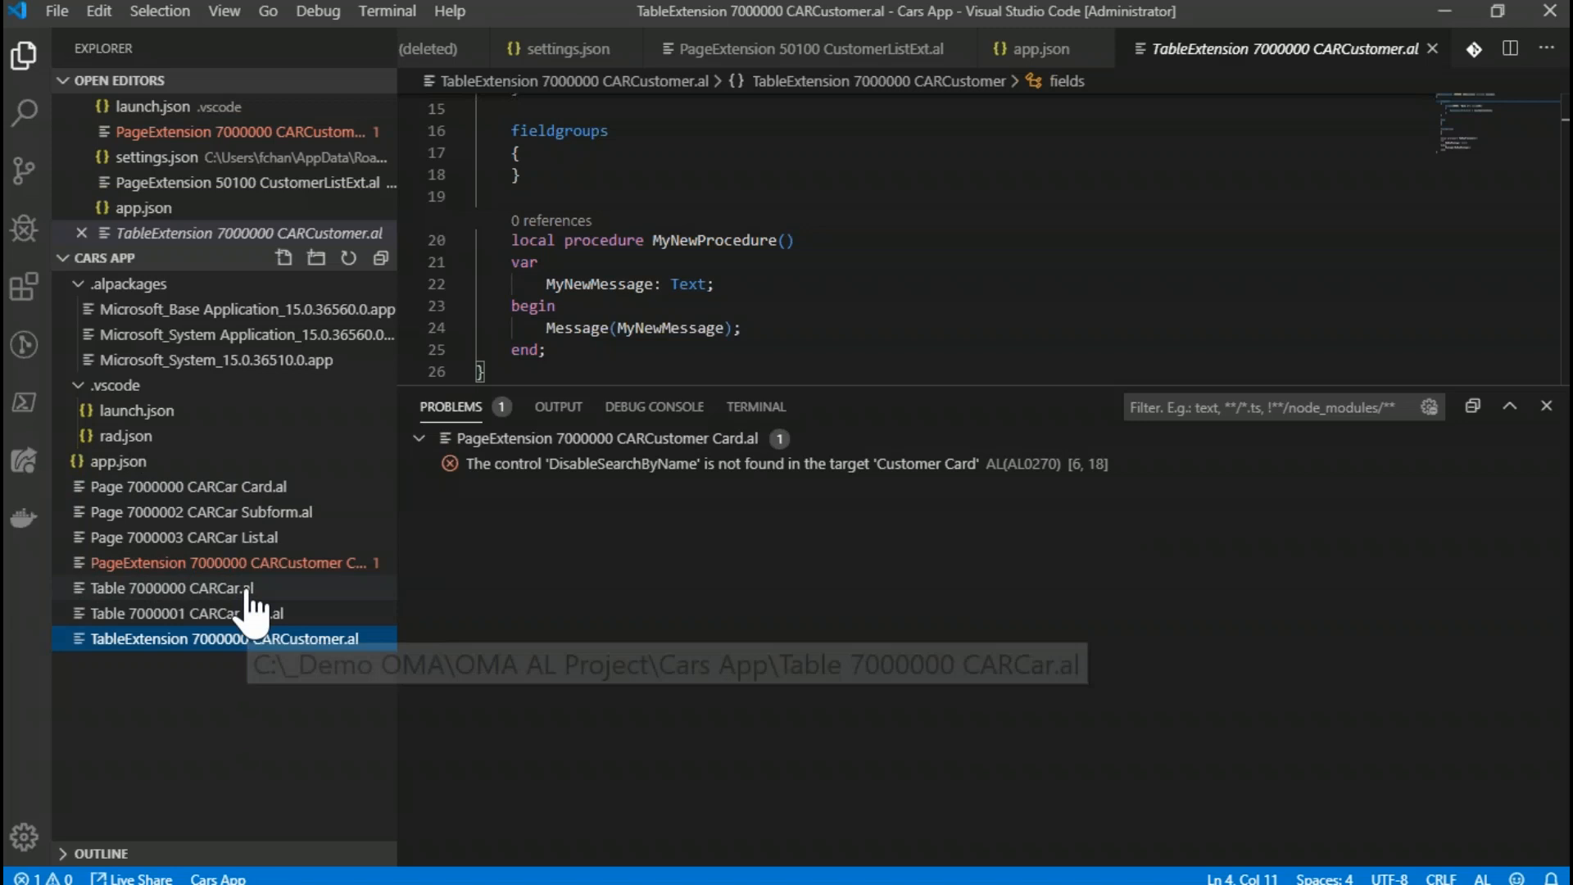
{"action": "left_click", "coordinate": [1018, 155]}
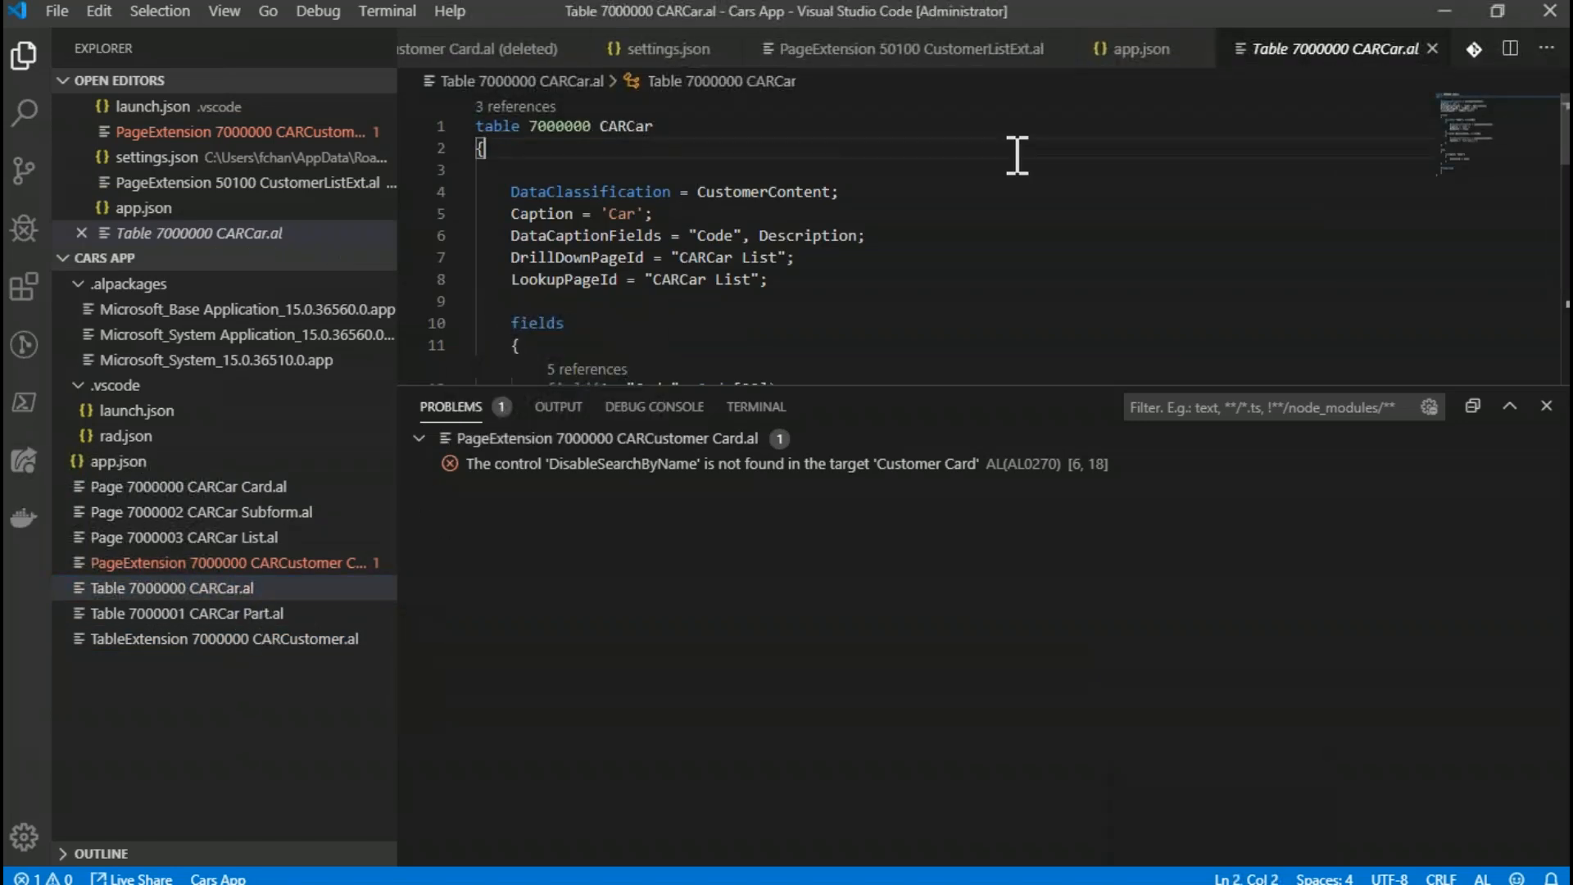
{"action": "scroll", "coordinate": [1017, 155], "scroll_direction": "down", "scroll_amount": 6}
{"action": "scroll", "coordinate": [1018, 168], "scroll_direction": "down", "scroll_amount": 7}
{"action": "scroll", "coordinate": [1017, 168], "scroll_direction": "up", "scroll_amount": 3}
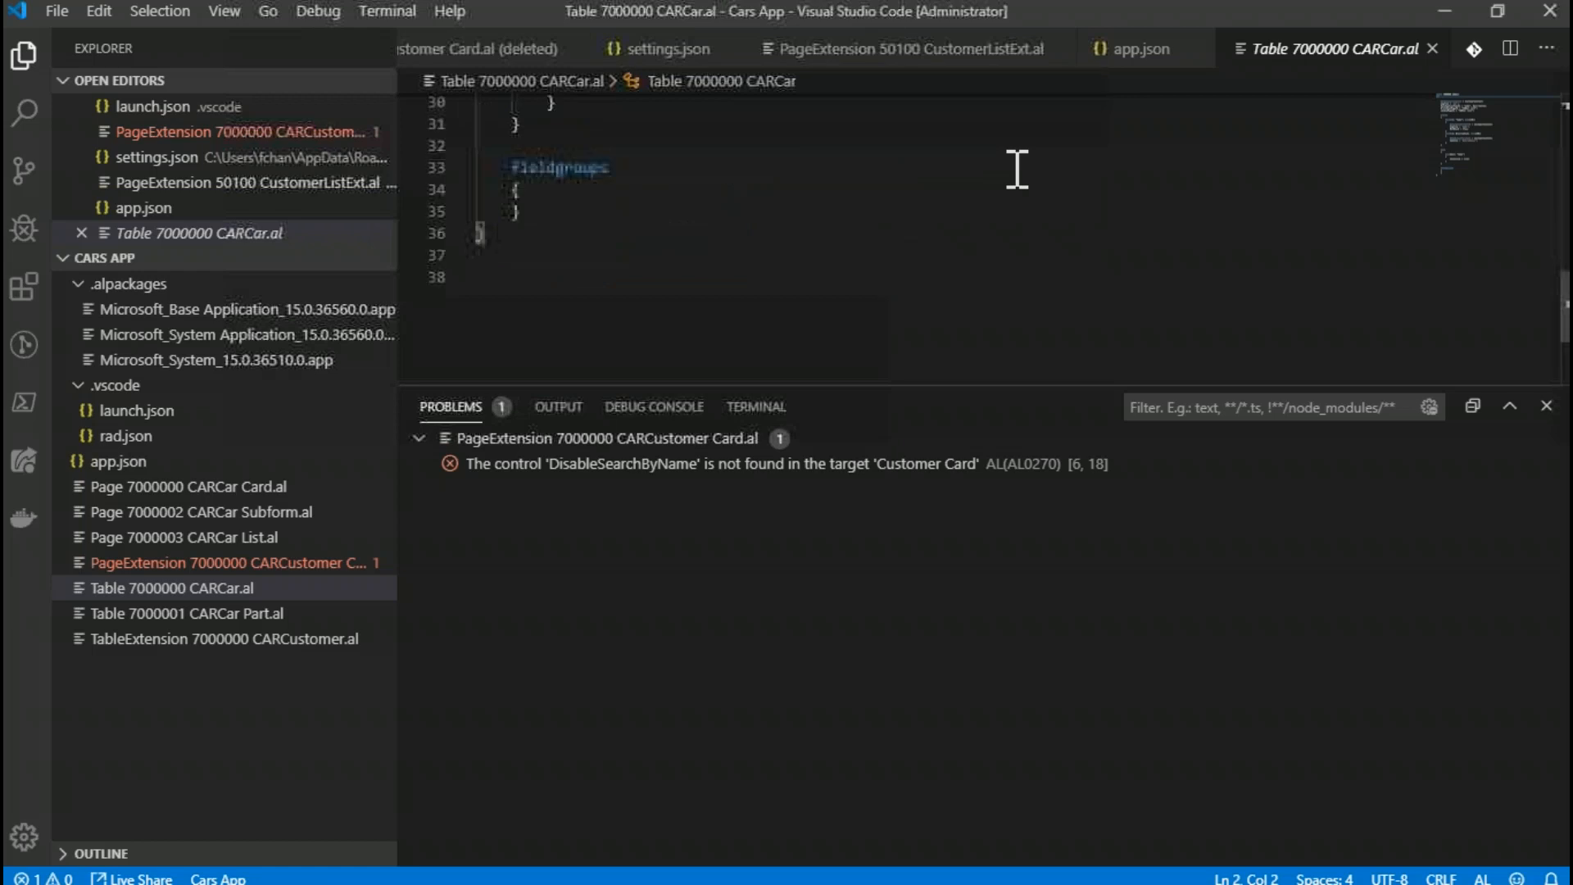
Step: View the converted CARCar Part table and the CARCar Card, CARCar Subform and CARCar List pages
{"action": "left_click", "coordinate": [168, 638]}
{"action": "left_click", "coordinate": [195, 614]}
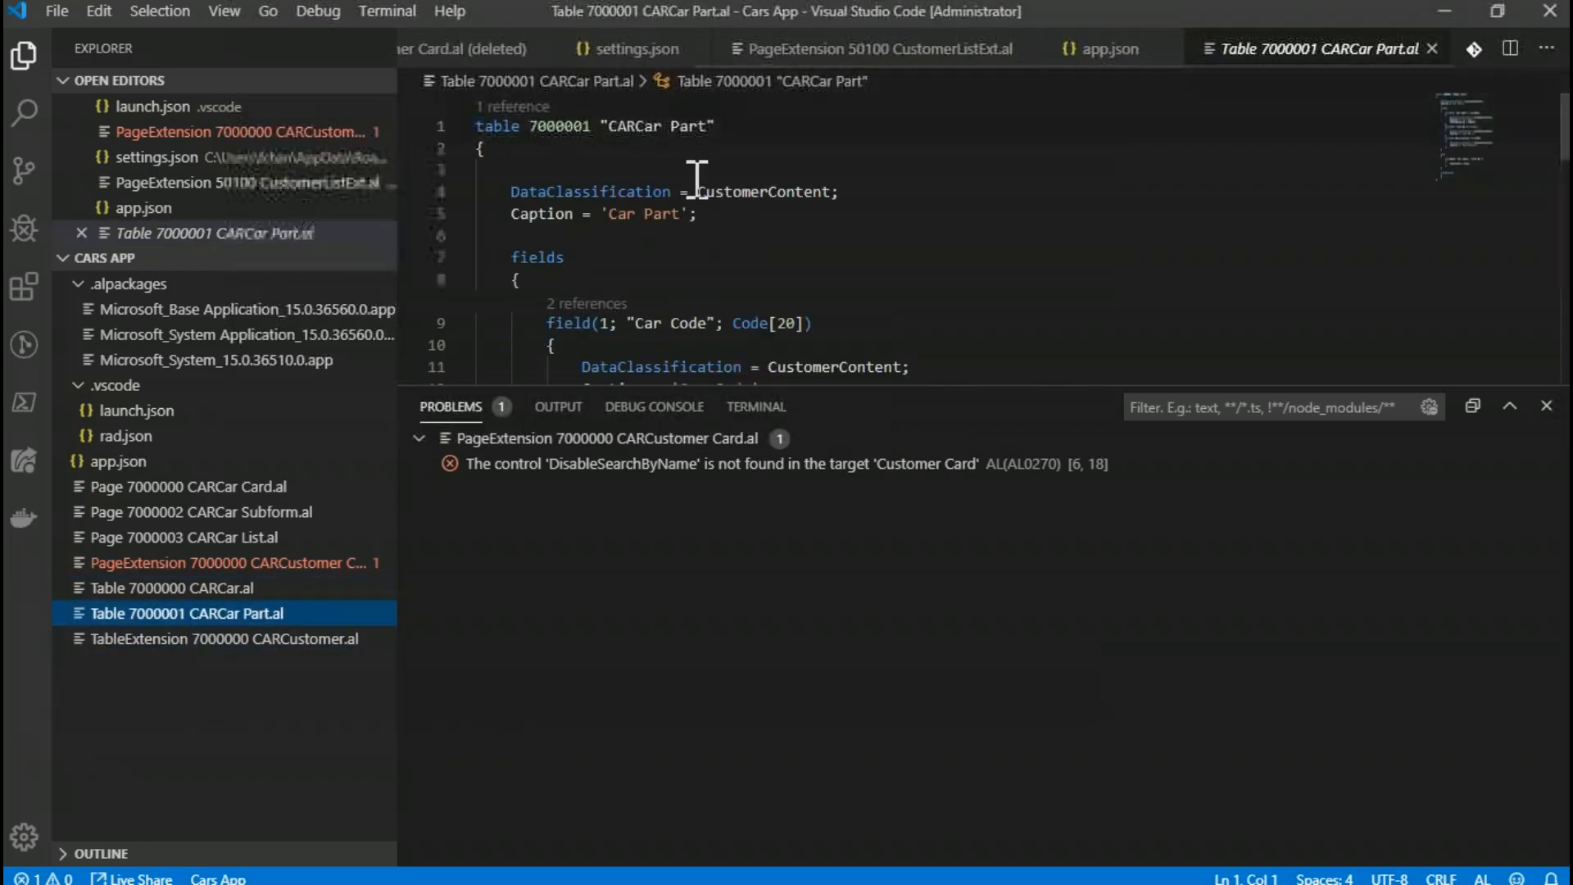
{"action": "left_click", "coordinate": [277, 488]}
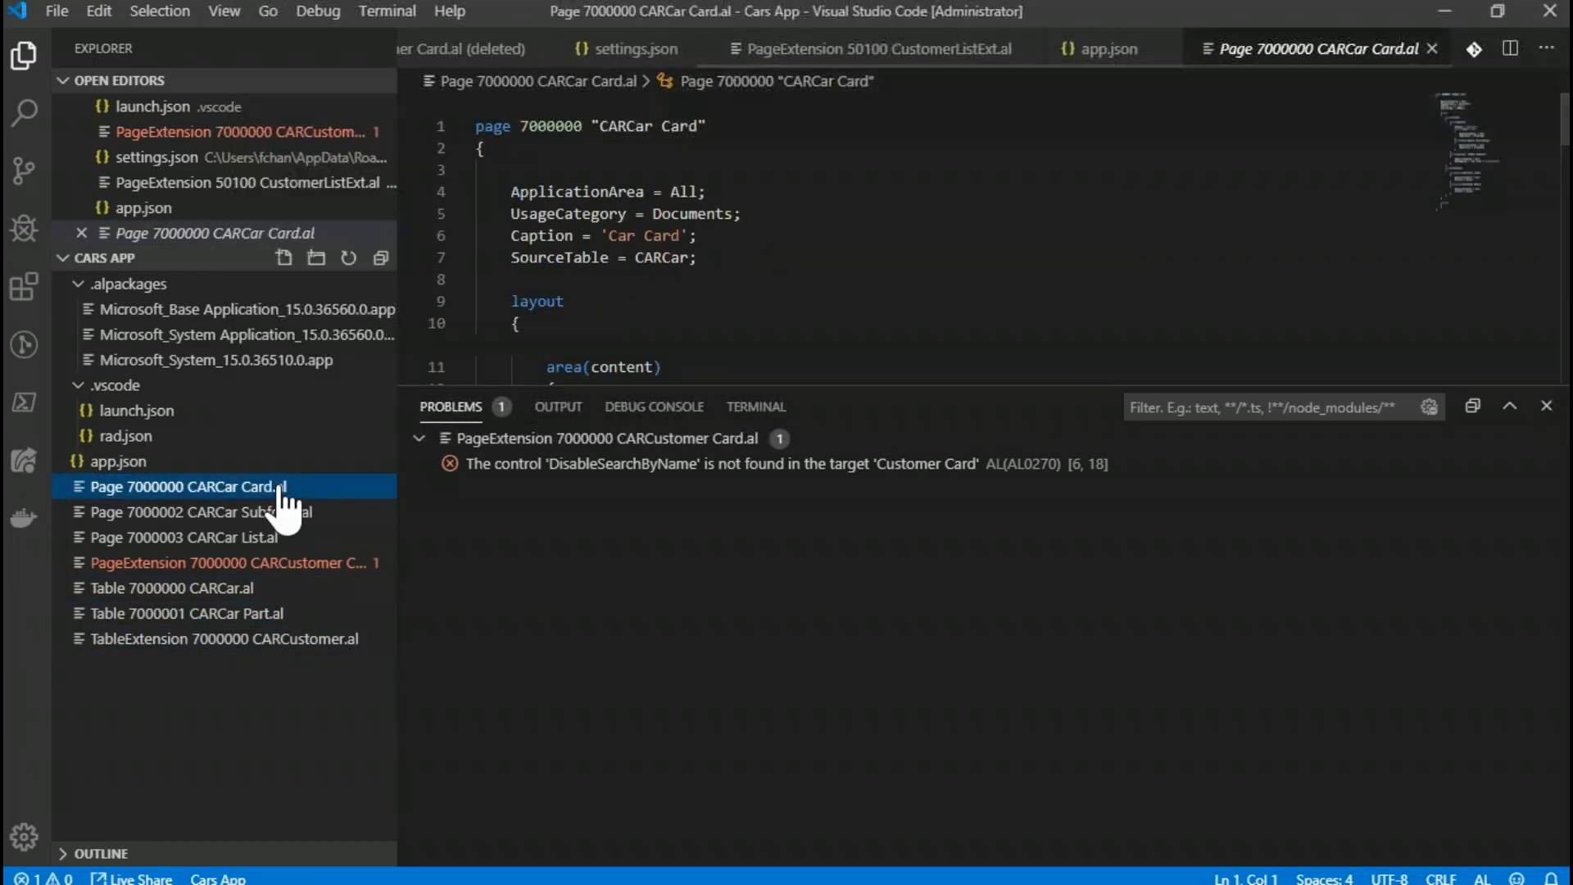
{"action": "left_click", "coordinate": [282, 511]}
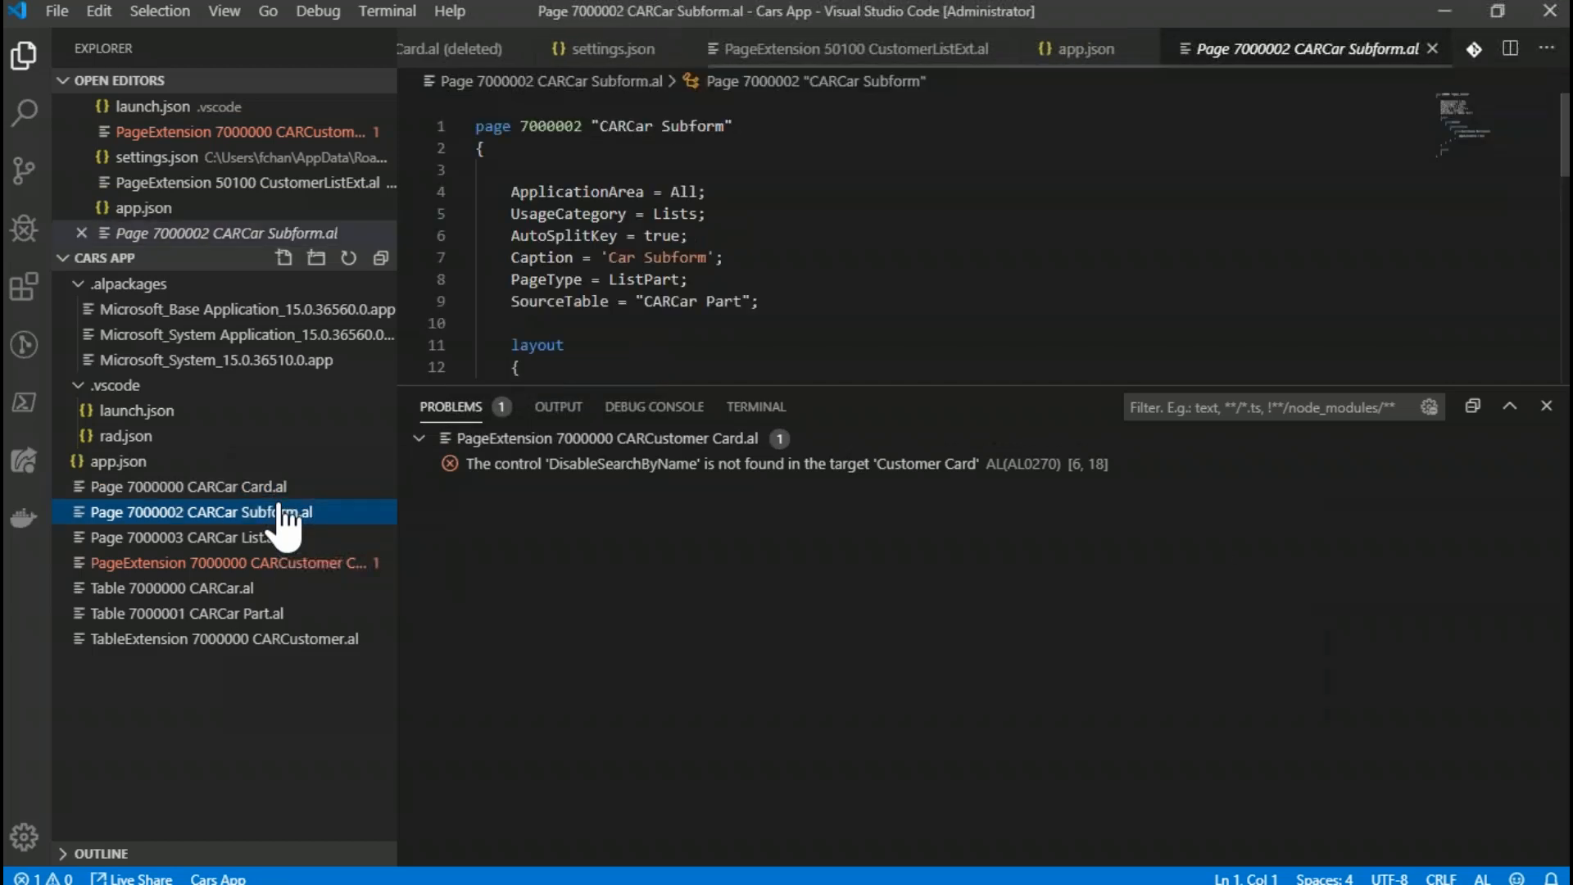
{"action": "left_click", "coordinate": [284, 541]}
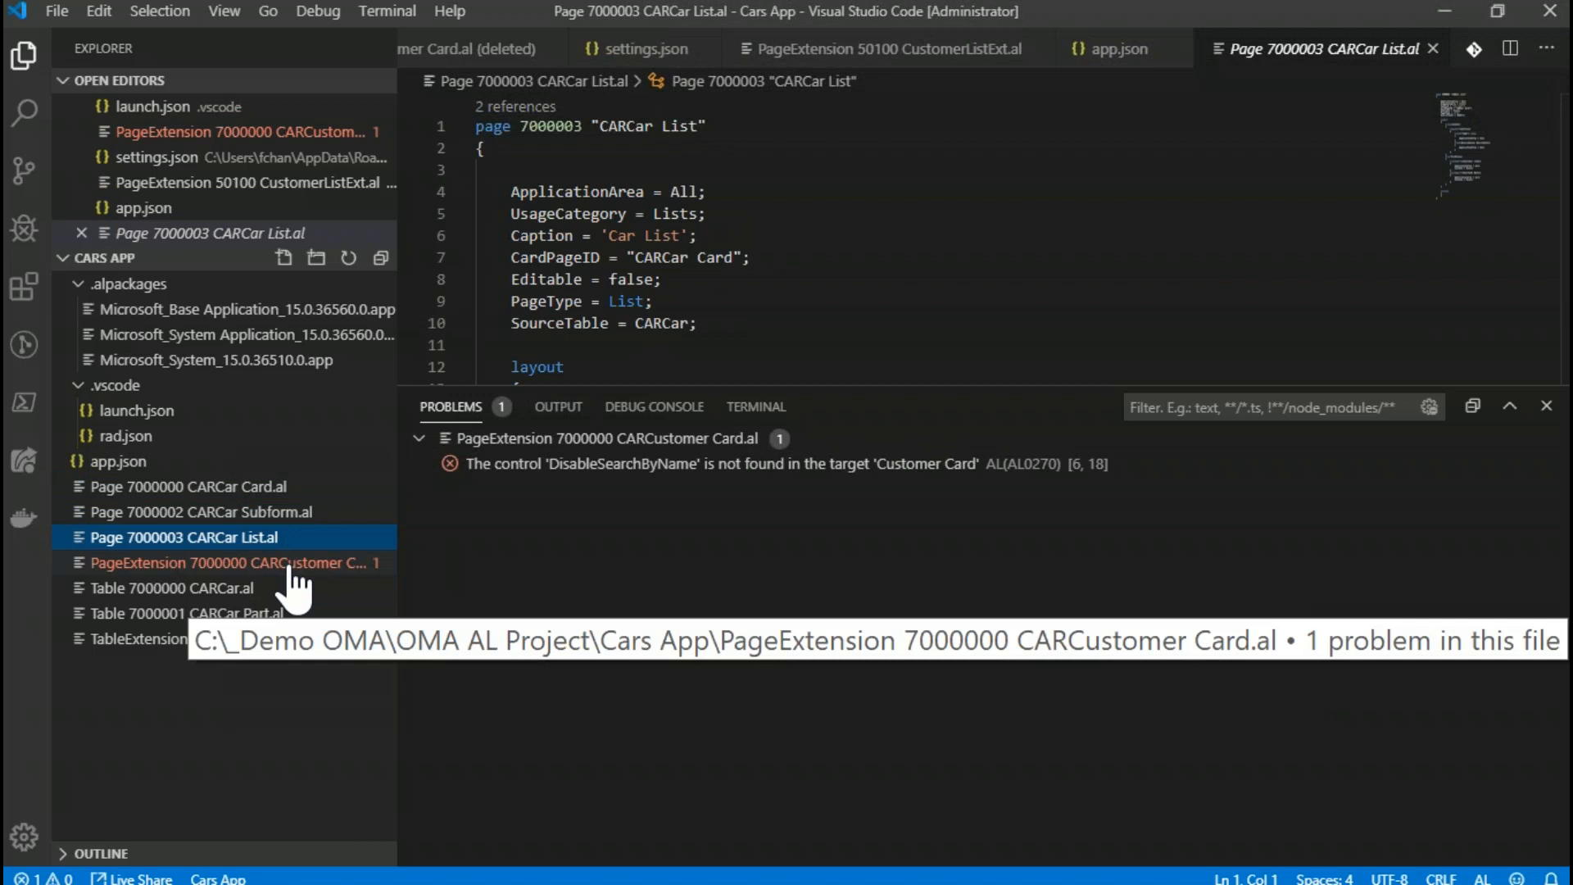
Step: In PageExtension 7000000 CARCustomer Card.al, correct the addafter control name on line 6 to "Disable Search By Name", including the double quotes
{"action": "left_click", "coordinate": [282, 565]}
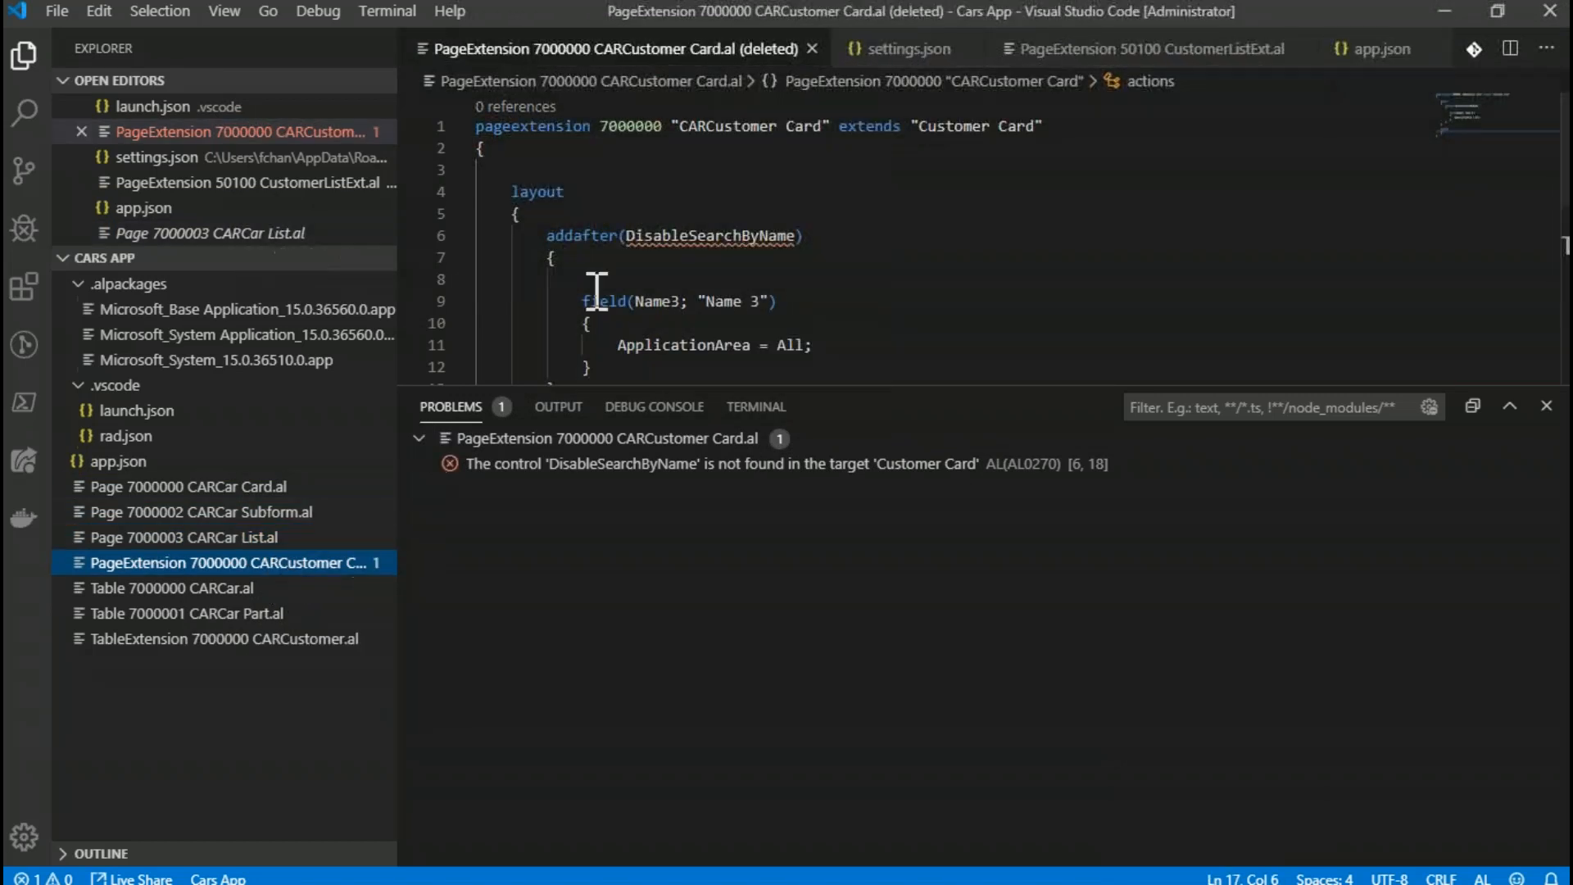
{"action": "mouse_move", "coordinate": [666, 246]}
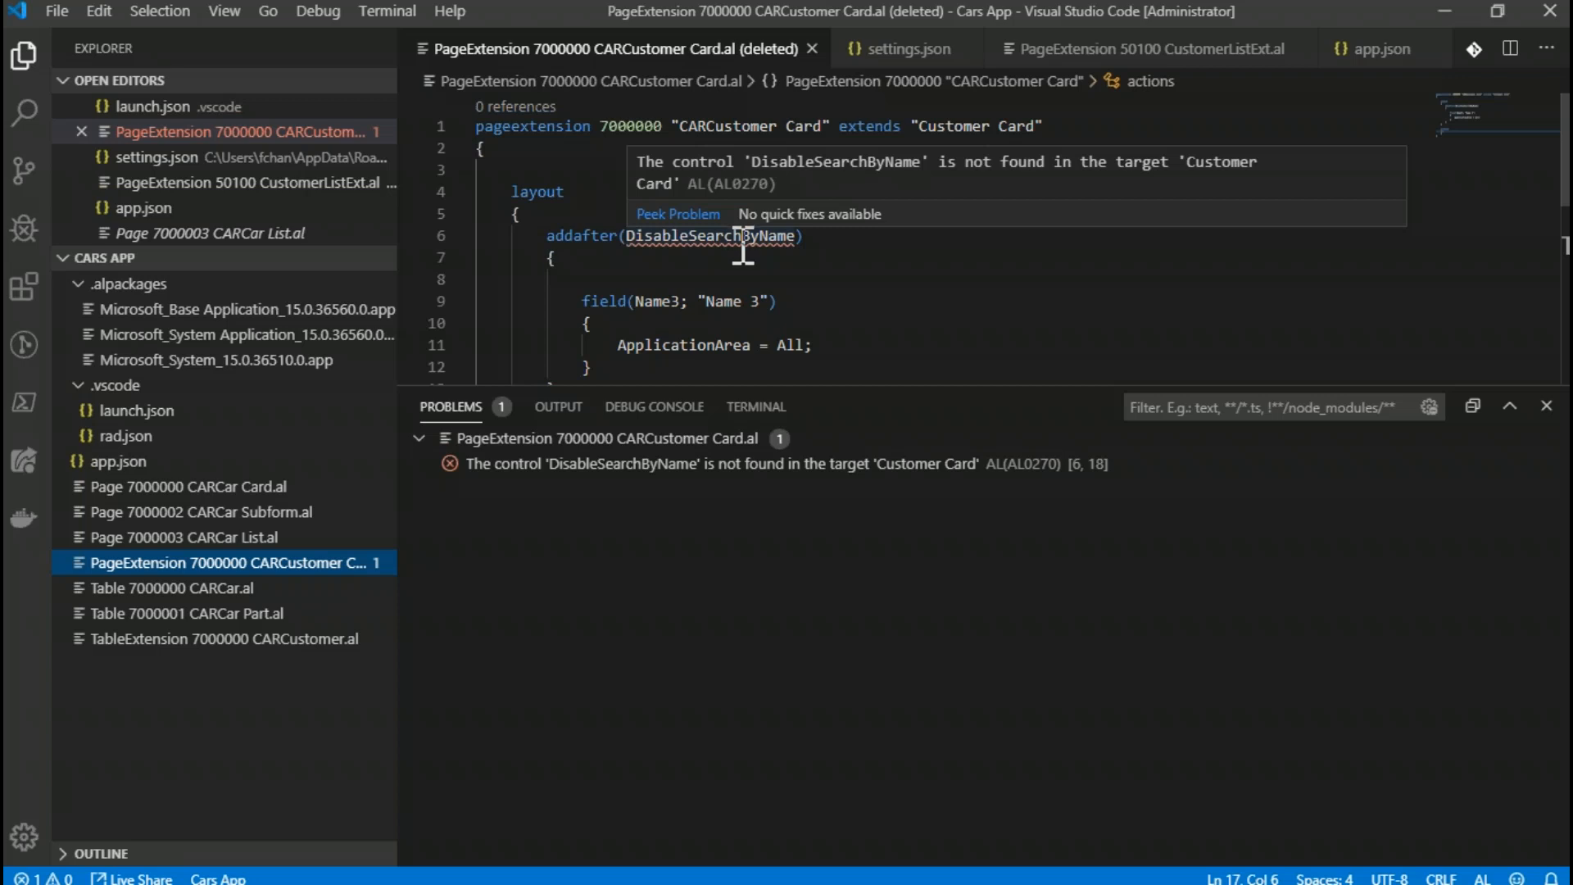
{"action": "left_click", "coordinate": [685, 240]}
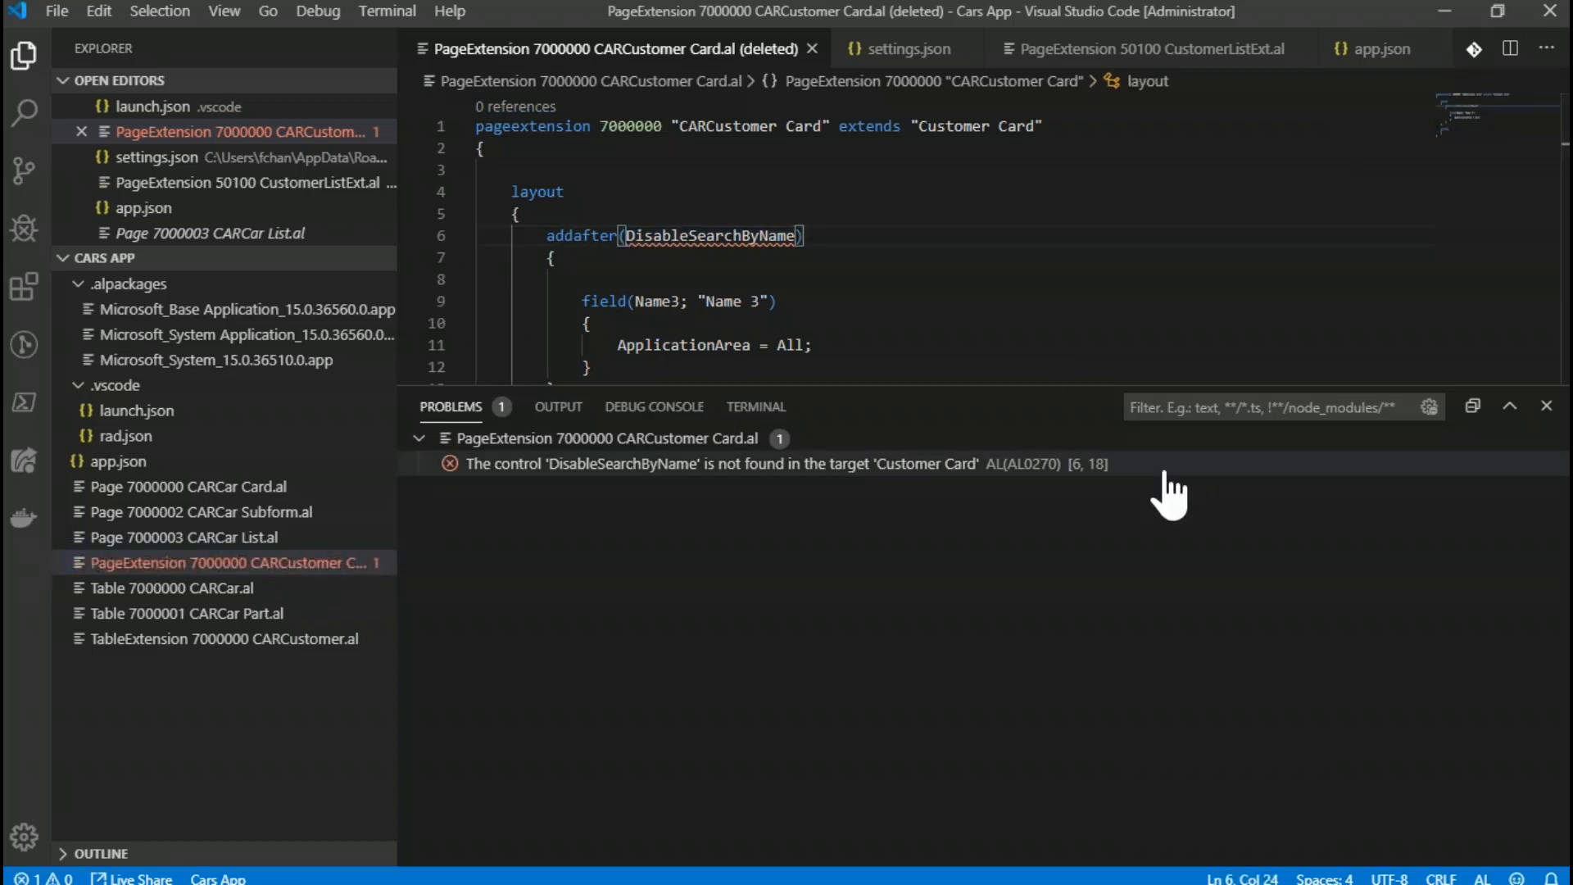
{"action": "key", "text": "Left"}
{"action": "key", "text": "Left"}
{"action": "key", "text": "Left"}
{"action": "key", "text": "Left"}
{"action": "key", "text": "Left"}
{"action": "key", "text": "Left"}
{"action": "type", "text": "\""}
{"action": "key", "text": "Right"}
{"action": "key", "text": "Right"}
{"action": "key", "text": "Right"}
{"action": "key", "text": "Right"}
{"action": "key", "text": "Right"}
{"action": "key", "text": "Right"}
{"action": "key", "text": "Right"}
{"action": "key", "text": "Right"}
{"action": "key", "text": "Right"}
{"action": "key", "text": "Right"}
{"action": "key", "text": "Right"}
{"action": "key", "text": "Right"}
{"action": "key", "text": "Right"}
{"action": "key", "text": "Right"}
{"action": "key", "text": "Right"}
{"action": "key", "text": "Right"}
{"action": "key", "text": "Right"}
{"action": "key", "text": "Right"}
{"action": "key", "text": "Right"}
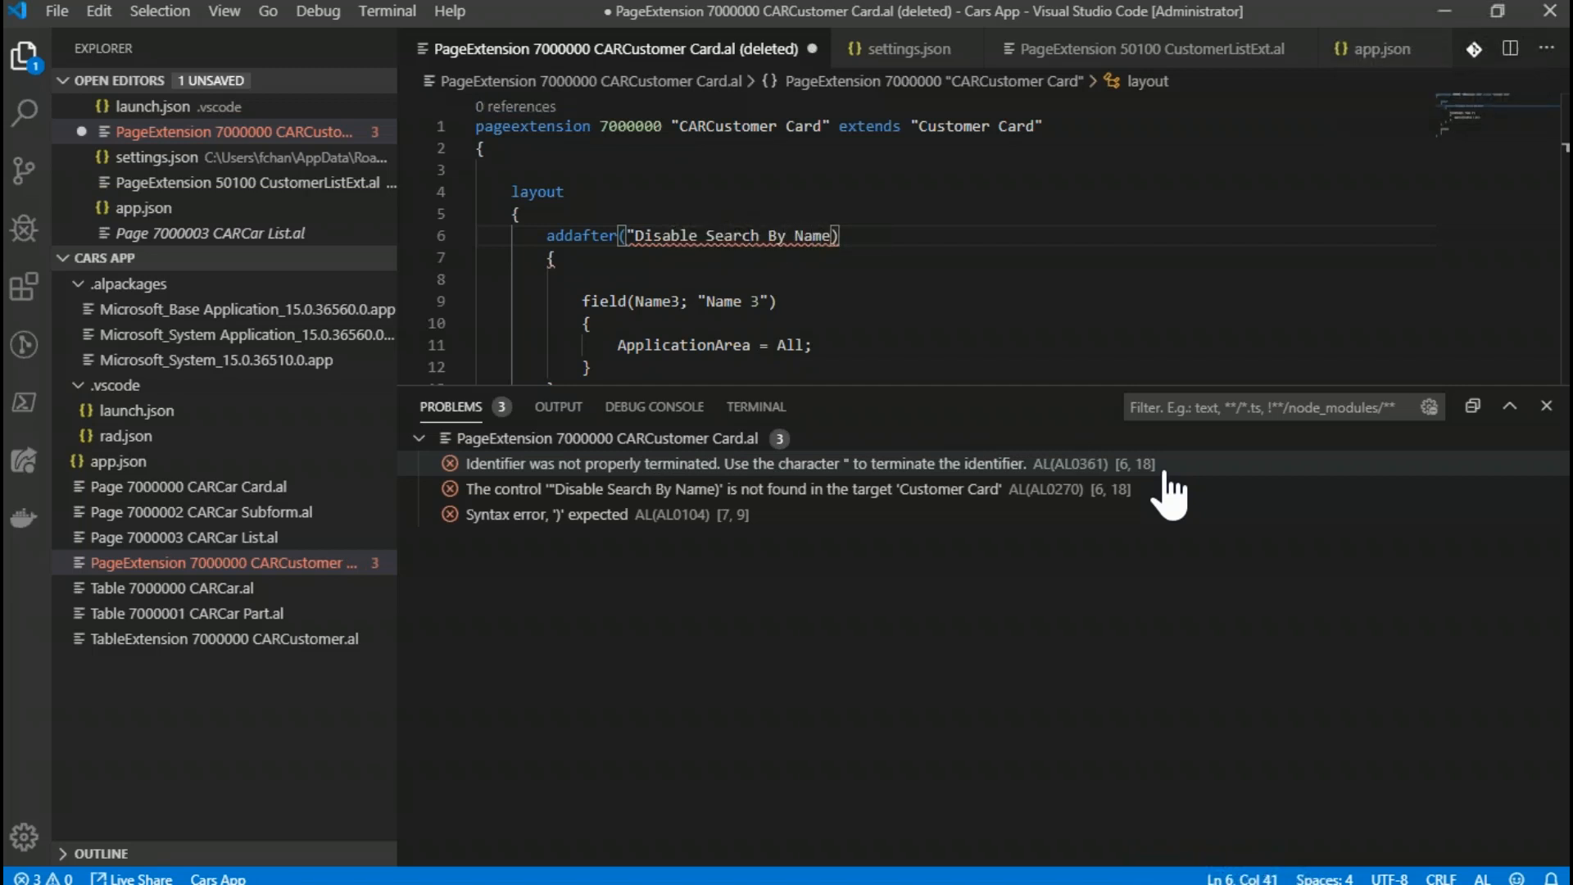
{"action": "type", "text": "\""}
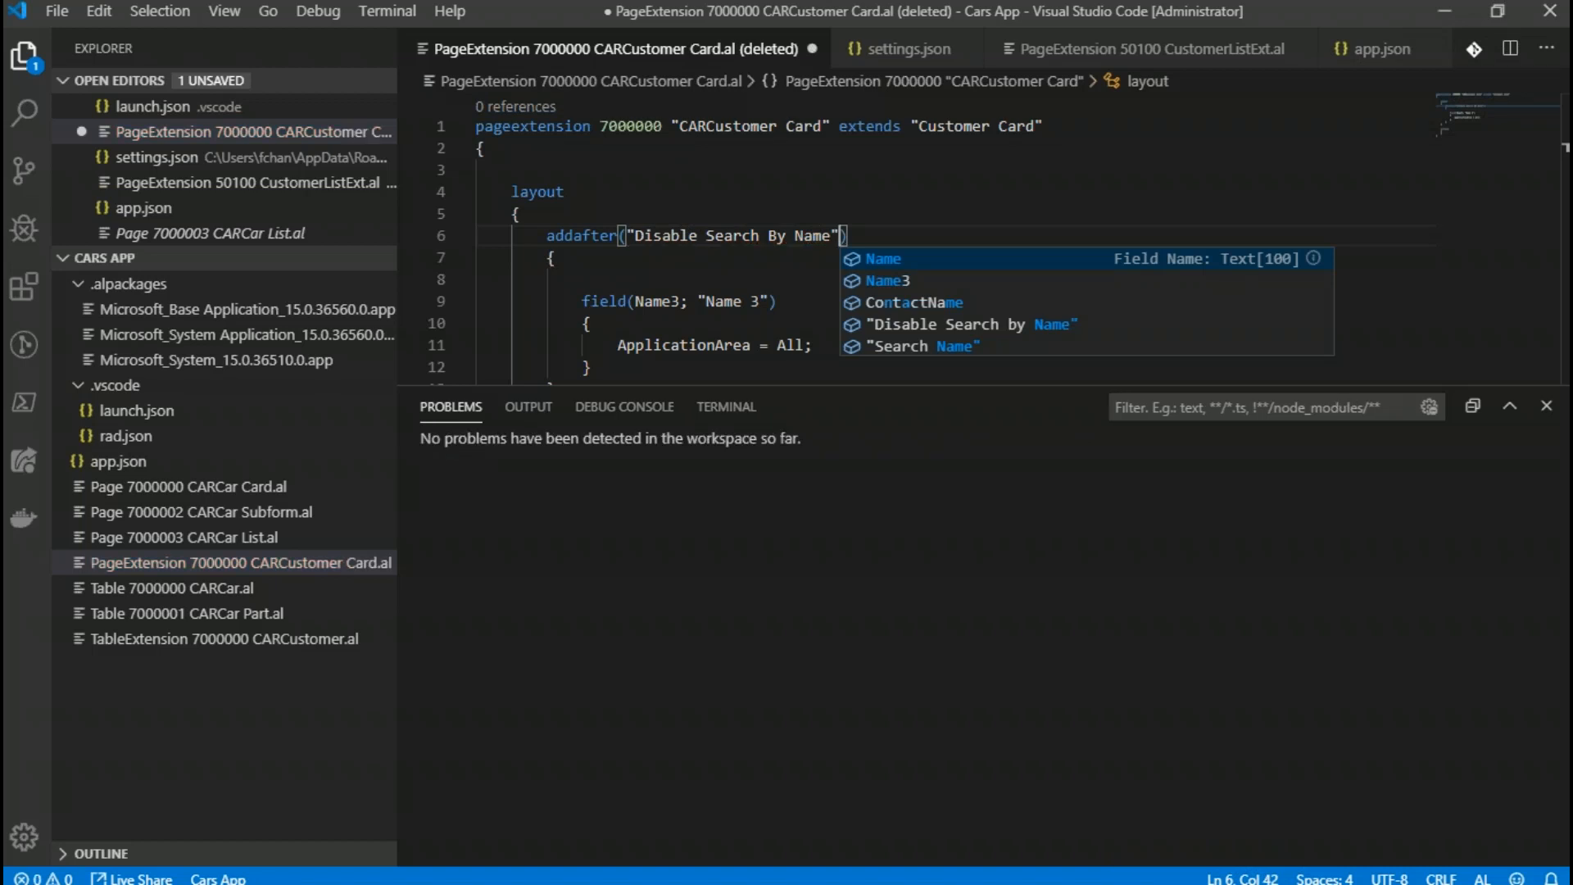
{"action": "key", "text": "BackSpace"}
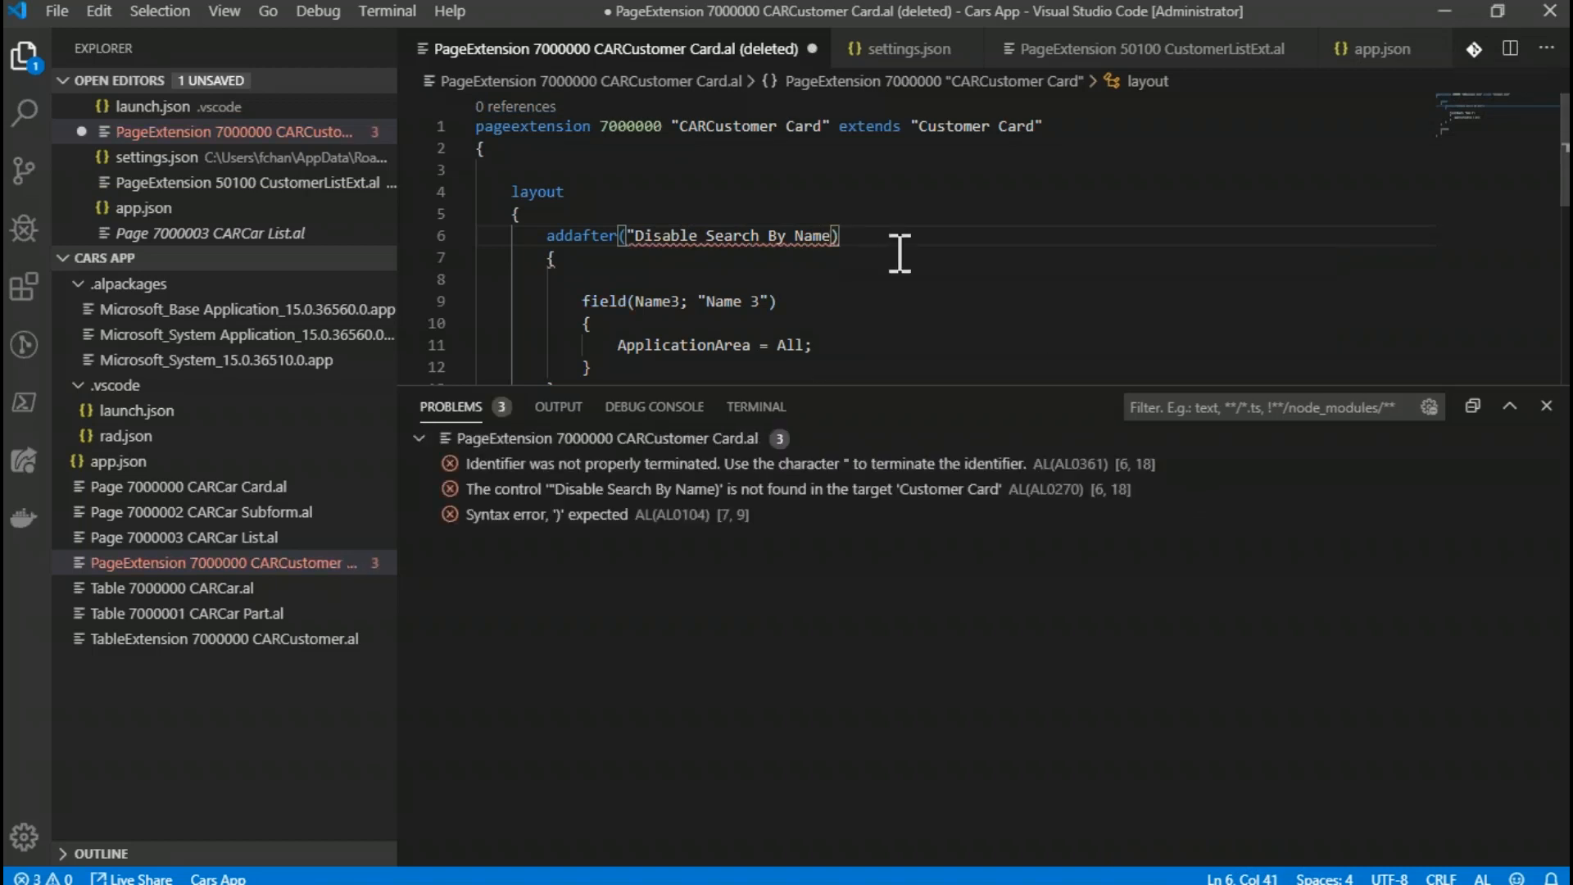
{"action": "type", "text": "\""}
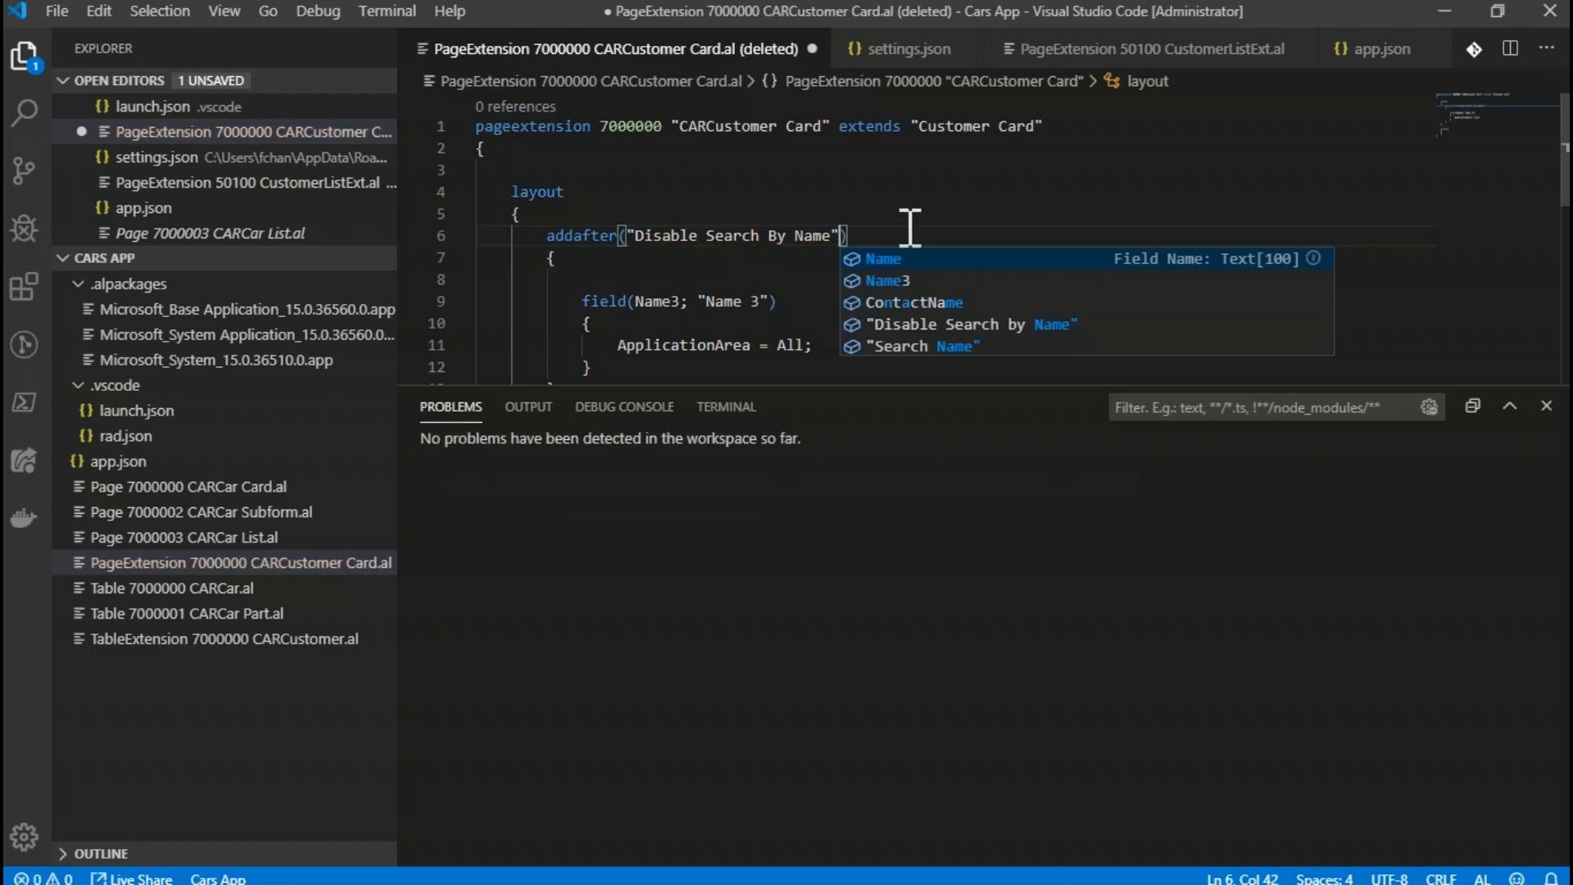
{"action": "left_click", "coordinate": [919, 219]}
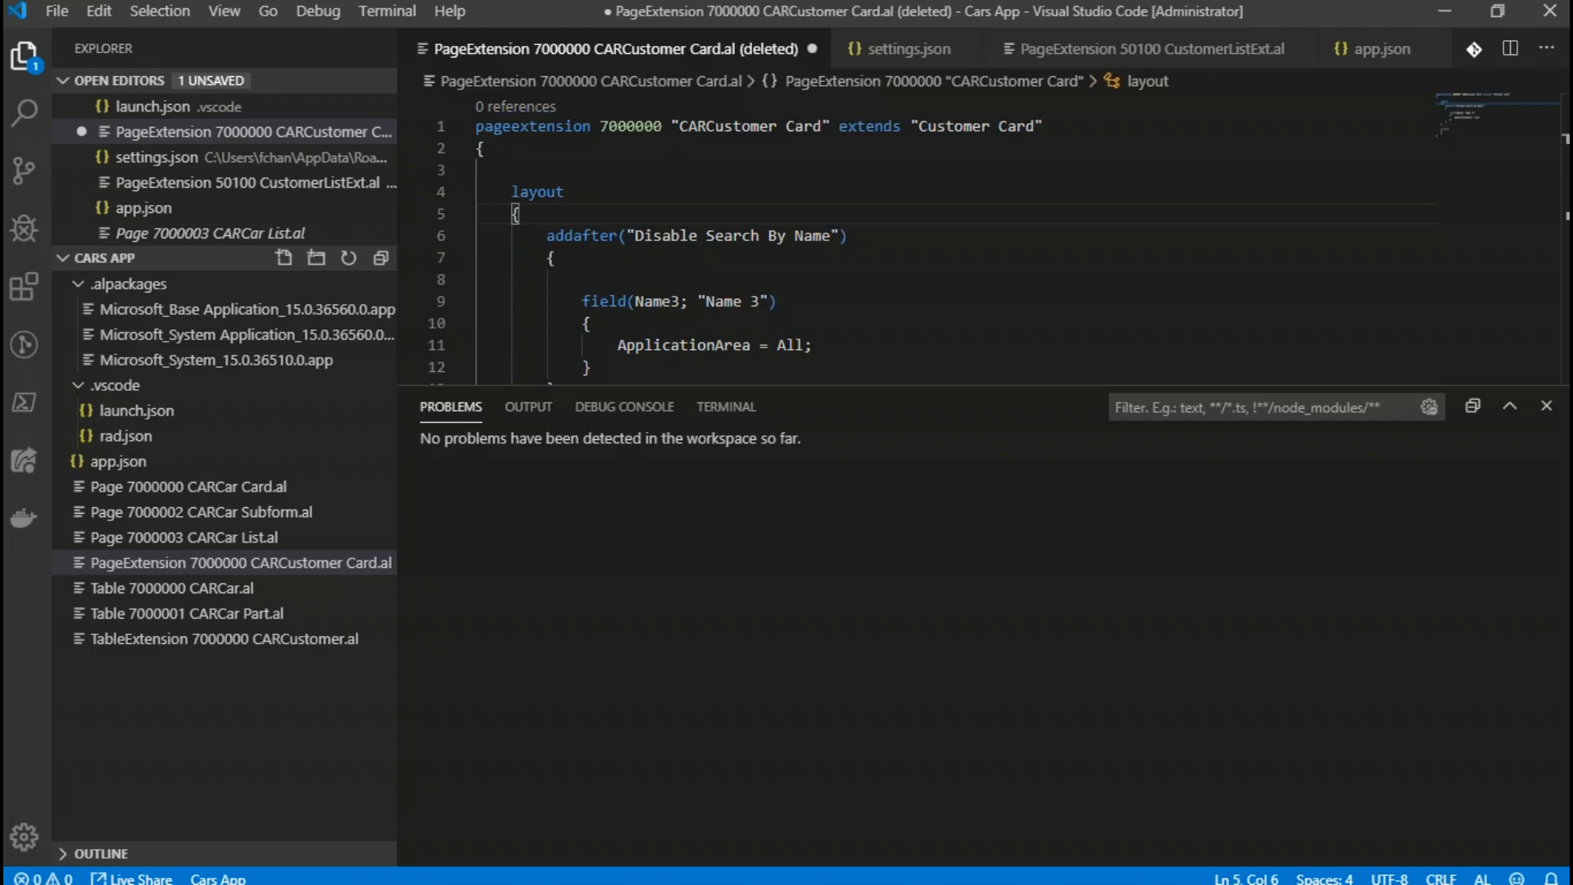
Step: Publish the Cars App to the server and sign in to the Business Central web client with the saved user name and password, without adding them to LastPass
{"action": "key", "text": "F5"}
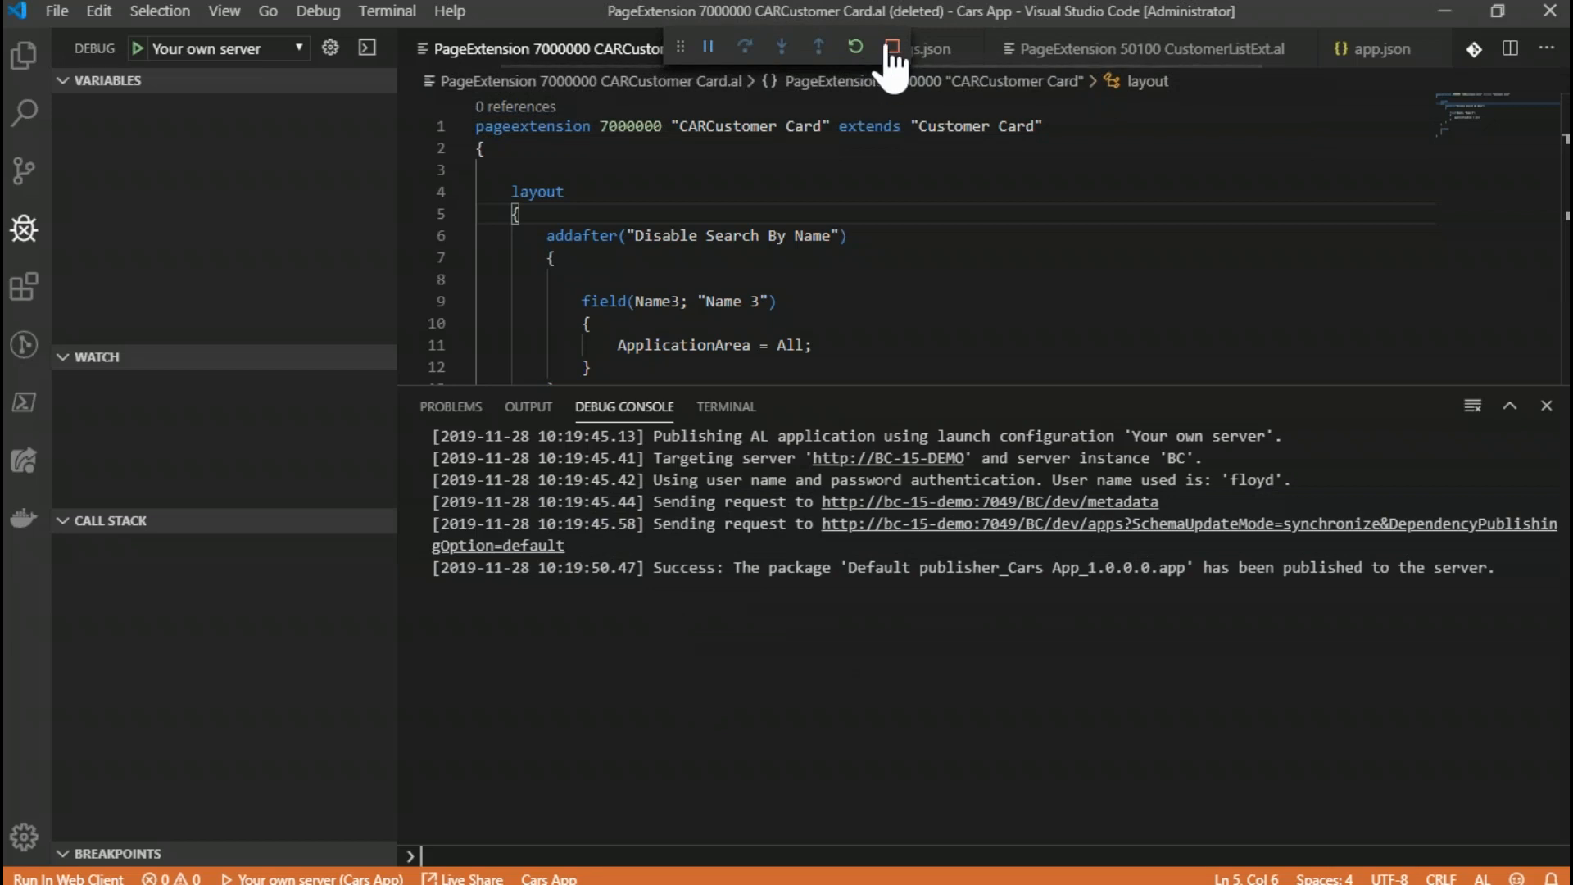
{"action": "left_click", "coordinate": [1437, 4]}
{"action": "left_click", "coordinate": [873, 422]}
{"action": "left_click", "coordinate": [873, 423]}
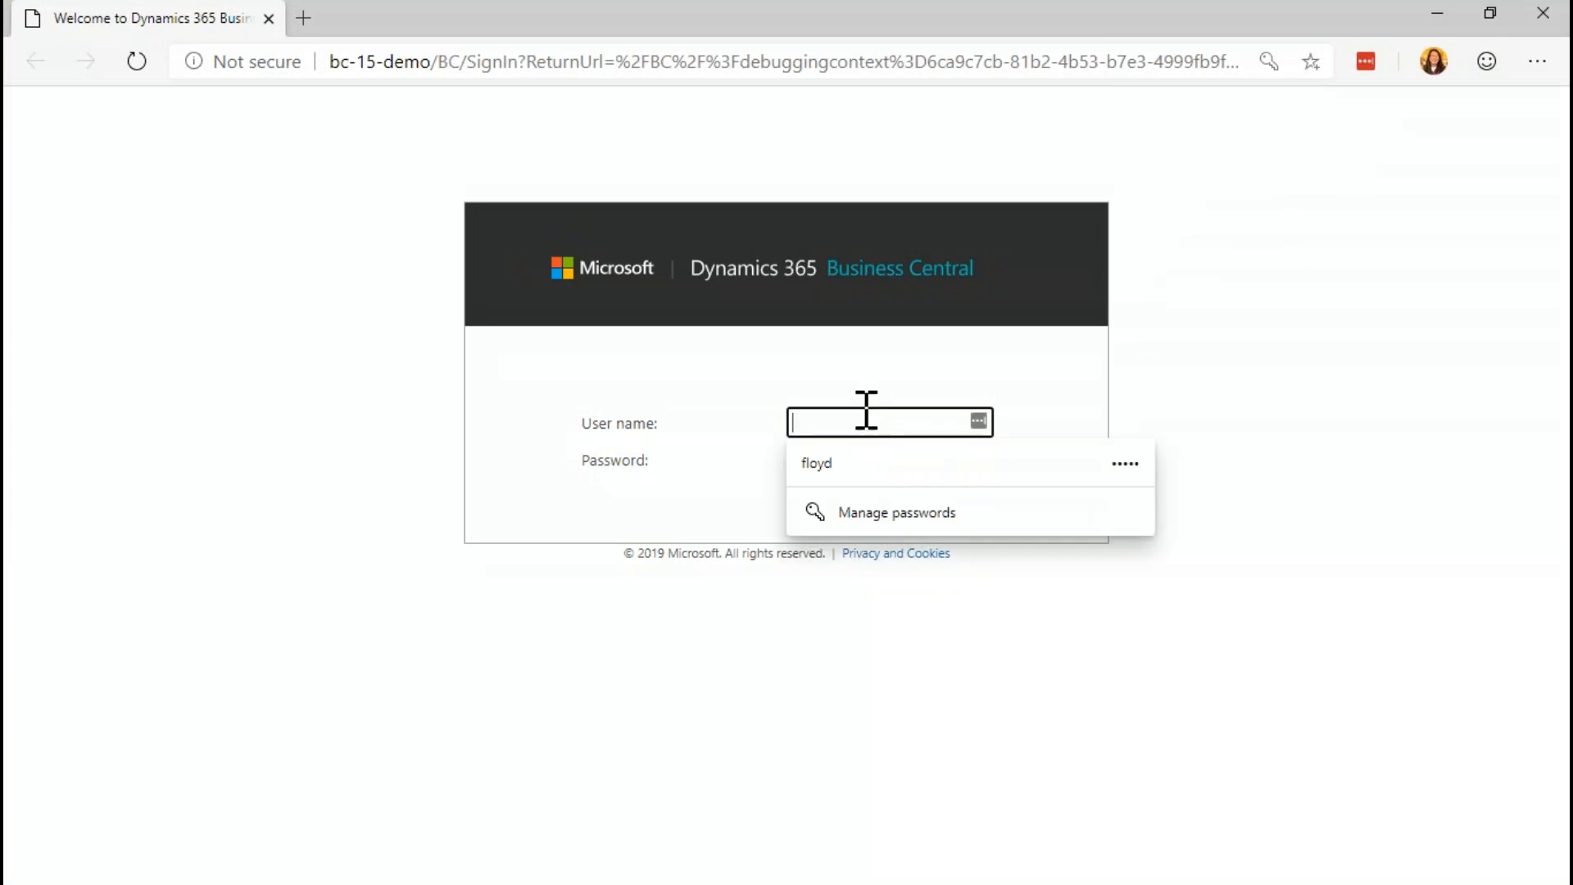
{"action": "left_click", "coordinate": [861, 460]}
{"action": "left_click", "coordinate": [974, 514]}
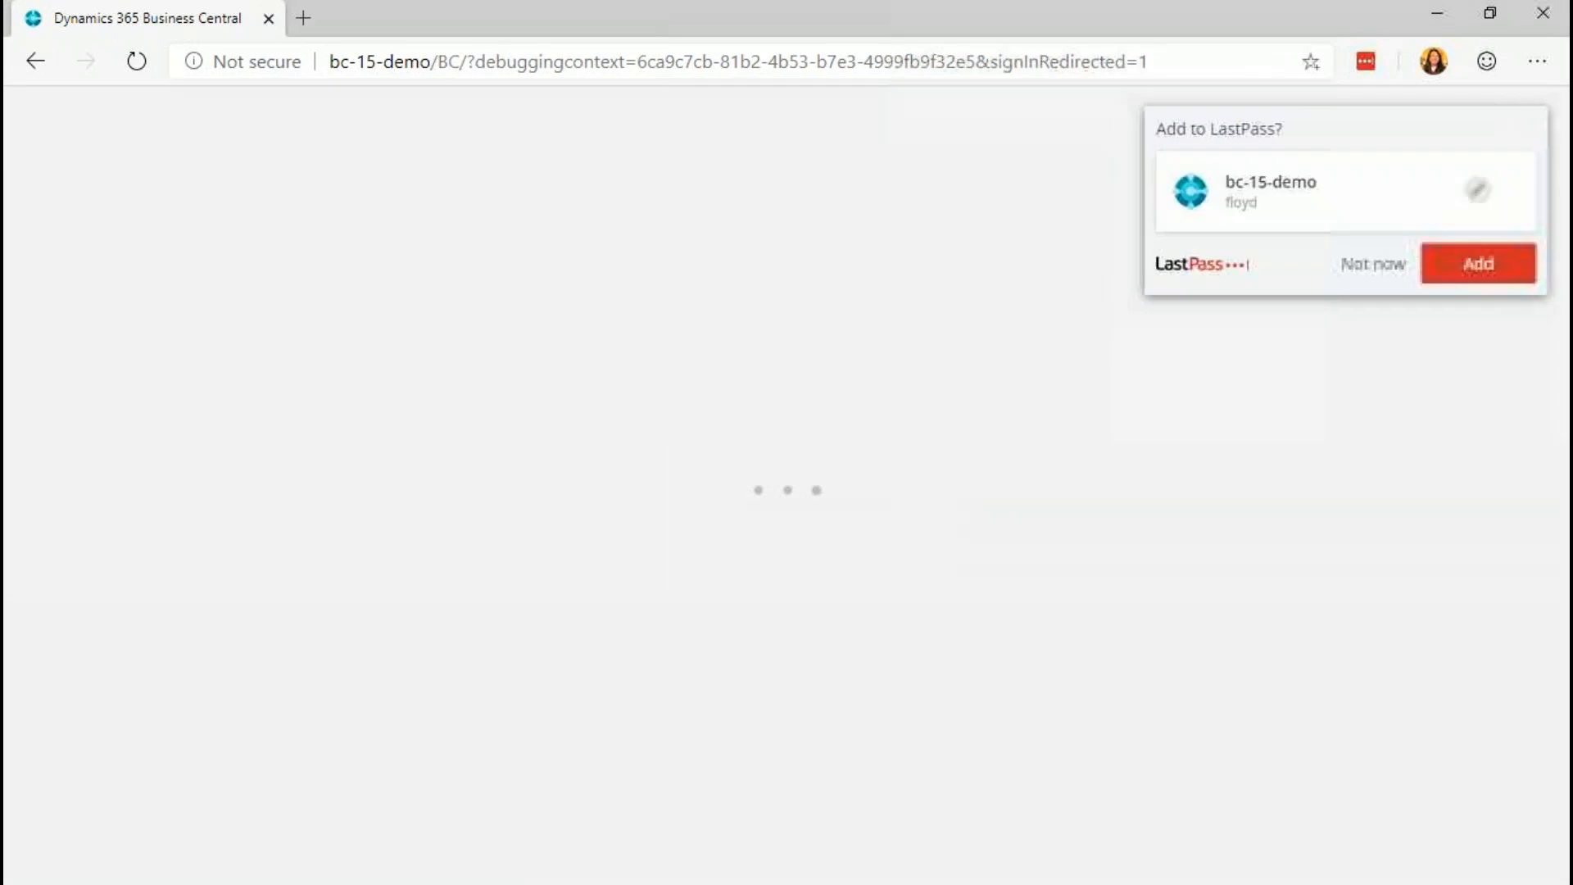
{"action": "left_click", "coordinate": [1373, 267]}
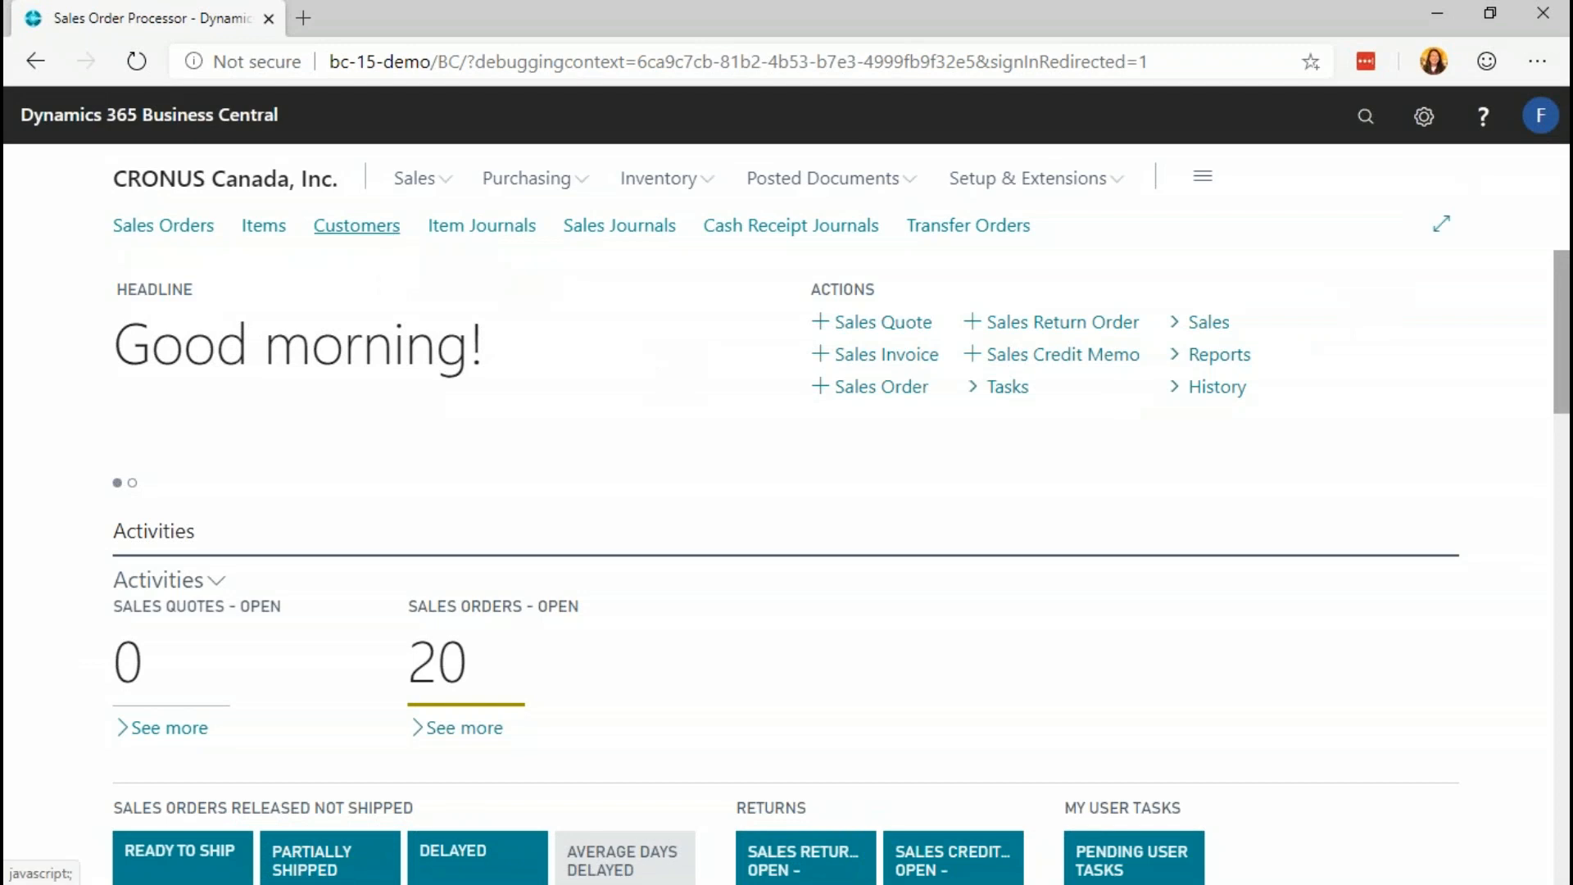
Step: Open the Customers list in the web client and view the first customer's card
{"action": "left_click", "coordinate": [356, 225]}
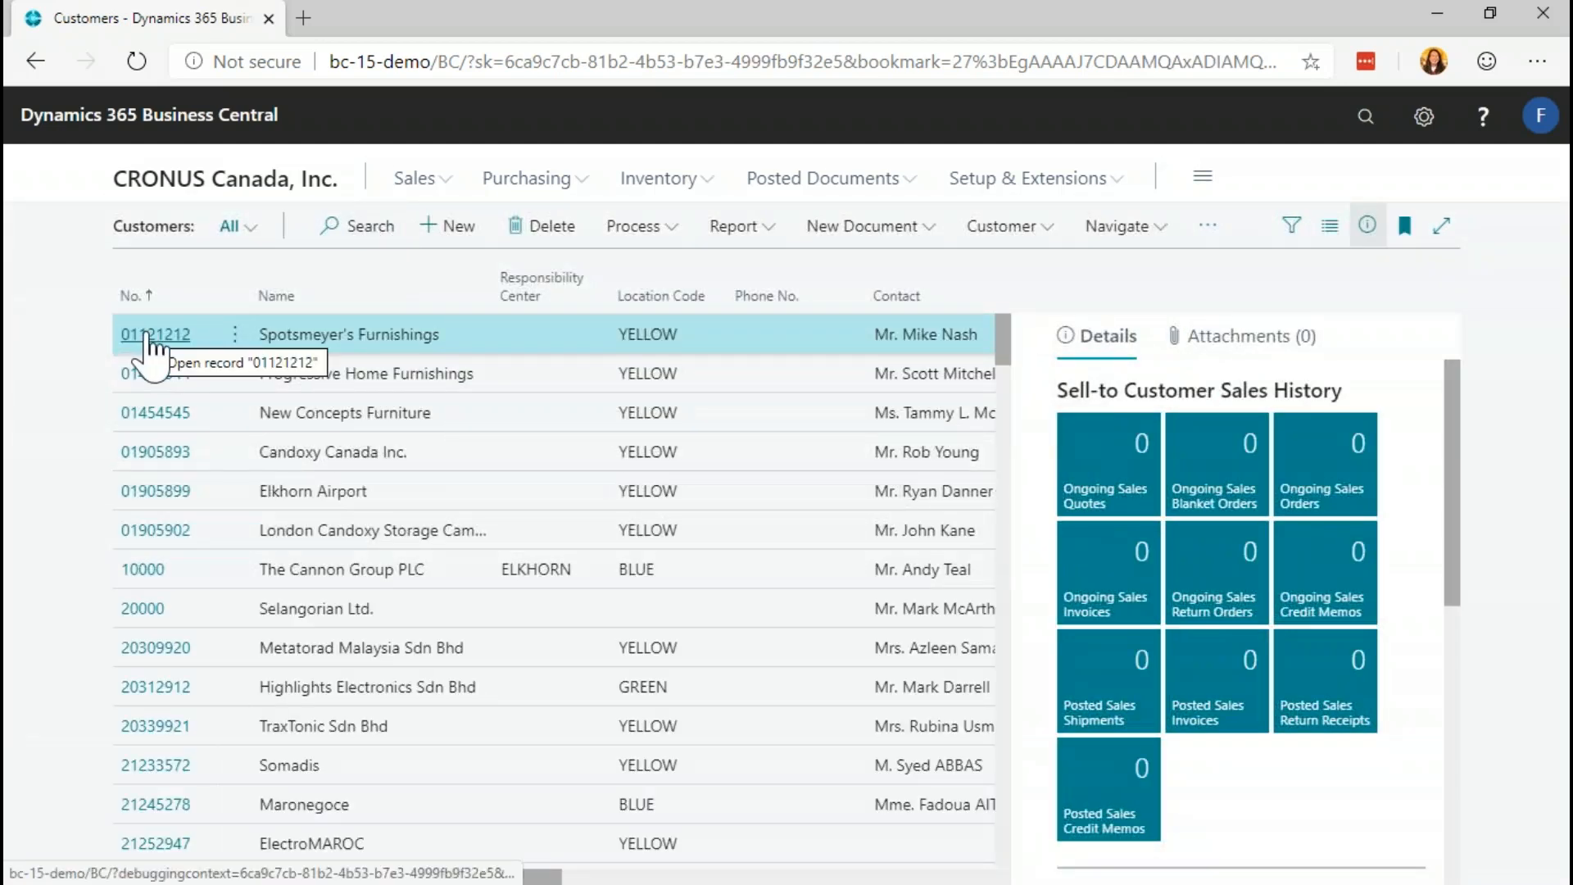
{"action": "left_click", "coordinate": [147, 334]}
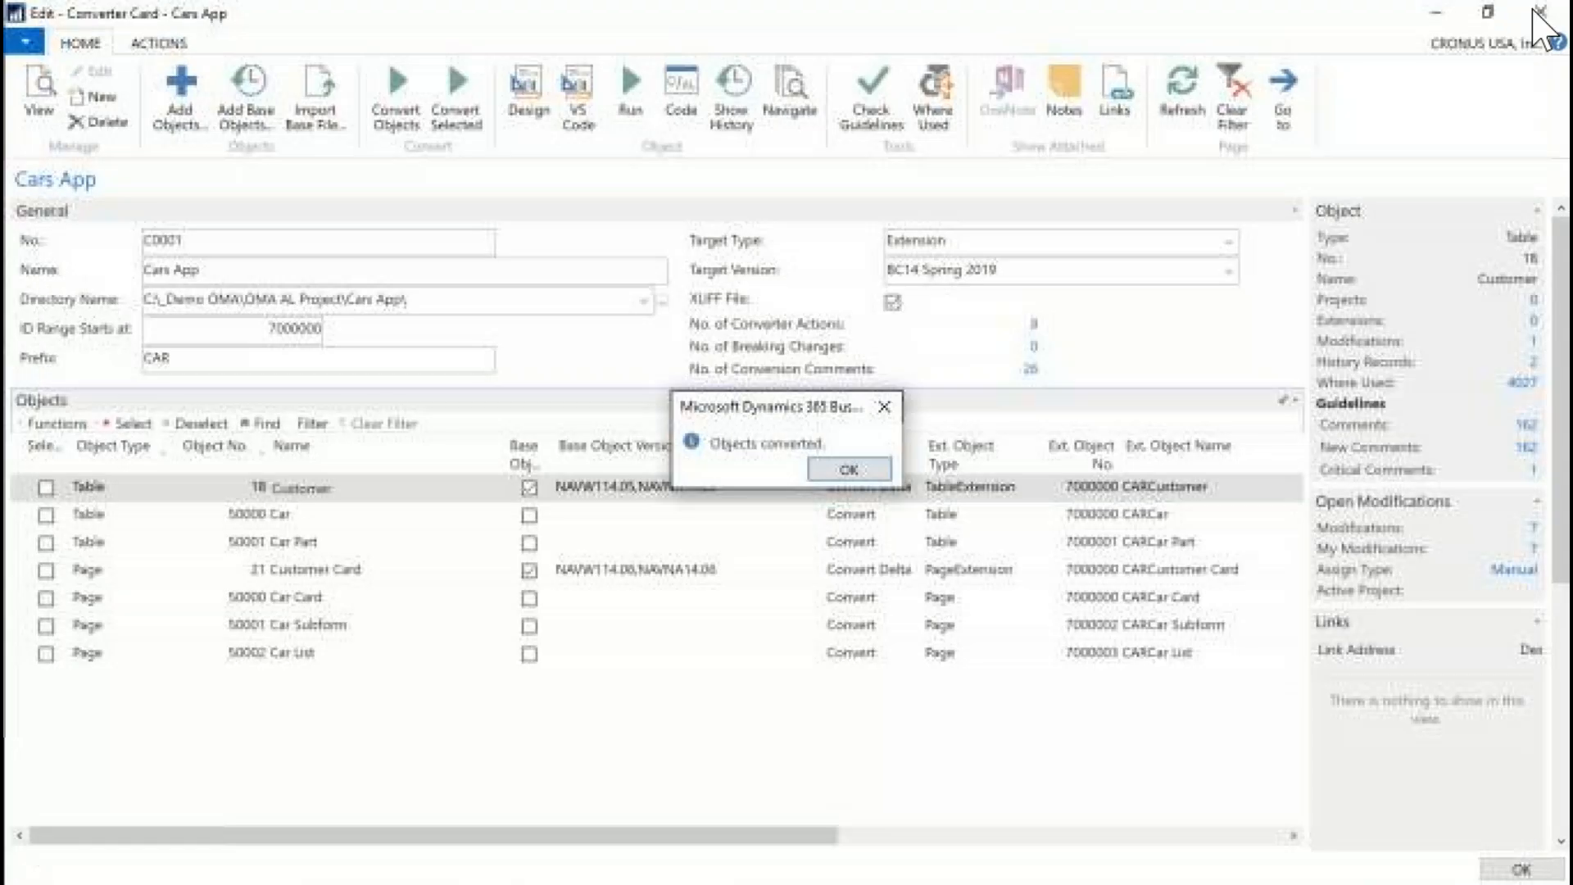
Step: Back on the Cars App converter card, switch Target Version between BC15 Wave 2 2019 and BC14 Spring 2019, ending on BC15 Wave 2 2019
{"action": "left_click", "coordinate": [849, 471]}
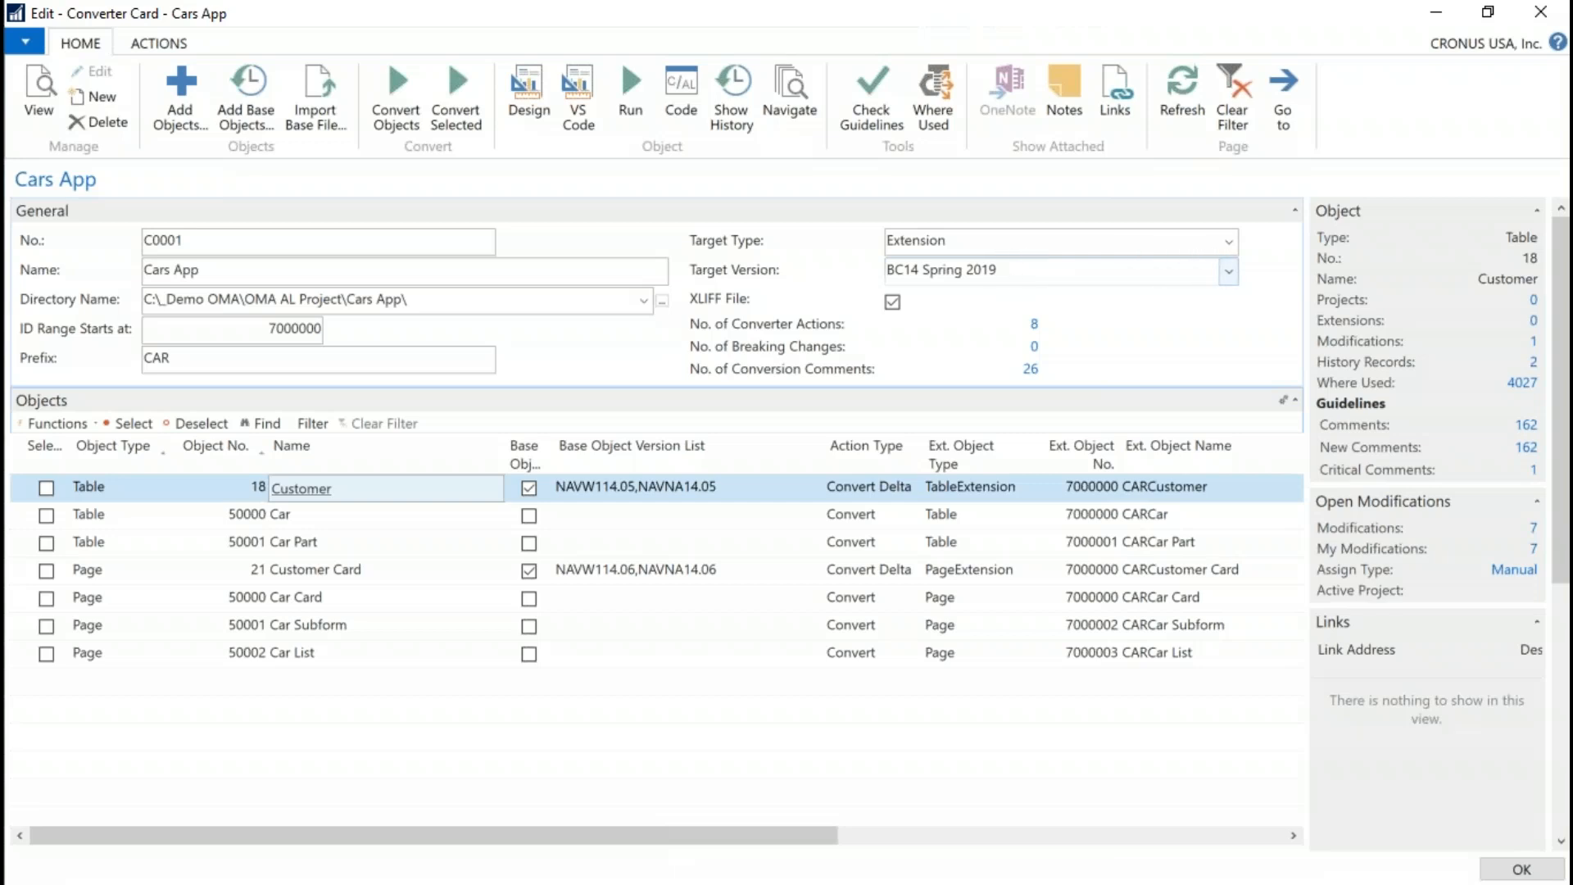
{"action": "left_click", "coordinate": [1228, 271]}
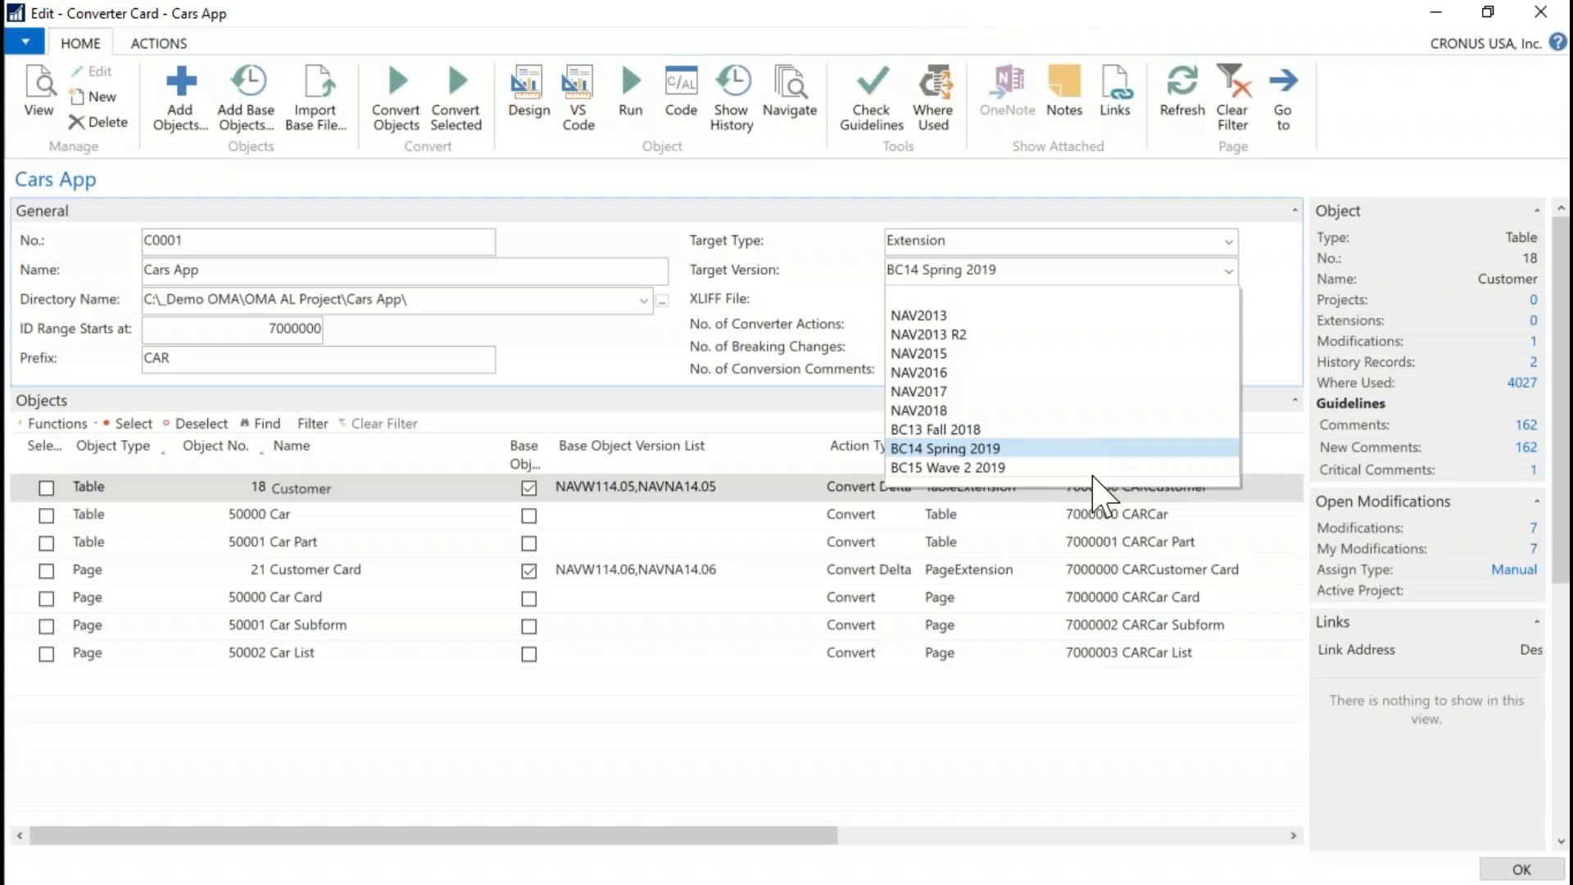
{"action": "left_click", "coordinate": [964, 466]}
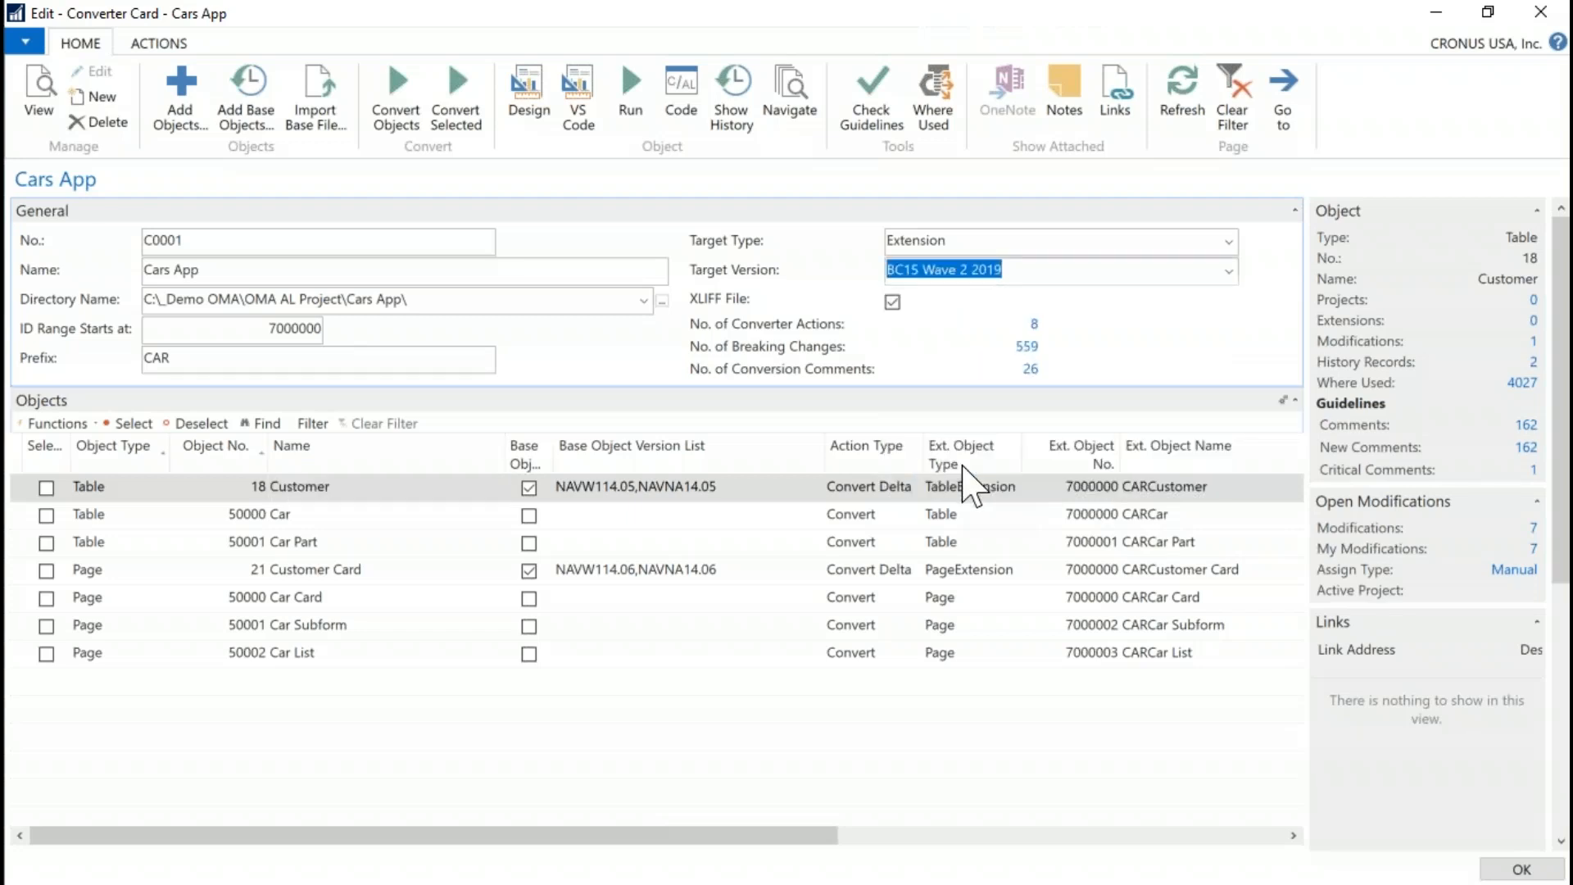
{"action": "left_click", "coordinate": [1228, 271]}
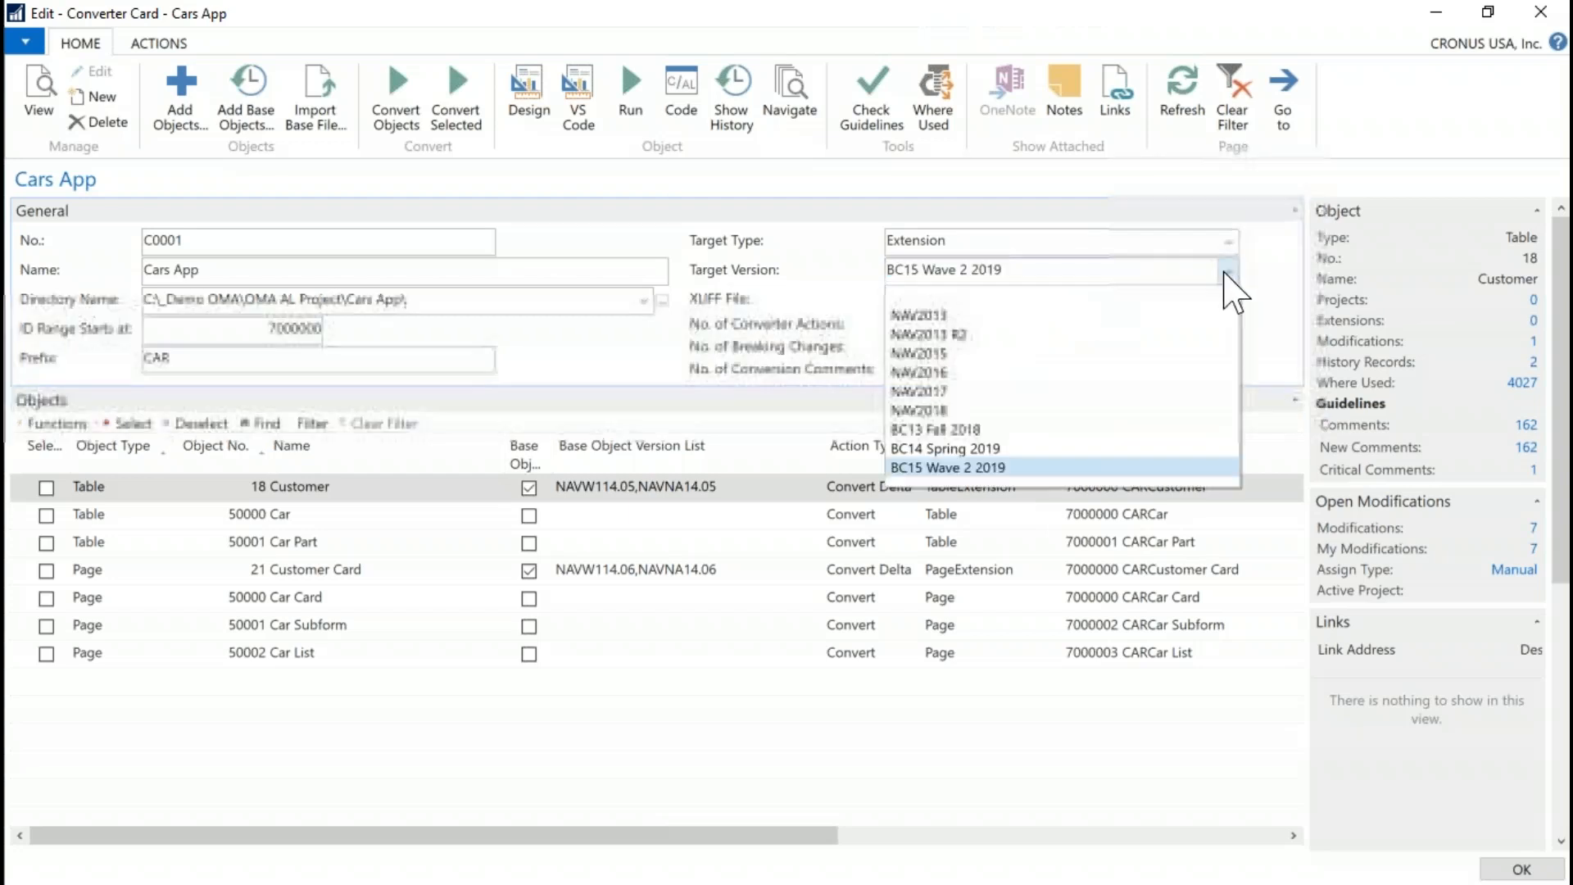
{"action": "left_click", "coordinate": [922, 450]}
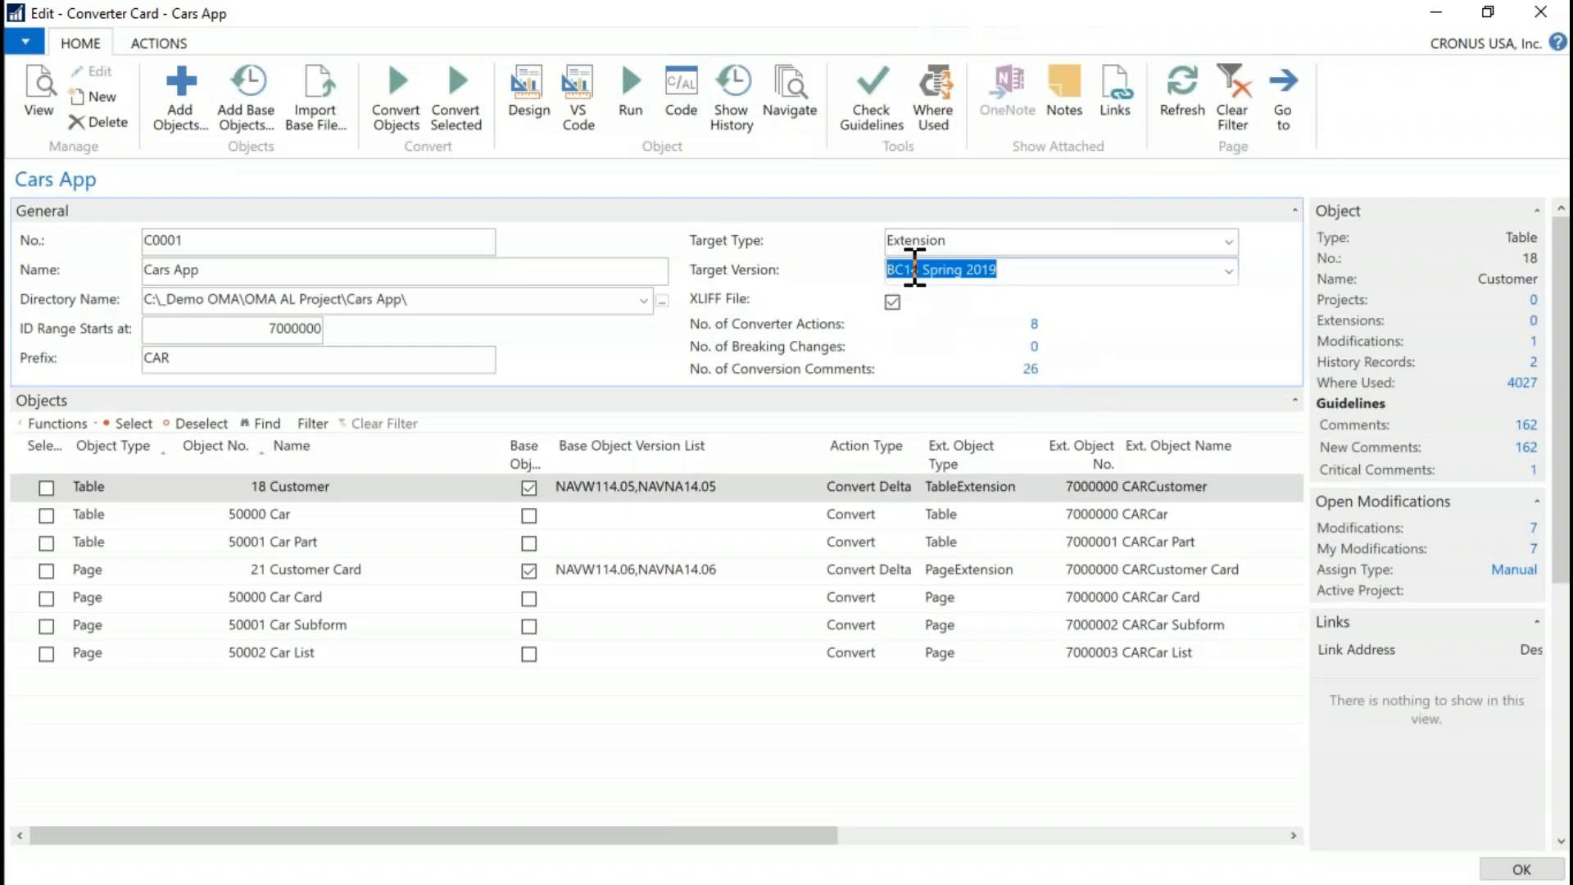
{"action": "left_click", "coordinate": [1228, 272]}
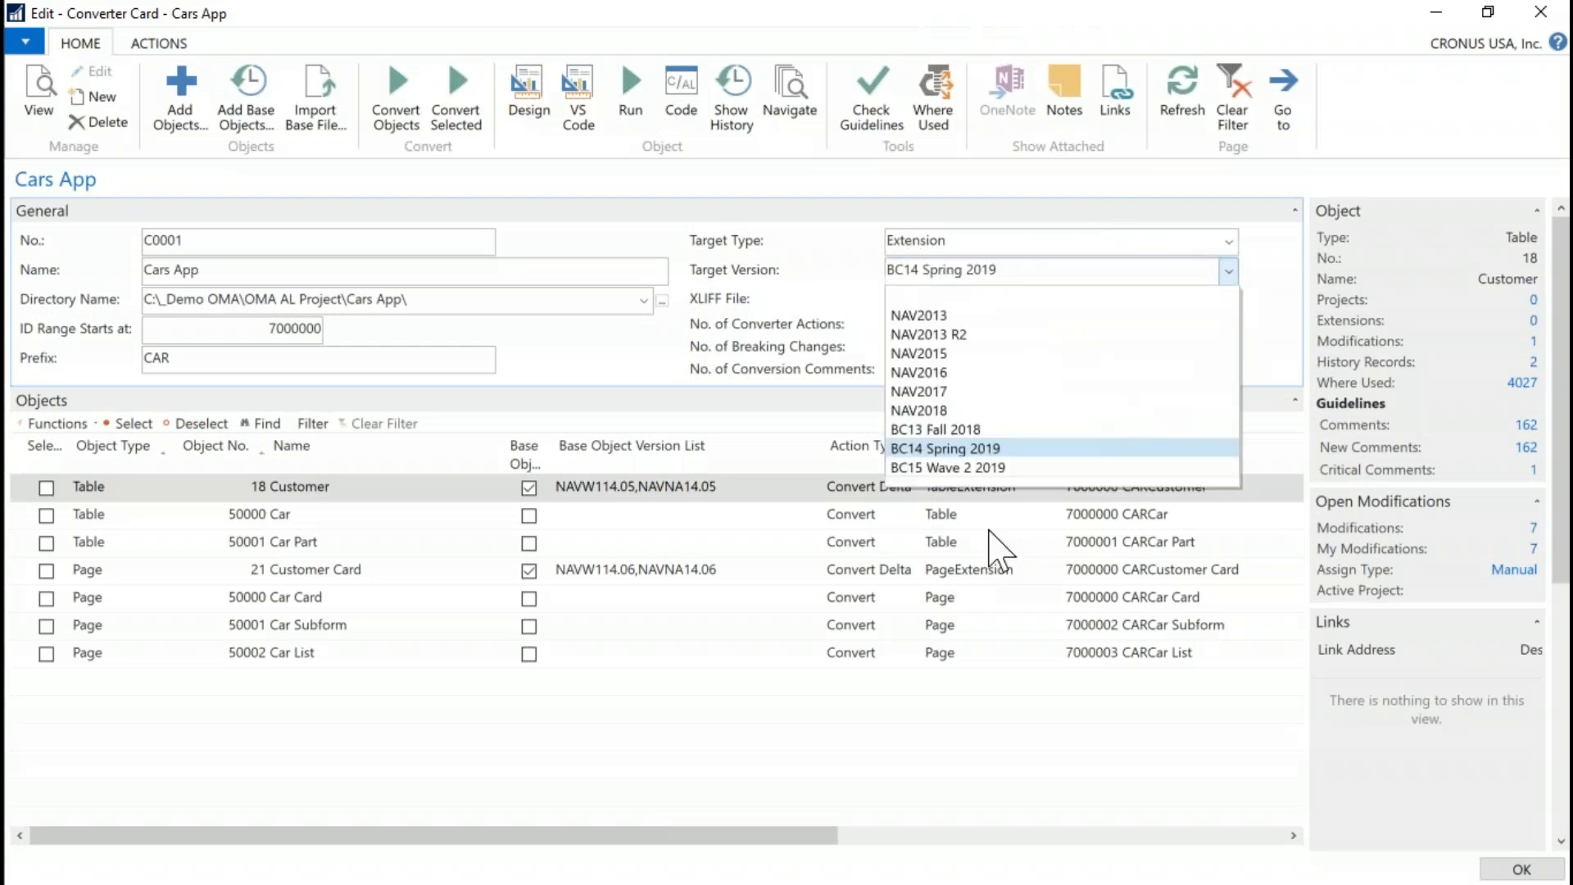
{"action": "left_click", "coordinate": [942, 468]}
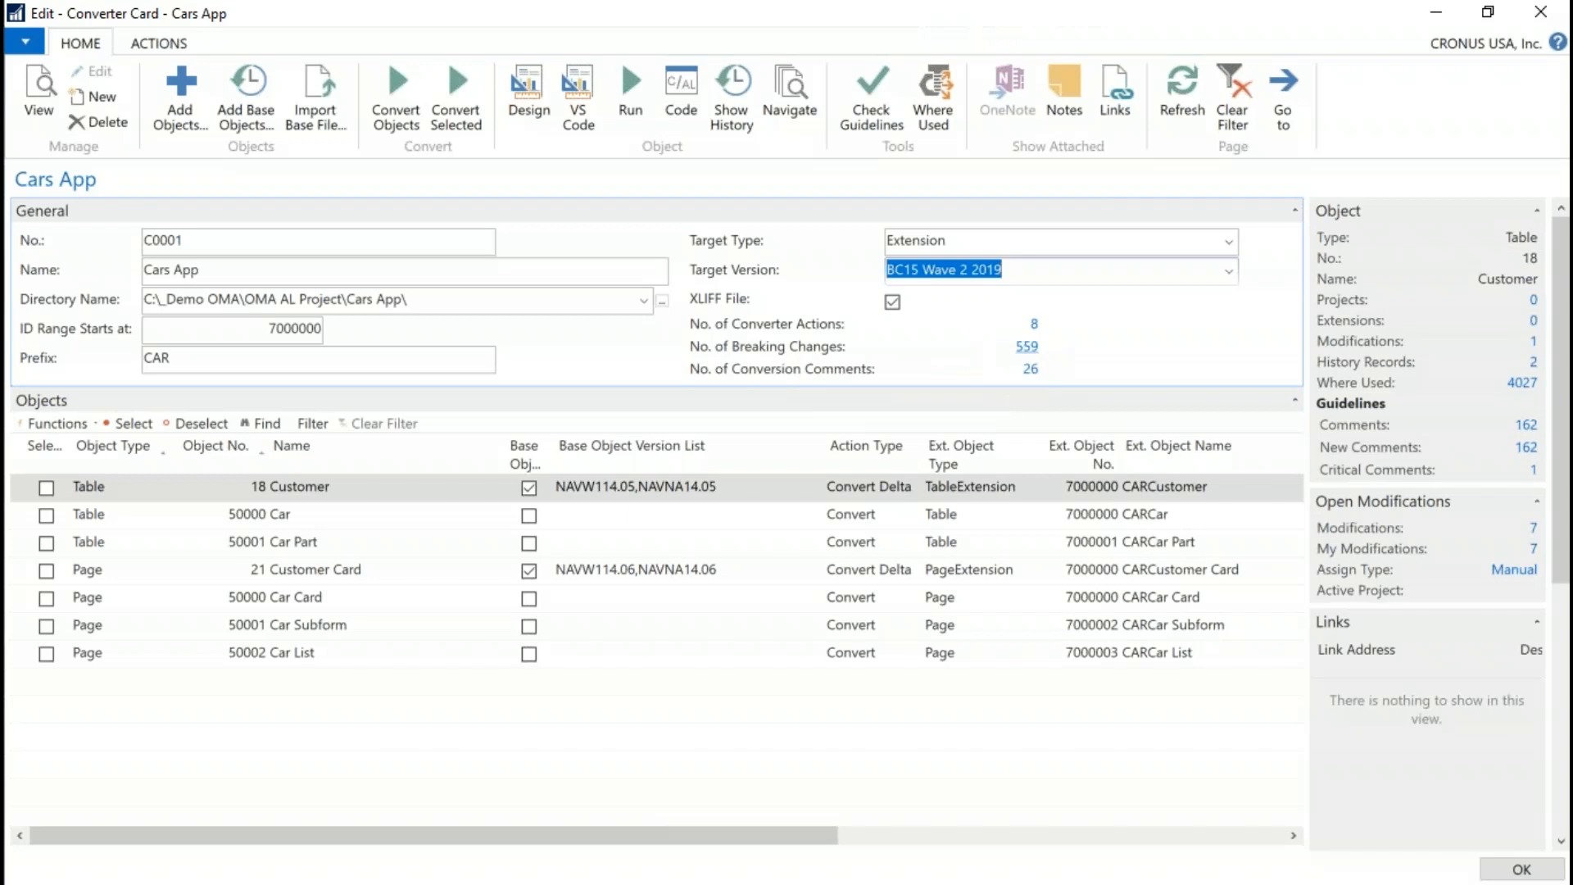
Step: Examine the list of breaking changes for the selected target version, then return to the converter card
{"action": "left_click", "coordinate": [1026, 346]}
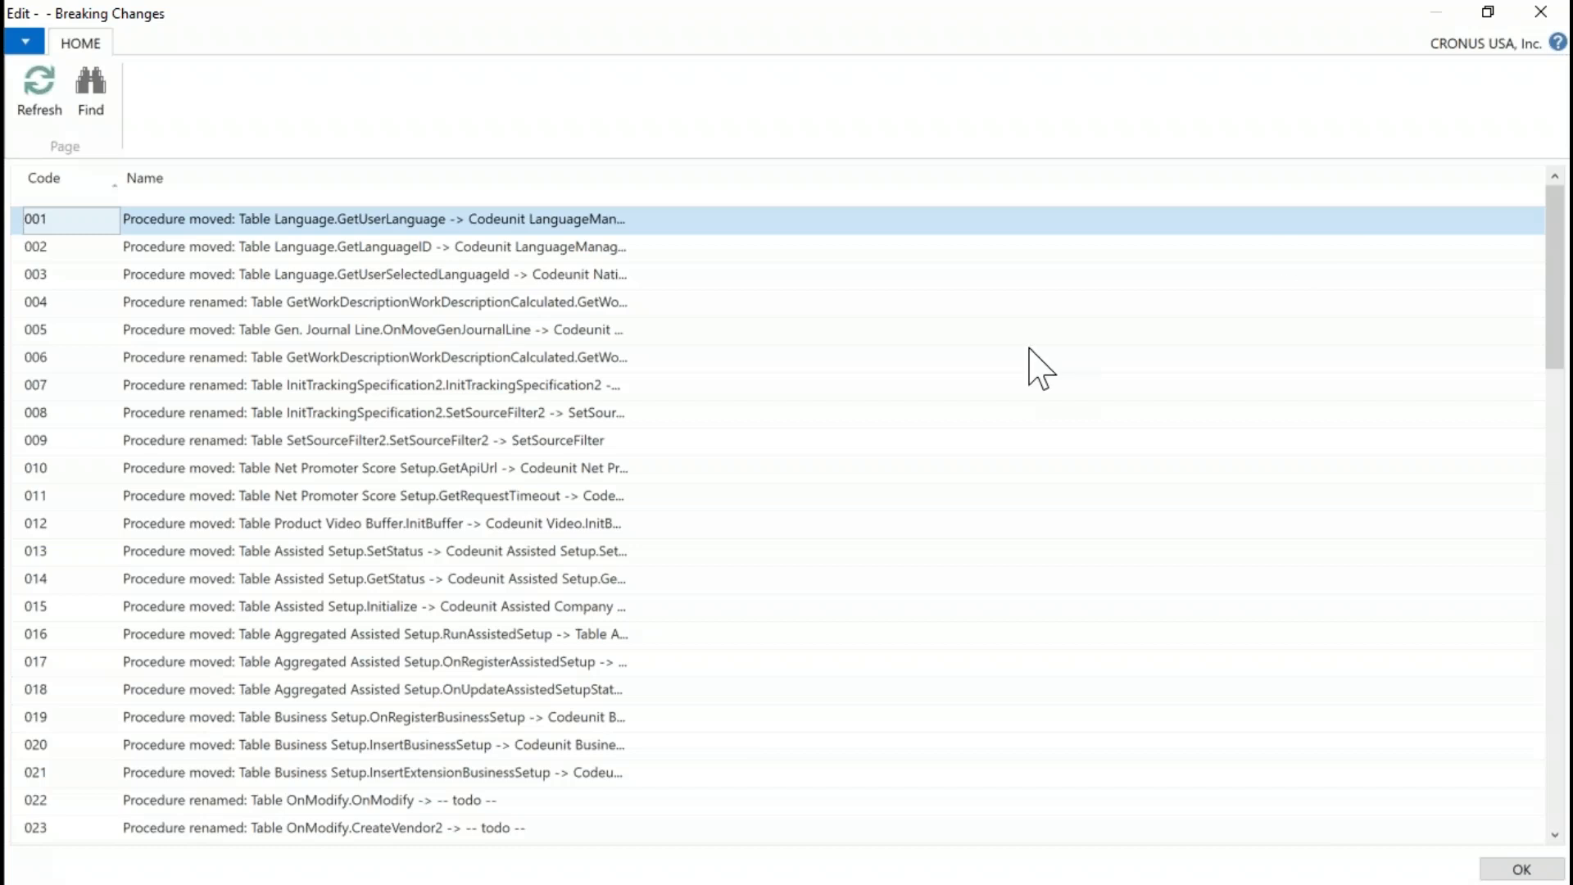
{"action": "left_click_drag", "start_coordinate": [1555, 246], "coordinate": [1567, 639]}
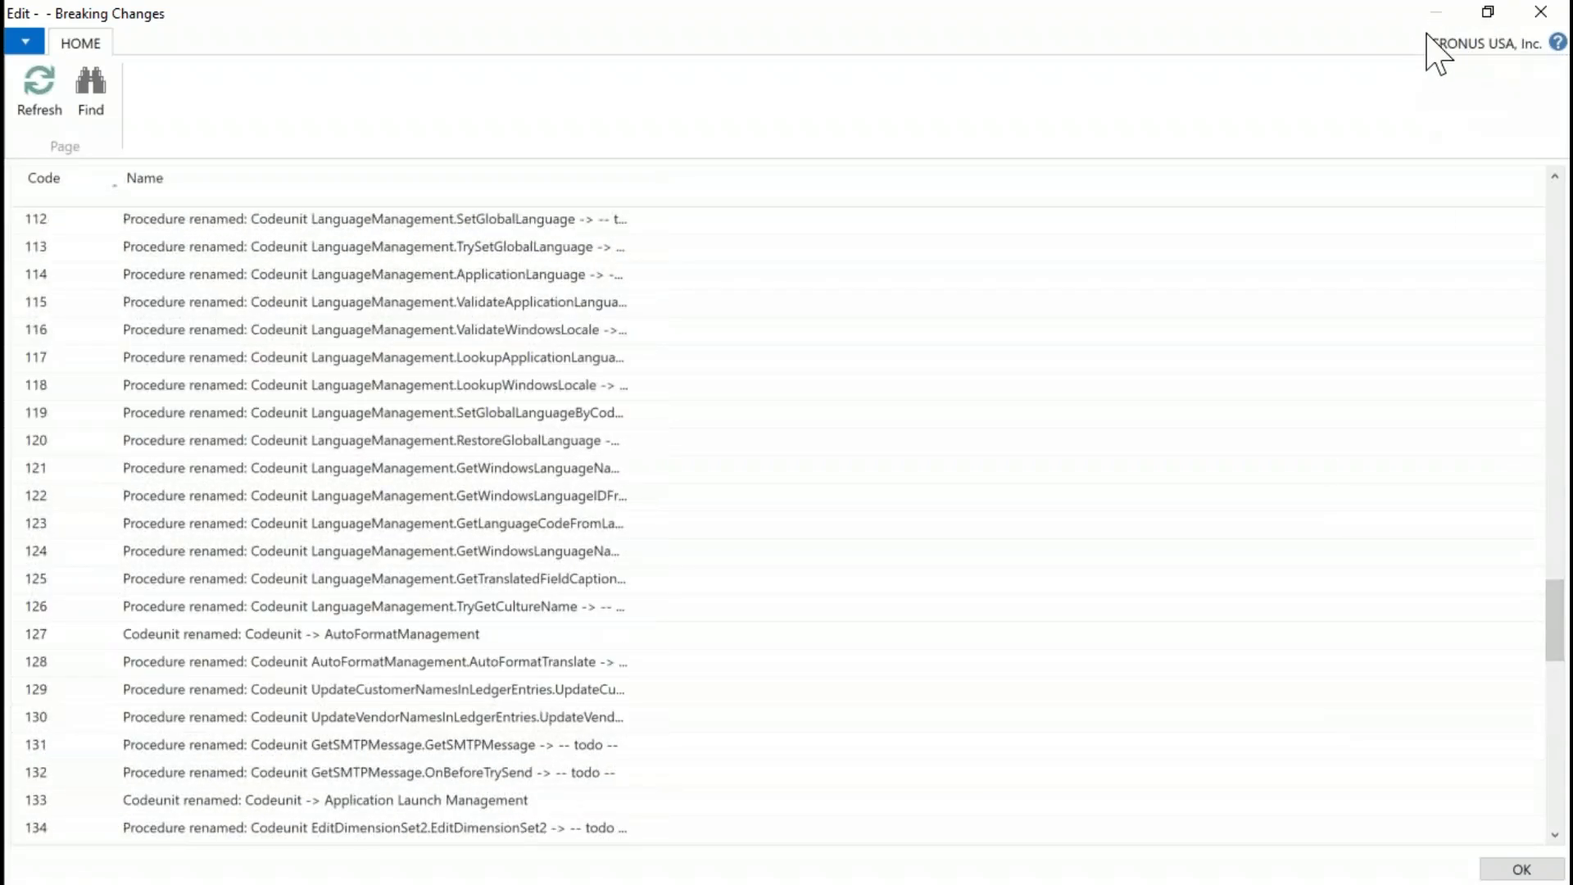
{"action": "left_click", "coordinate": [1532, 20]}
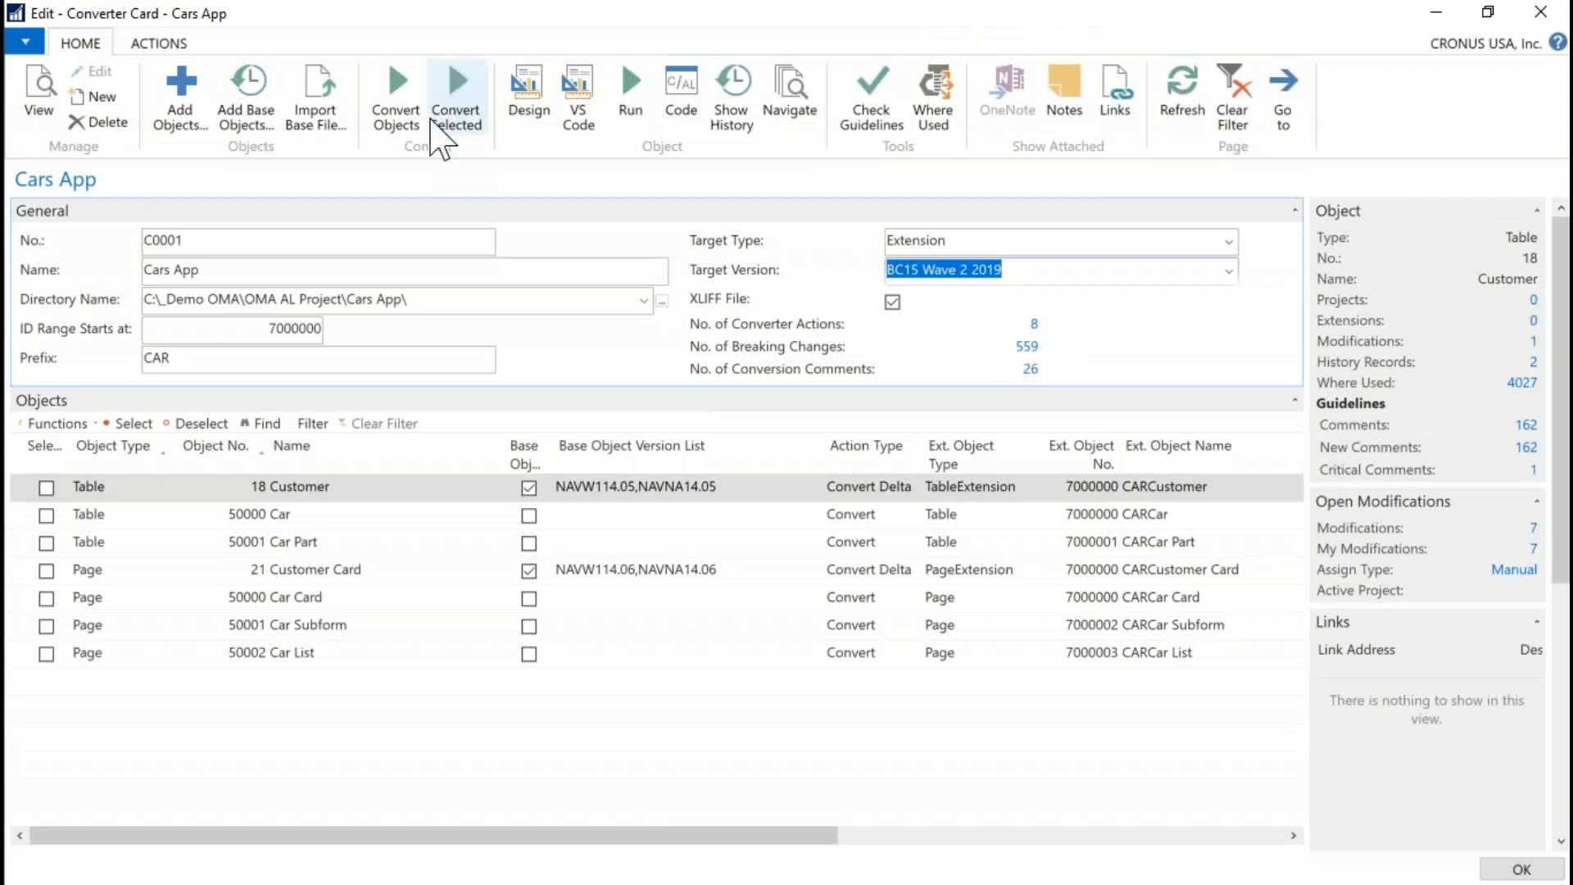
Step: Convert the Cars App objects for BC15 Wave 2 2019 and close the converter card
{"action": "left_click", "coordinate": [396, 103]}
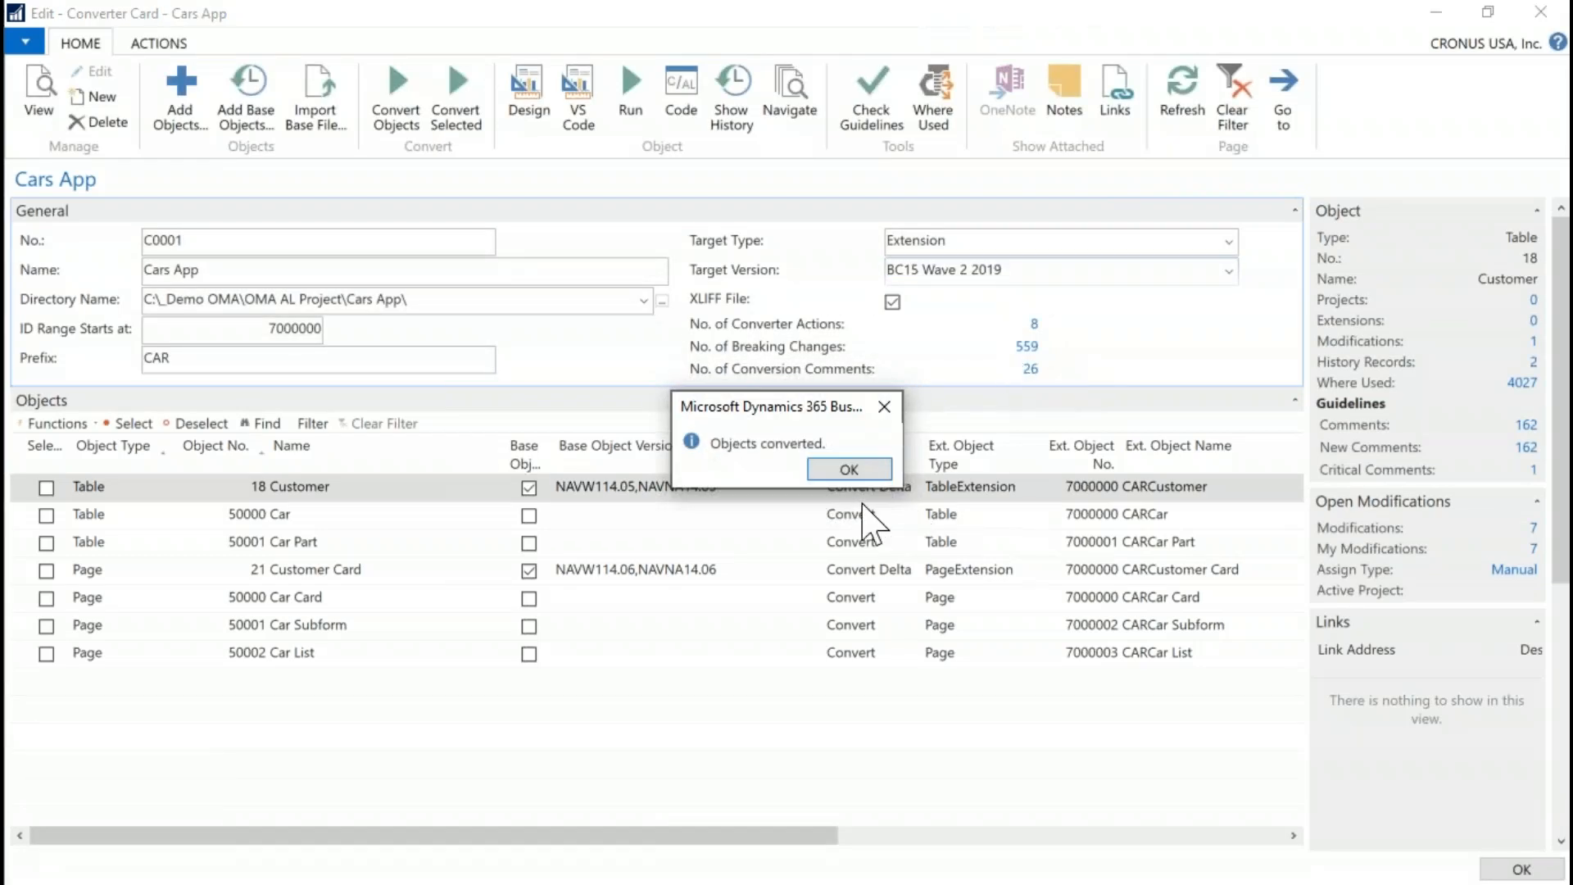
{"action": "left_click", "coordinate": [849, 469]}
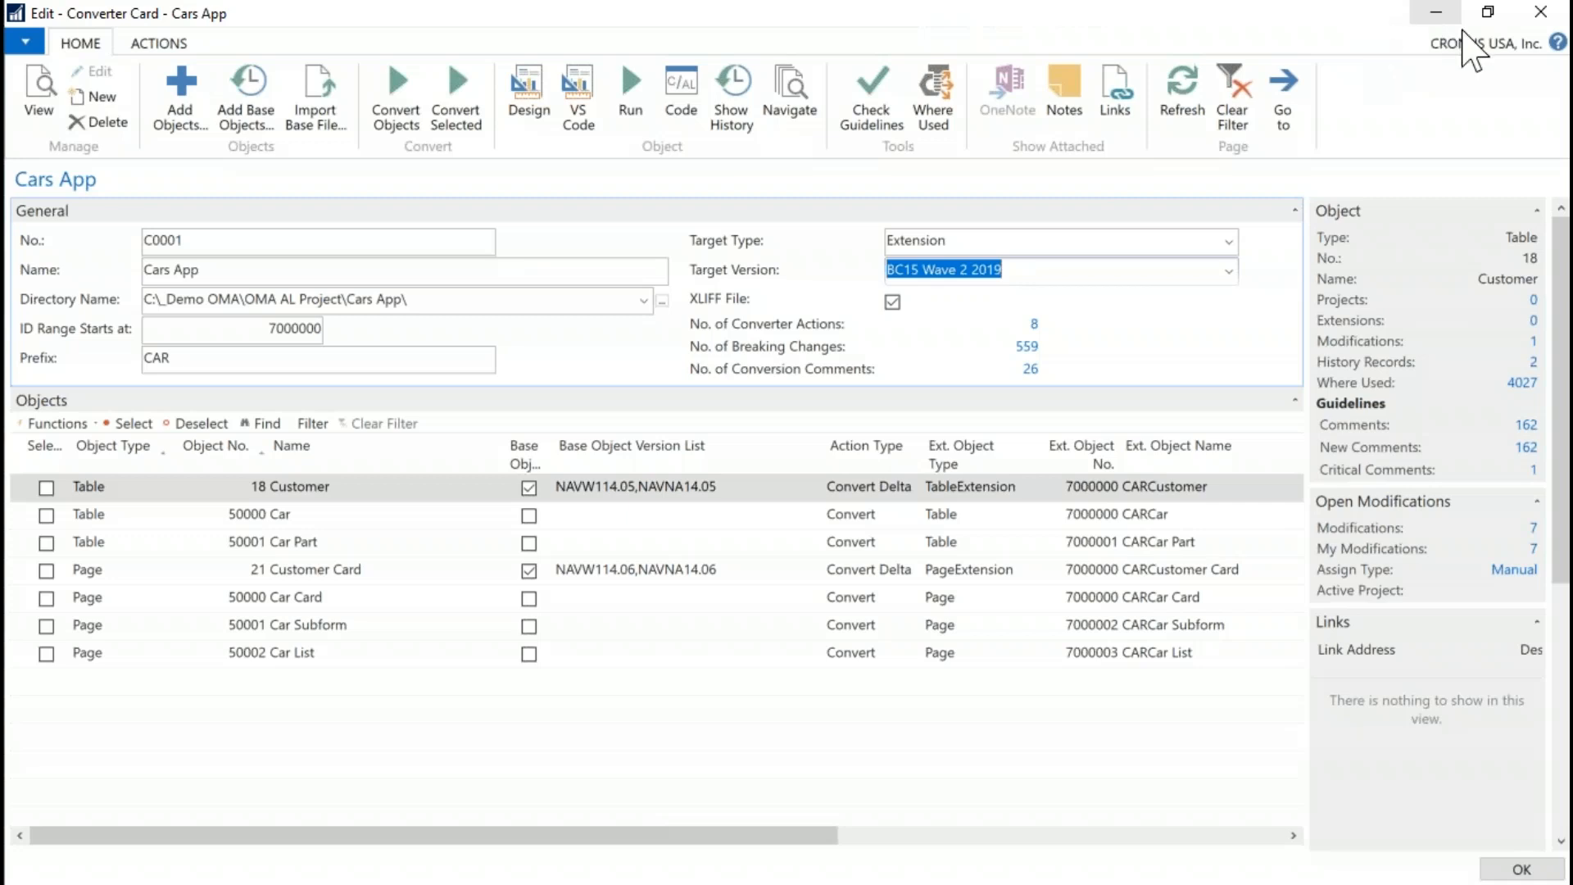
{"action": "left_click", "coordinate": [1540, 13]}
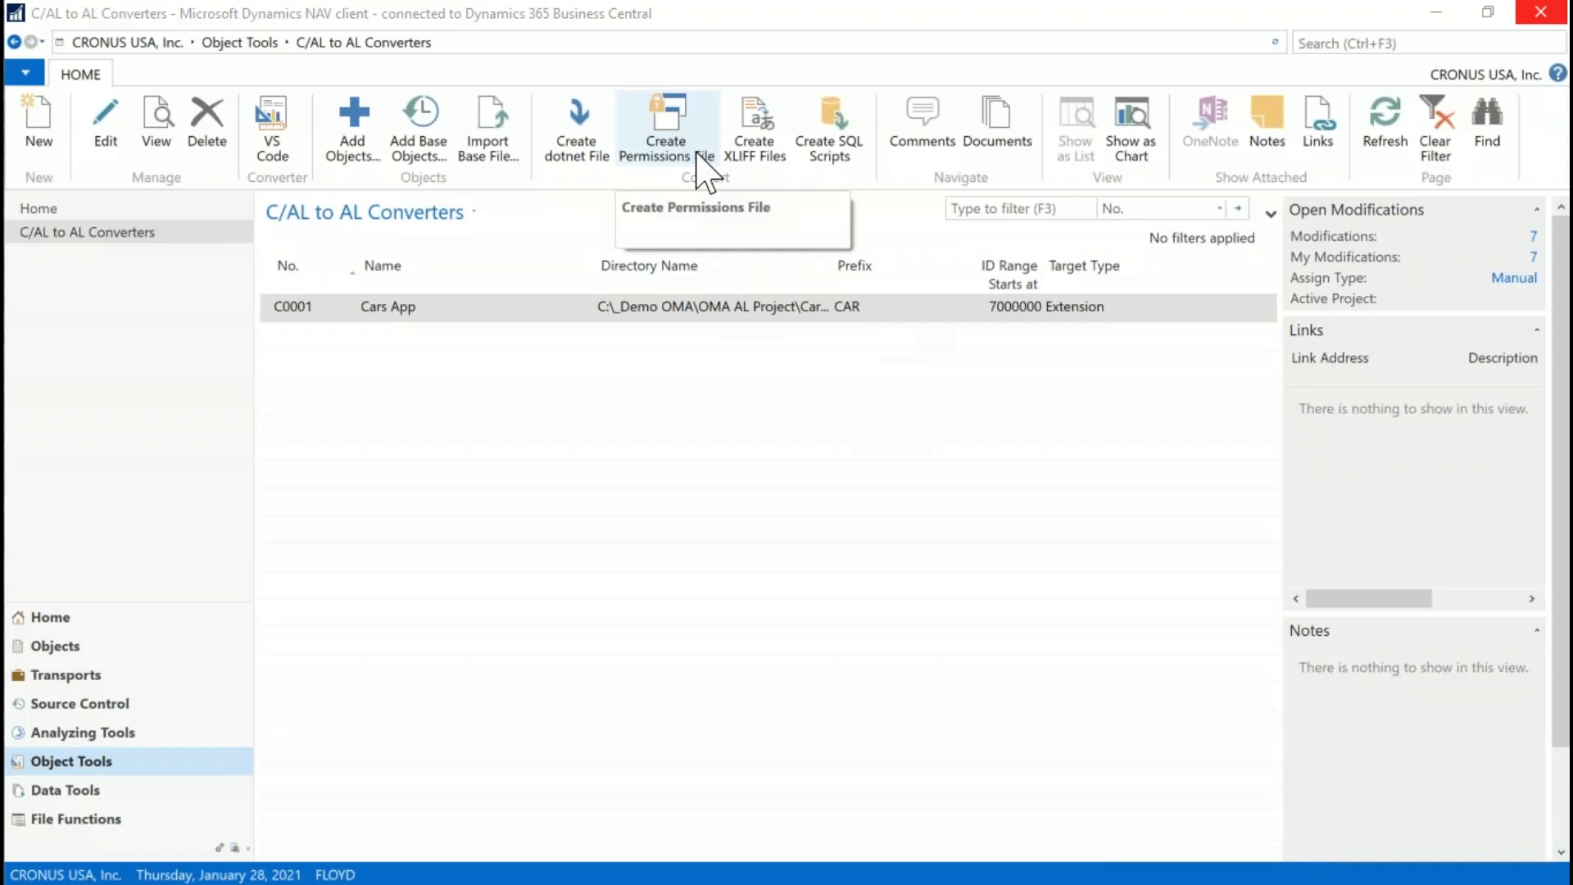
Step: Create the SQL scripts for the Cars App converter and view Script.sql from the Cars App folder in Notepad++
{"action": "left_click", "coordinate": [832, 152]}
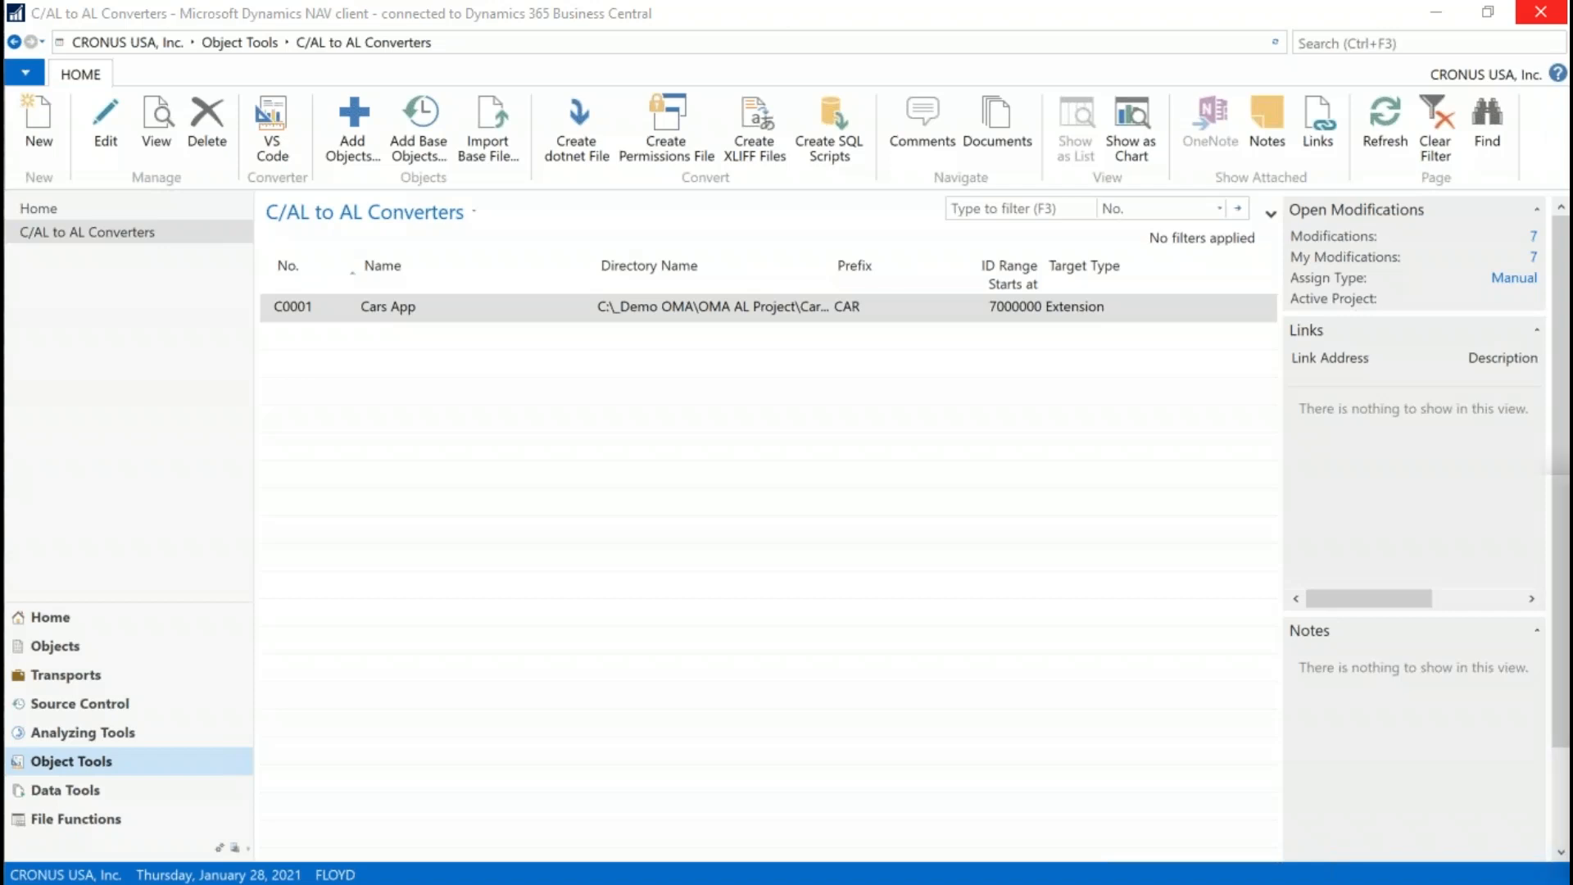
{"action": "key", "text": "alt+Tab"}
{"action": "key", "text": "alt+Tab"}
{"action": "left_click_drag", "start_coordinate": [960, 155], "coordinate": [680, 2]}
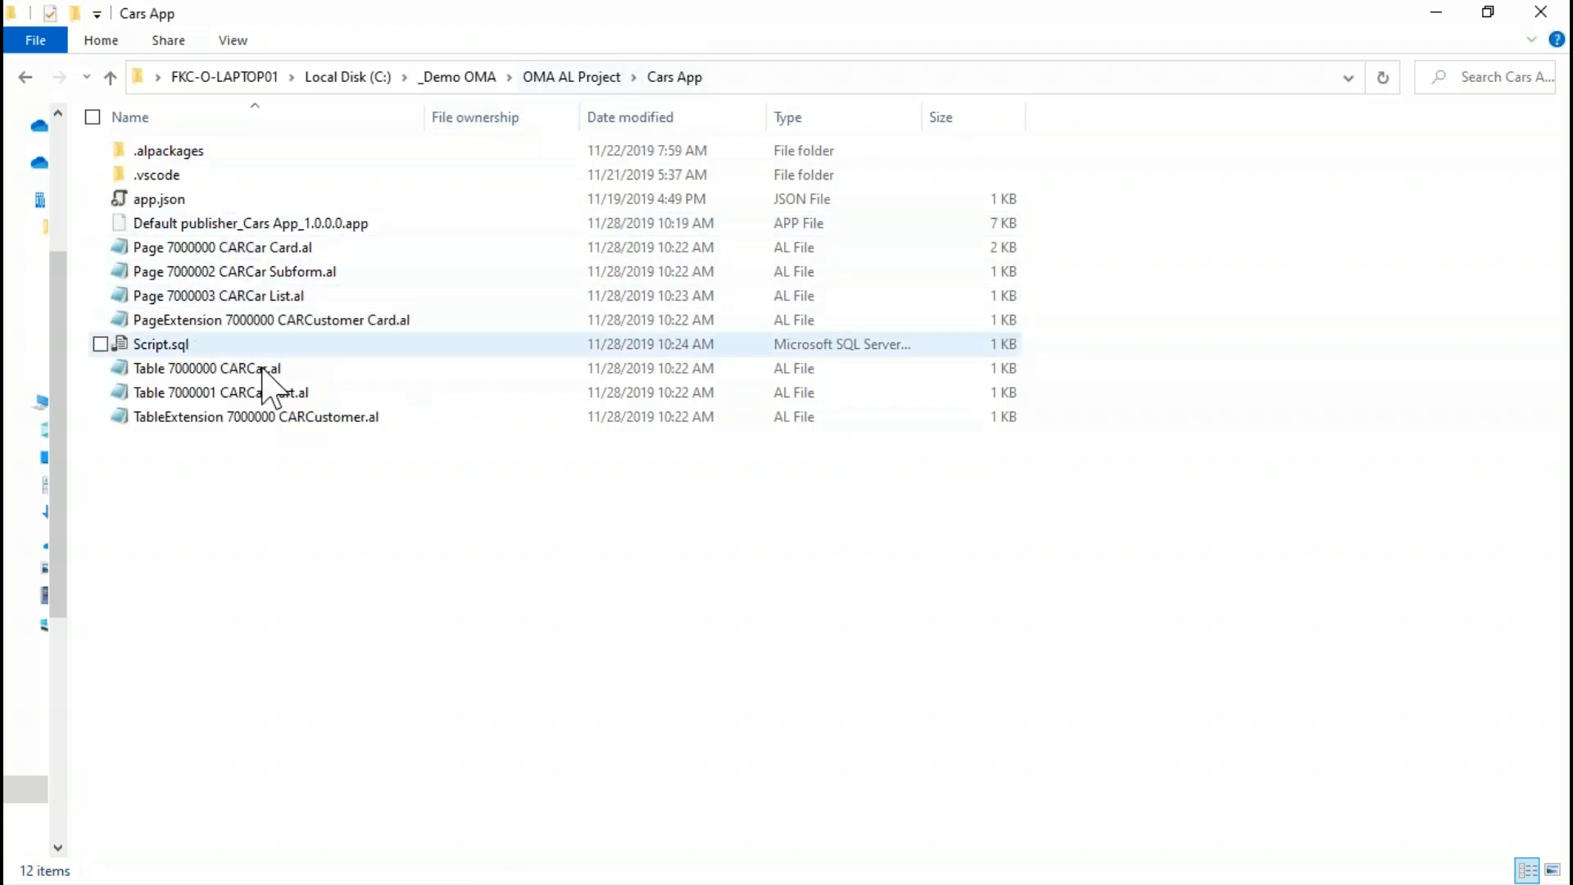
{"action": "right_click", "coordinate": [162, 348]}
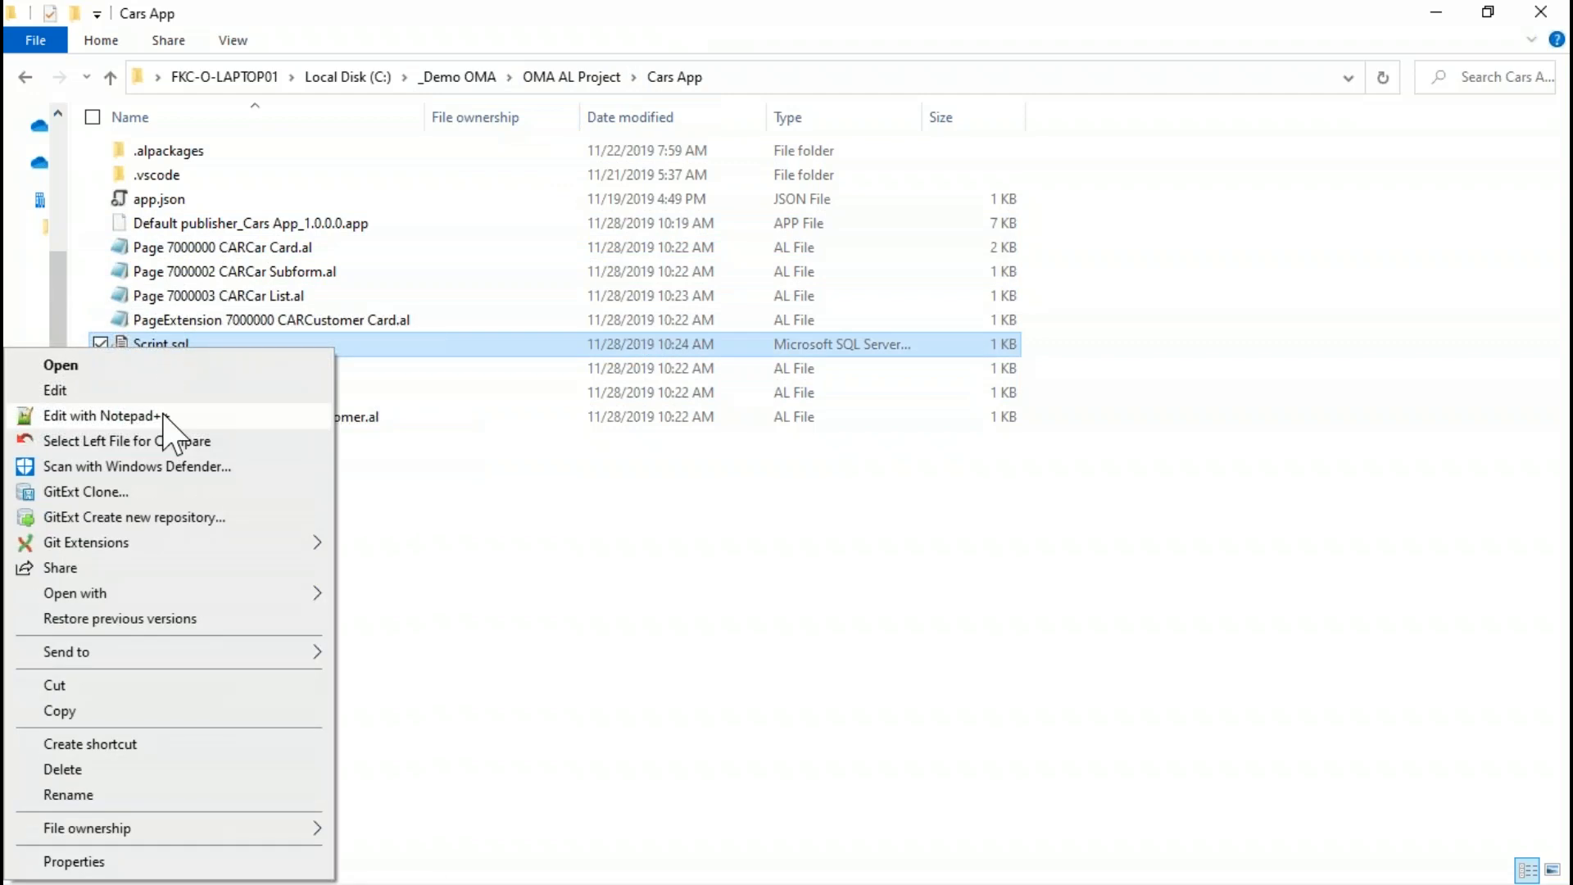
{"action": "left_click", "coordinate": [115, 416]}
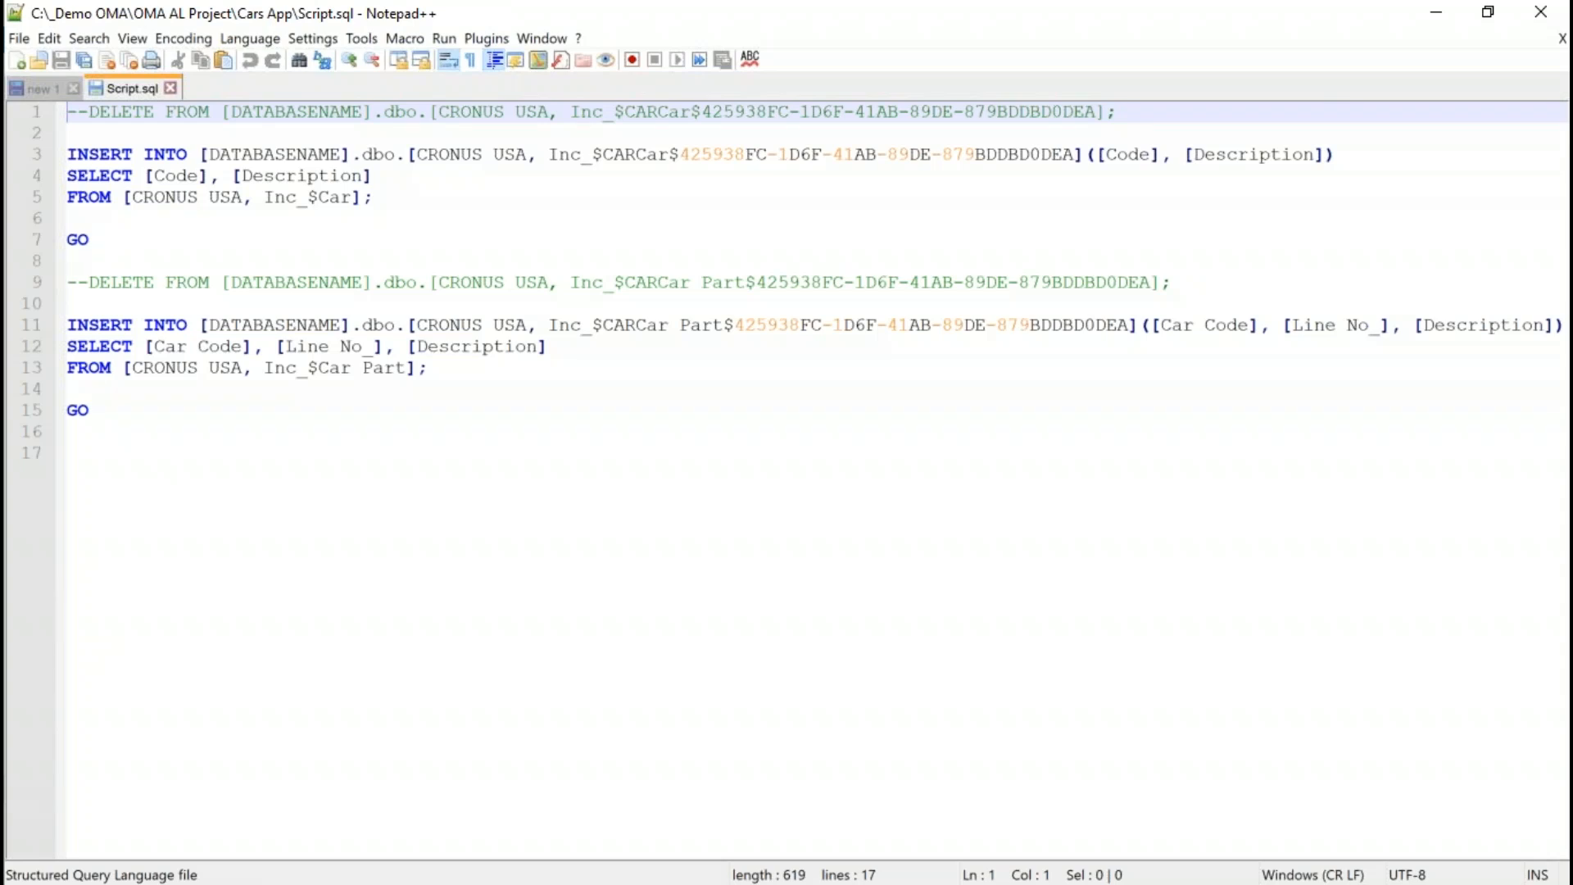
{"action": "left_click", "coordinate": [1543, 12]}
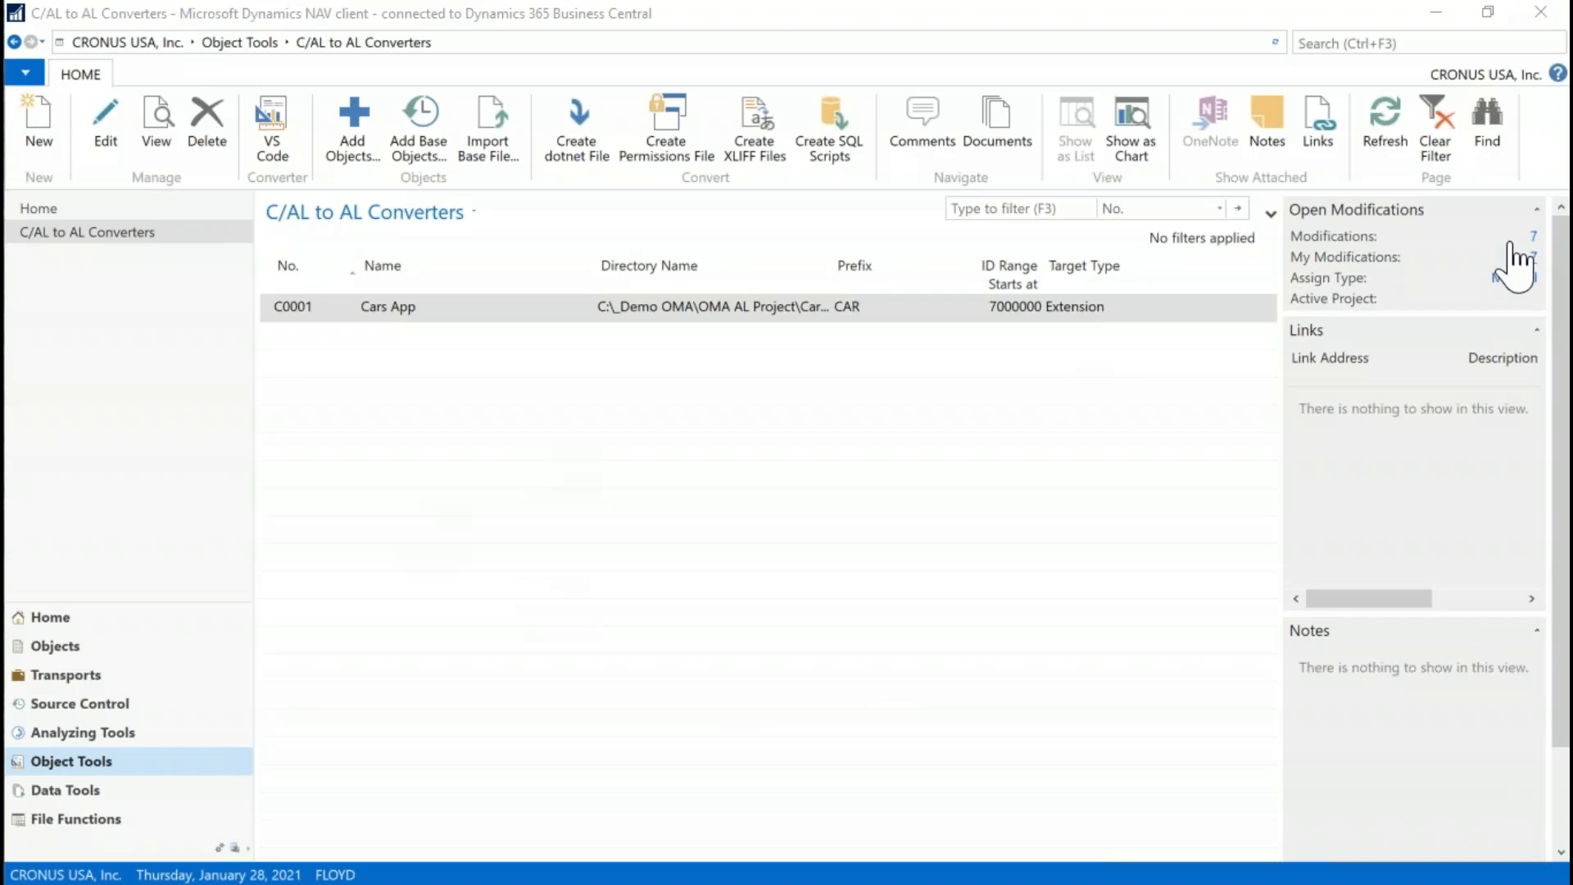
{"action": "left_click", "coordinate": [1436, 22]}
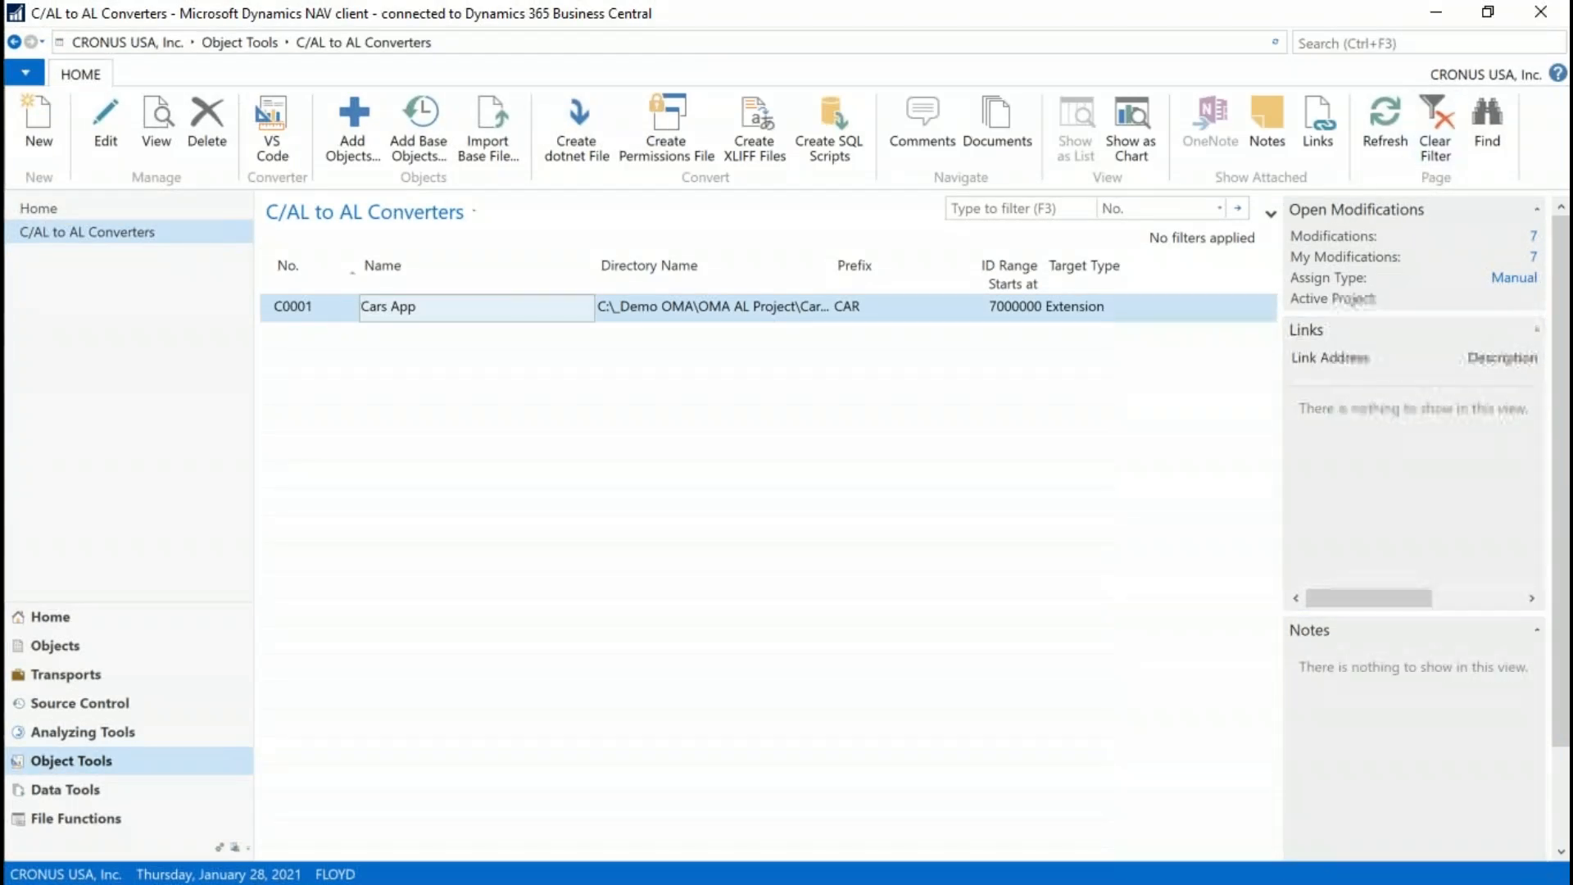
Step: Leave the C/AL to AL Converters list and examine the objects on the Car App extension card under Extensions
{"action": "left_click", "coordinate": [1538, 14]}
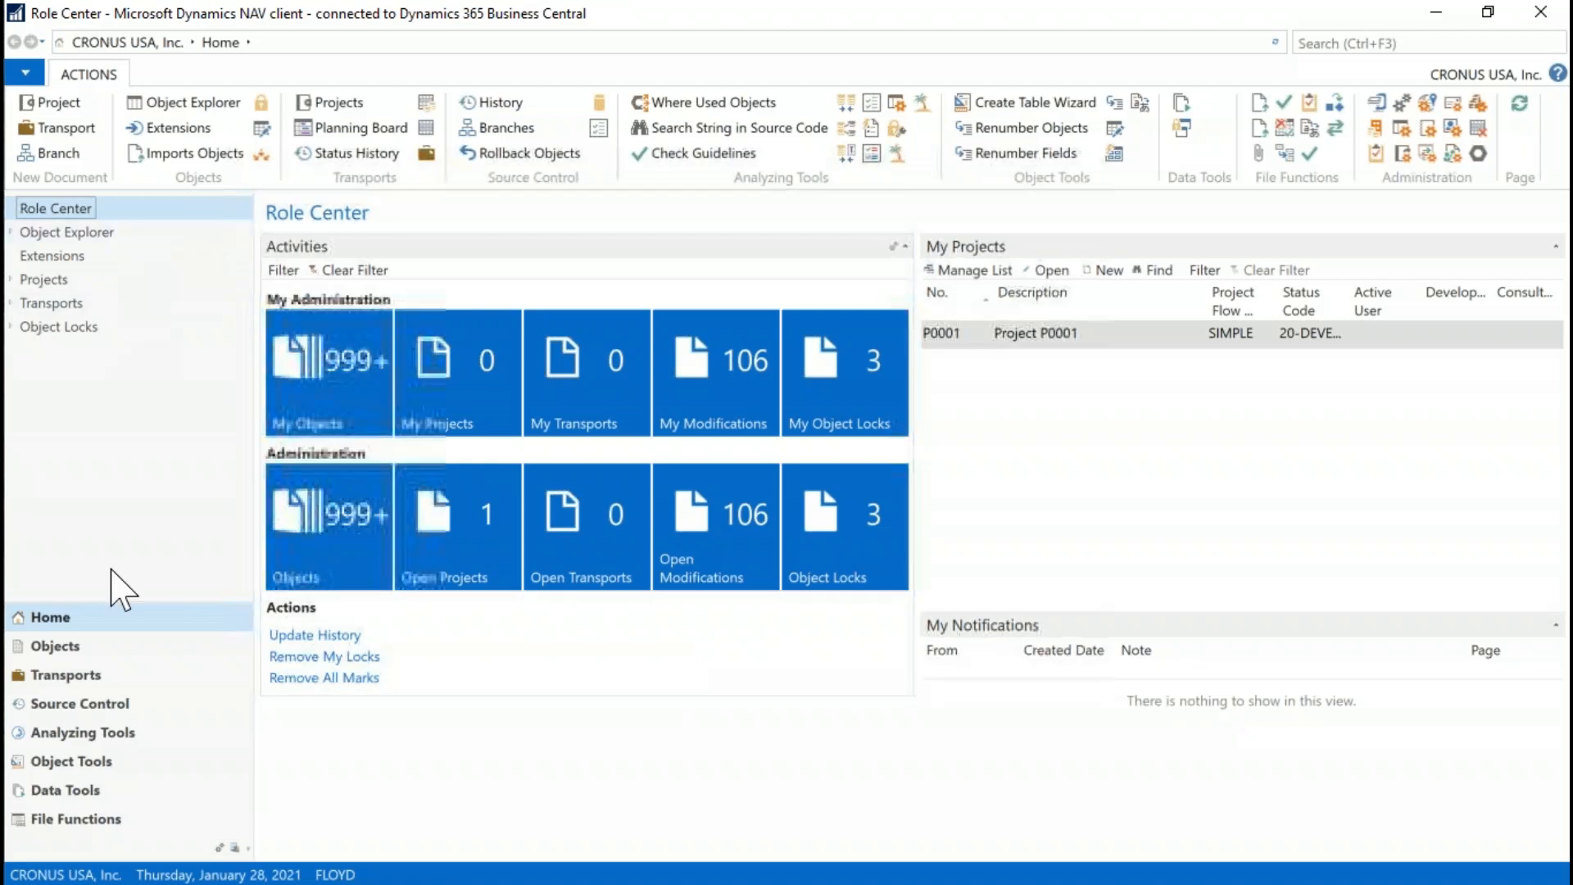
{"action": "left_click", "coordinate": [97, 647]}
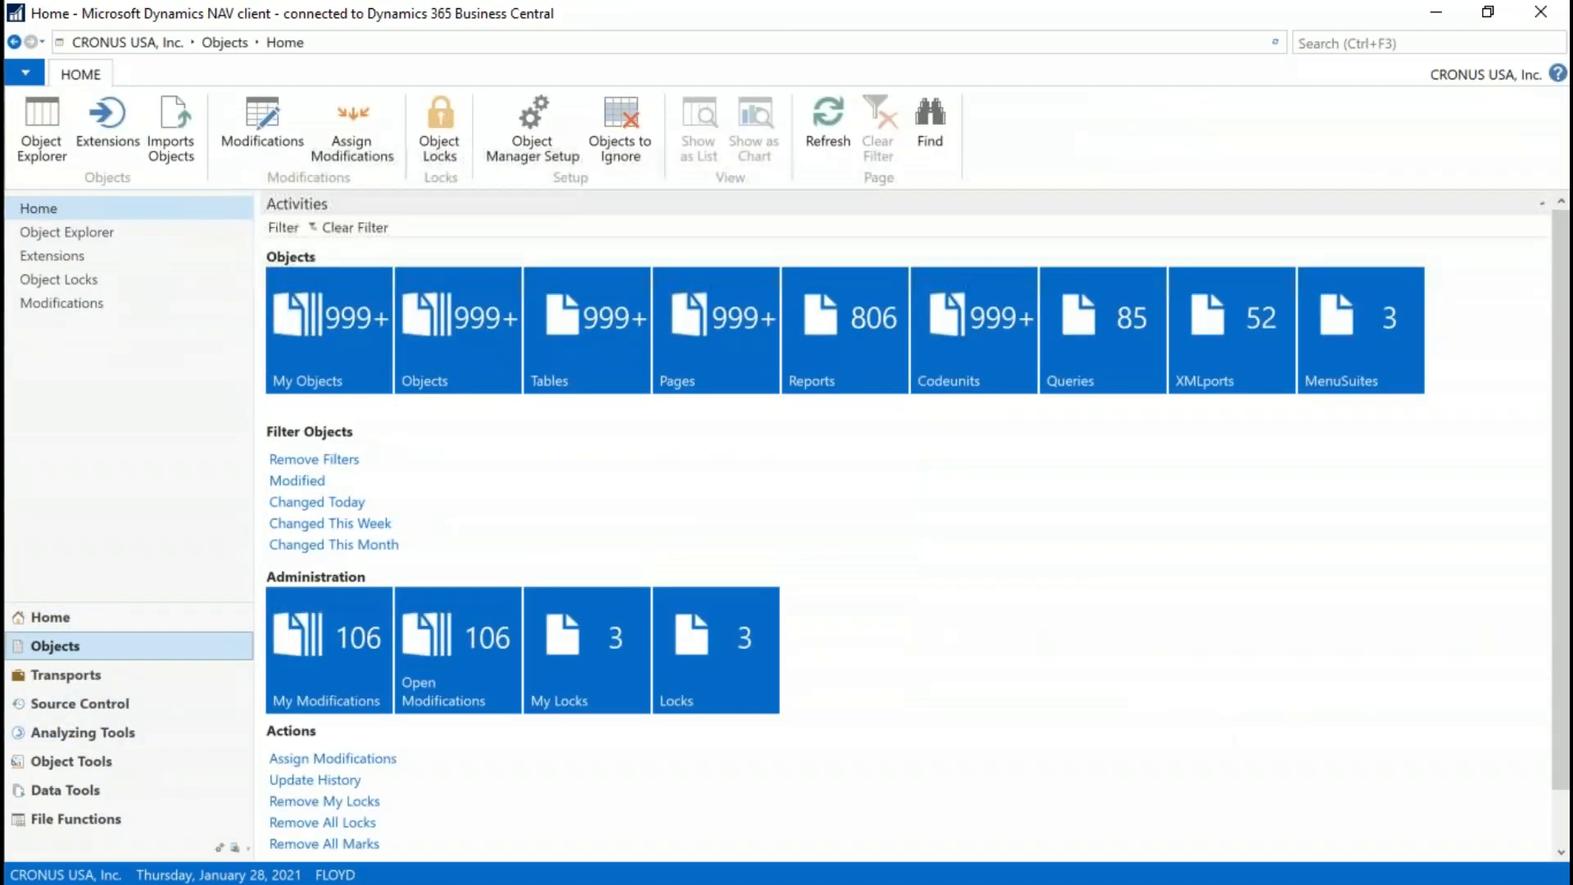
{"action": "left_click", "coordinate": [101, 256]}
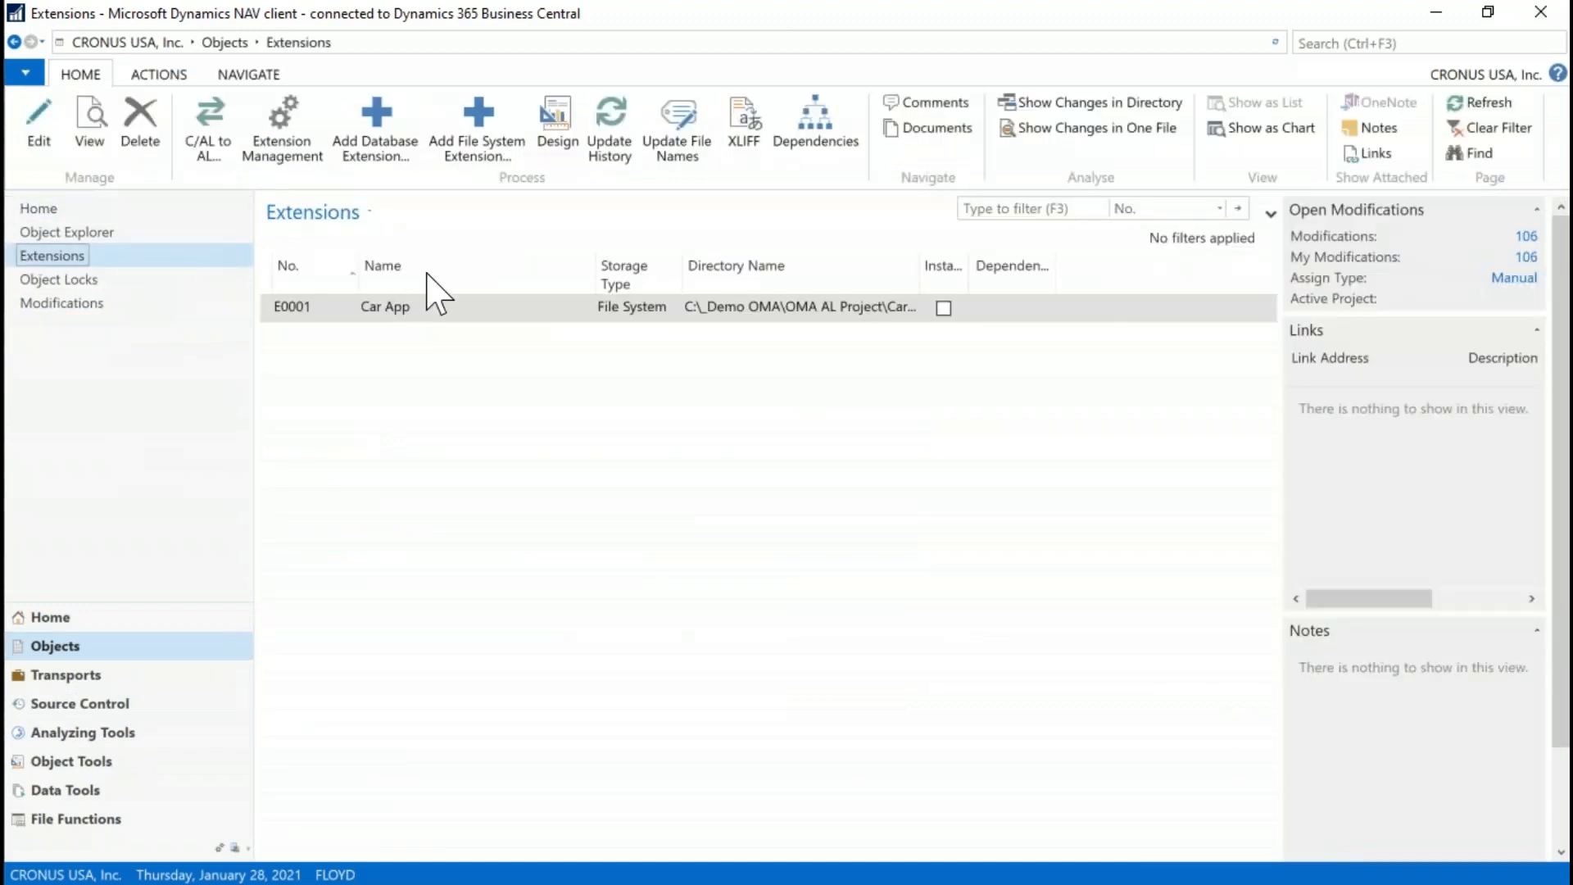
{"action": "left_click", "coordinate": [436, 317]}
{"action": "double_click", "coordinate": [436, 317]}
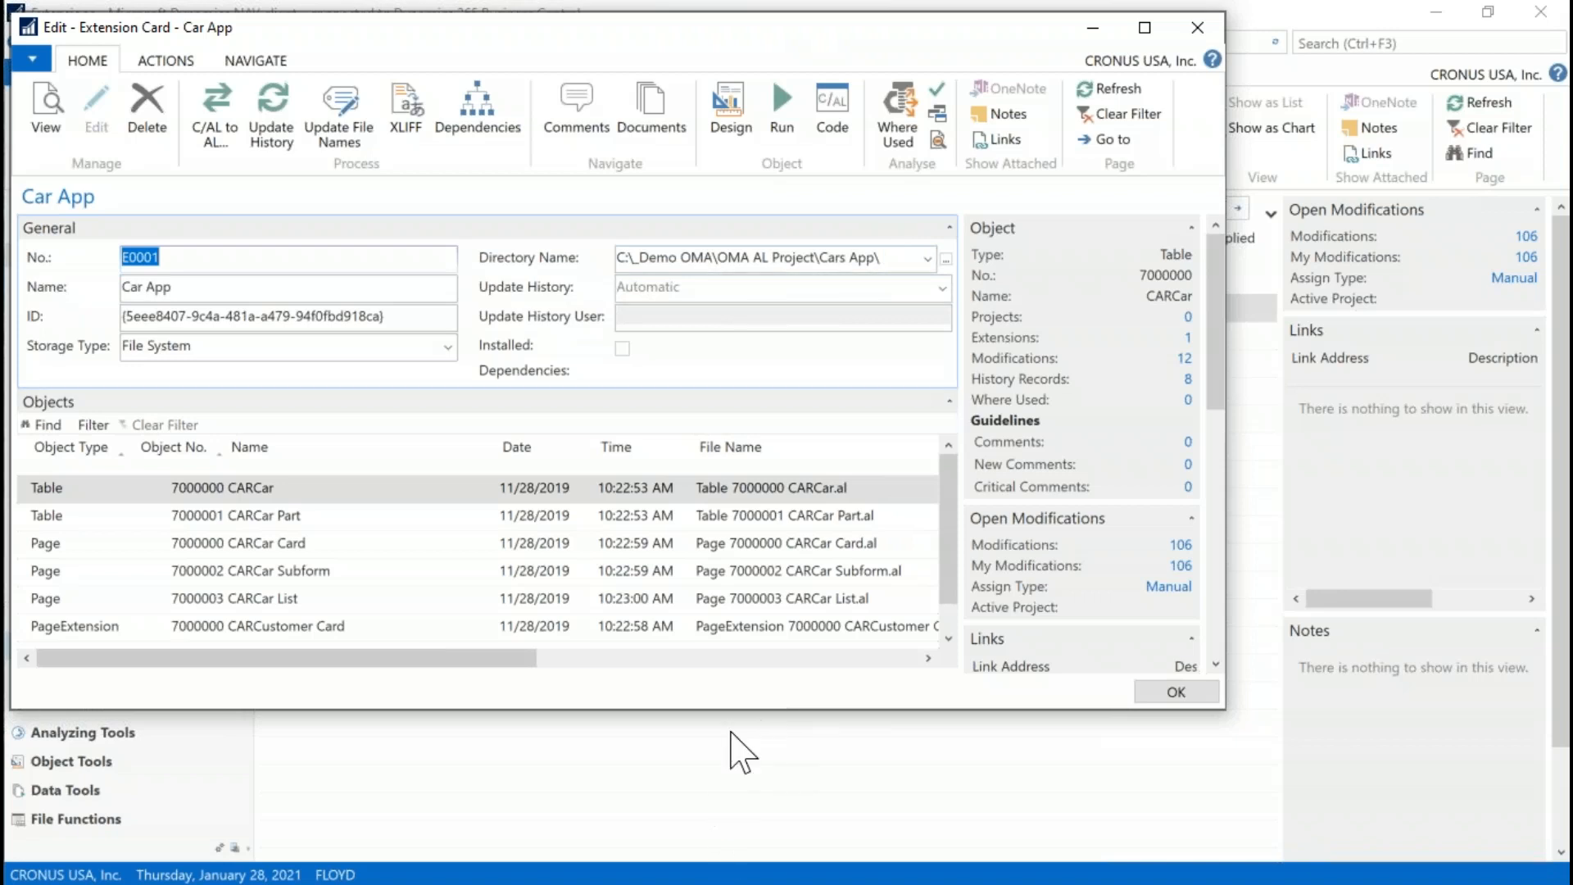
{"action": "left_click_drag", "start_coordinate": [730, 710], "coordinate": [734, 863]}
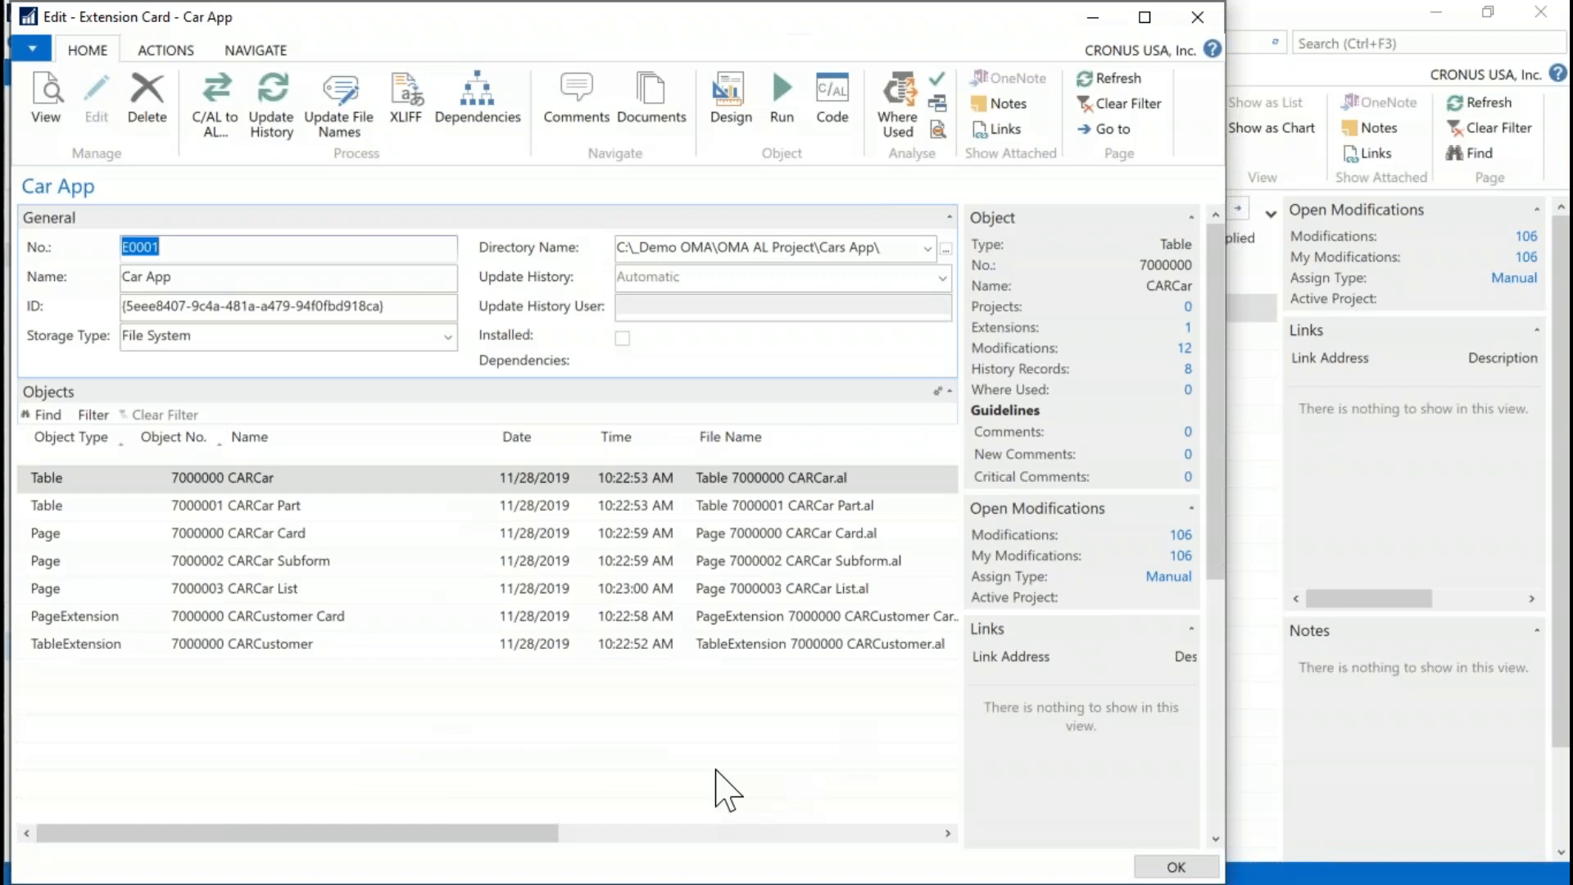
{"action": "left_click", "coordinate": [1186, 14]}
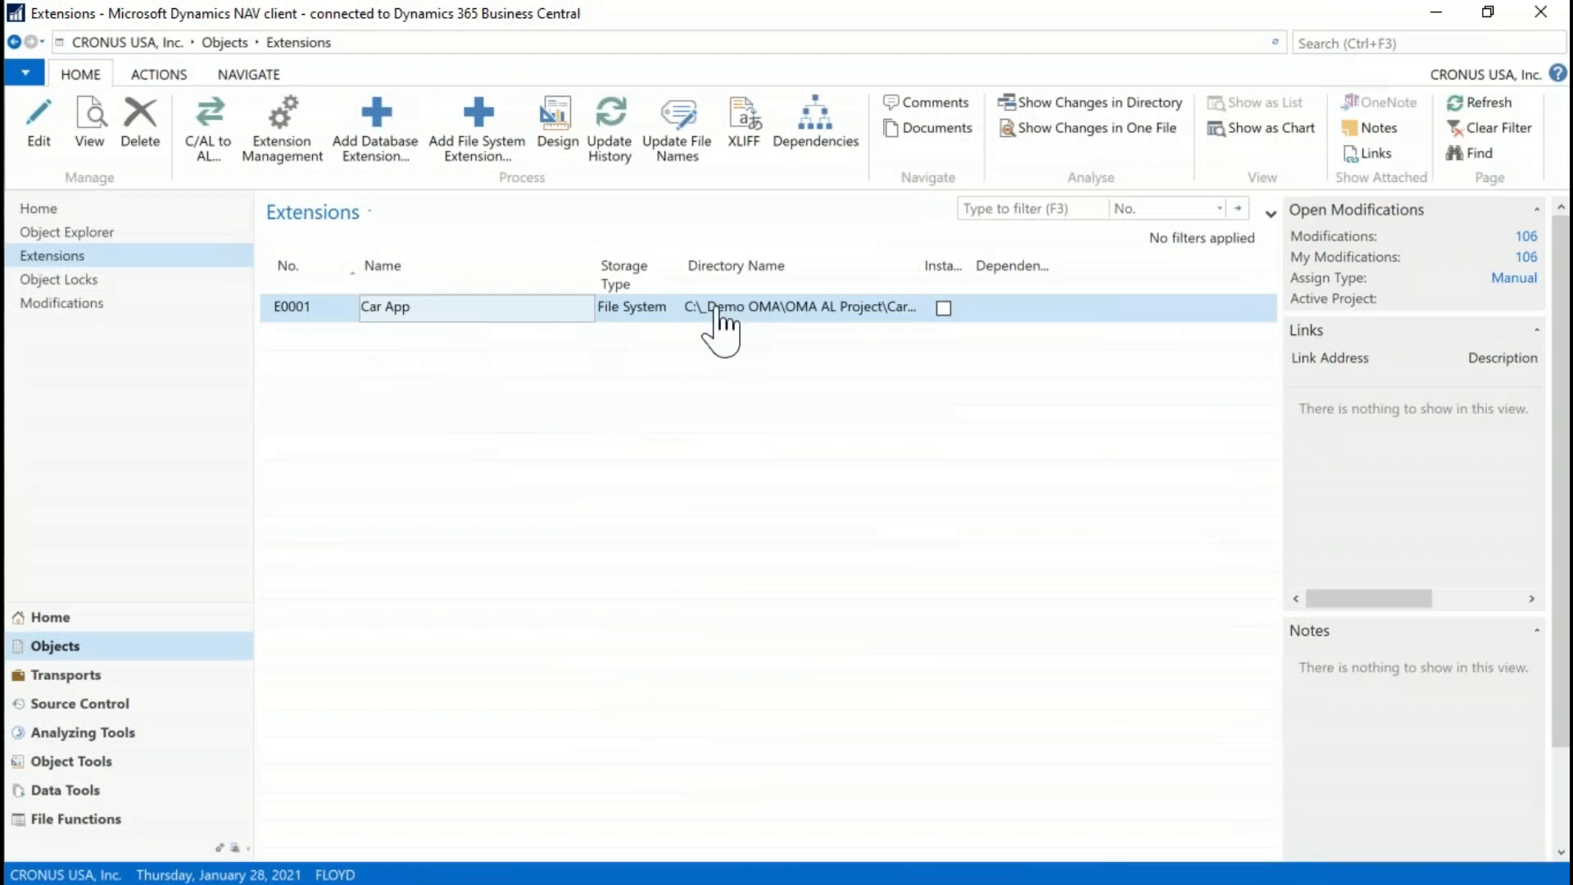
Step: Show only extension objects in Object Explorer by filtering Extension on yes, and widen the Extension column
{"action": "left_click", "coordinate": [121, 238]}
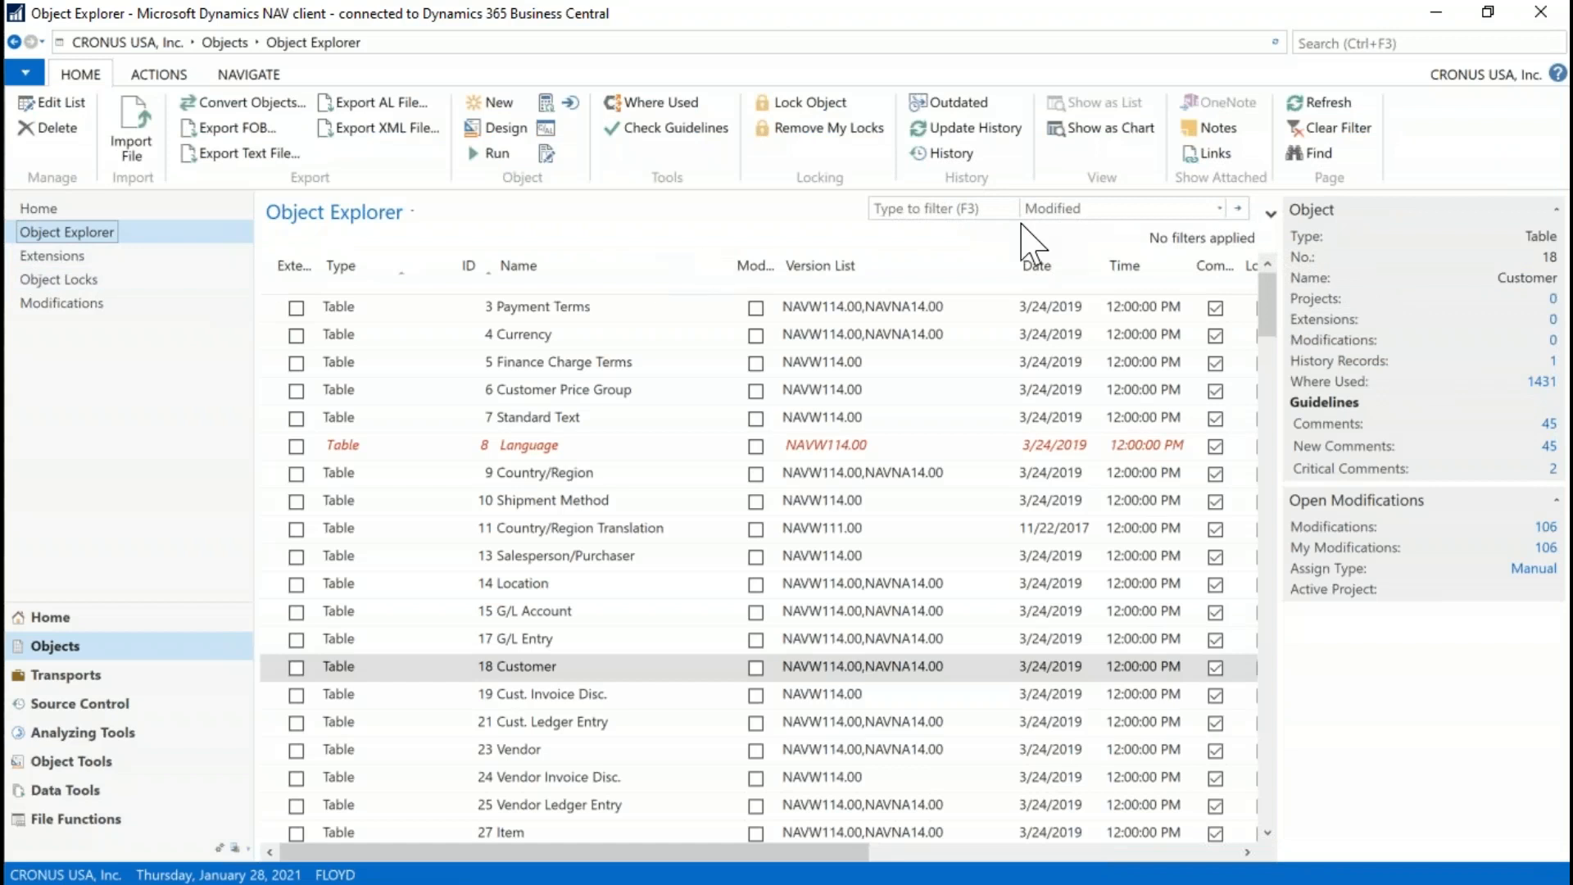
{"action": "left_click_drag", "start_coordinate": [315, 268], "coordinate": [338, 269]}
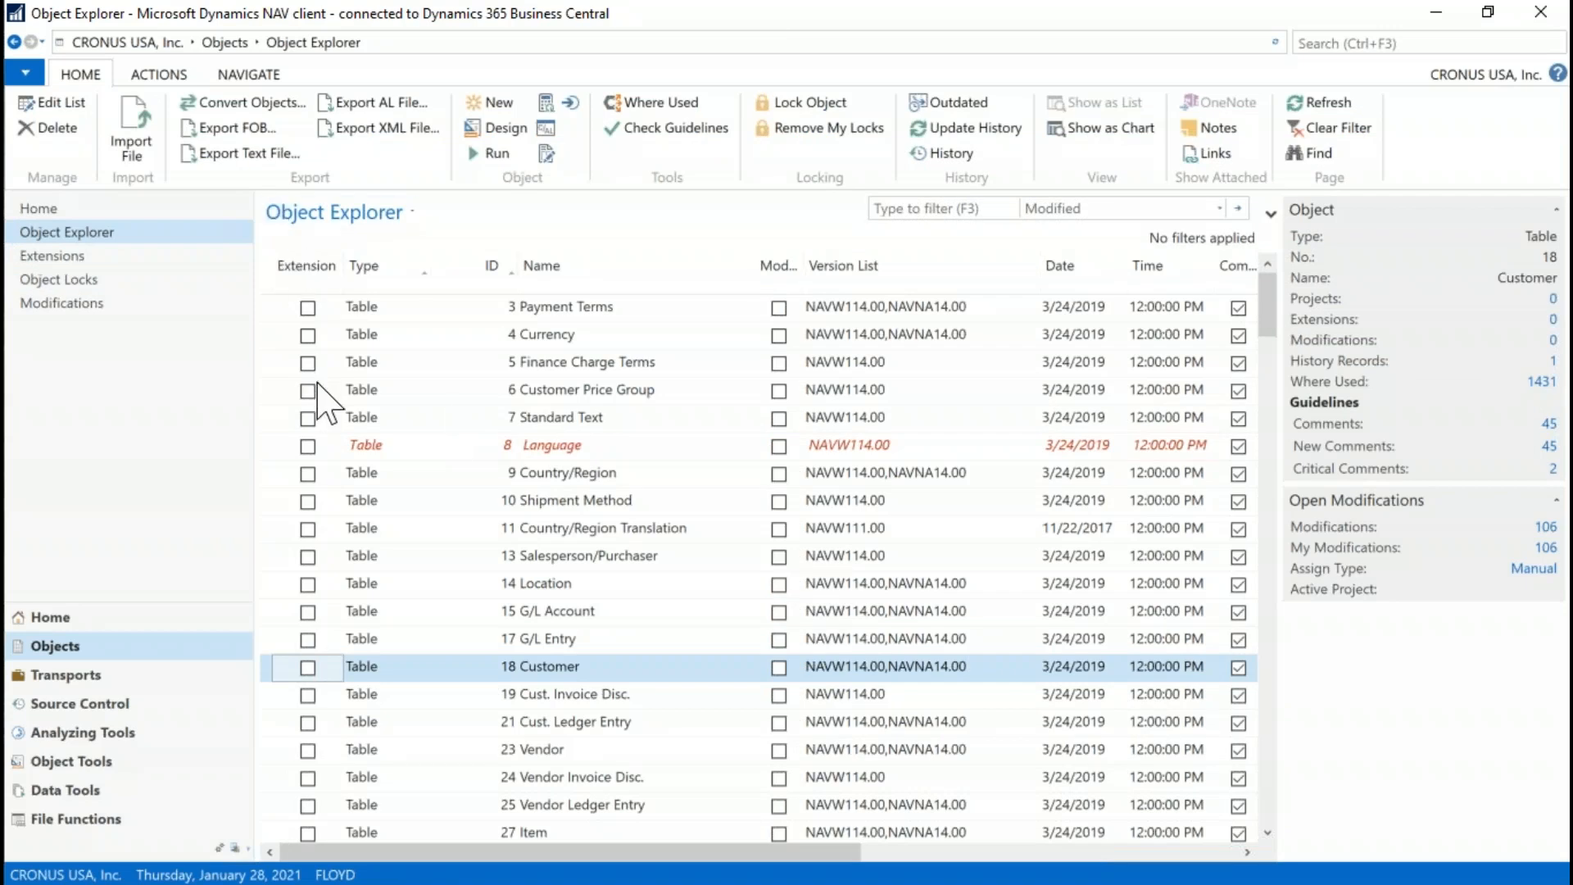
{"action": "left_click", "coordinate": [919, 209]}
{"action": "type", "text": "y"}
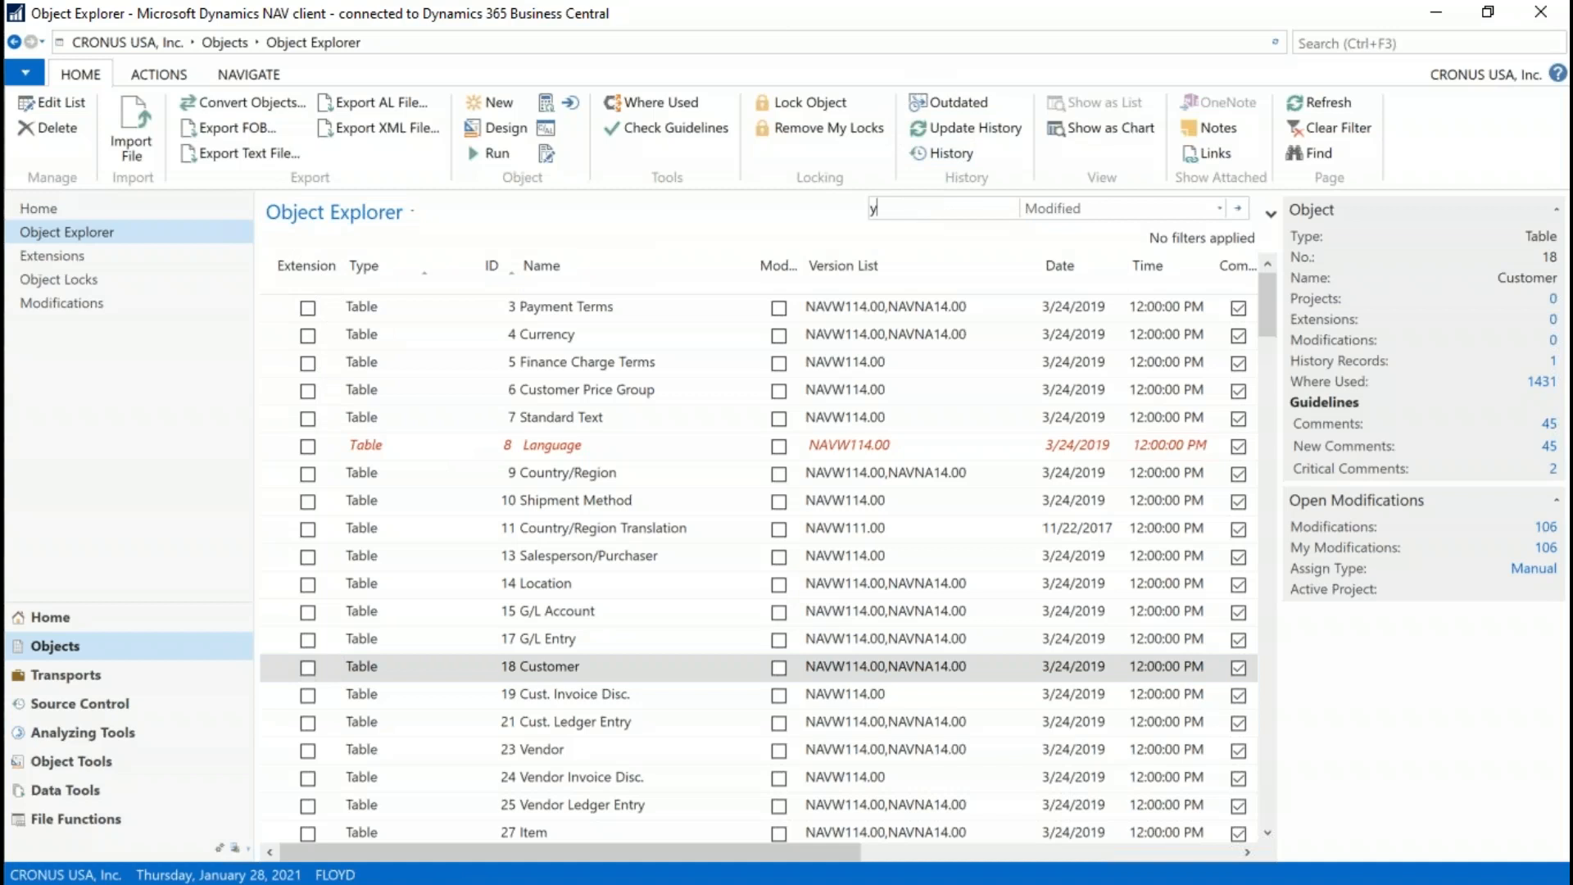
{"action": "type", "text": "es"}
{"action": "left_click", "coordinate": [1090, 209]}
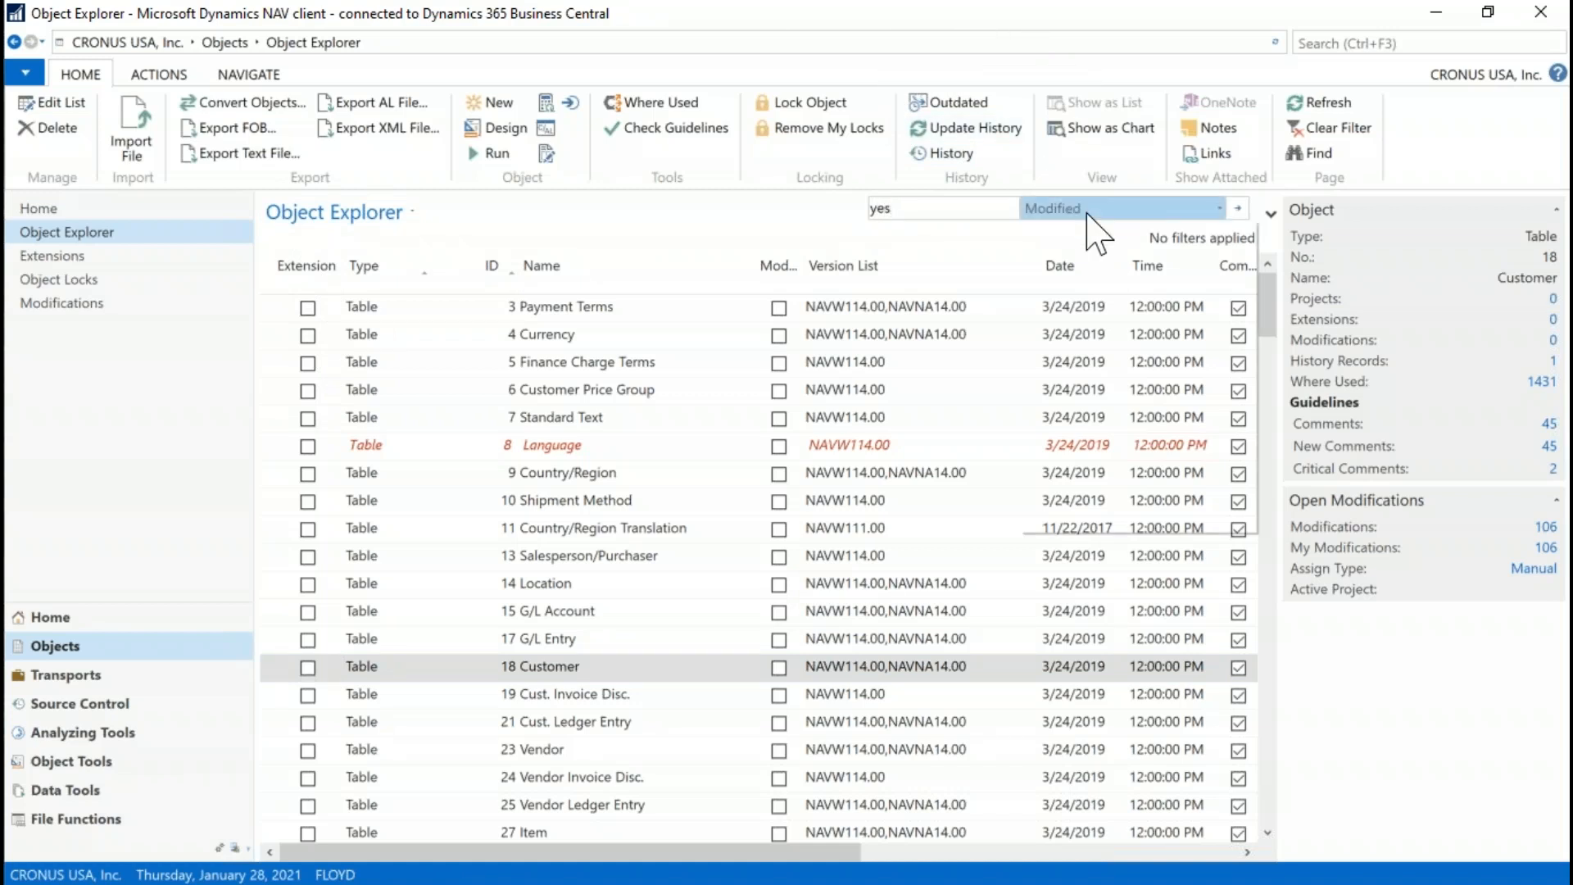
{"action": "left_click", "coordinate": [1080, 232]}
{"action": "left_click", "coordinate": [1237, 209]}
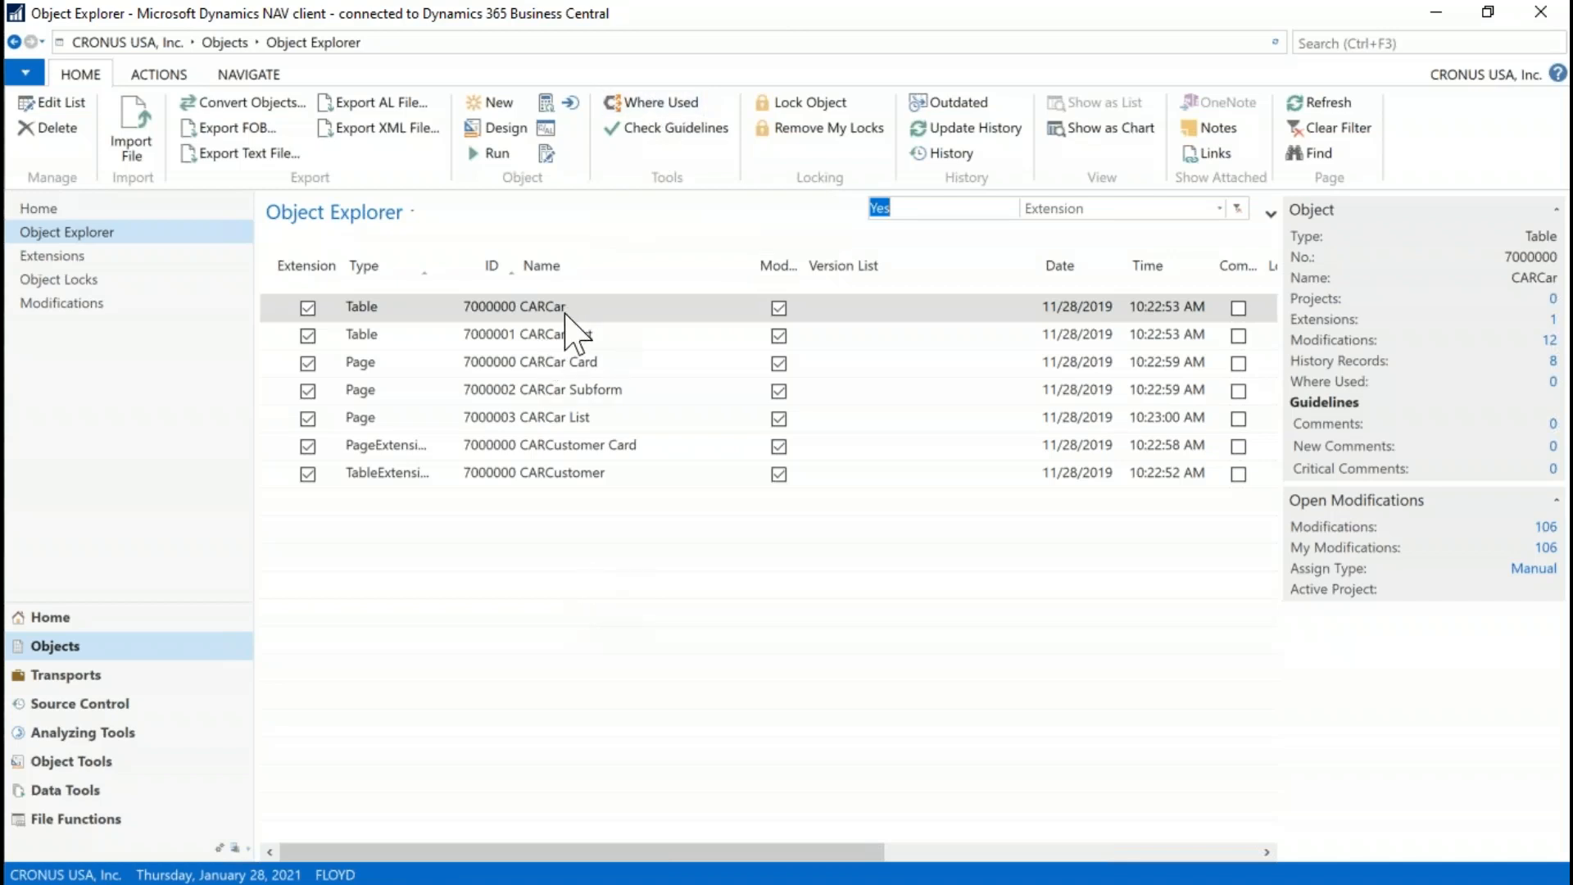
Step: Run Where Used for the CARCar table, view the Where Used Object Card and close it
{"action": "left_click", "coordinate": [653, 105]}
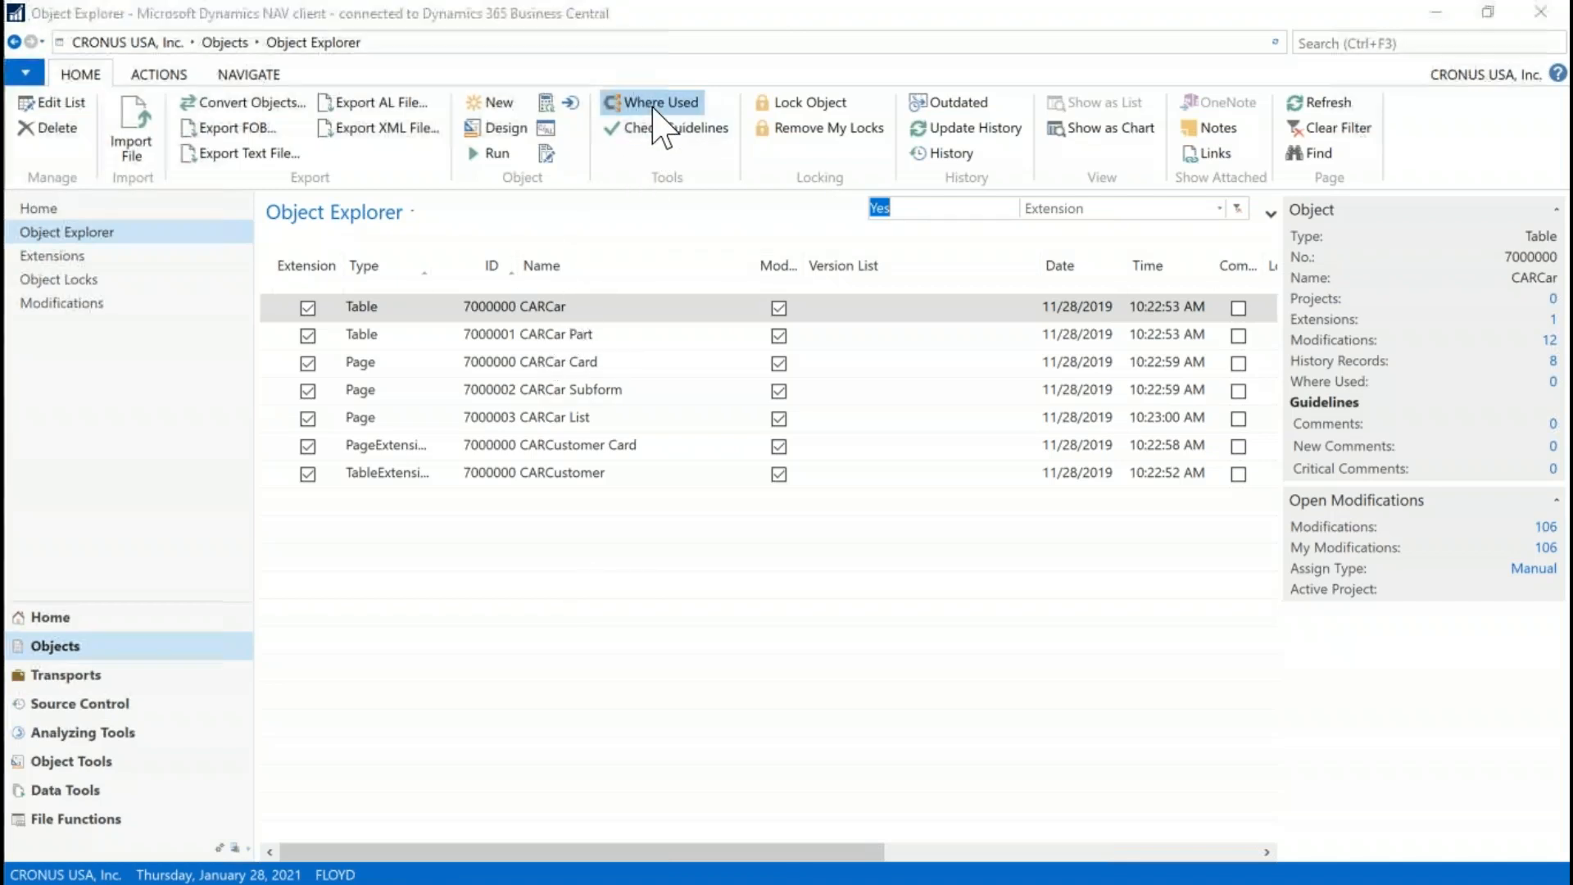
{"action": "left_click", "coordinate": [861, 481]}
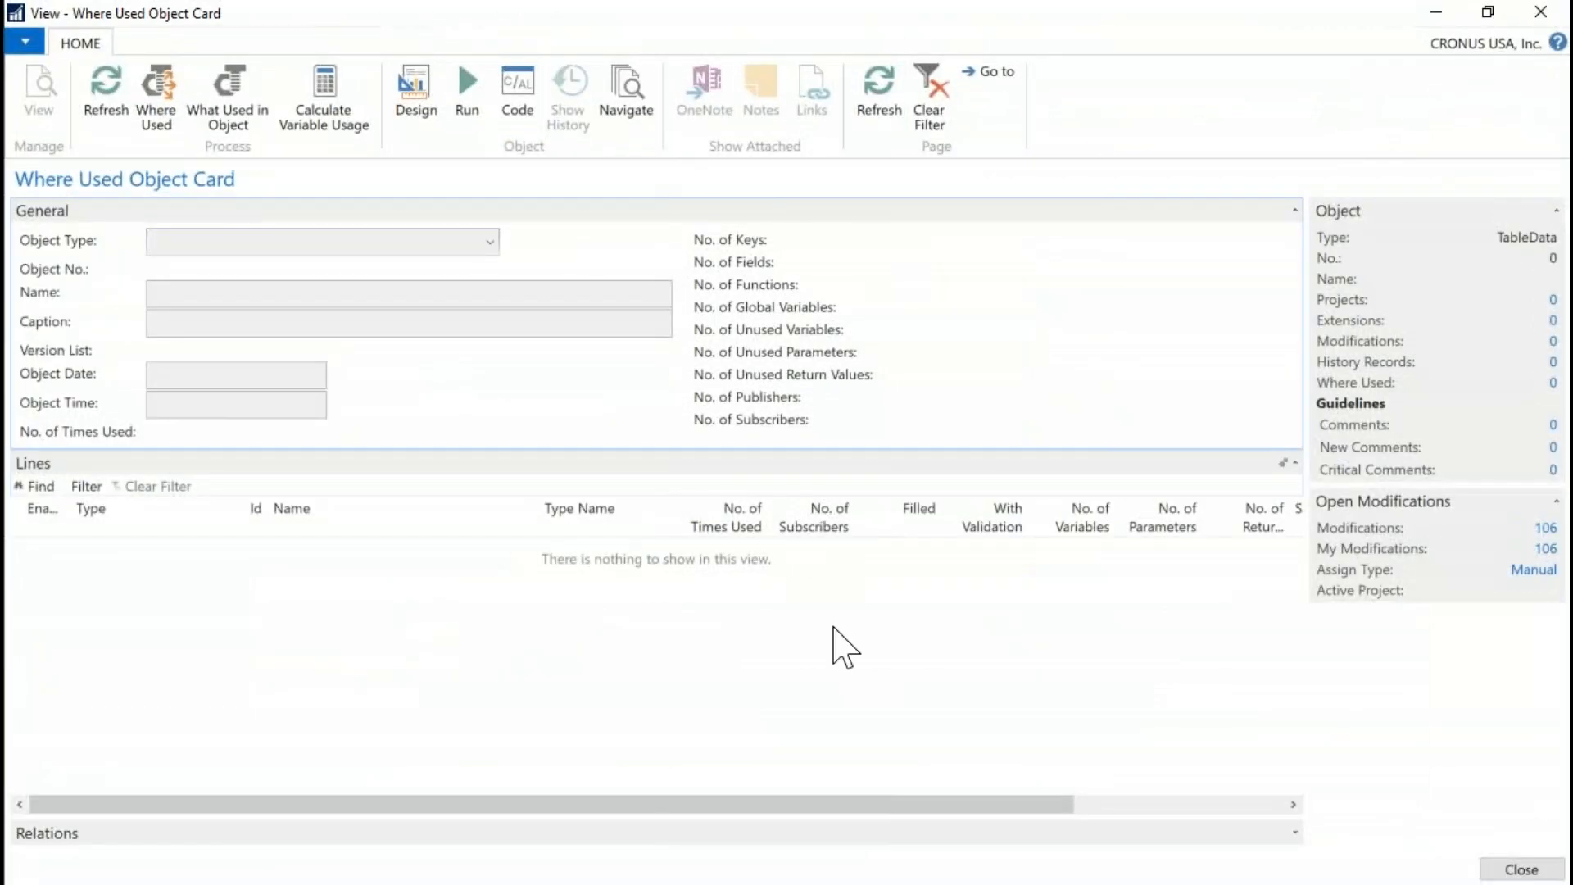
{"action": "left_click", "coordinate": [1550, 20]}
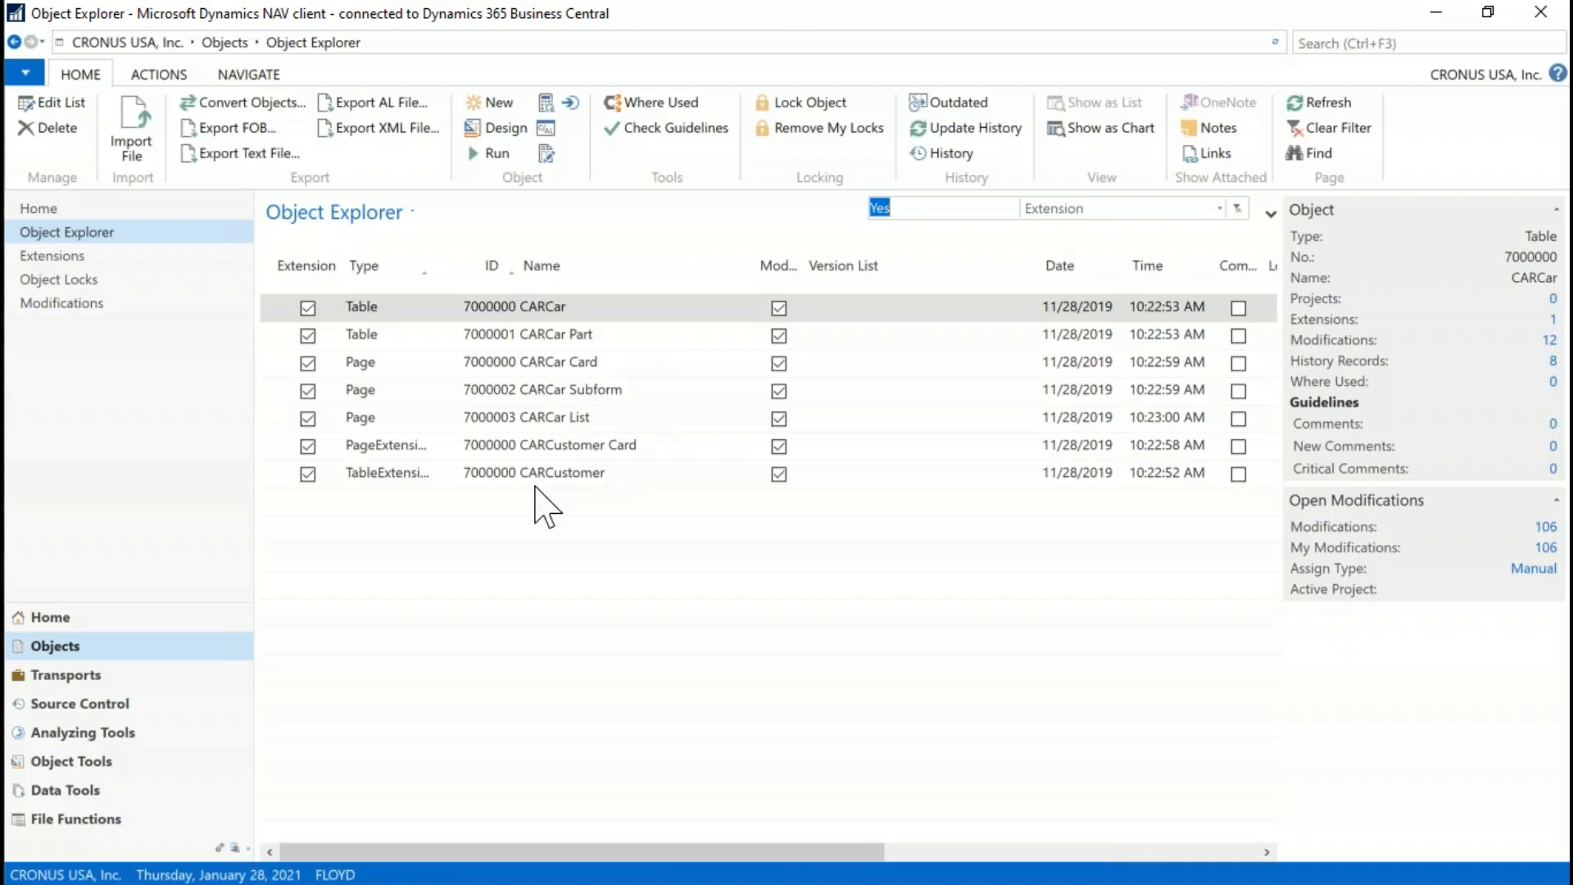
Step: View the CARCar table's AL code in Visual Studio Code, close it and go to the Extensions list
{"action": "left_click", "coordinate": [512, 128]}
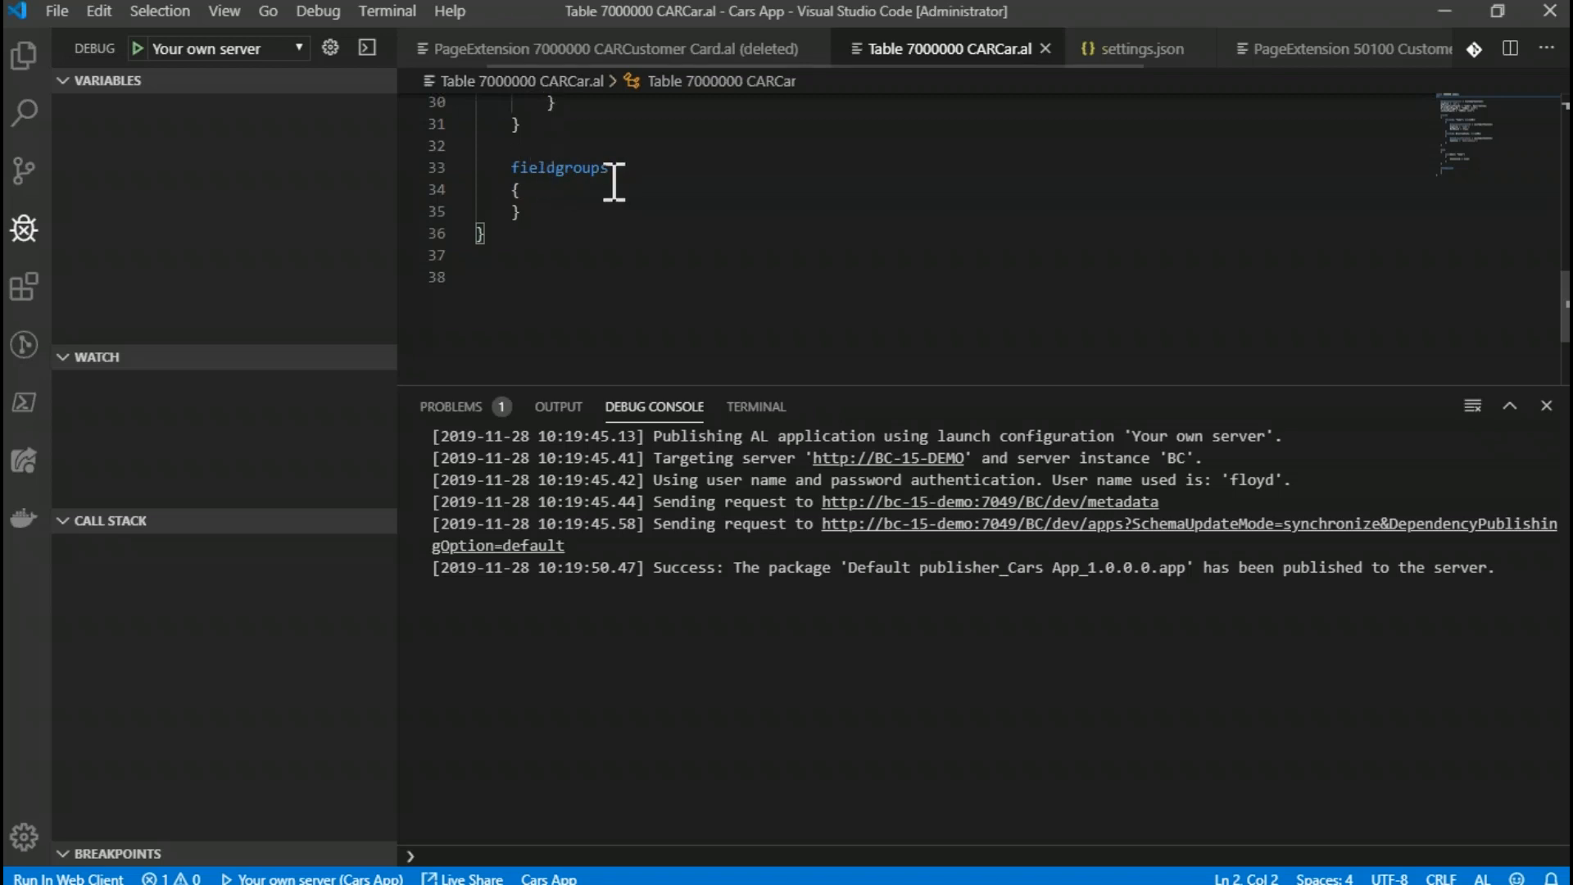
{"action": "left_click", "coordinate": [1549, 11]}
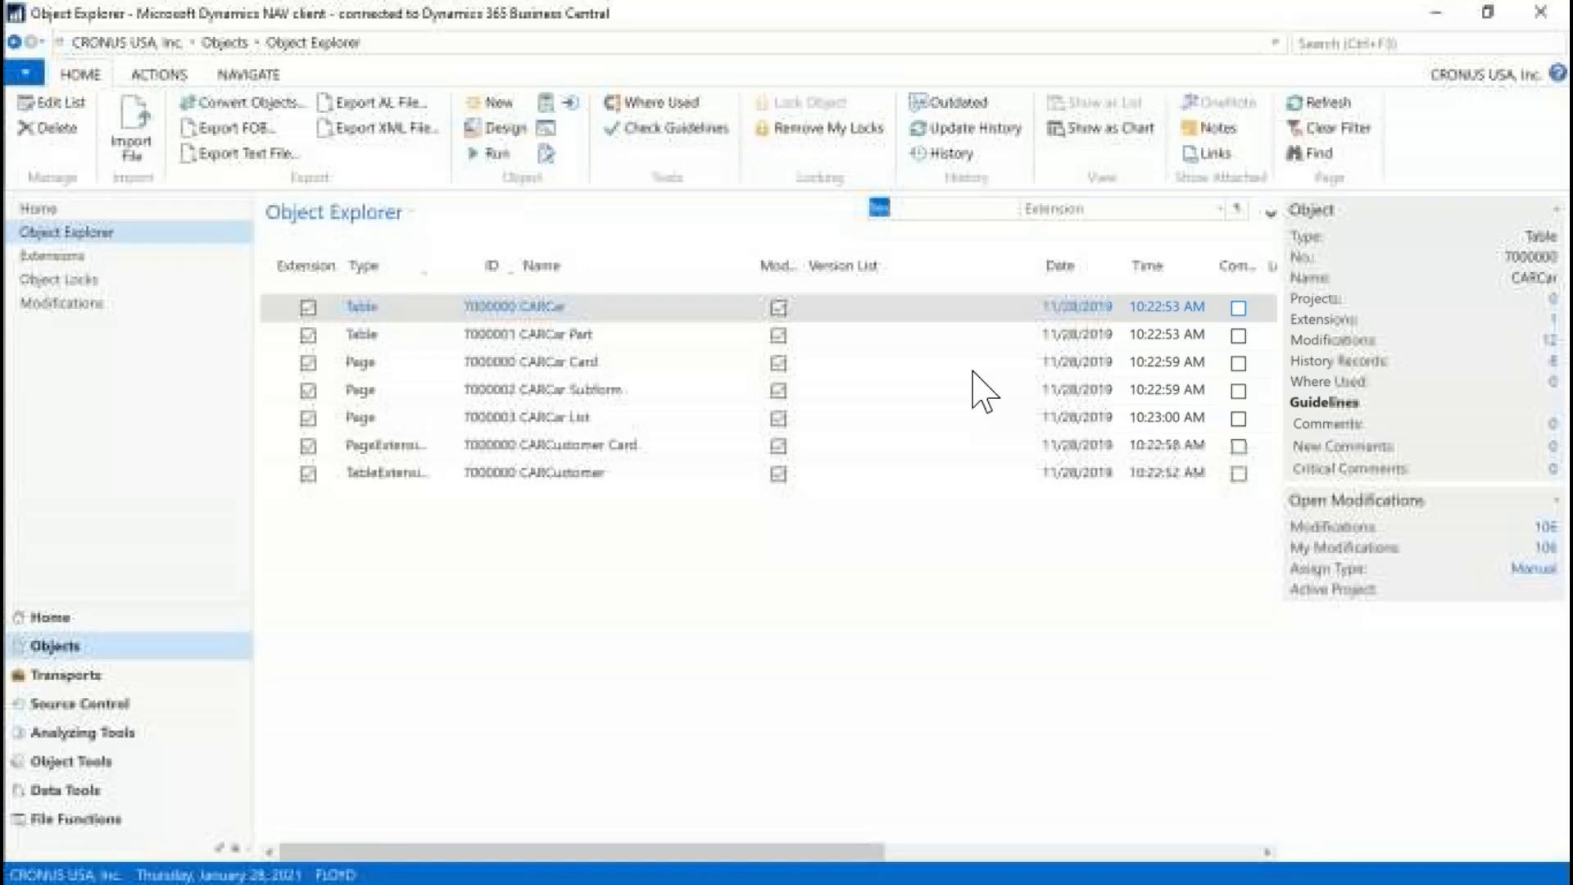
{"action": "left_click", "coordinate": [36, 259]}
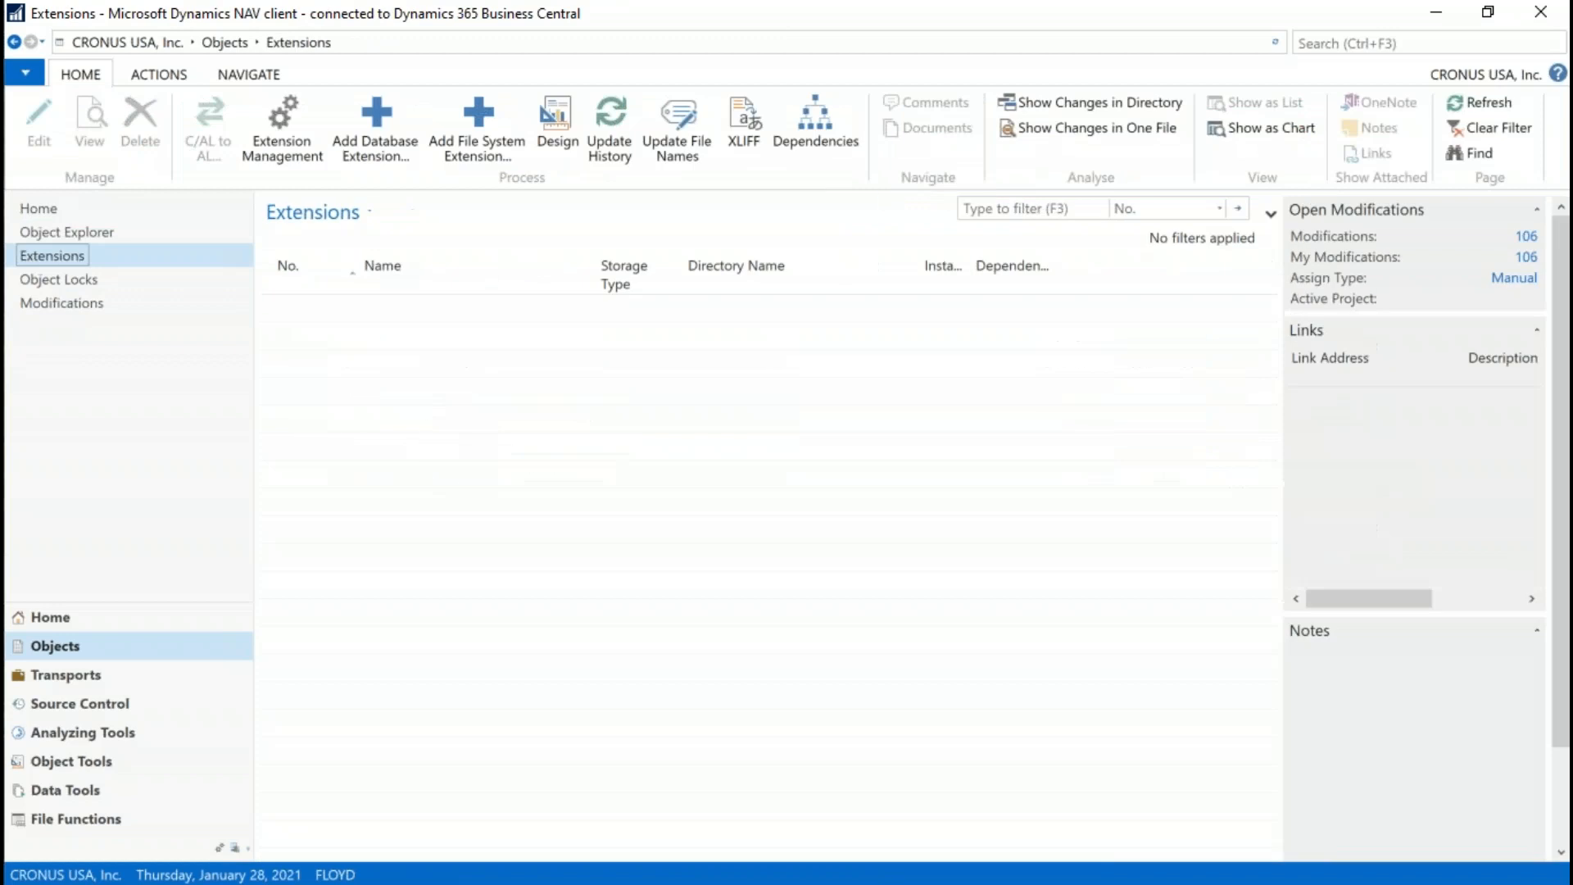
Step: Browse the unfiltered Object Explorer list back to the lowest-numbered tables
{"action": "left_click", "coordinate": [136, 237]}
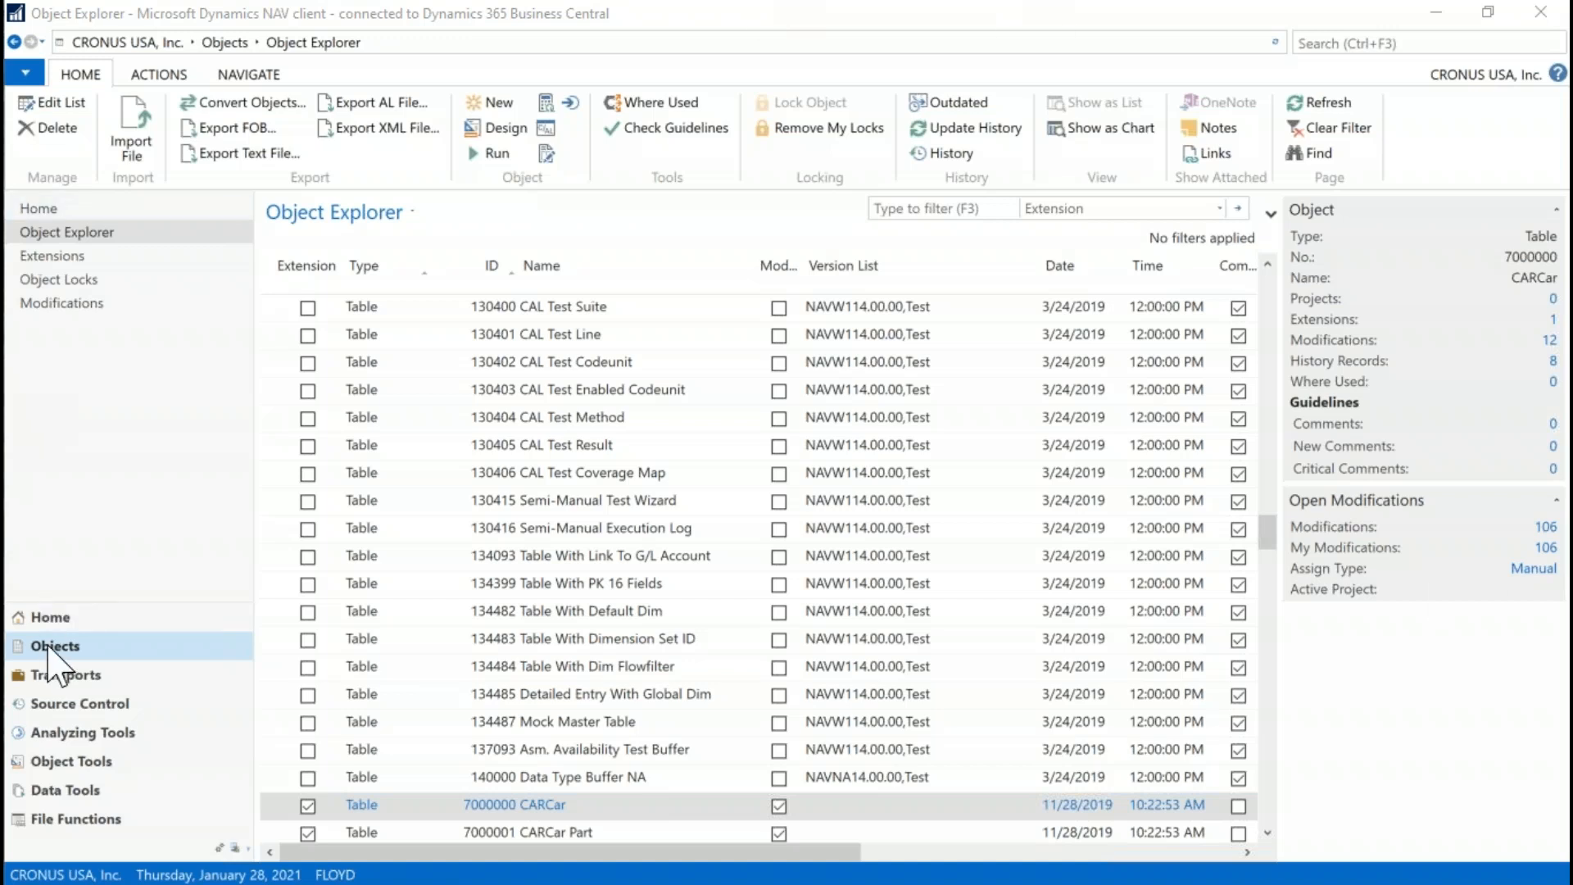
{"action": "left_click_drag", "start_coordinate": [1270, 529], "coordinate": [1264, 265]}
{"action": "left_click_drag", "start_coordinate": [1264, 534], "coordinate": [1272, 223]}
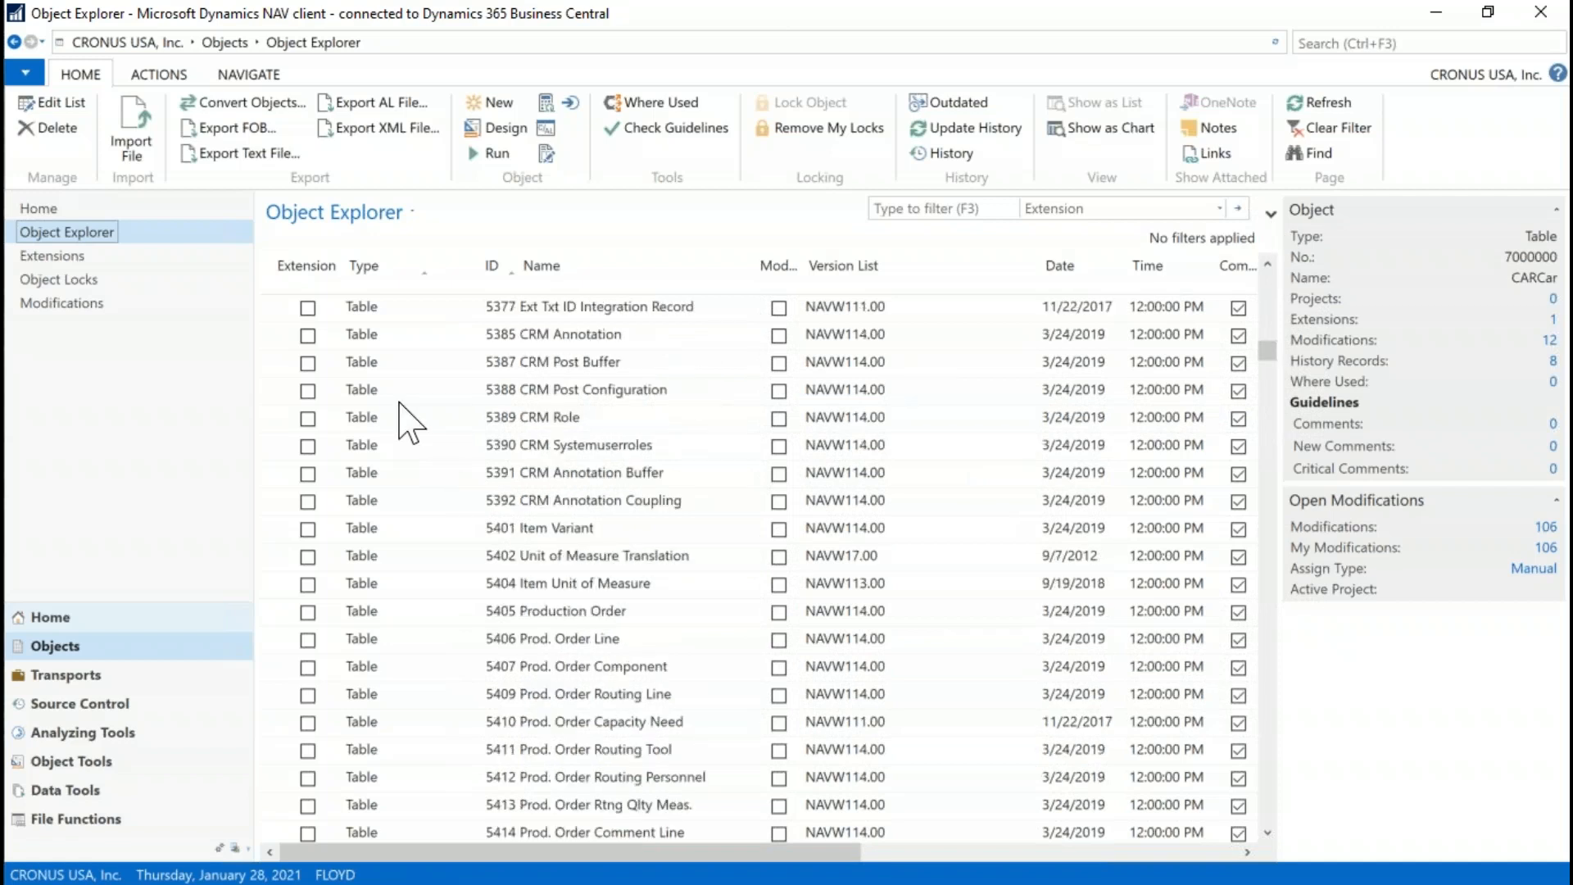
{"action": "left_click", "coordinate": [563, 394]}
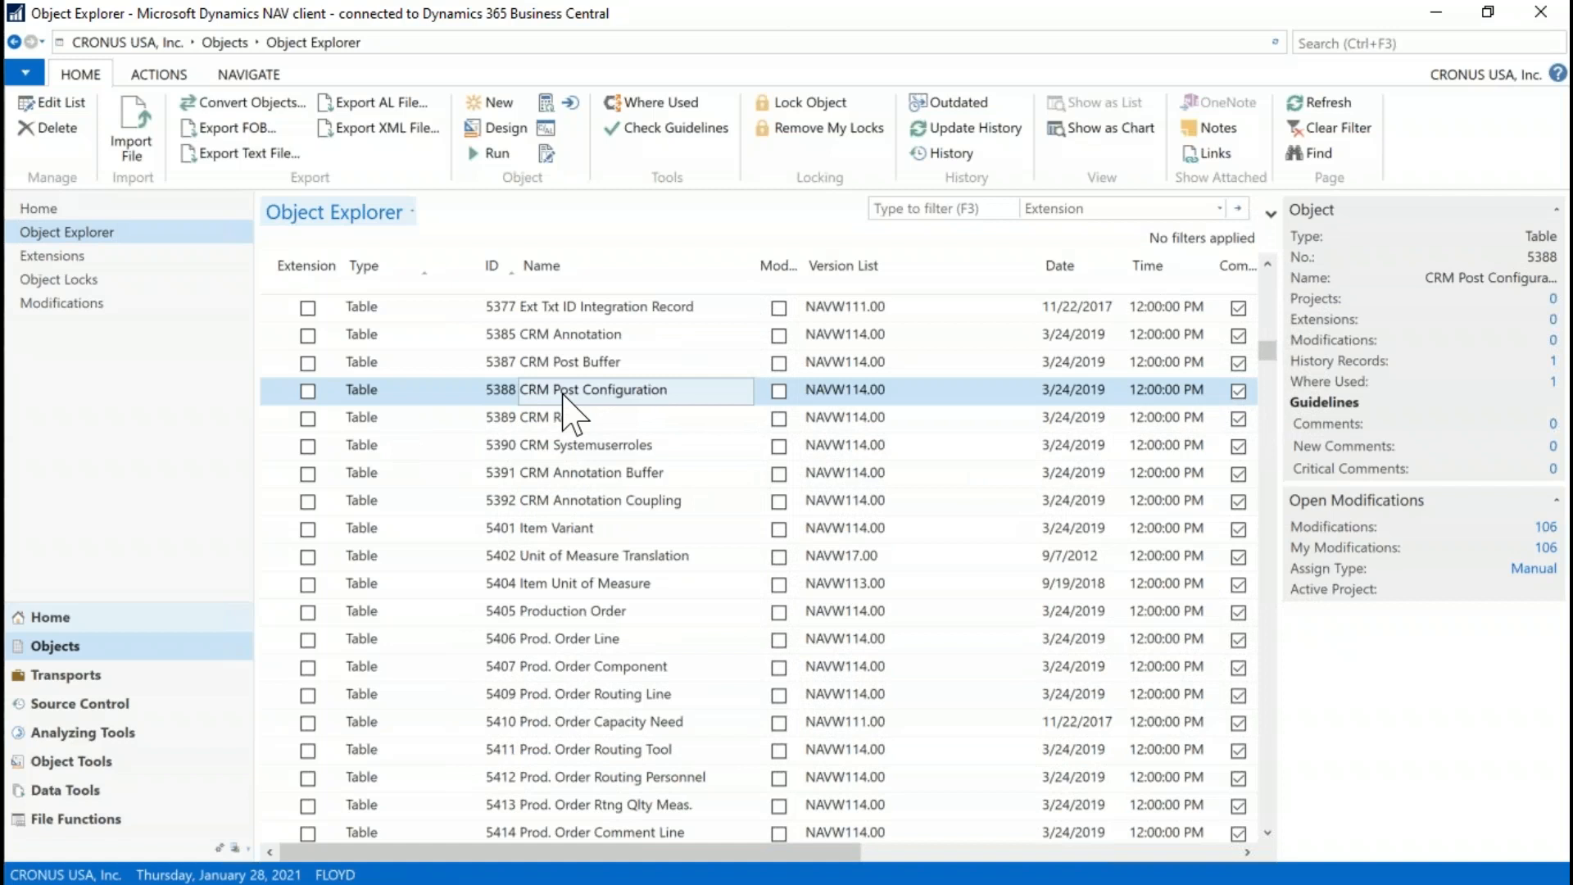
{"action": "left_click", "coordinate": [679, 526]}
{"action": "left_click", "coordinate": [1264, 333]}
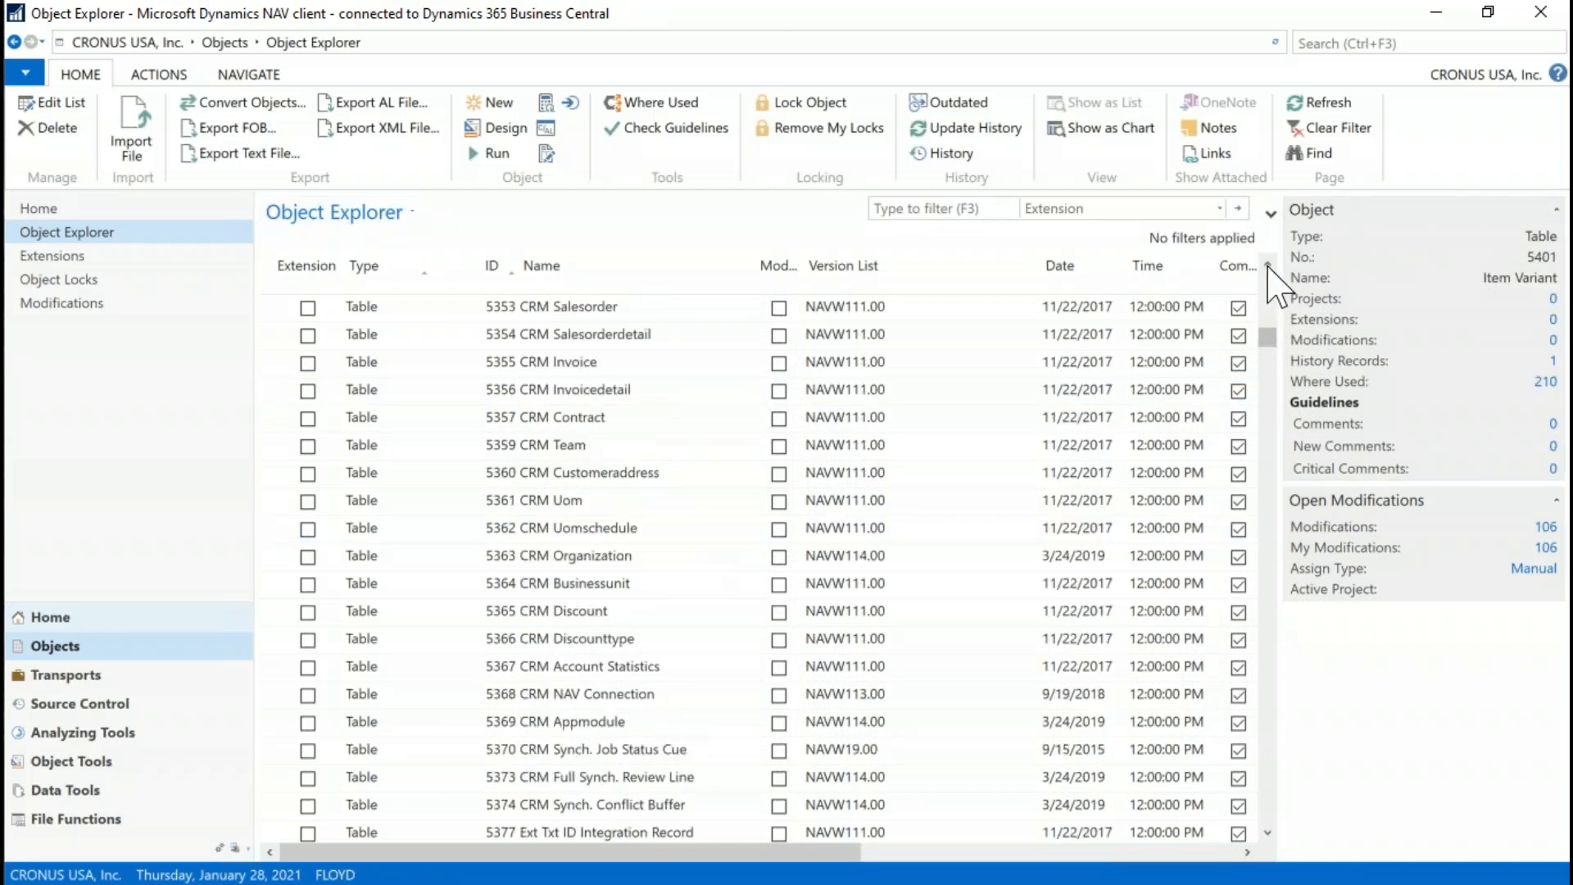
{"action": "left_click", "coordinate": [1269, 285]}
{"action": "left_click_drag", "start_coordinate": [1269, 321], "coordinate": [1269, 283]}
{"action": "left_click", "coordinate": [1269, 285]}
{"action": "left_click", "coordinate": [1268, 284]}
{"action": "left_click", "coordinate": [1269, 283]}
{"action": "left_click", "coordinate": [1268, 281]}
{"action": "left_click", "coordinate": [1269, 281]}
{"action": "left_click", "coordinate": [1269, 279]}
{"action": "left_click", "coordinate": [1269, 278]}
{"action": "left_click", "coordinate": [1270, 279]}
{"action": "left_click", "coordinate": [1271, 279]}
{"action": "left_click", "coordinate": [1270, 279]}
{"action": "left_click", "coordinate": [1271, 279]}
{"action": "left_click", "coordinate": [1270, 279]}
{"action": "left_click", "coordinate": [1270, 280]}
{"action": "left_click", "coordinate": [1271, 279]}
{"action": "left_click", "coordinate": [1270, 279]}
{"action": "left_click", "coordinate": [1271, 279]}
{"action": "left_click", "coordinate": [1271, 280]}
{"action": "left_click", "coordinate": [1270, 279]}
{"action": "left_click", "coordinate": [1271, 279]}
{"action": "left_click", "coordinate": [1270, 279]}
{"action": "left_click", "coordinate": [1271, 280]}
{"action": "left_click", "coordinate": [1271, 279]}
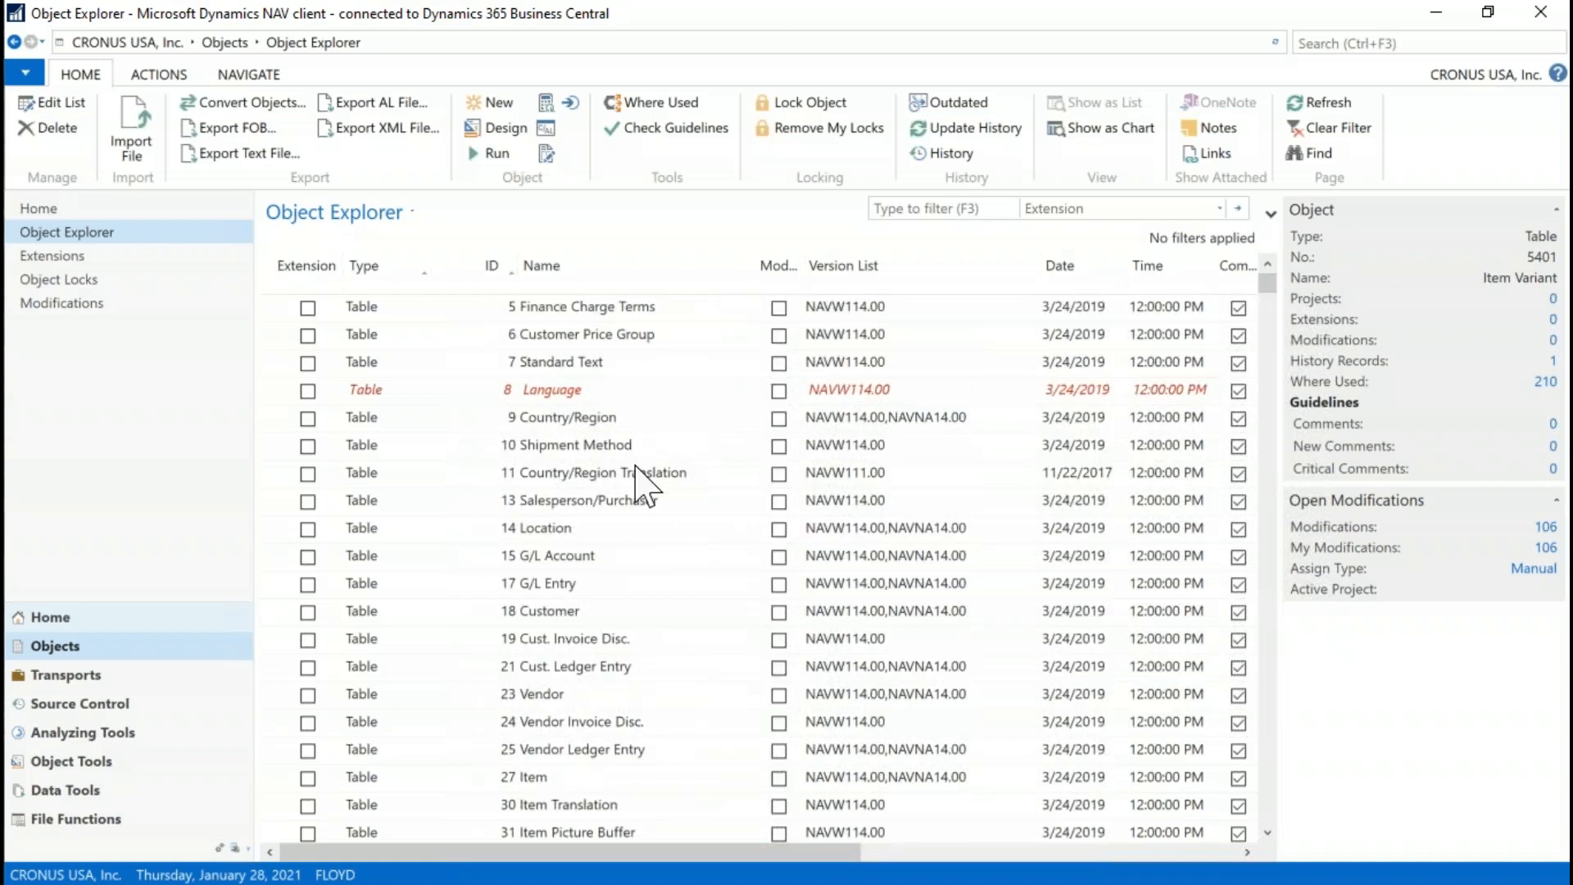
Step: Export table 14 Location as the AL file Table 14 Location.al into the Cars App folder under _Demo OMA\OMA AL Project
{"action": "left_click", "coordinate": [586, 528]}
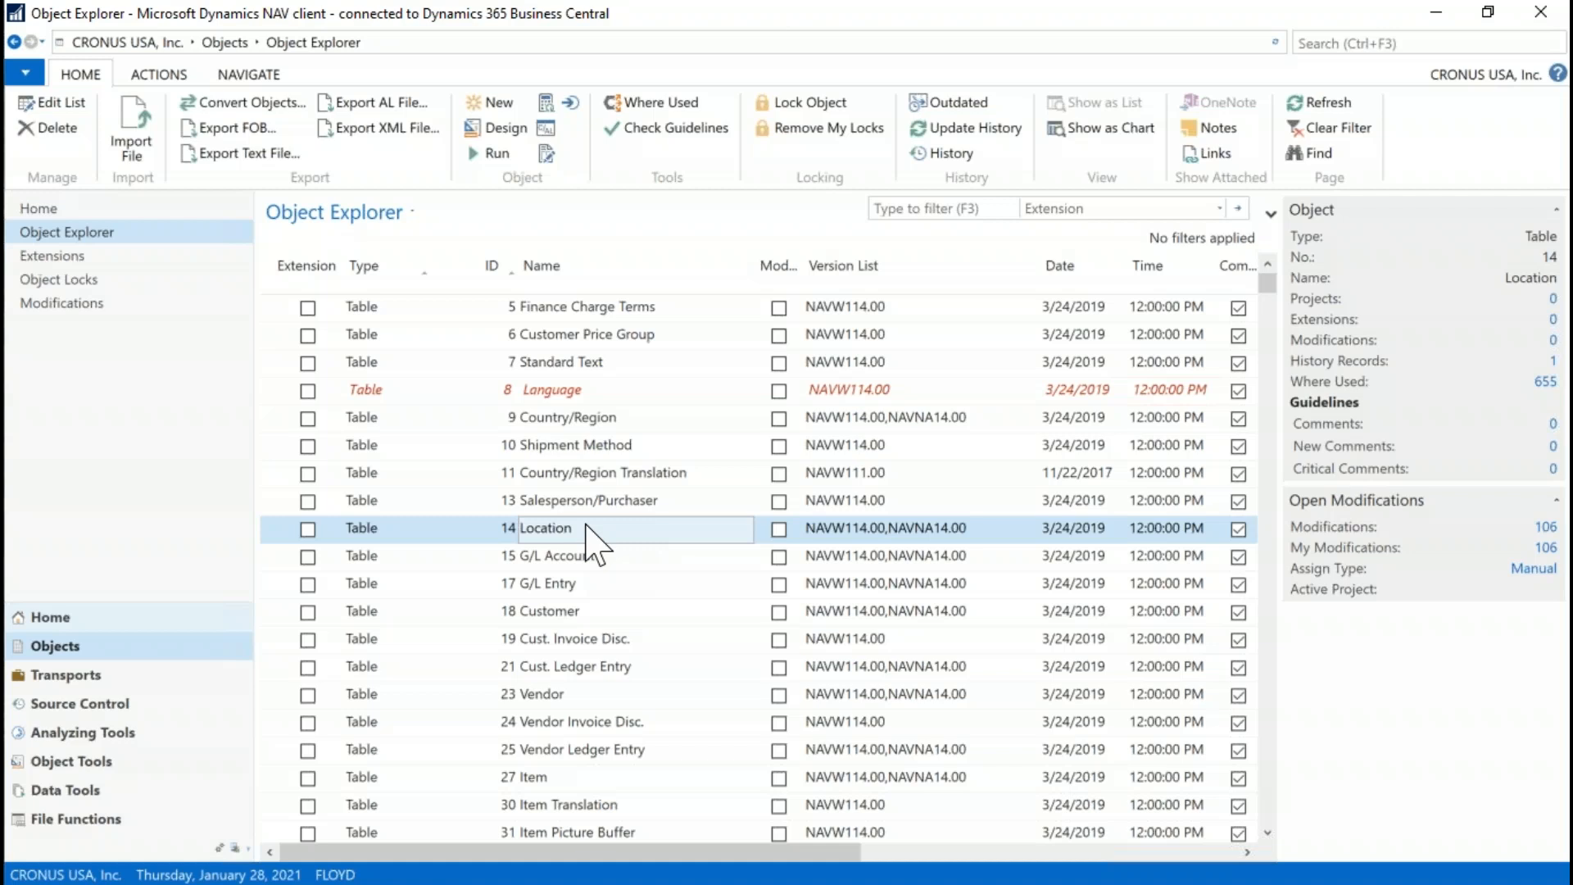
{"action": "left_click", "coordinate": [397, 106]}
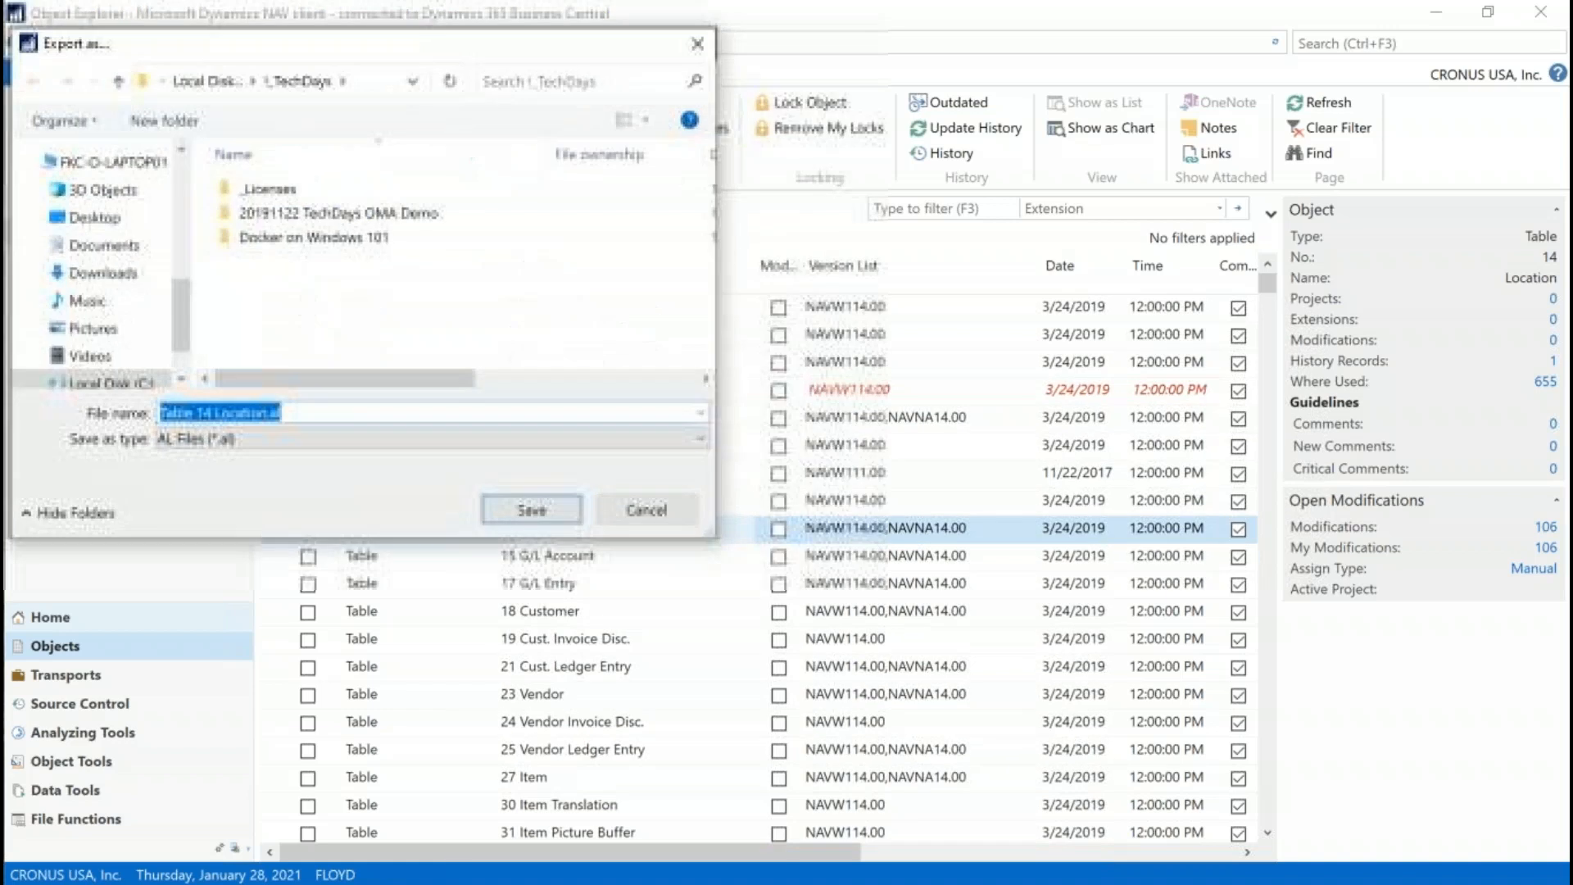
{"action": "left_click_drag", "start_coordinate": [182, 334], "coordinate": [184, 373]}
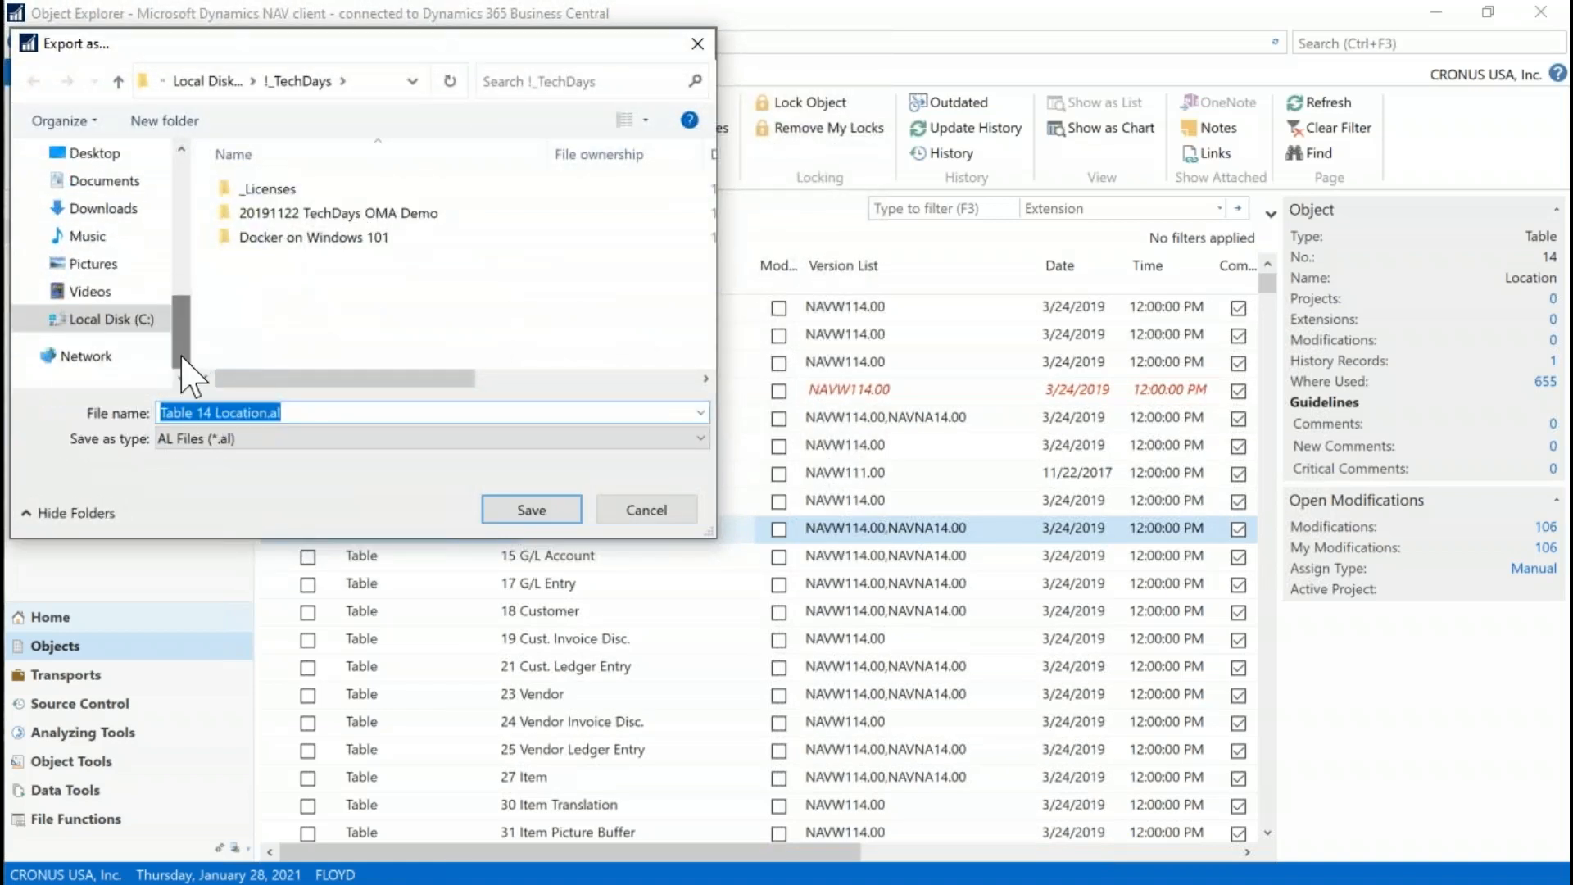
{"action": "left_click", "coordinate": [117, 320]}
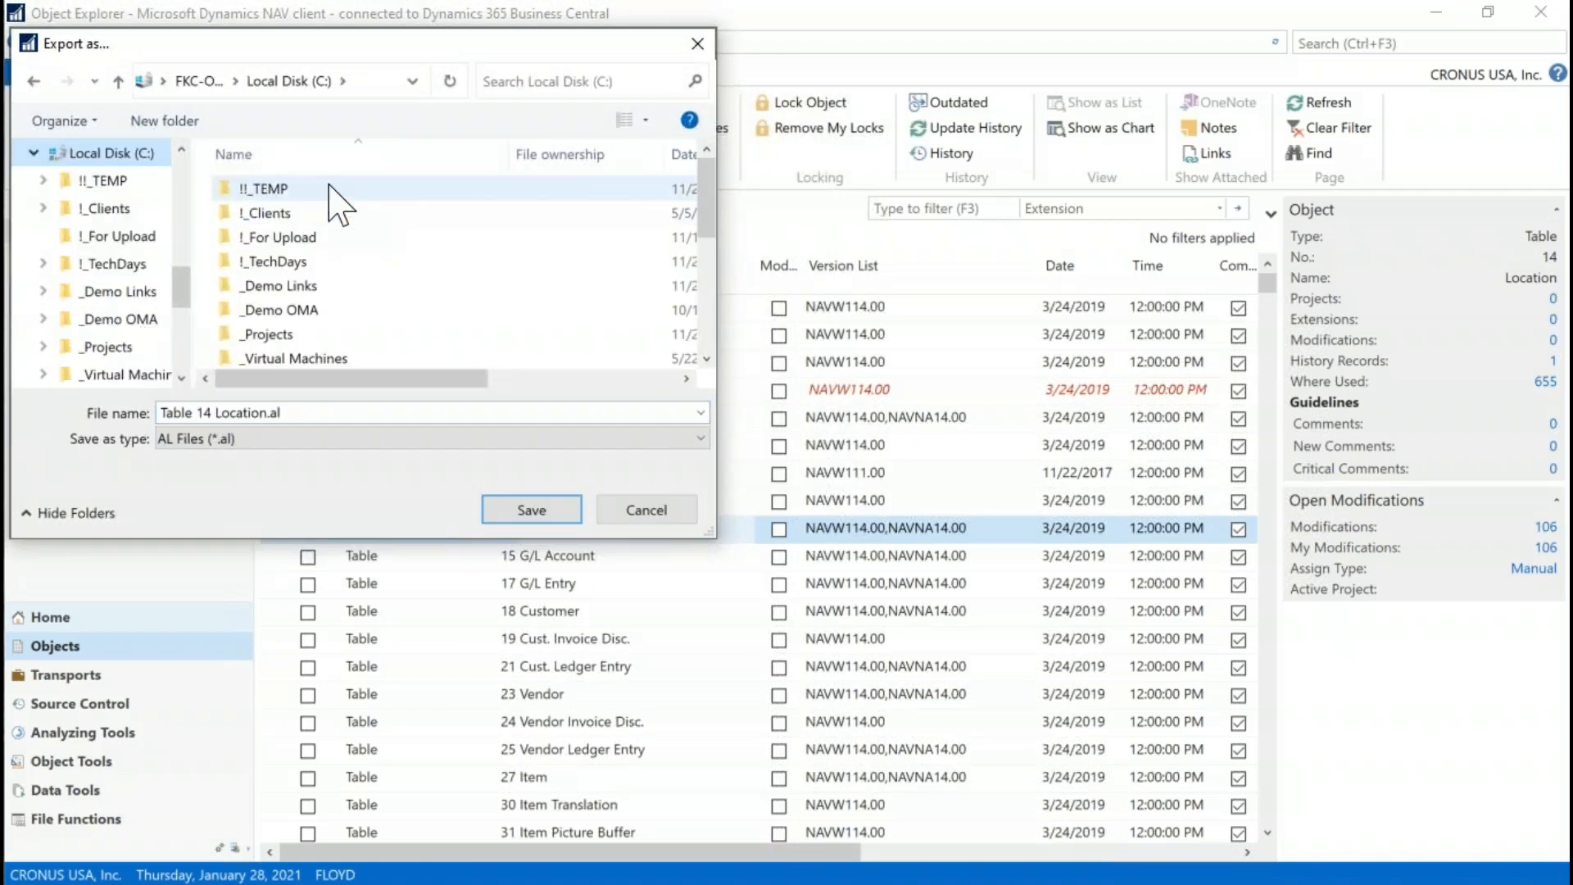
{"action": "double_click", "coordinate": [312, 311]}
{"action": "left_click", "coordinate": [291, 215]}
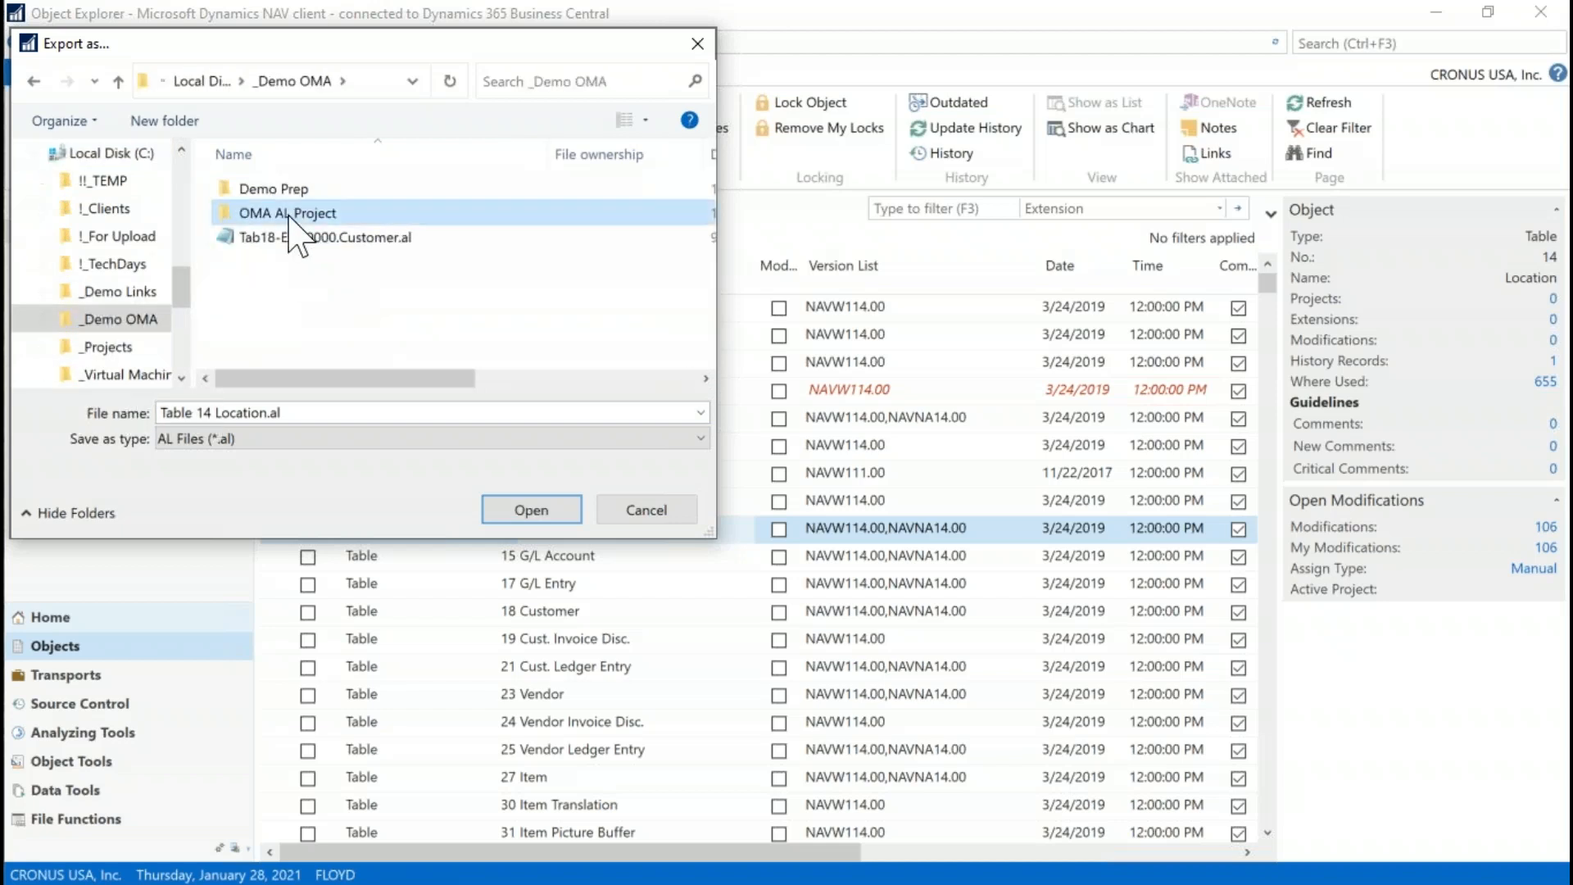
{"action": "double_click", "coordinate": [288, 215]}
{"action": "double_click", "coordinate": [314, 214]}
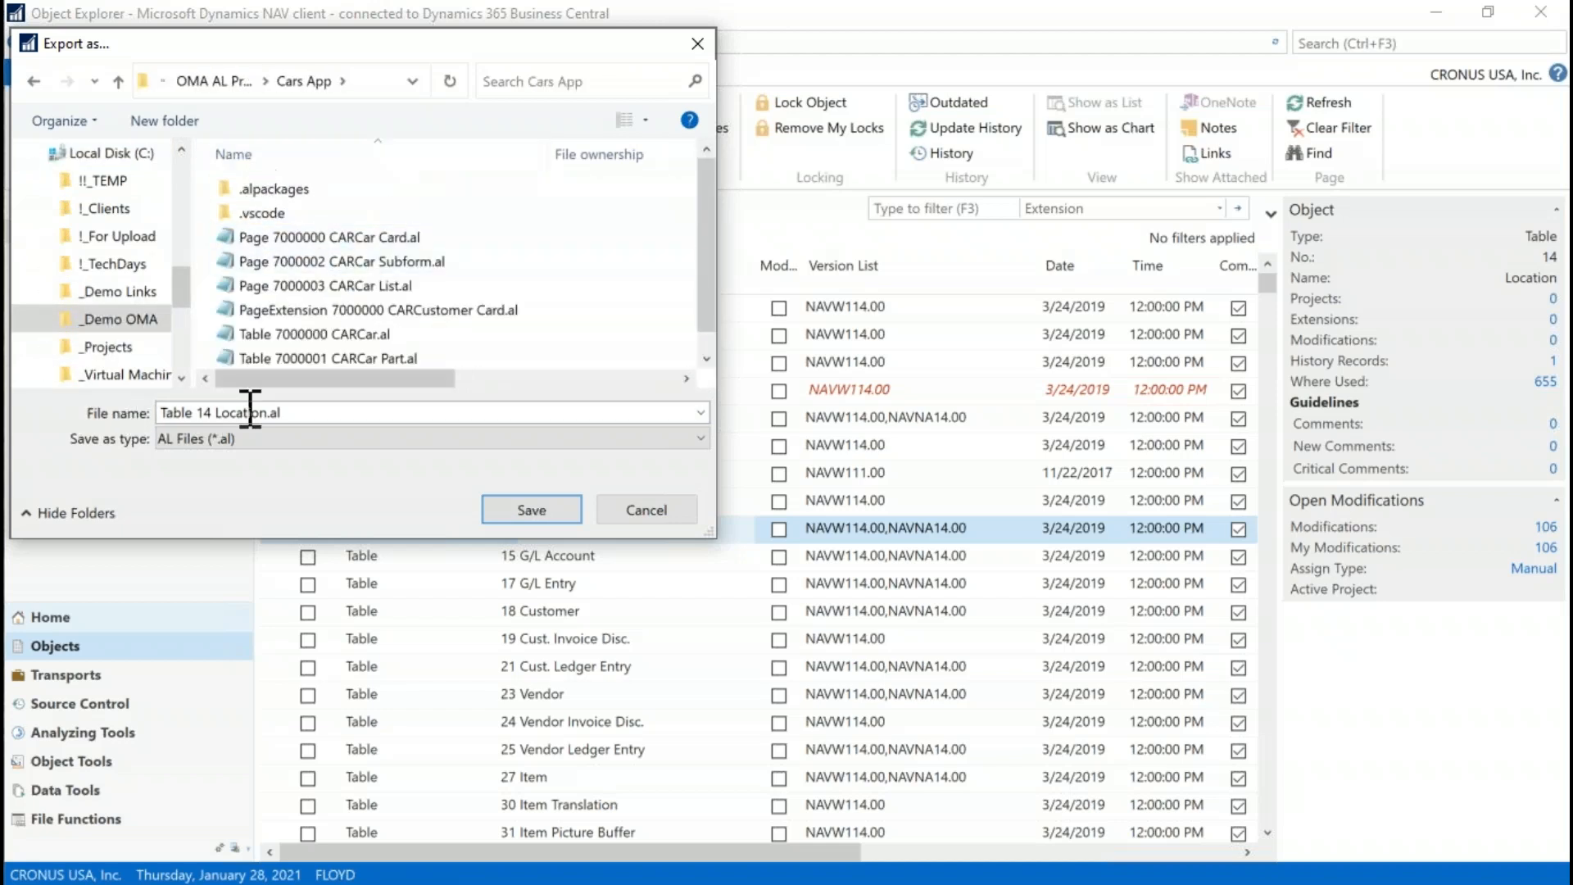
{"action": "left_click", "coordinate": [541, 513]}
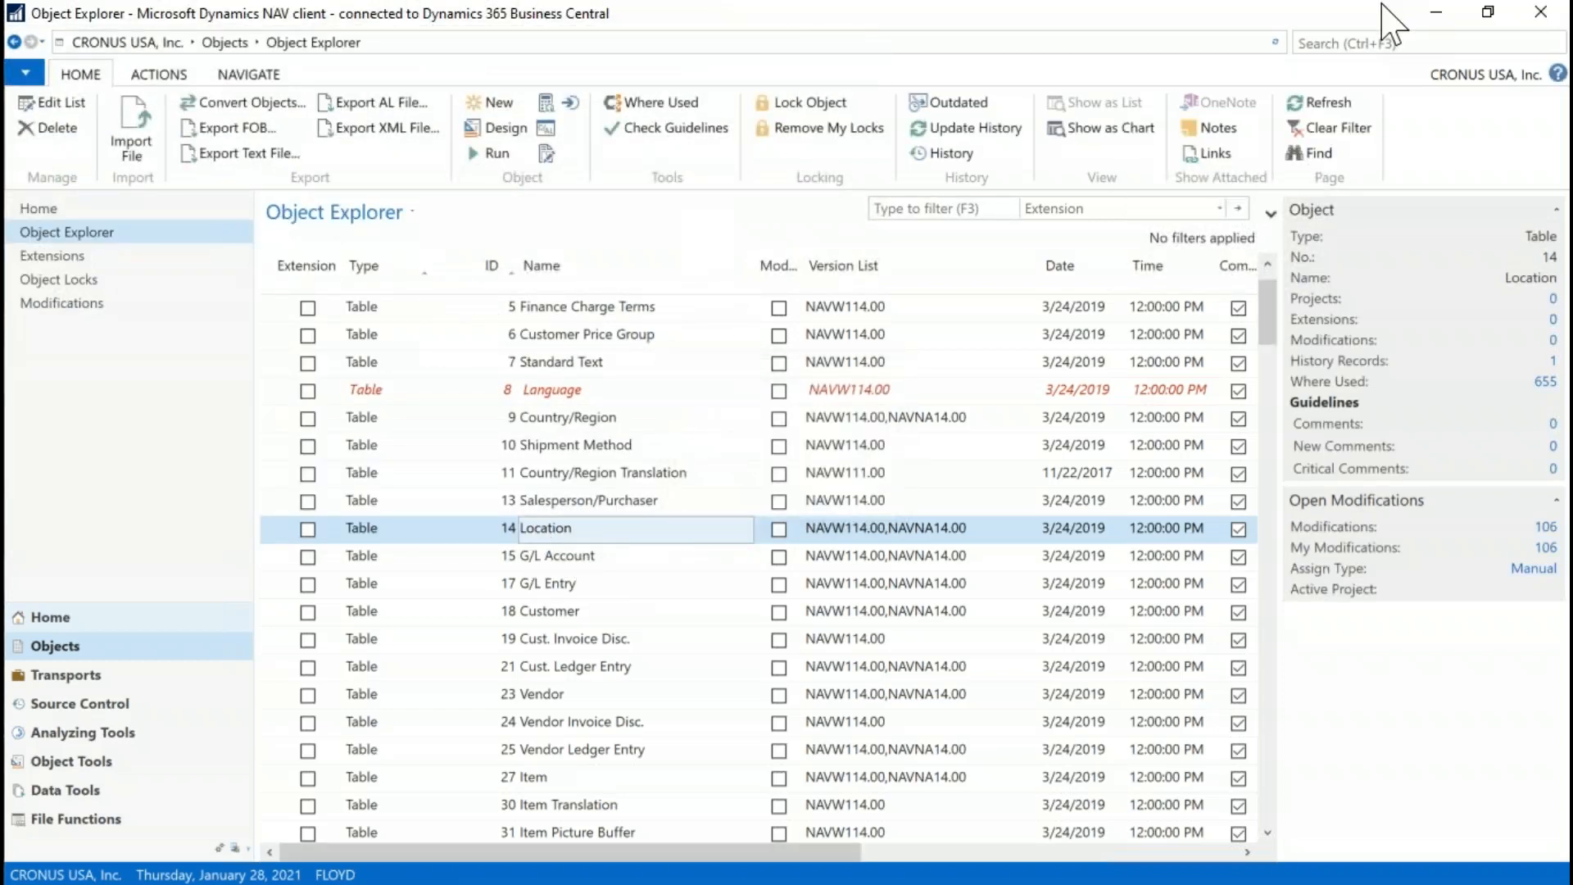
{"action": "left_click", "coordinate": [1443, 15]}
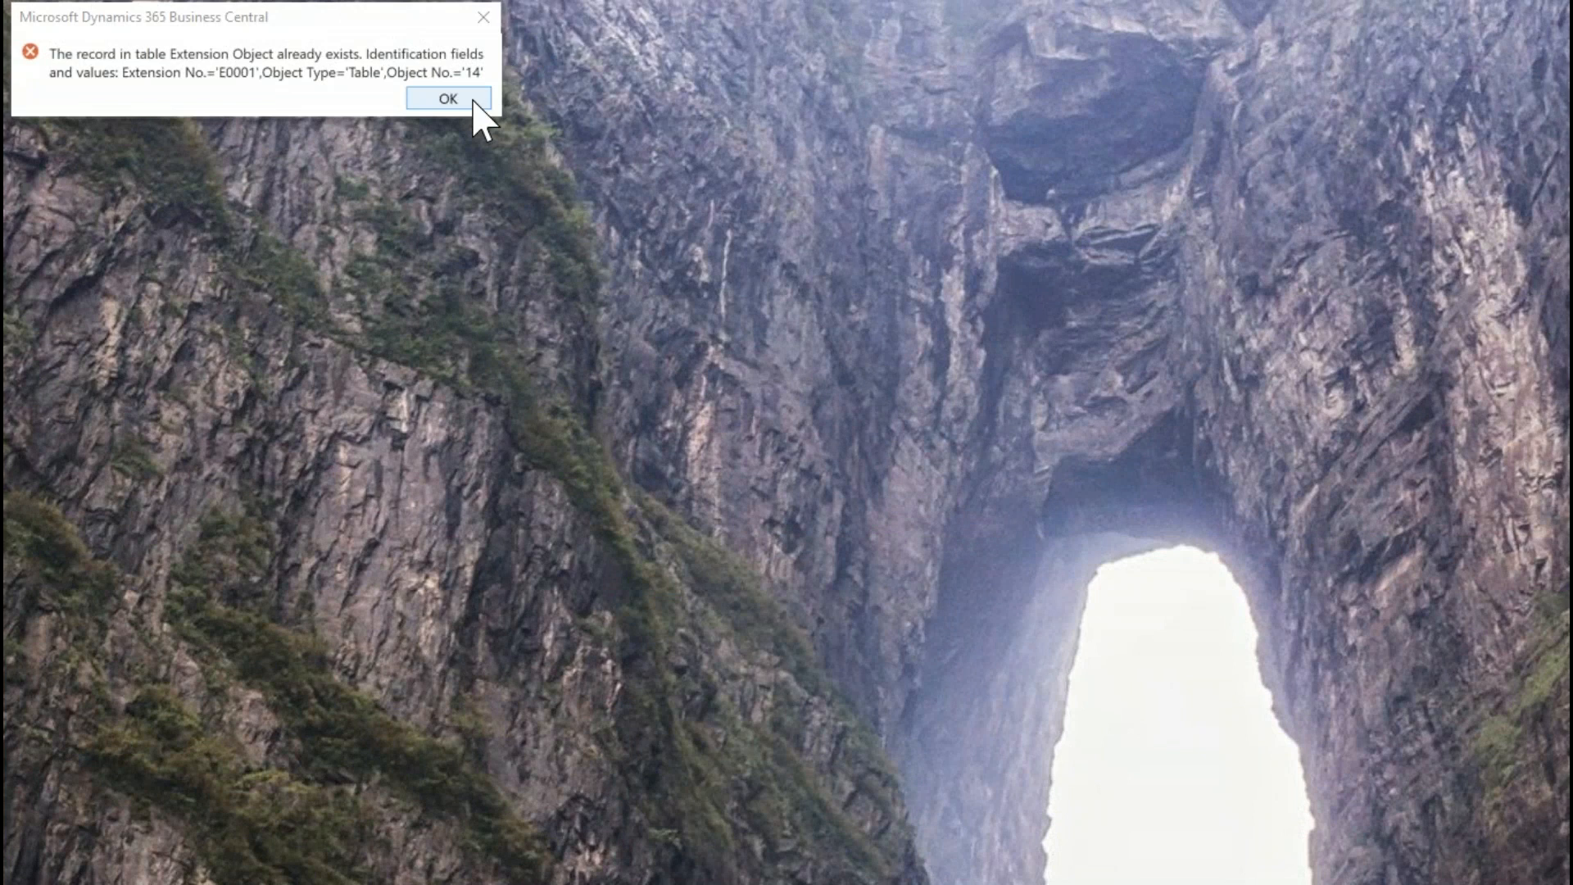
{"action": "left_click", "coordinate": [448, 99]}
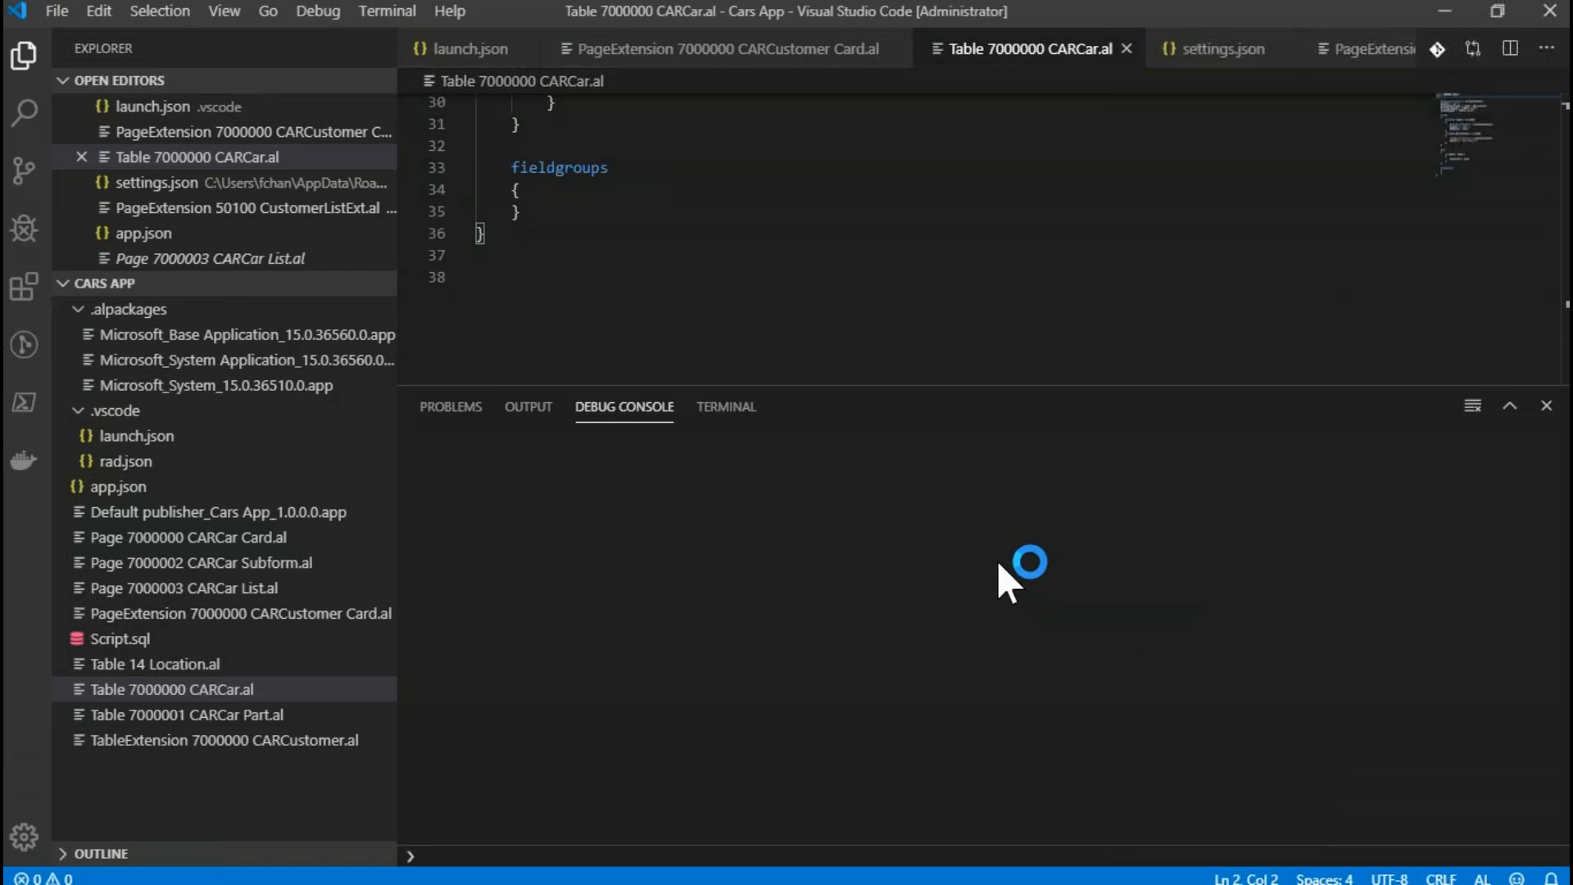
Step: Examine the code and reported problems of Table 14 Location.al in the Cars App project in Visual Studio Code
{"action": "left_click", "coordinate": [100, 665]}
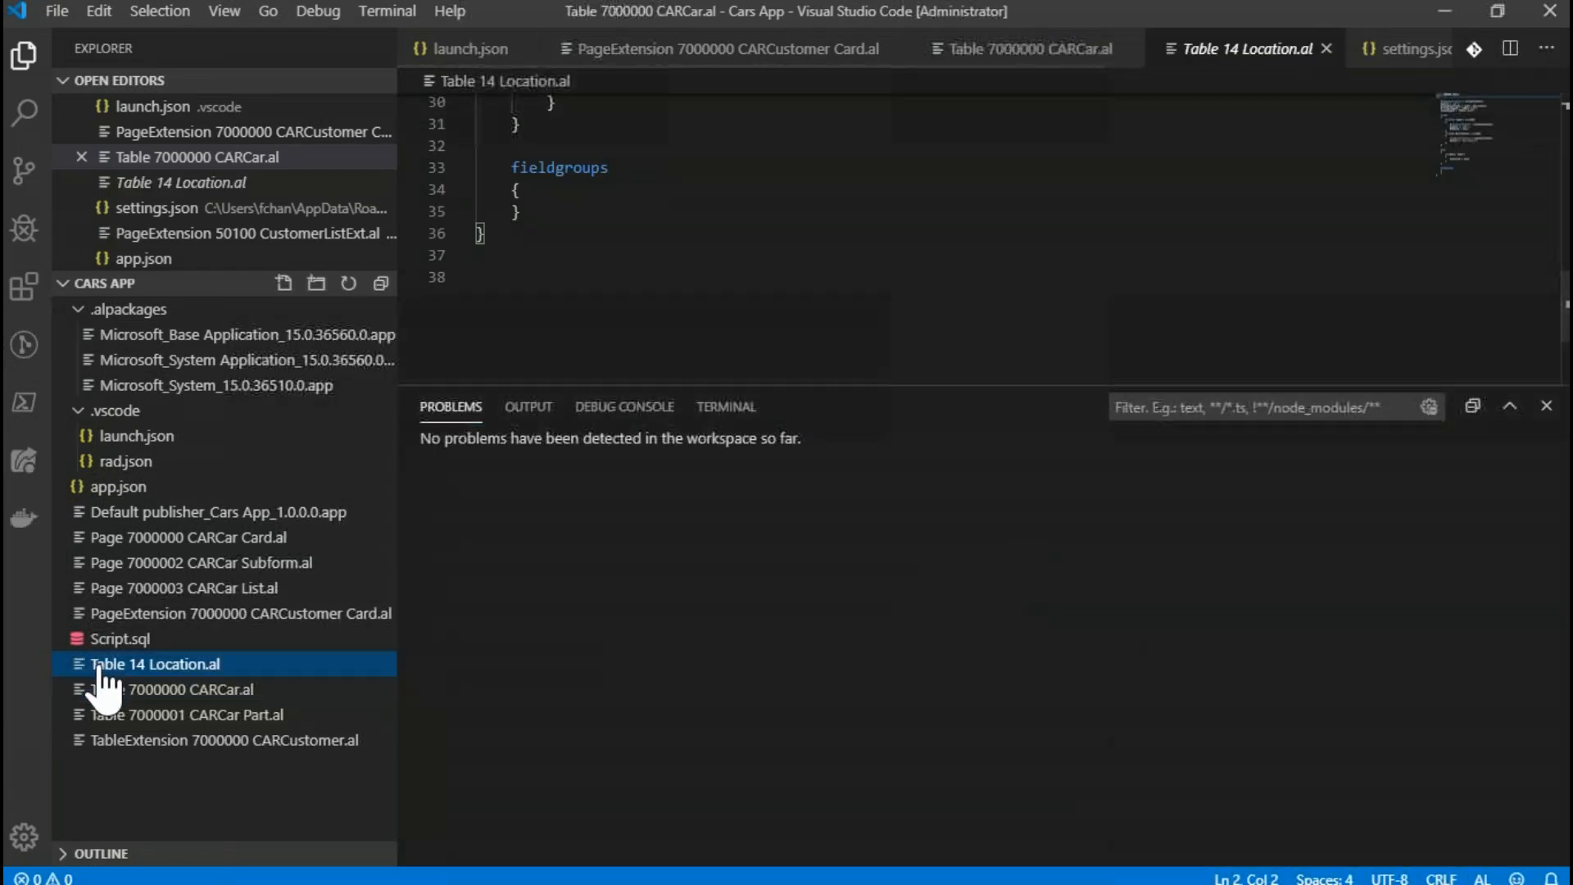
{"action": "left_click", "coordinate": [1024, 193]}
{"action": "scroll", "coordinate": [1024, 193], "scroll_direction": "down", "scroll_amount": 1}
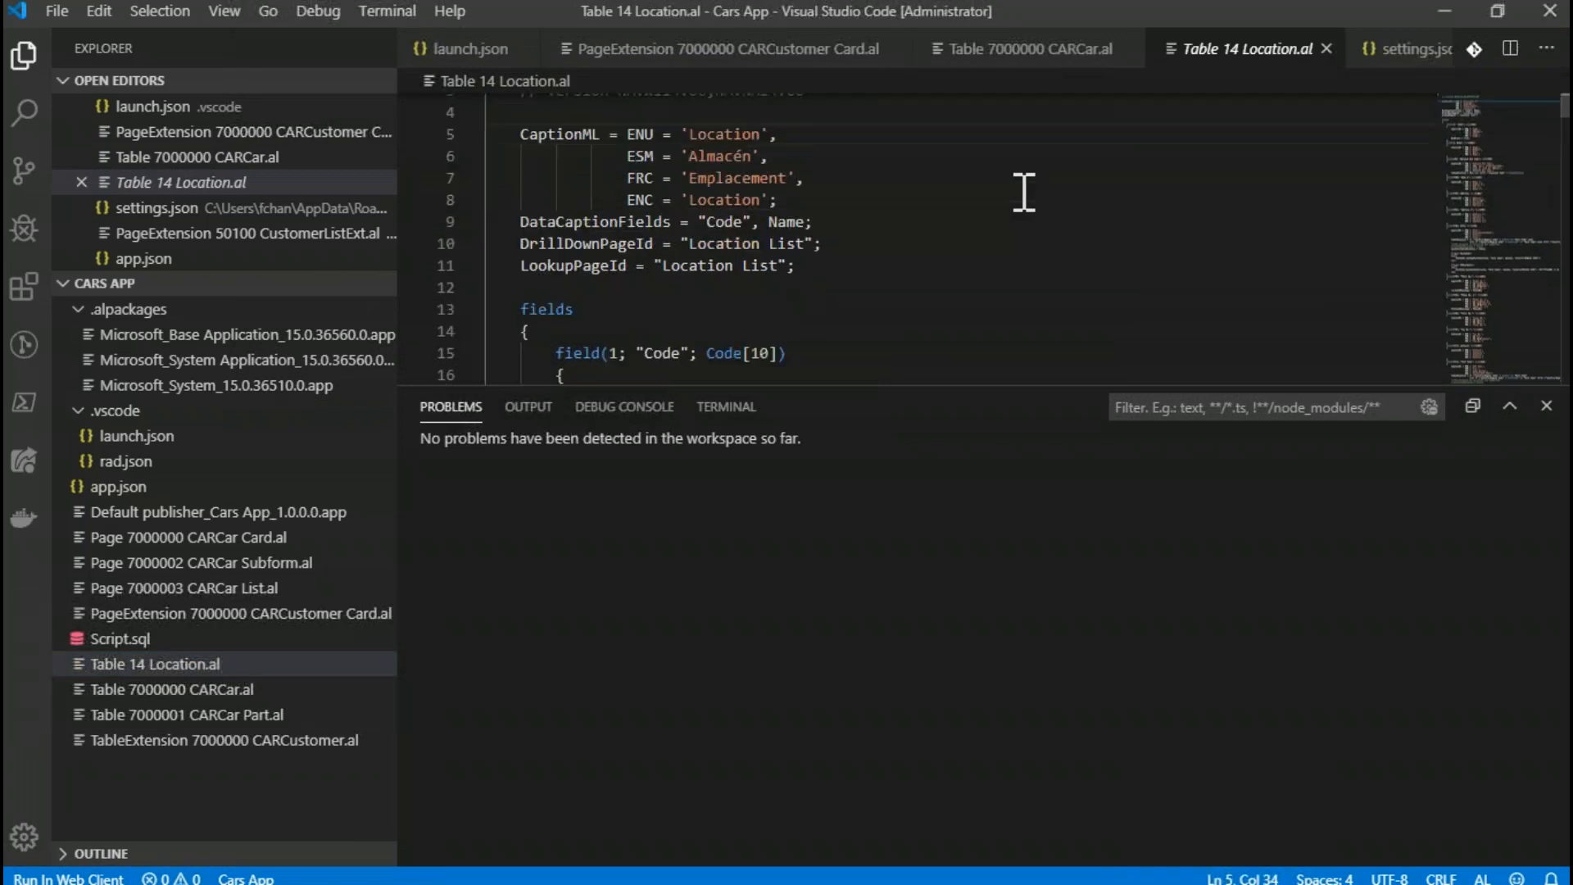
{"action": "scroll", "coordinate": [1023, 192], "scroll_direction": "down", "scroll_amount": 12}
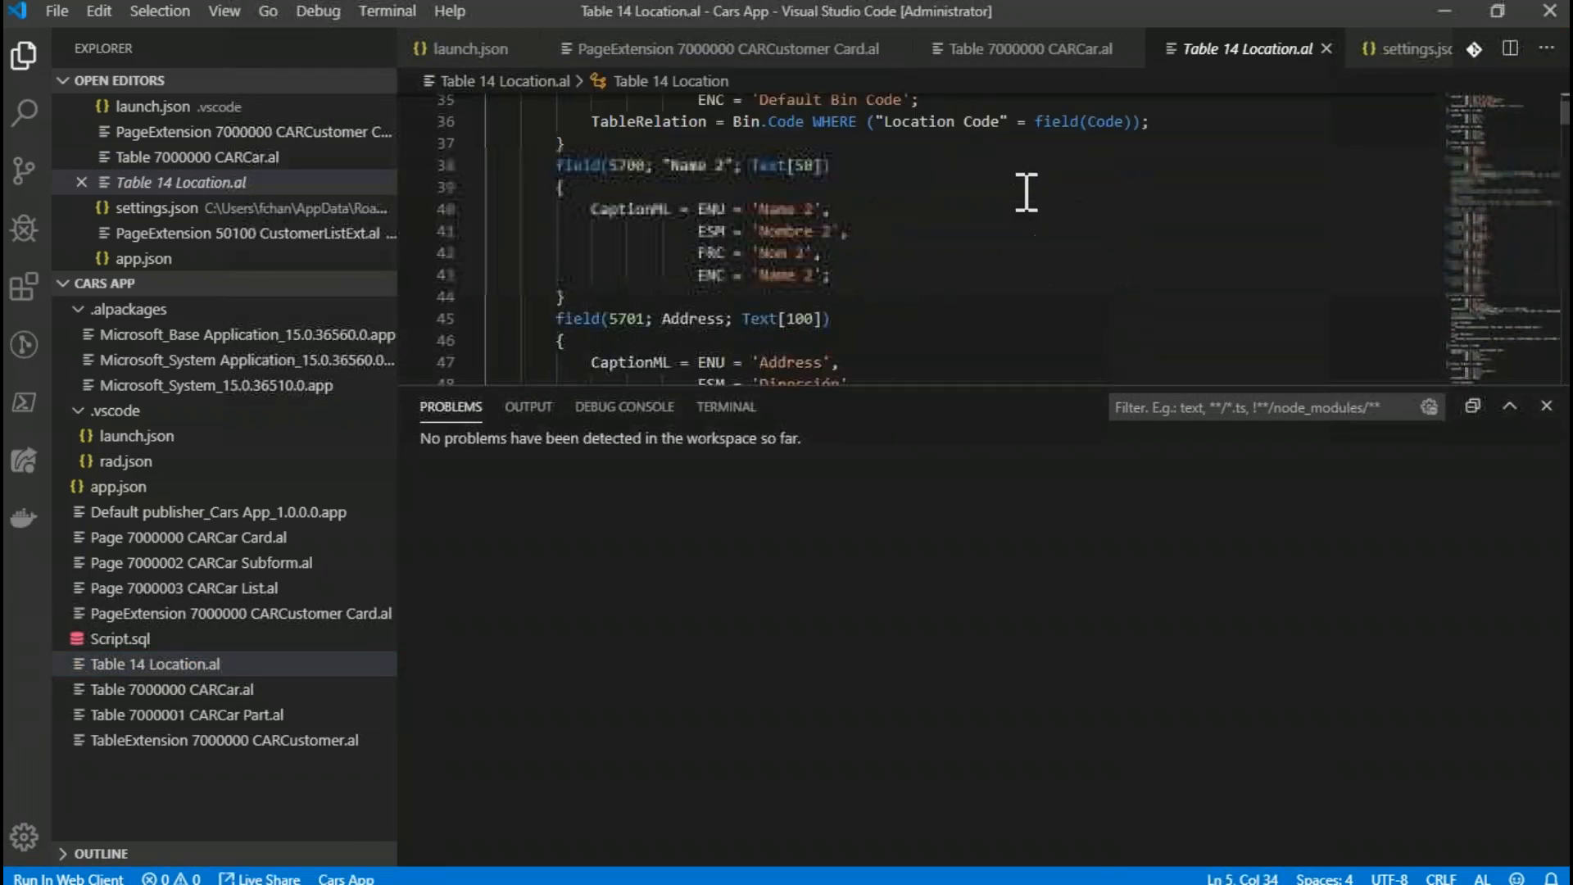
{"action": "scroll", "coordinate": [1026, 193], "scroll_direction": "down", "scroll_amount": 2}
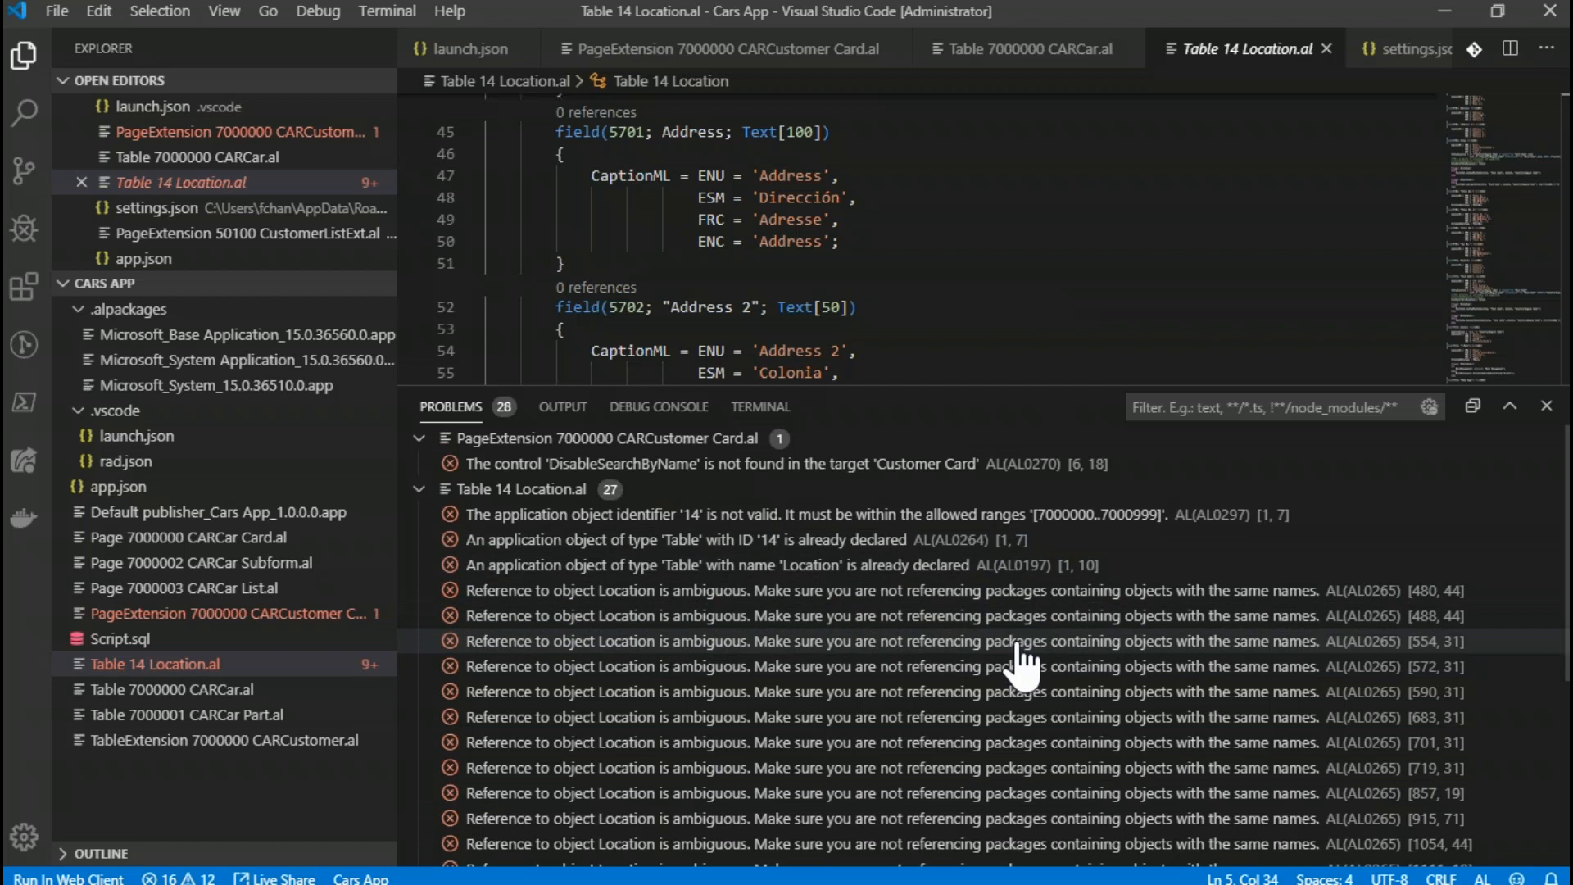
{"action": "left_click", "coordinate": [920, 236]}
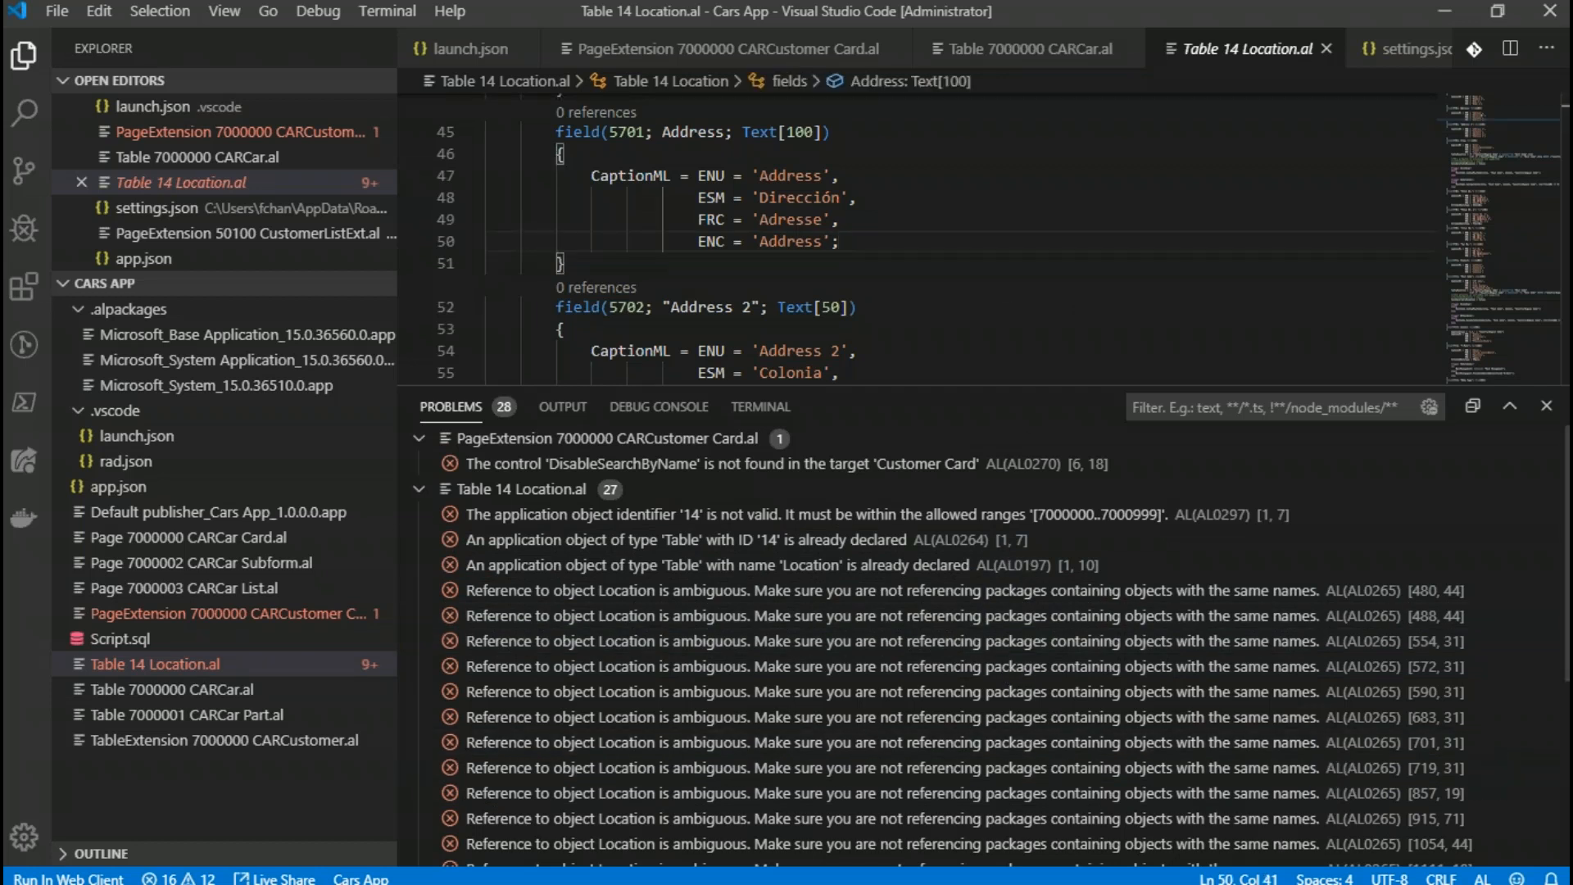